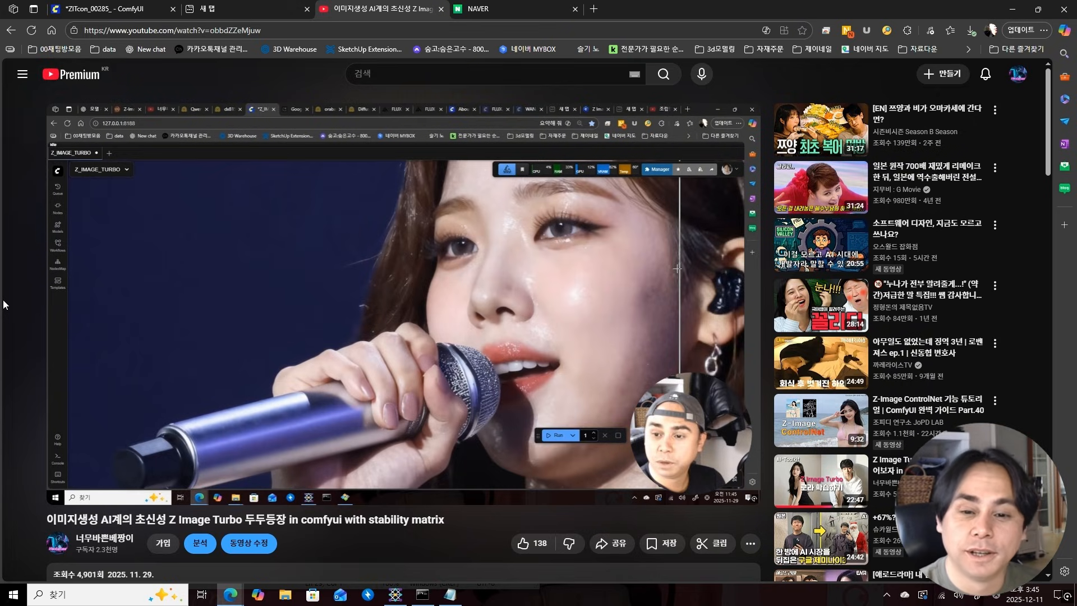
# - Open the naver.me workflow download link from the Z Image Turbo video's description
pyautogui.scroll(-4, 432, 376)
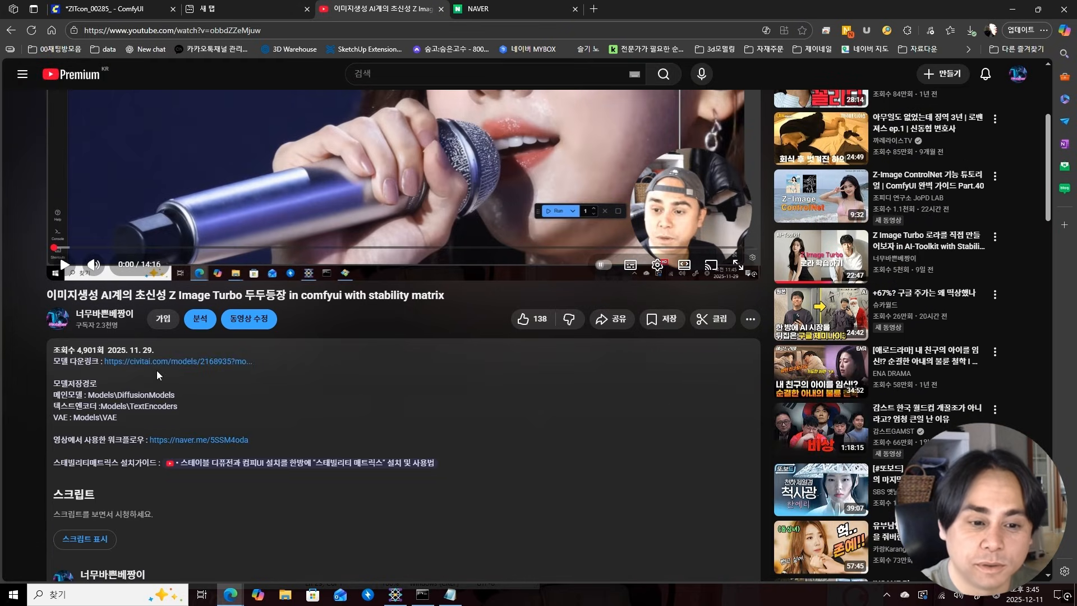
pyautogui.scroll(-1, 196, 394)
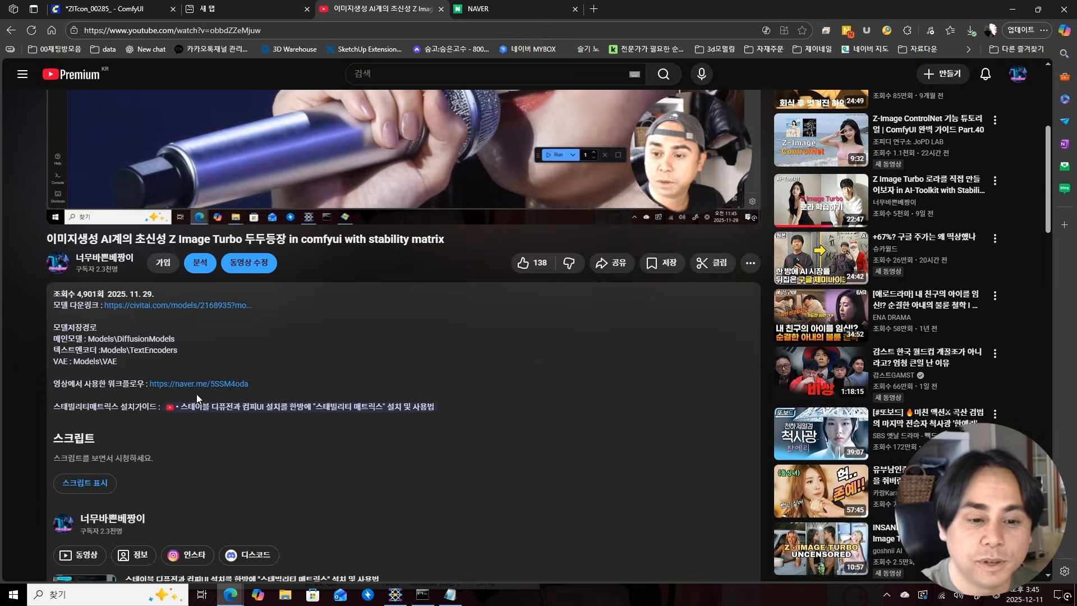
pyautogui.click(204, 384)
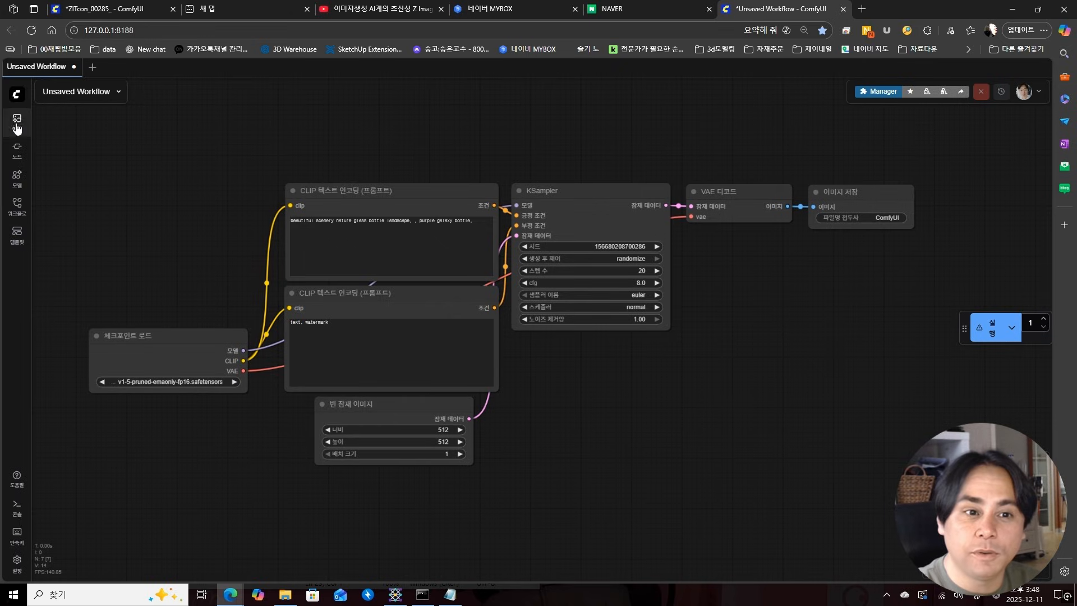
# - Change the ComfyUI interface language to English in the settings and close them
pyautogui.click(16, 96)
pyautogui.click(75, 274)
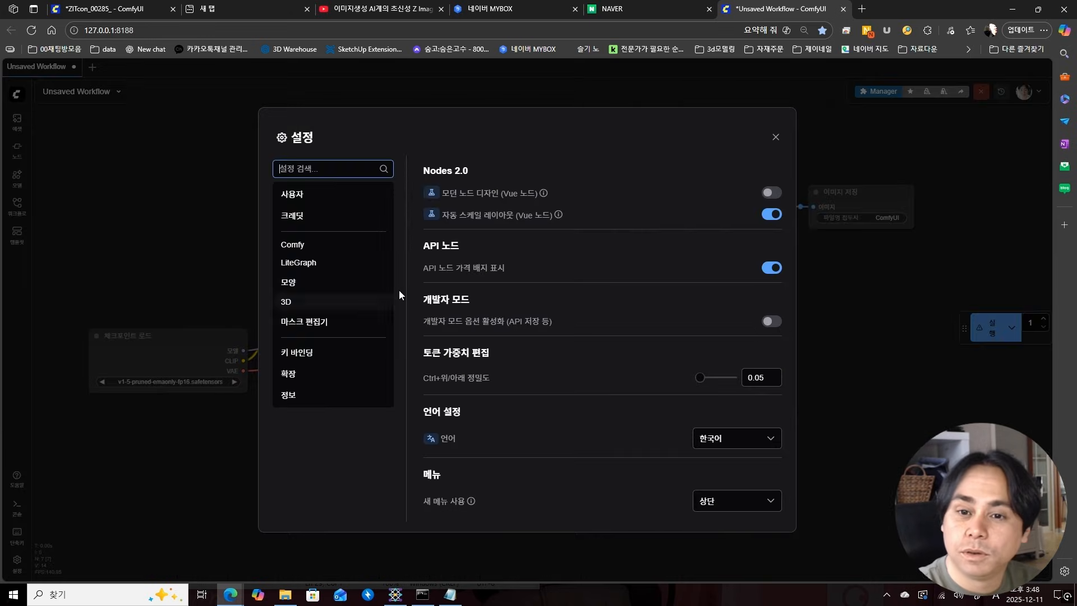
pyautogui.click(736, 438)
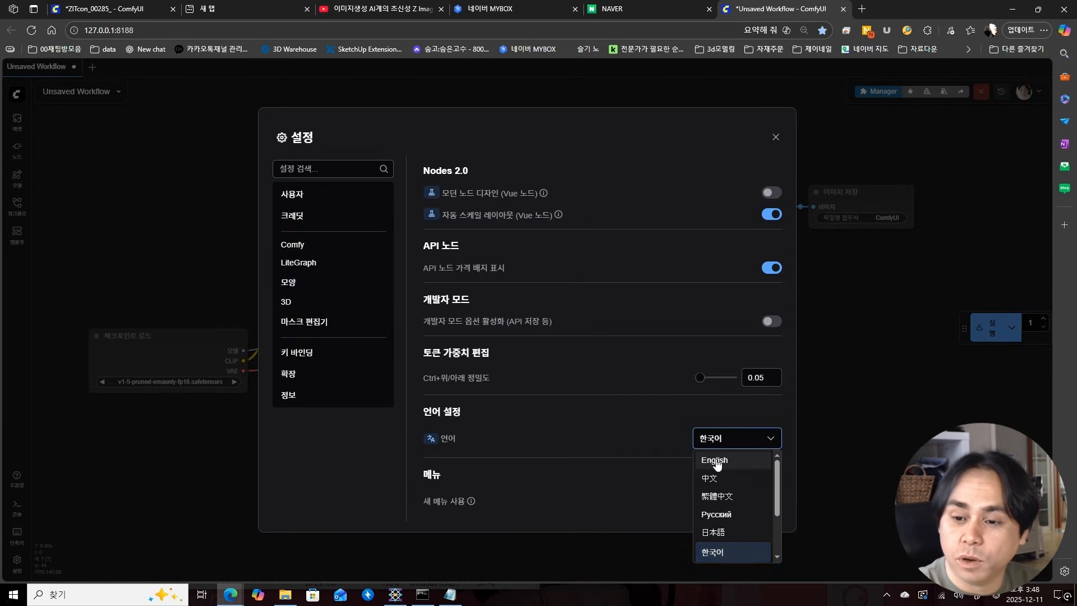
pyautogui.click(713, 458)
pyautogui.click(776, 136)
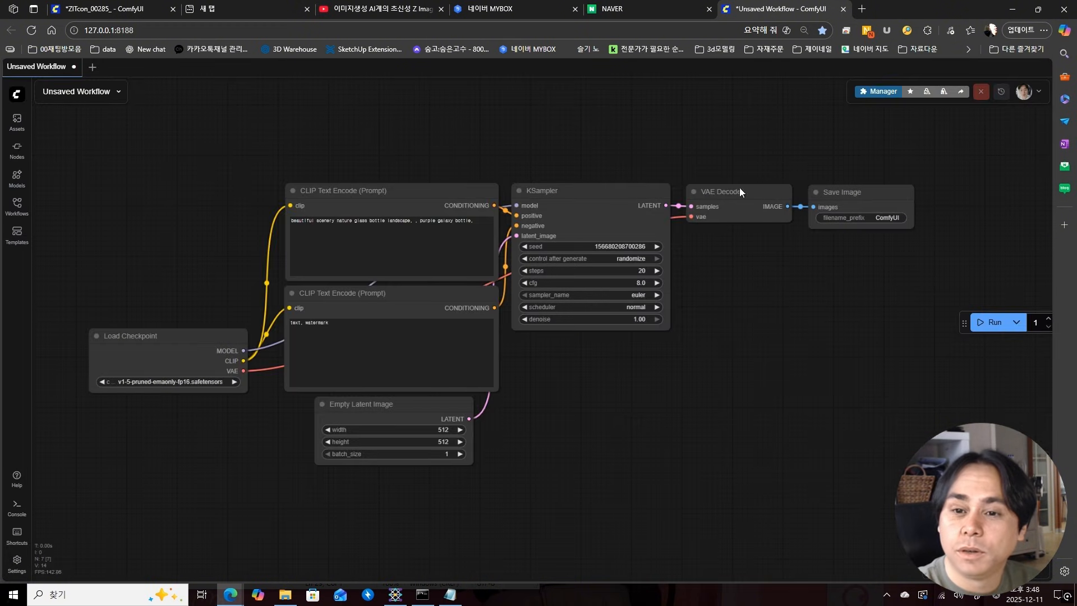
# - Load the ZIT workflow PNG from the Downloads folder onto the ComfyUI canvas and dismiss the missing nodes notice
pyautogui.click(285, 595)
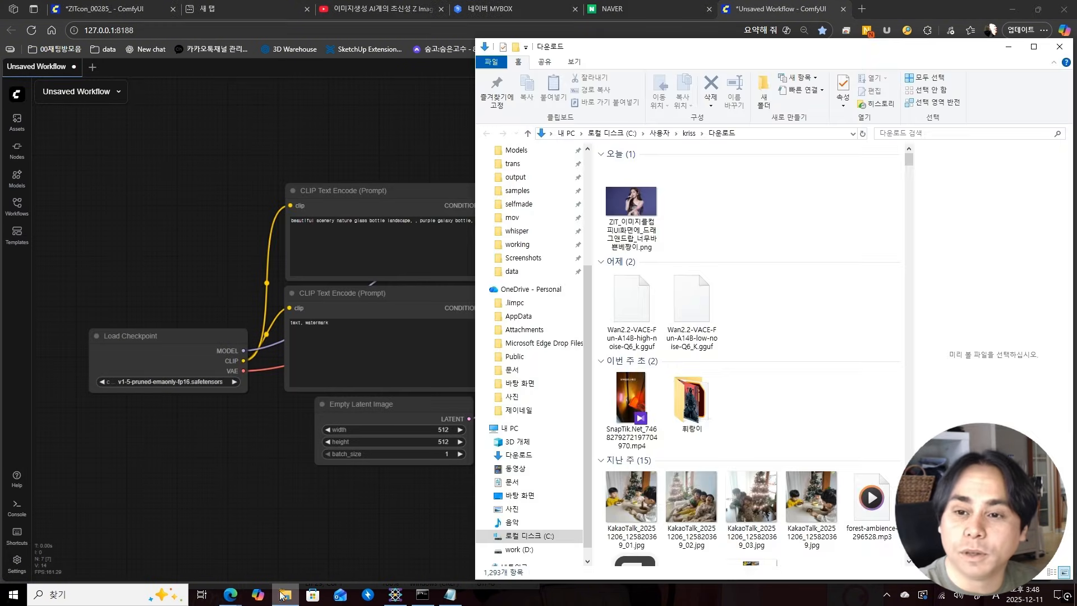
pyautogui.moveTo(627, 192); pyautogui.dragTo(236, 154)
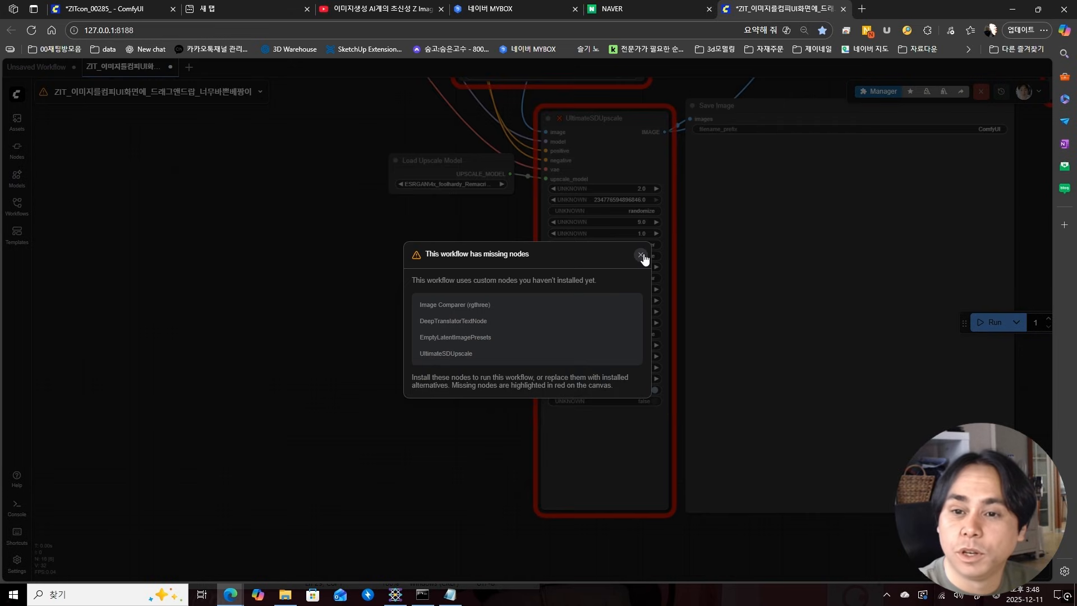
pyautogui.click(641, 256)
# - Delete the upscaling section: the UltimateSDUpscale node, the Load Upscale Model node and the Save Image node beside them
pyautogui.scroll(-10, 522, 416)
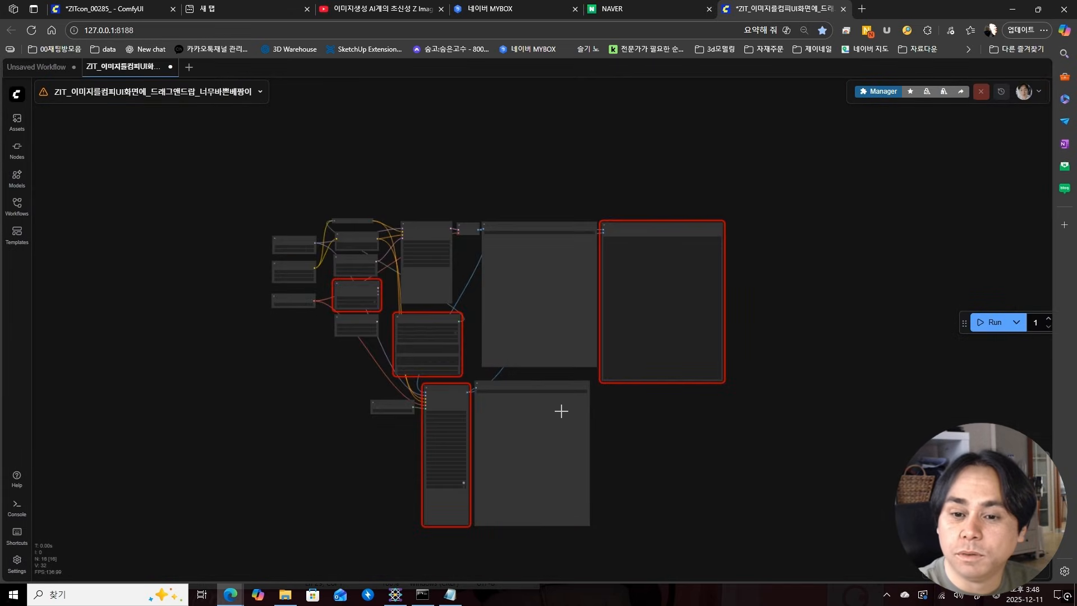
pyautogui.scroll(5, 561, 411)
pyautogui.scroll(5, 292, 355)
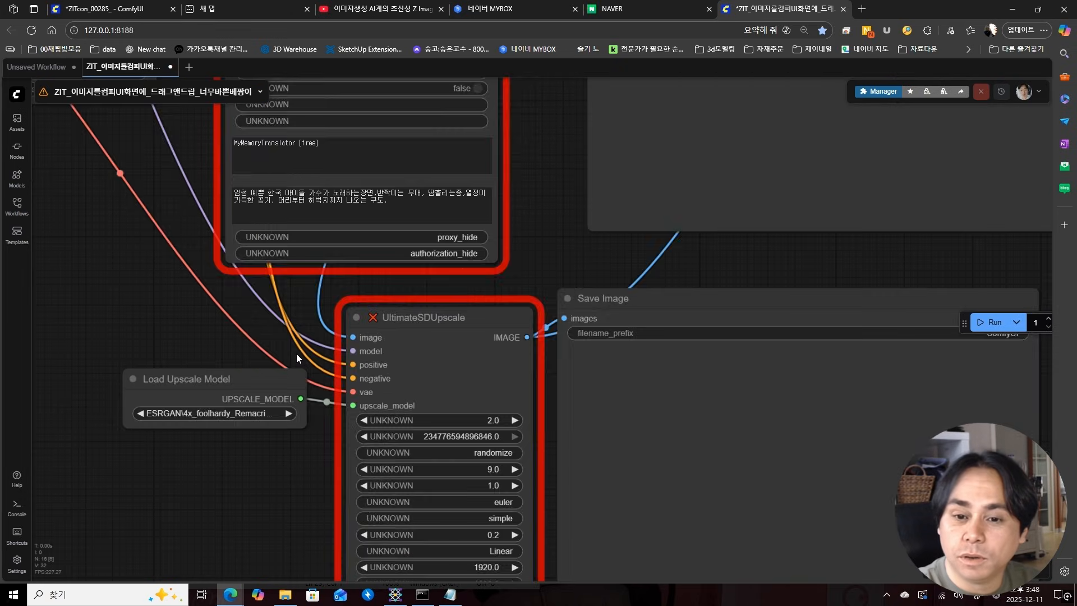
pyautogui.scroll(-8, 296, 354)
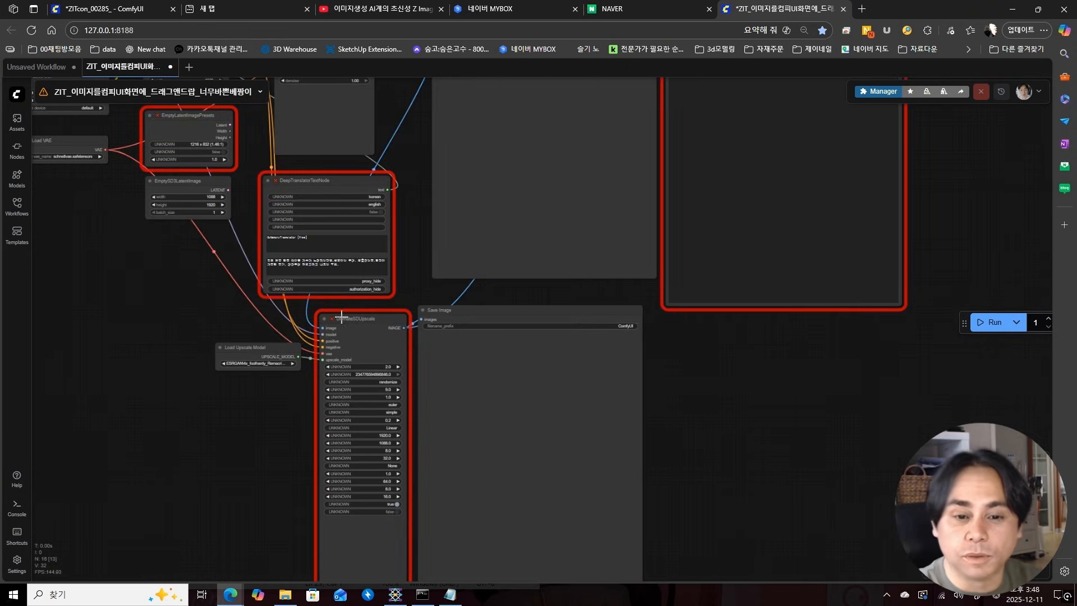
pyautogui.click(342, 317)
pyautogui.press('Delete')
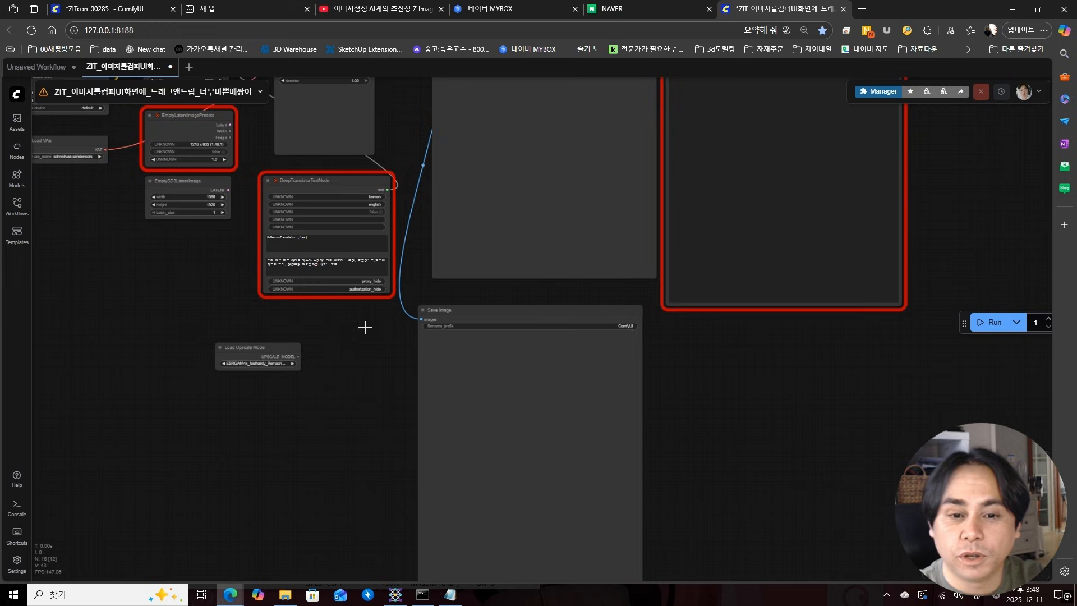
pyautogui.click(276, 347)
pyautogui.press('Delete')
pyautogui.click(471, 308)
pyautogui.press('Delete')
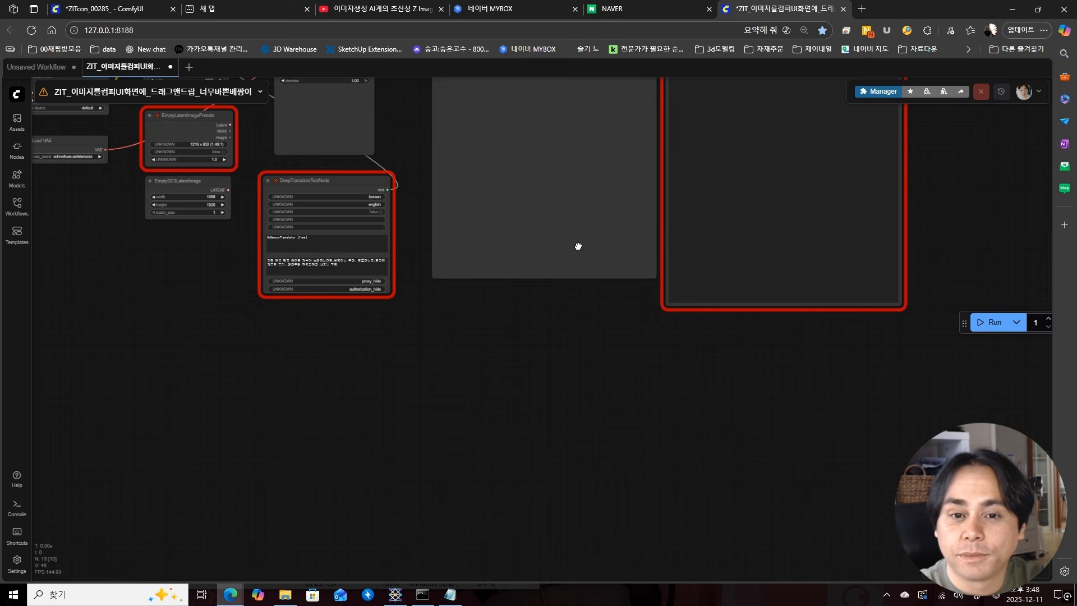
# - Delete the remaining missing nodes: Image Comparer (rgthree), DeepTranslatorTextNode and EmptyLatentImagePresets
pyautogui.moveTo(577, 247); pyautogui.dragTo(508, 390)
pyautogui.scroll(3, 539, 388)
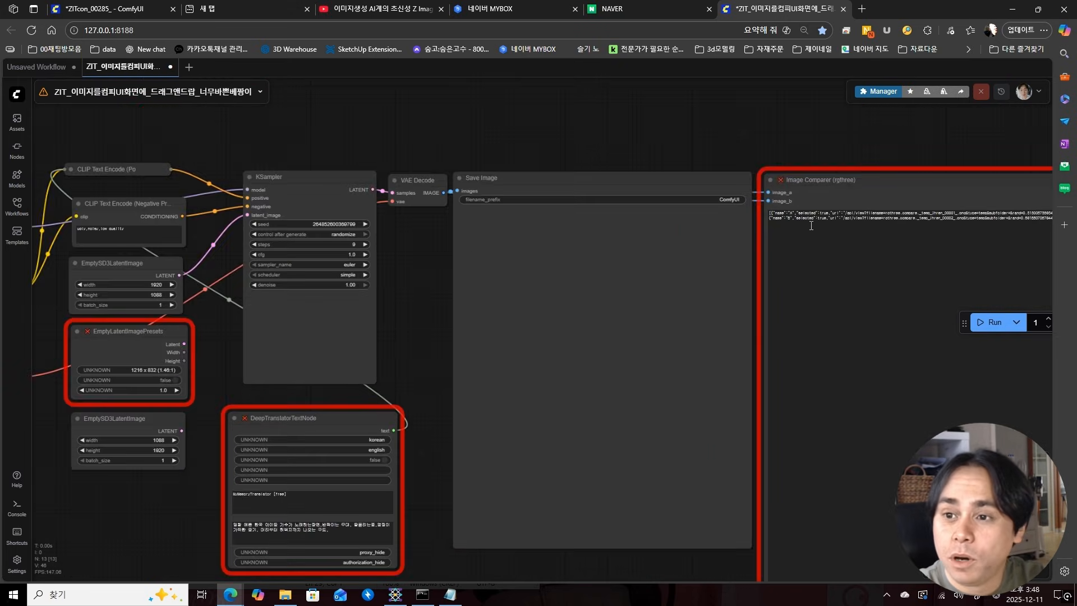
pyautogui.click(844, 182)
pyautogui.press('Delete')
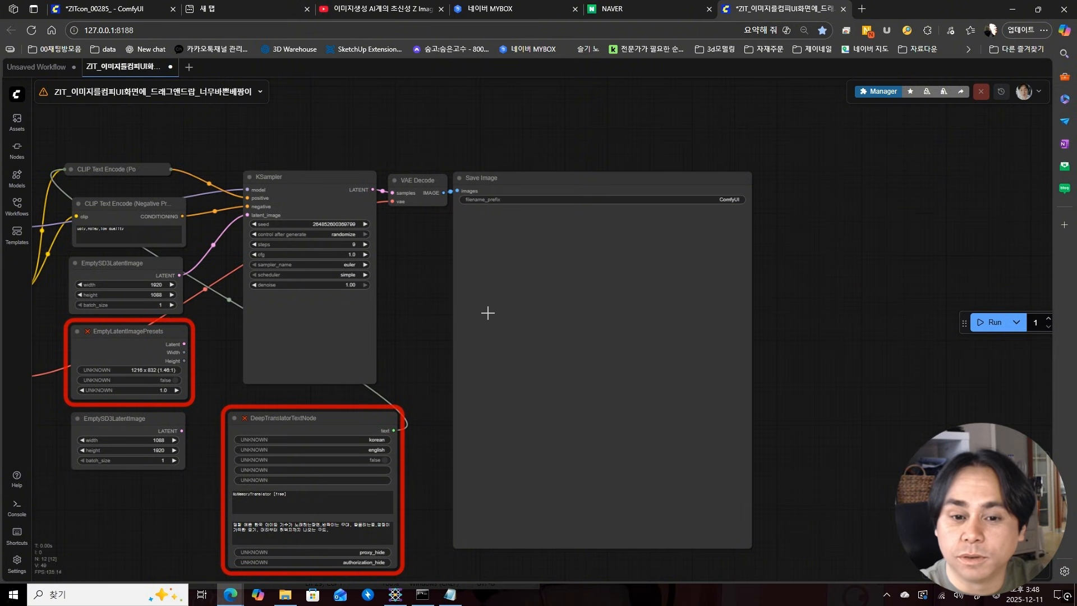
pyautogui.moveTo(488, 313); pyautogui.dragTo(681, 315)
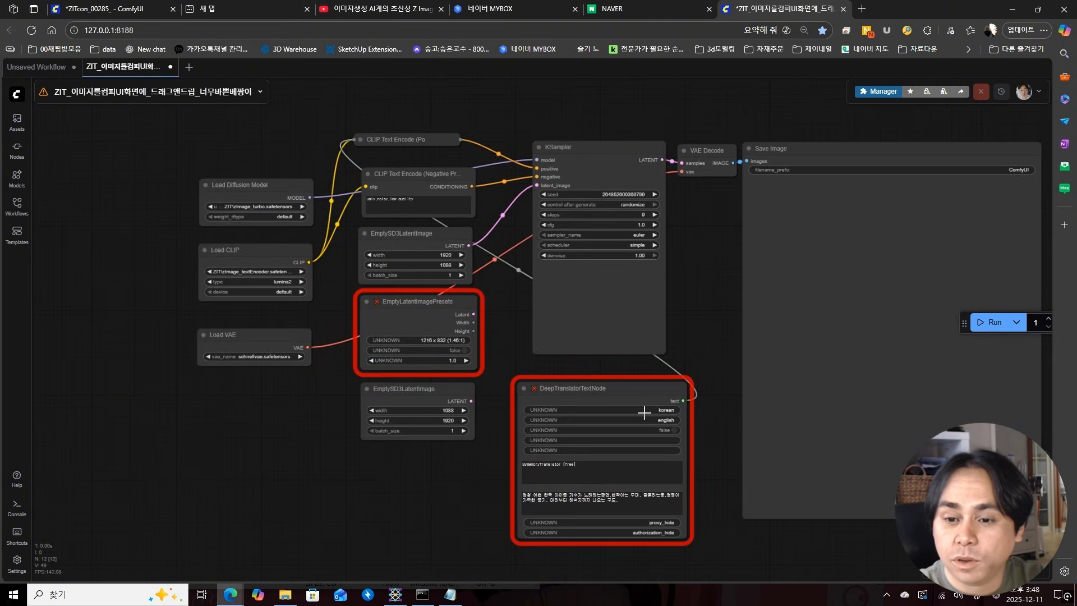
pyautogui.click(640, 391)
pyautogui.press('Delete')
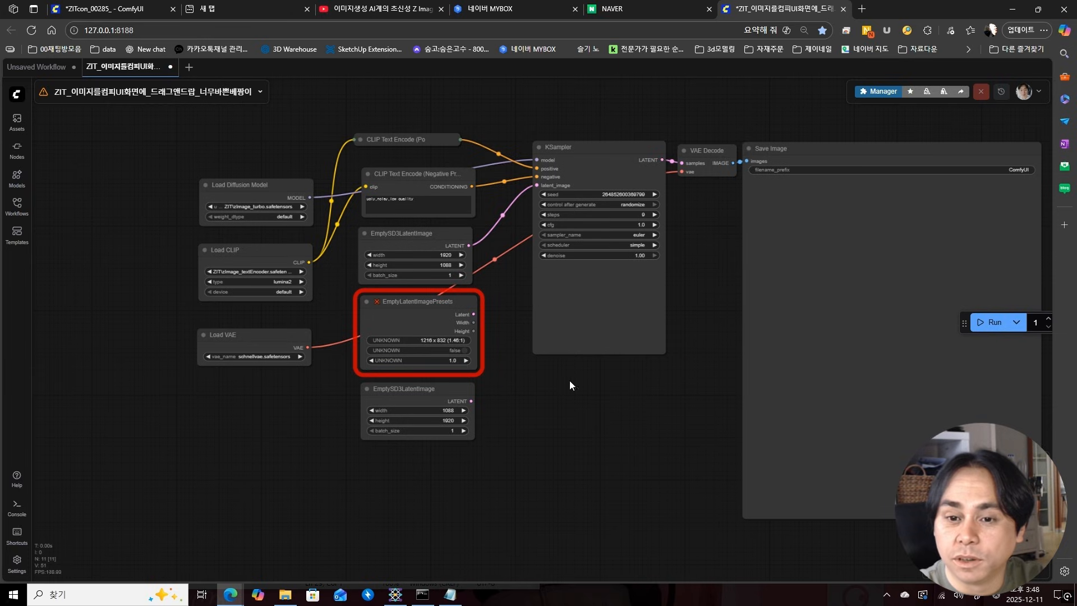
pyautogui.scroll(3, 496, 325)
pyautogui.click(415, 297)
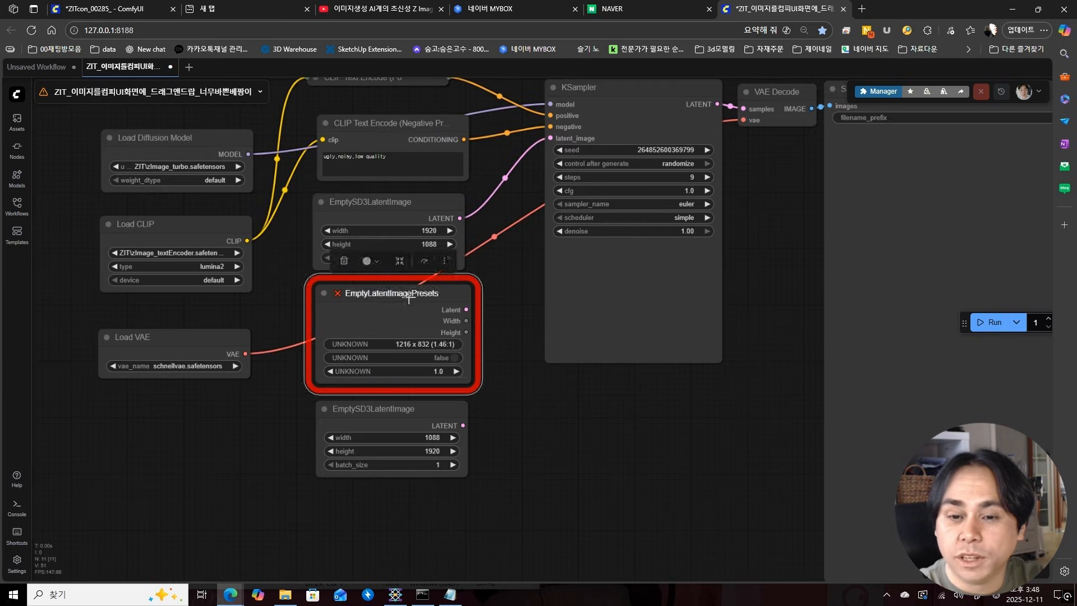
pyautogui.press('Delete')
# - Move the 1088 x 1920 EmptySD3LatentImage node up to just below the 1920 x 1088 one
pyautogui.scroll(-3, 374, 332)
pyautogui.scroll(-3, 373, 327)
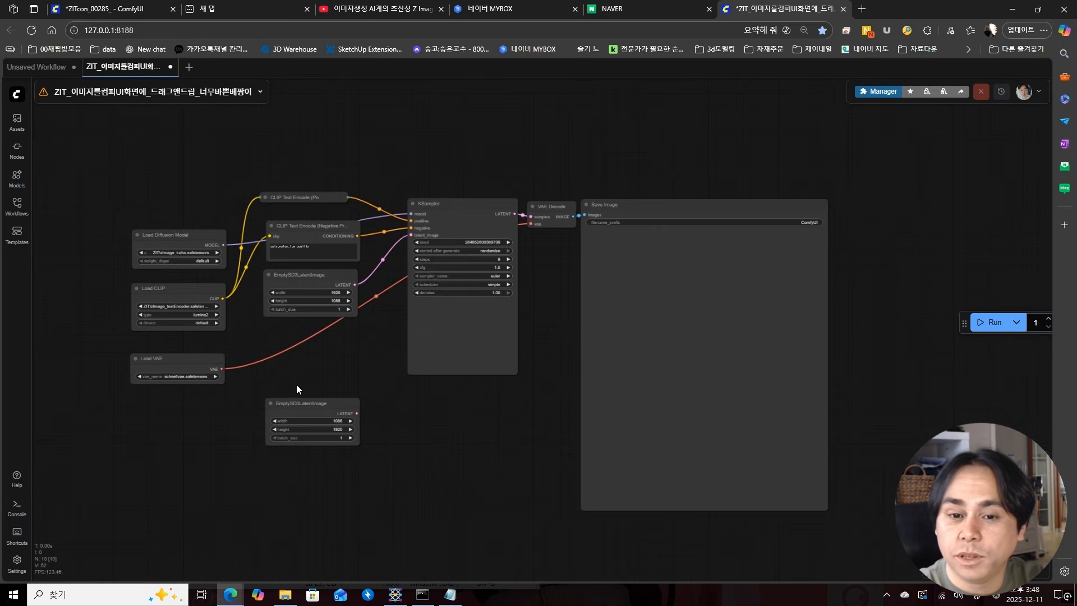
pyautogui.moveTo(330, 398); pyautogui.dragTo(324, 344)
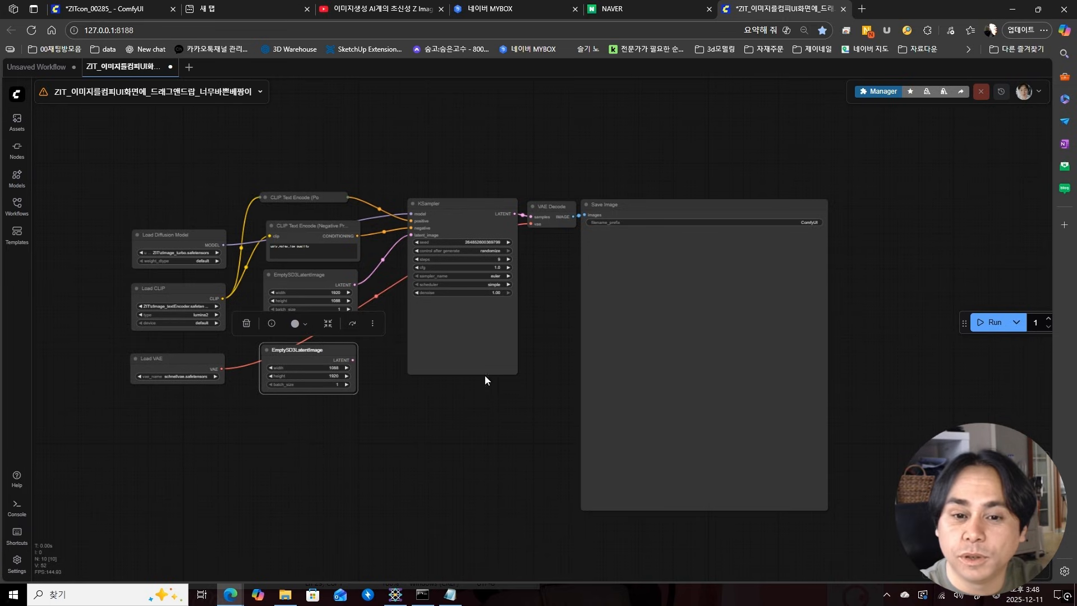
pyautogui.click(622, 178)
# - Search the nodes for "lora load mo" and add a LoraLoaderModelOnly node above the KSampler
pyautogui.scroll(1, 622, 178)
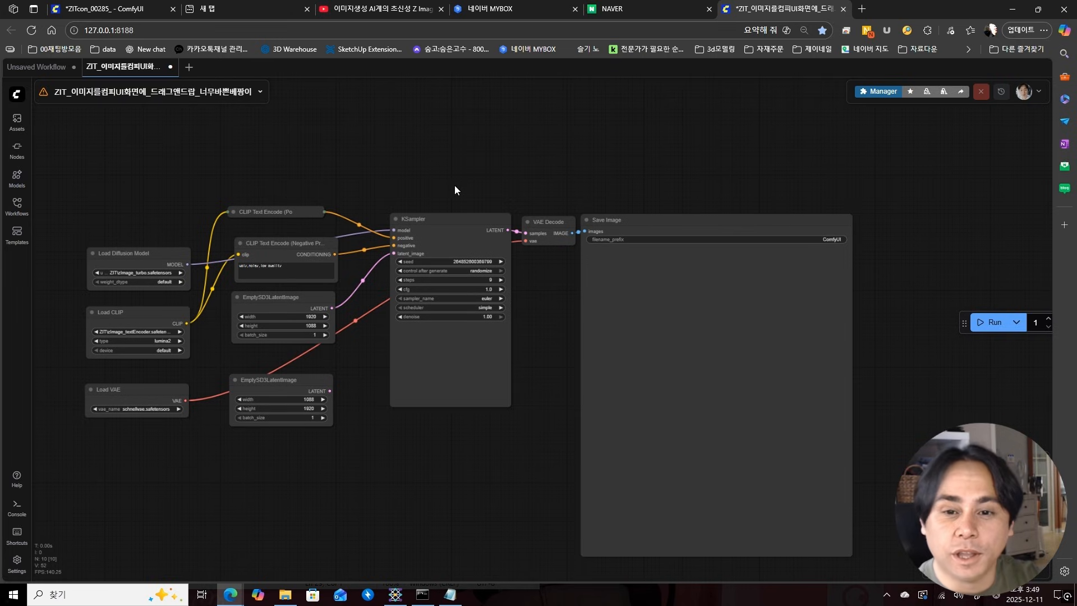
pyautogui.moveTo(519, 158); pyautogui.dragTo(557, 173)
pyautogui.doubleClick(563, 164)
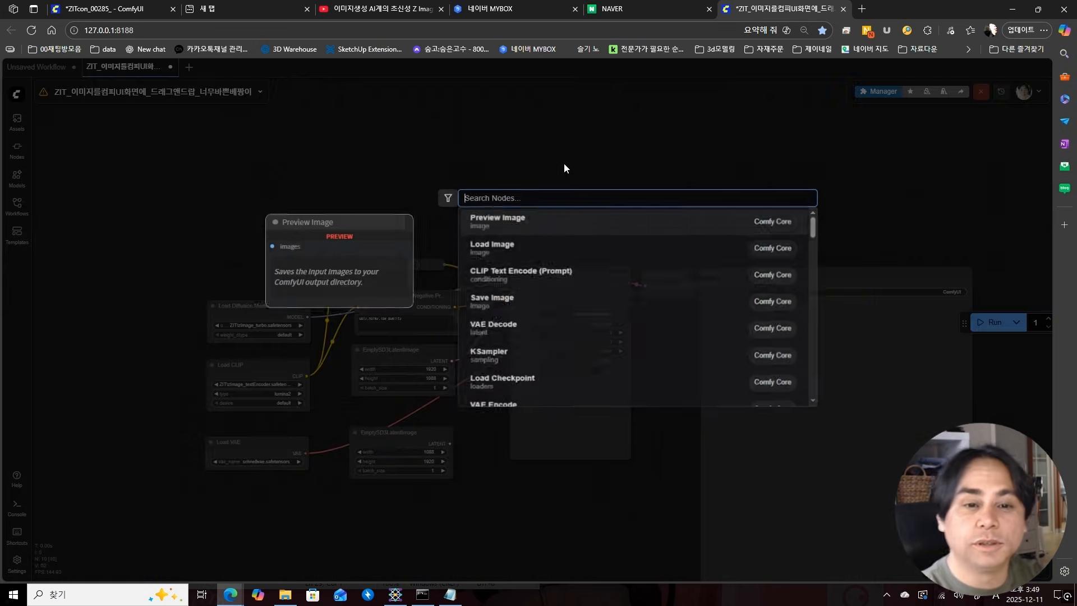
pyautogui.write('lora l')
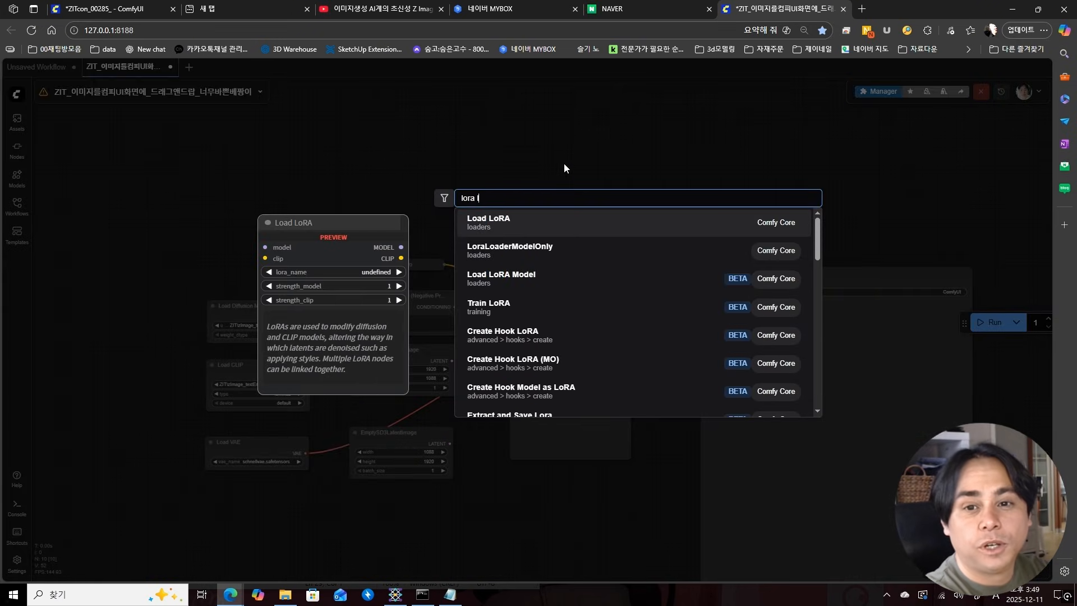
pyautogui.write('oad mo')
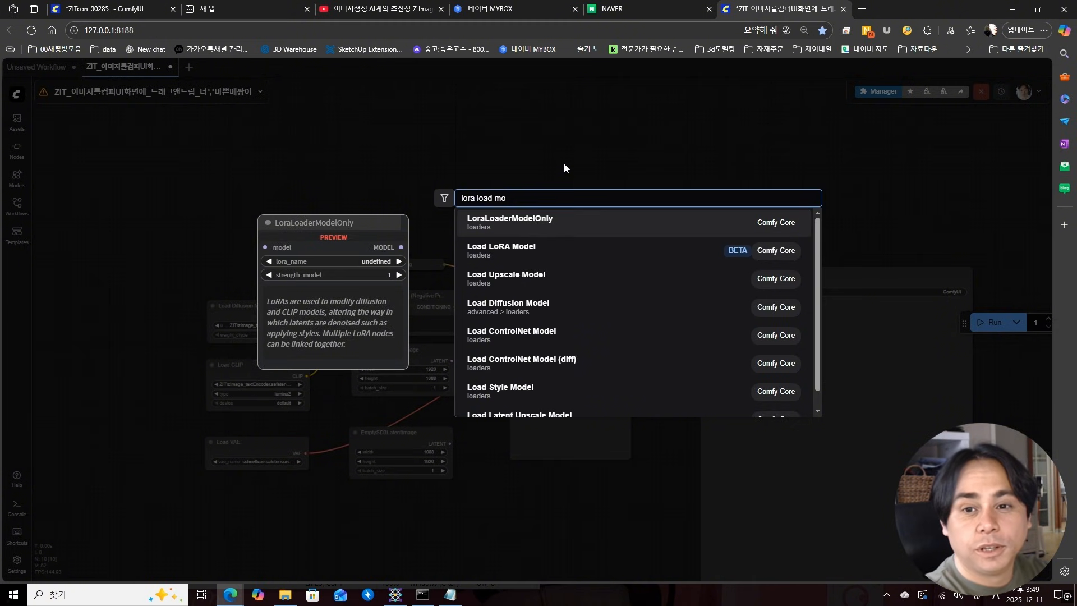
pyautogui.press('Return')
pyautogui.click(629, 210)
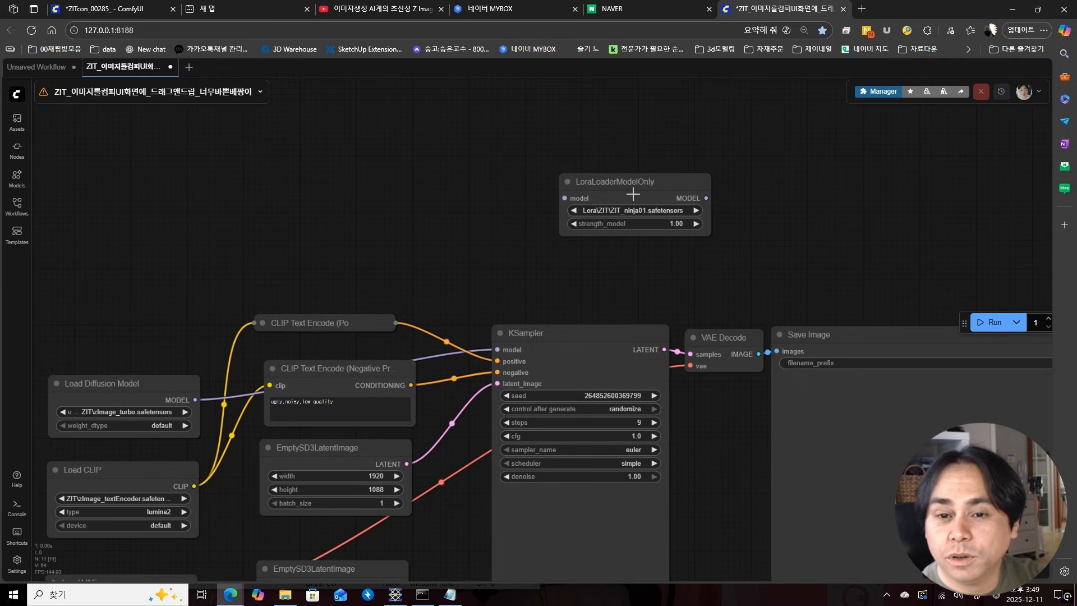
# - Place LoraLoaderModelOnly above the positive prompt node and wire its model connection between Load Diffusion Model and KSampler
pyautogui.moveTo(633, 193); pyautogui.dragTo(352, 231)
pyautogui.scroll(2, 380, 308)
pyautogui.moveTo(379, 307); pyautogui.dragTo(533, 292)
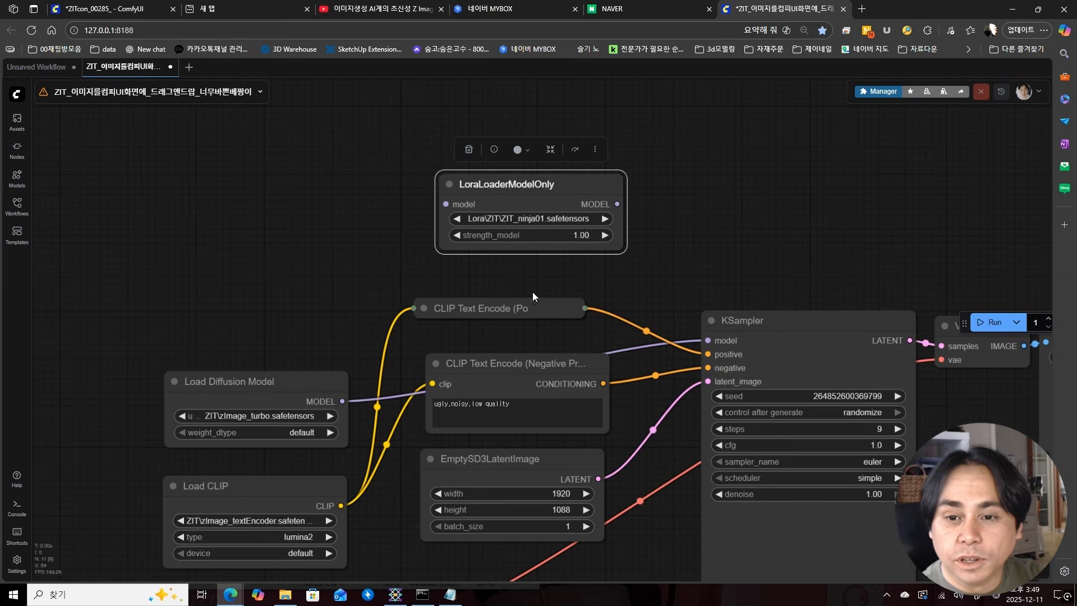
pyautogui.moveTo(533, 196); pyautogui.dragTo(500, 209)
pyautogui.moveTo(342, 401); pyautogui.dragTo(414, 216)
pyautogui.moveTo(583, 216); pyautogui.dragTo(708, 340)
pyautogui.moveTo(765, 272); pyautogui.dragTo(691, 230)
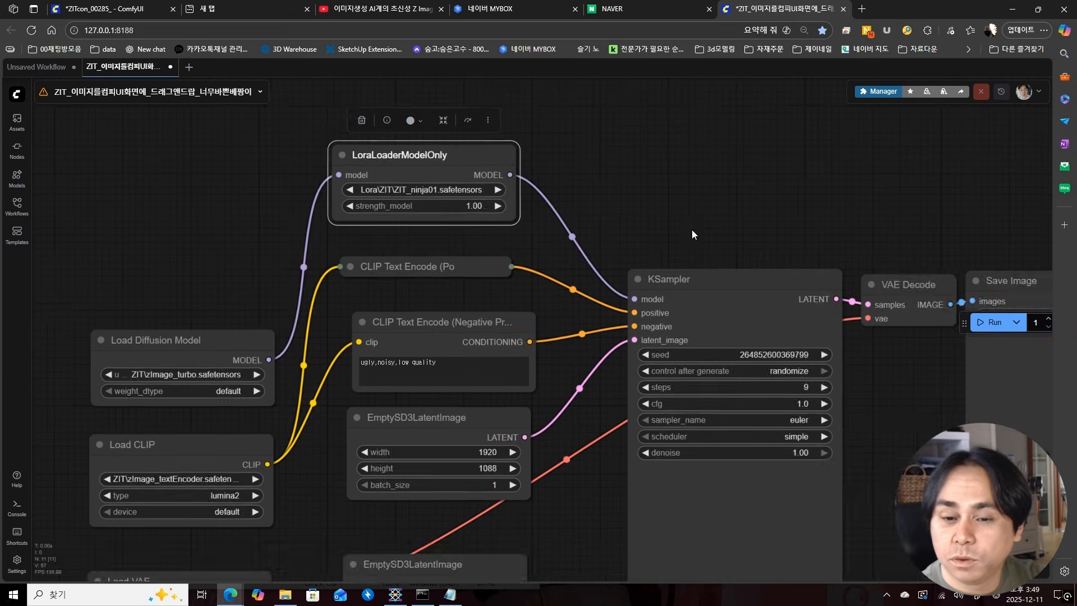
# - Expand the positive prompt's CLIP Text Encode node and clear all of its prompt text
pyautogui.scroll(-4, 692, 230)
pyautogui.click(461, 253)
pyautogui.moveTo(620, 244); pyautogui.dragTo(622, 336)
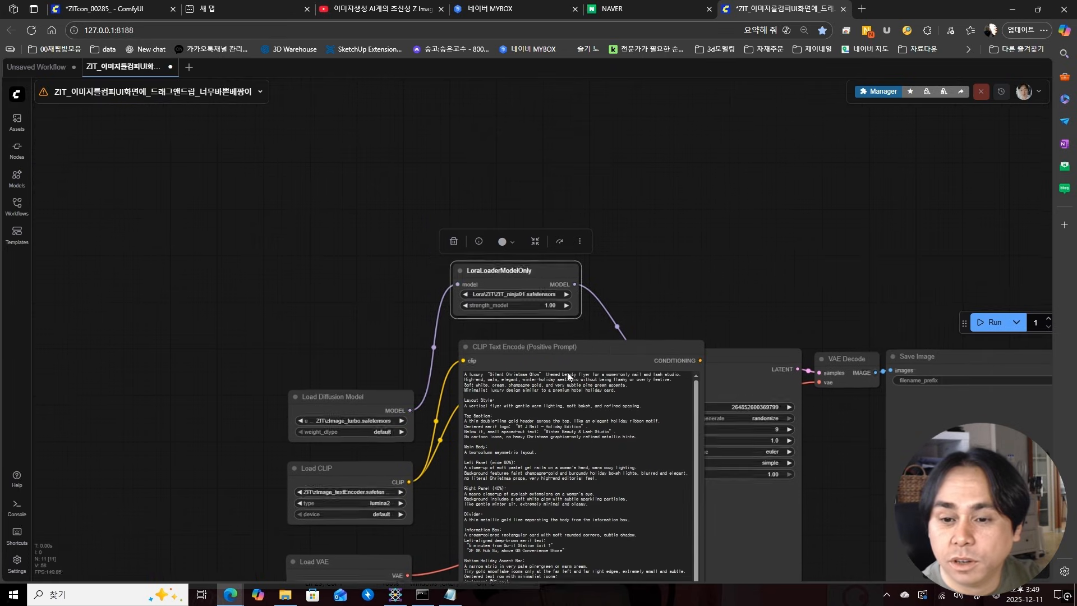
pyautogui.click(568, 376)
pyautogui.hotkey('ctrl', 'a')
pyautogui.press('Delete')
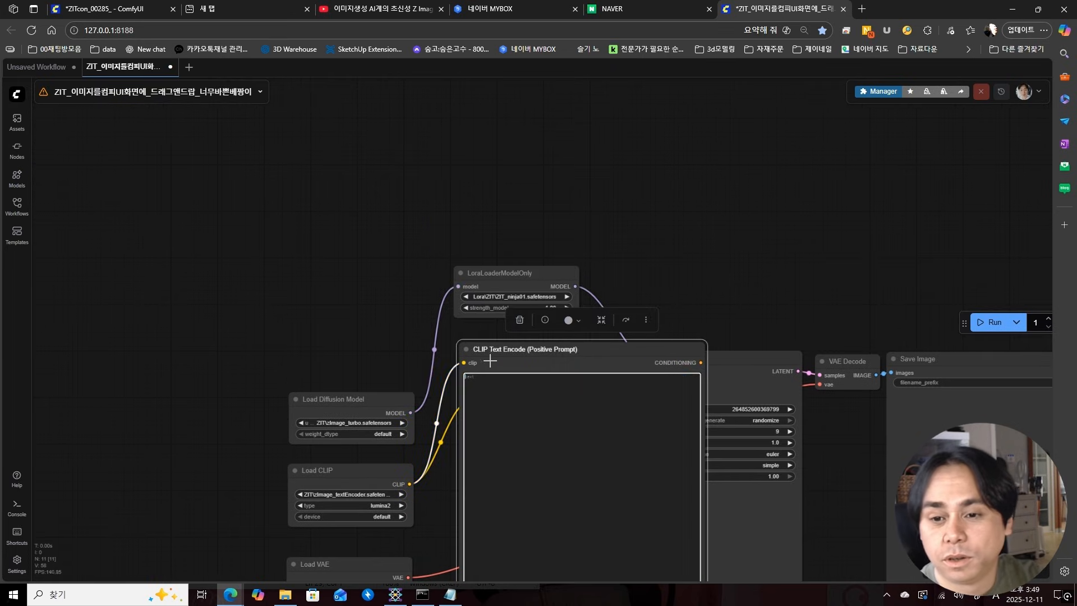
# - Collapse the positive prompt node and move it and the LoraLoaderModelOnly node higher on the canvas
pyautogui.click(463, 349)
pyautogui.moveTo(500, 272); pyautogui.dragTo(517, 208)
pyautogui.moveTo(521, 349); pyautogui.dragTo(528, 275)
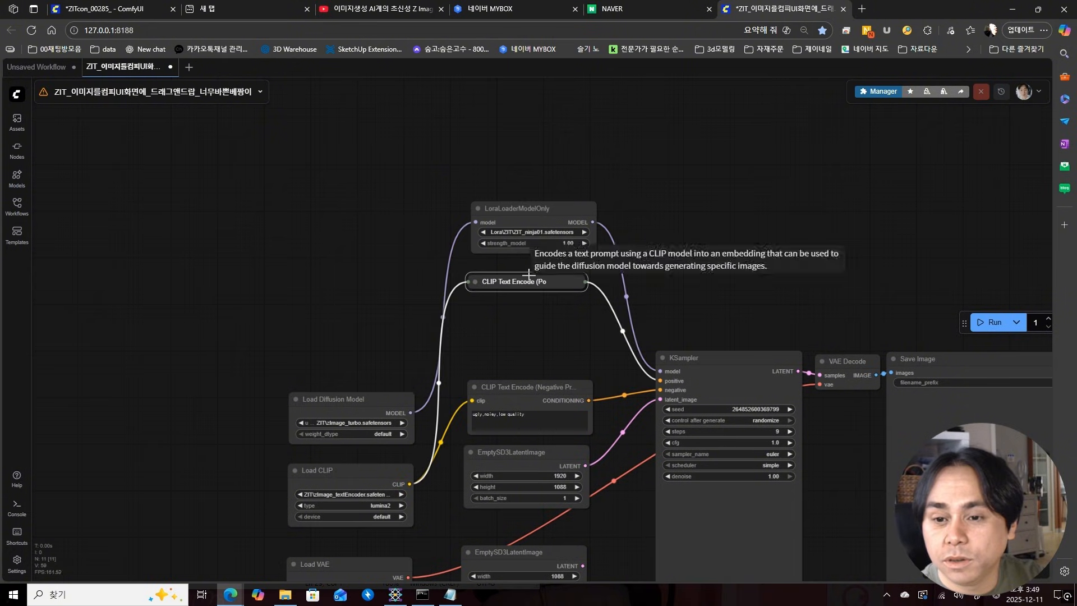
# - Color the positive prompt node green and the negative prompt node red
pyautogui.click(581, 253)
pyautogui.click(566, 234)
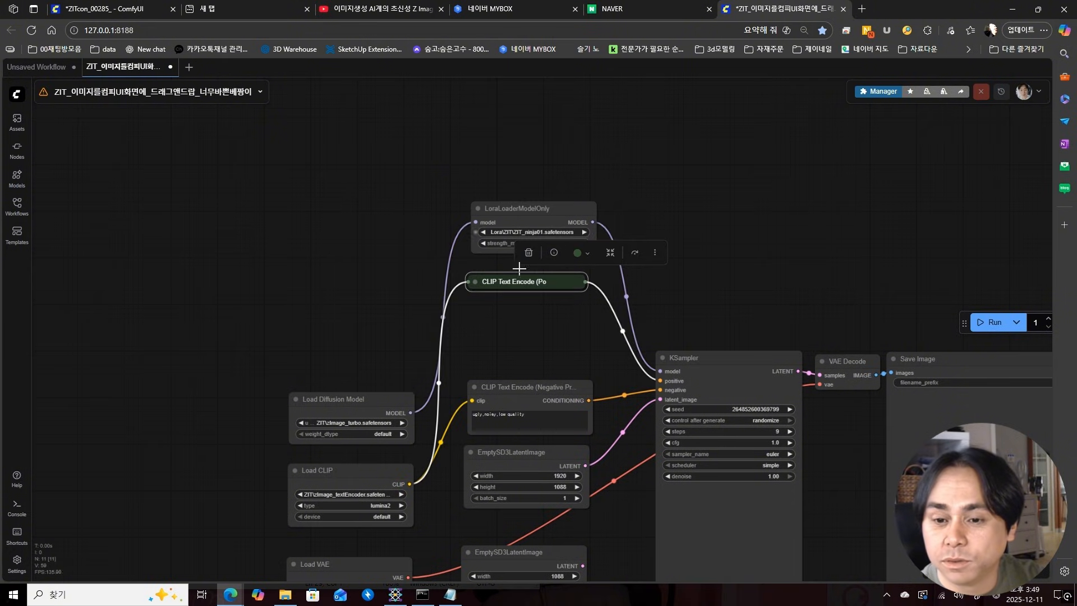
pyautogui.click(515, 387)
pyautogui.click(517, 357)
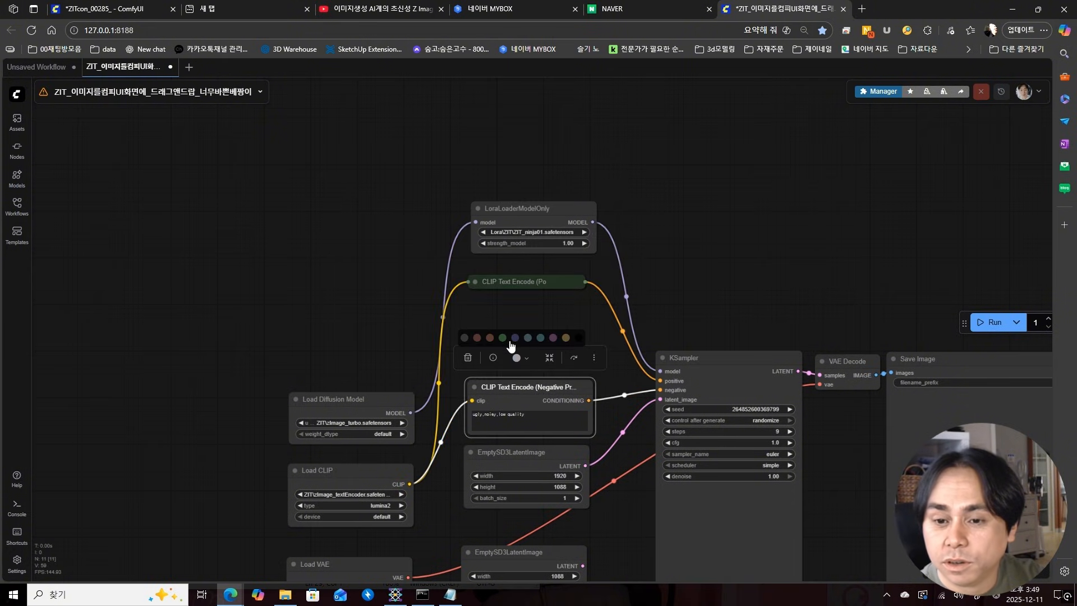
pyautogui.click(478, 338)
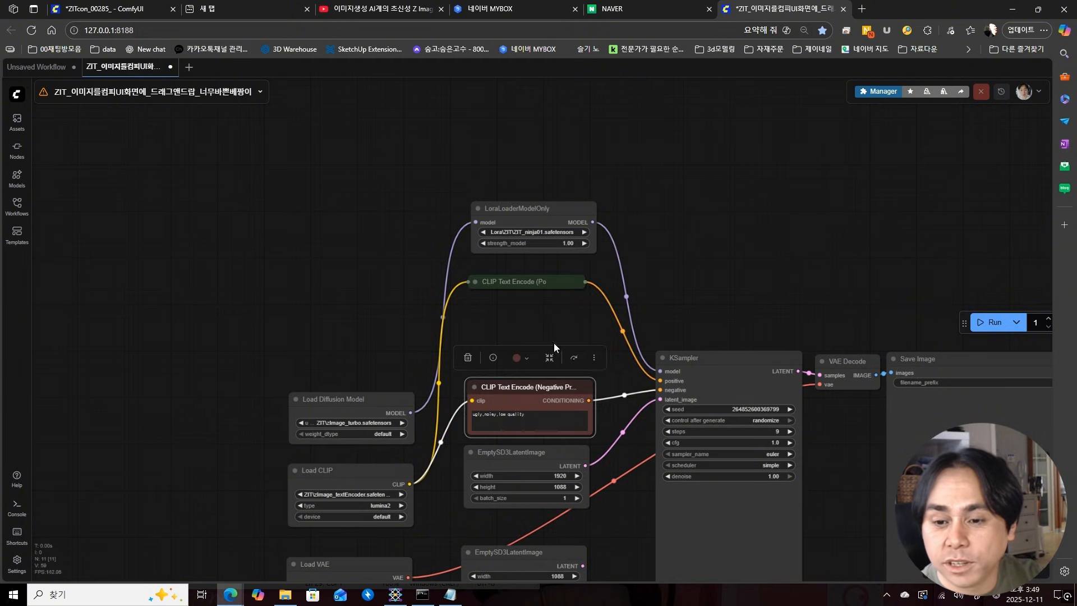
# - Expand the positive prompt node and shrink it to fit between the LoraLoaderModelOnly and negative prompt nodes
pyautogui.click(477, 281)
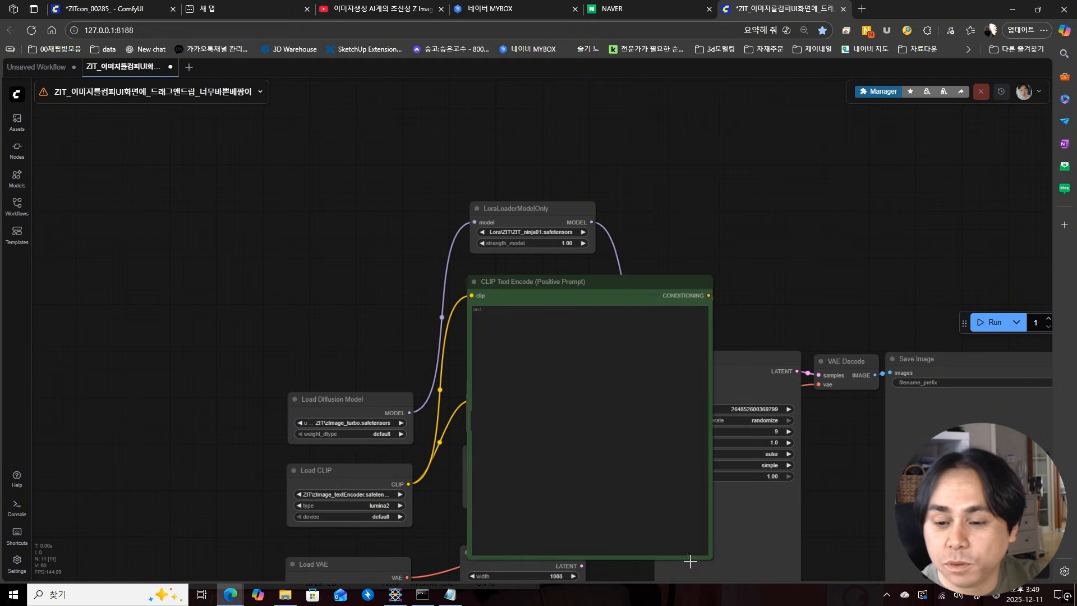
pyautogui.moveTo(709, 559); pyautogui.dragTo(589, 376)
pyautogui.moveTo(631, 499); pyautogui.dragTo(513, 385)
pyautogui.scroll(5, 513, 381)
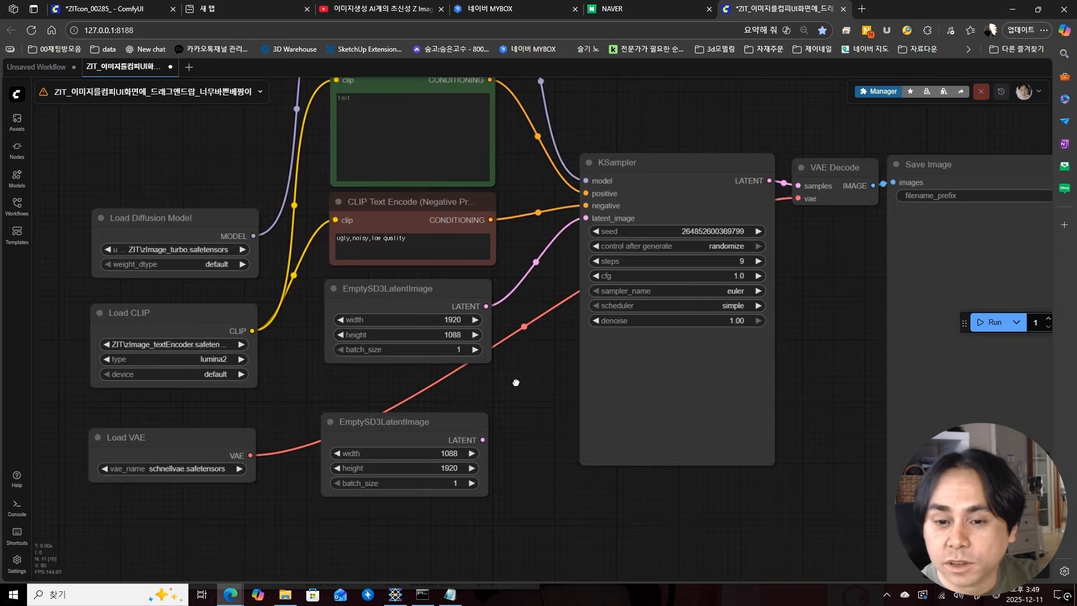
# - Set both the width and height of the EmptySD3LatentImage node connected to the KSampler to 1024
pyautogui.click(359, 364)
pyautogui.write('1024')
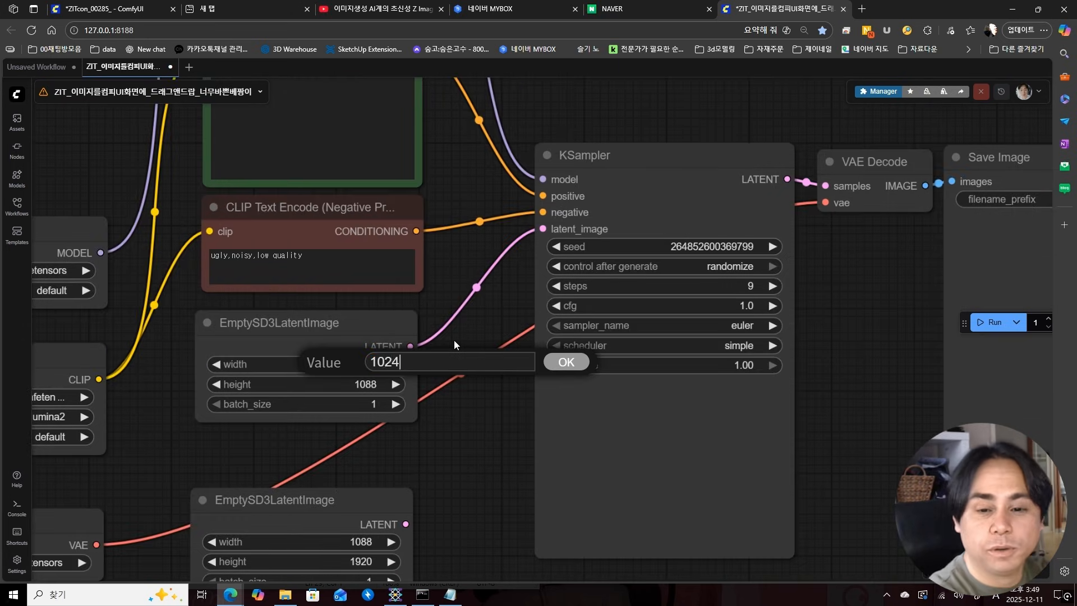
pyautogui.press('Return')
pyautogui.click(367, 382)
pyautogui.write('1024')
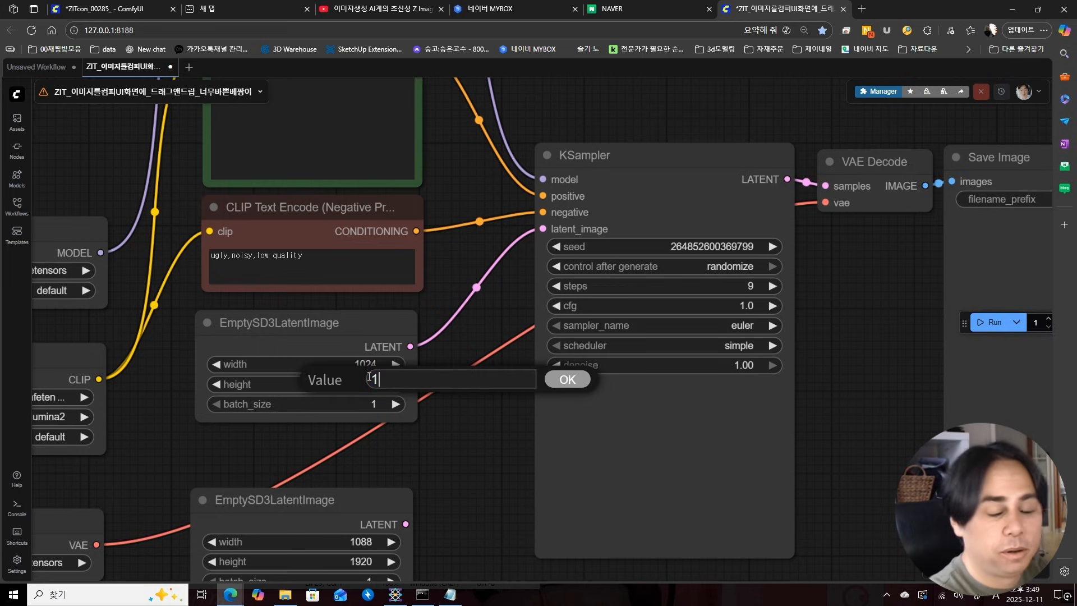
pyautogui.press('Return')
pyautogui.scroll(-6, 367, 375)
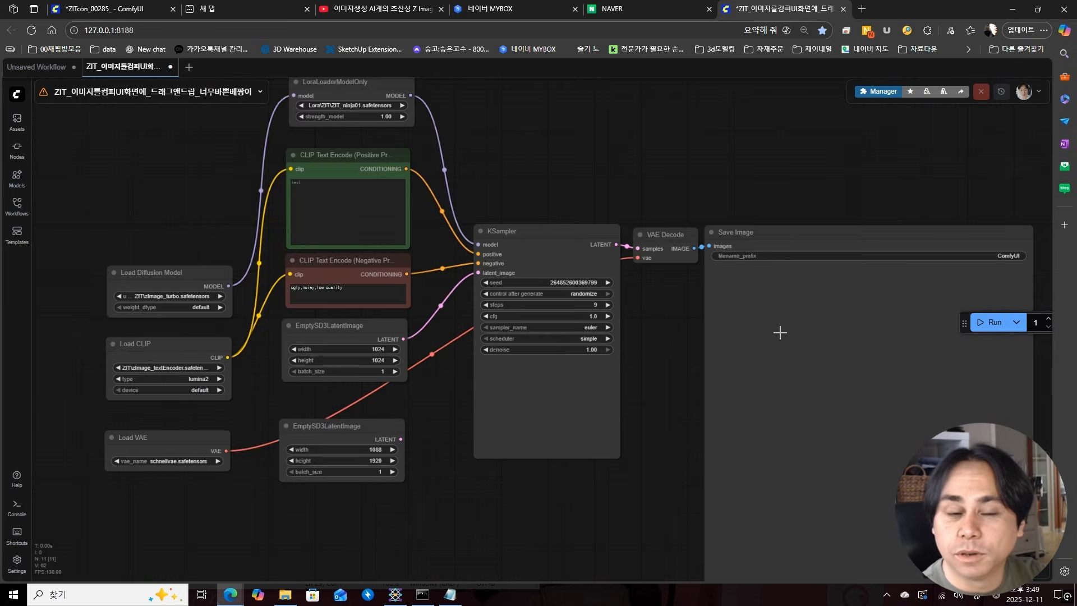
# - Search the web for "닌자 포즈" images in a new browser tab and copy the crouching mannequin pose with a raised sword
pyautogui.scroll(5, 392, 304)
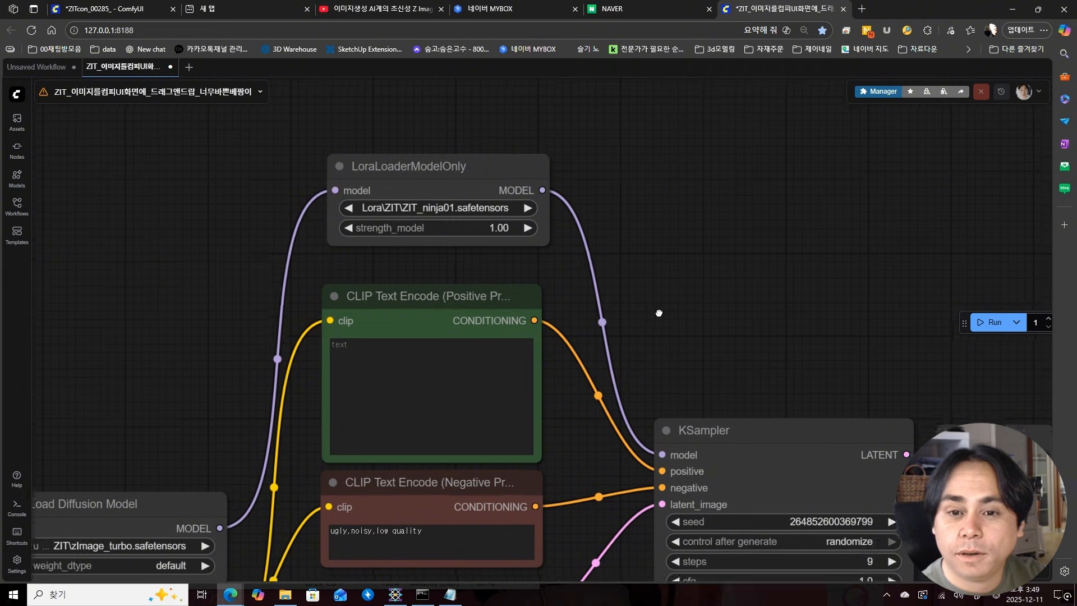
pyautogui.click(385, 300)
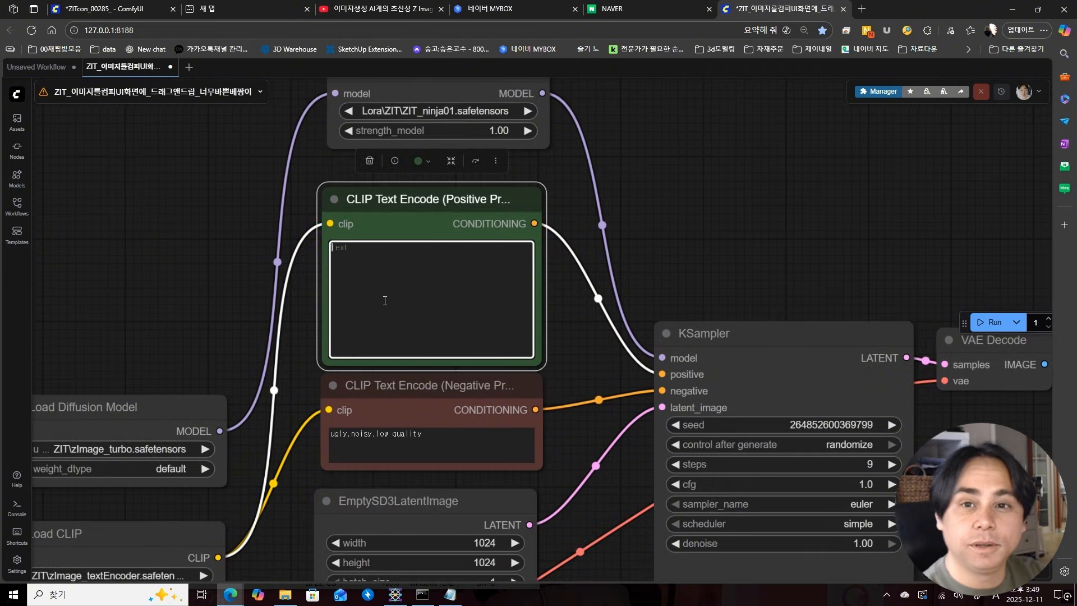
pyautogui.hotkey('ctrl', 't')
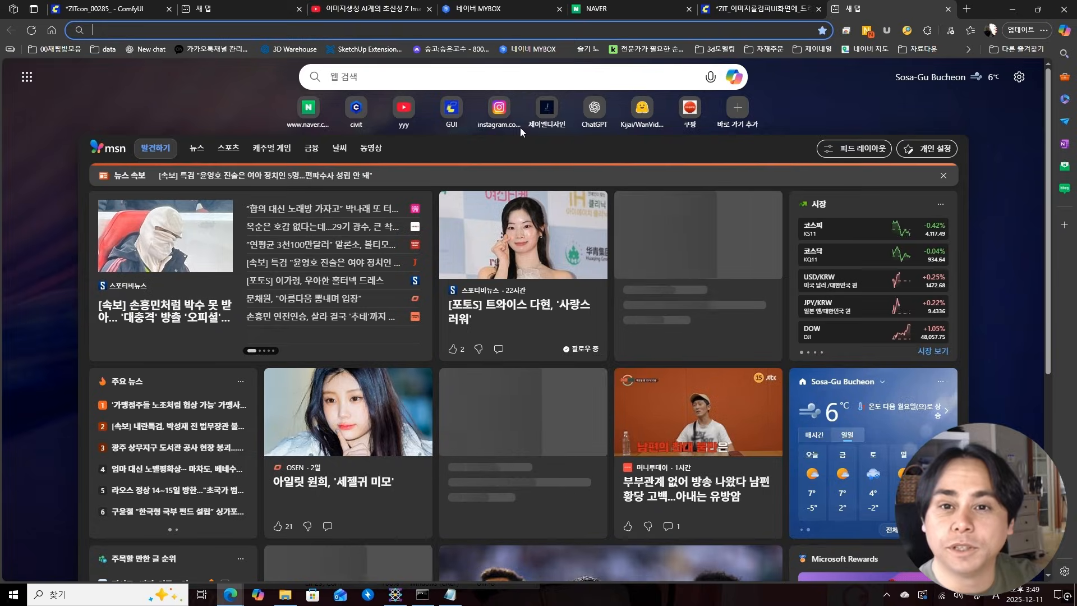
pyautogui.click(469, 66)
pyautogui.write('니ㄴ자 포즈')
pyautogui.press('Return')
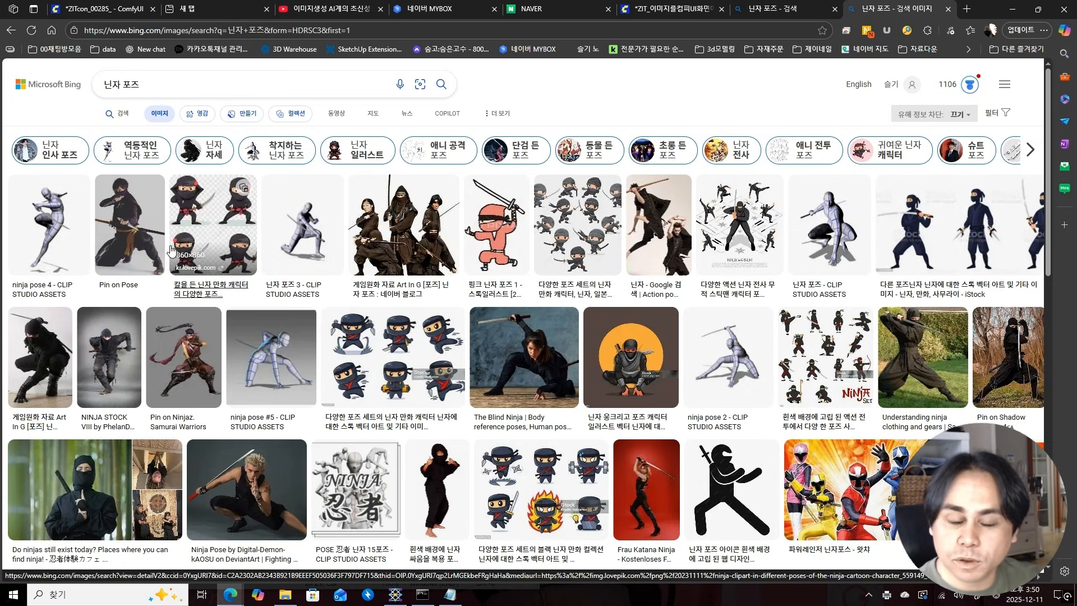
pyautogui.click(728, 359)
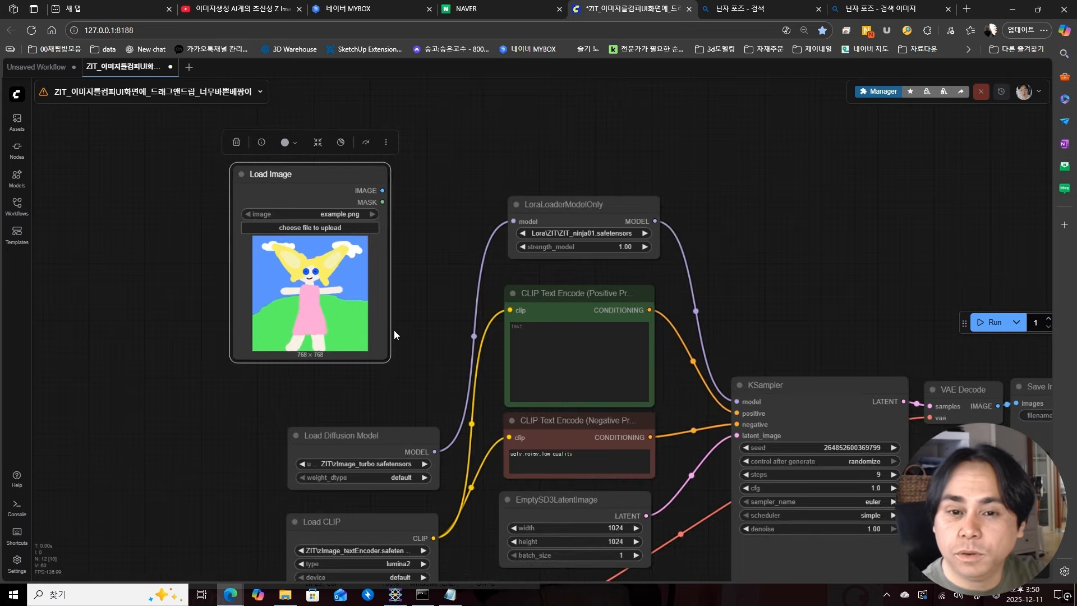
# - Paste the copied pose image into the Load Image node and move that node closer to the LoraLoaderModelOnly node
pyautogui.scroll(1, 394, 330)
pyautogui.hotkey('ctrl', 'v')
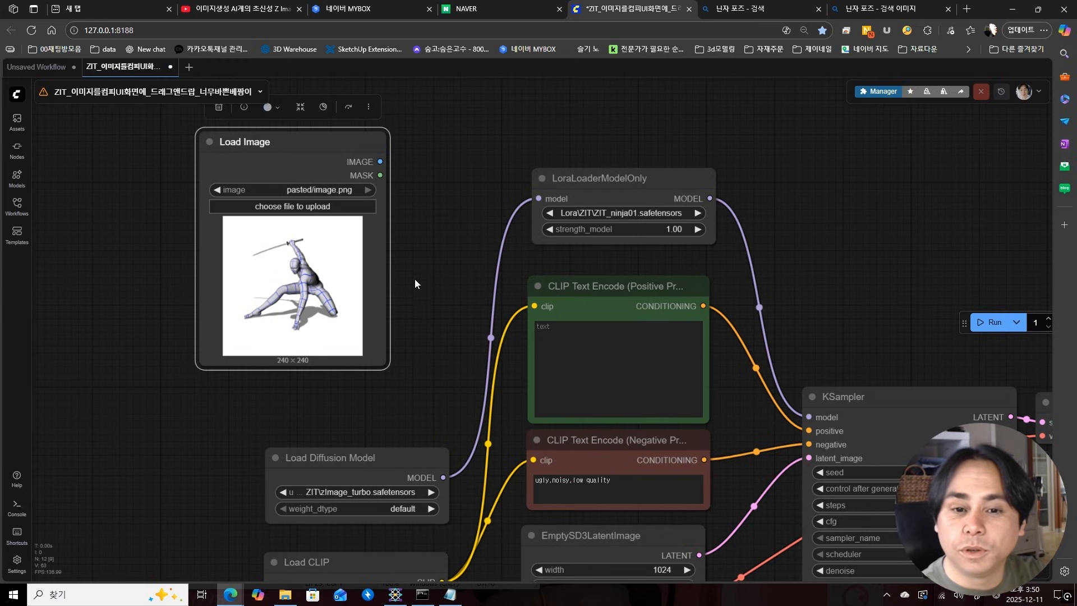
pyautogui.scroll(1, 364, 299)
pyautogui.moveTo(364, 300); pyautogui.dragTo(333, 298)
pyautogui.moveTo(259, 204); pyautogui.dragTo(296, 231)
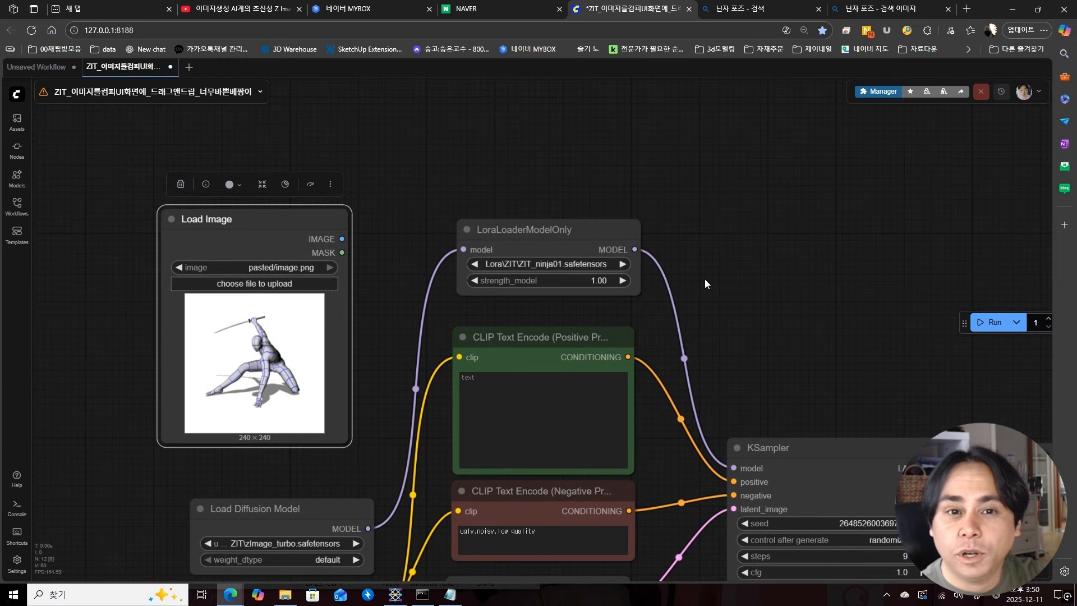
# - Enter positive prompt "a ninja in ninja's black battle suit and kneeling on the street,his right hand is holding a ninja's long knife,left hand touched down,looking at viewer,"
pyautogui.click(756, 282)
pyautogui.scroll(3, 567, 337)
pyautogui.moveTo(695, 317); pyautogui.dragTo(754, 382)
pyautogui.click(589, 384)
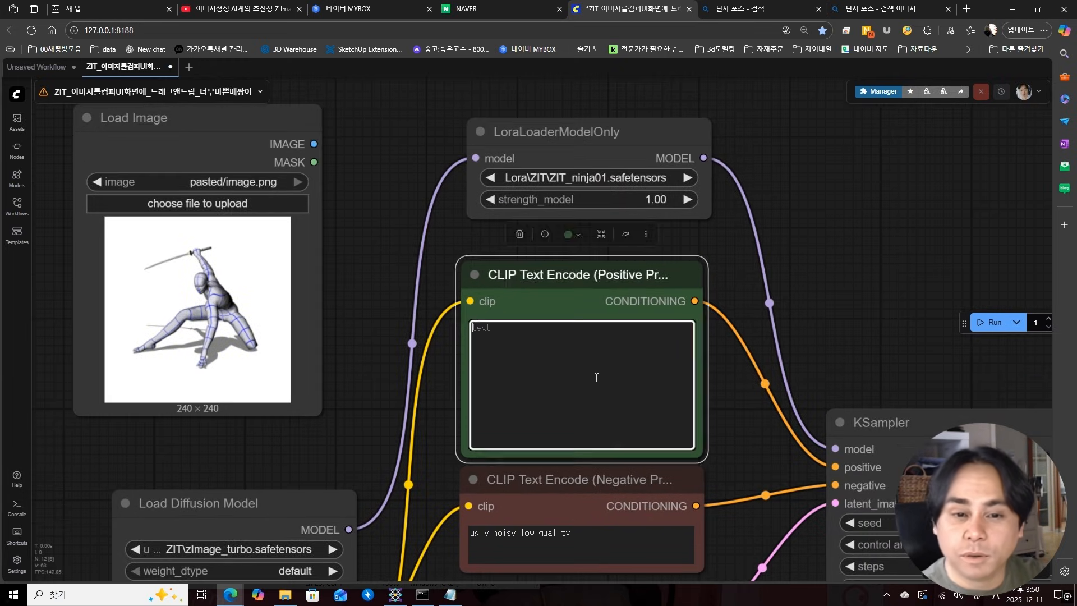
pyautogui.write('d')
pyautogui.press('BackSpace')
pyautogui.write("a ninja in ninja's black battle suit and kneeling on the street,his right hand is holding a ninja's long knife,left hand touched down,looking at viewer,")
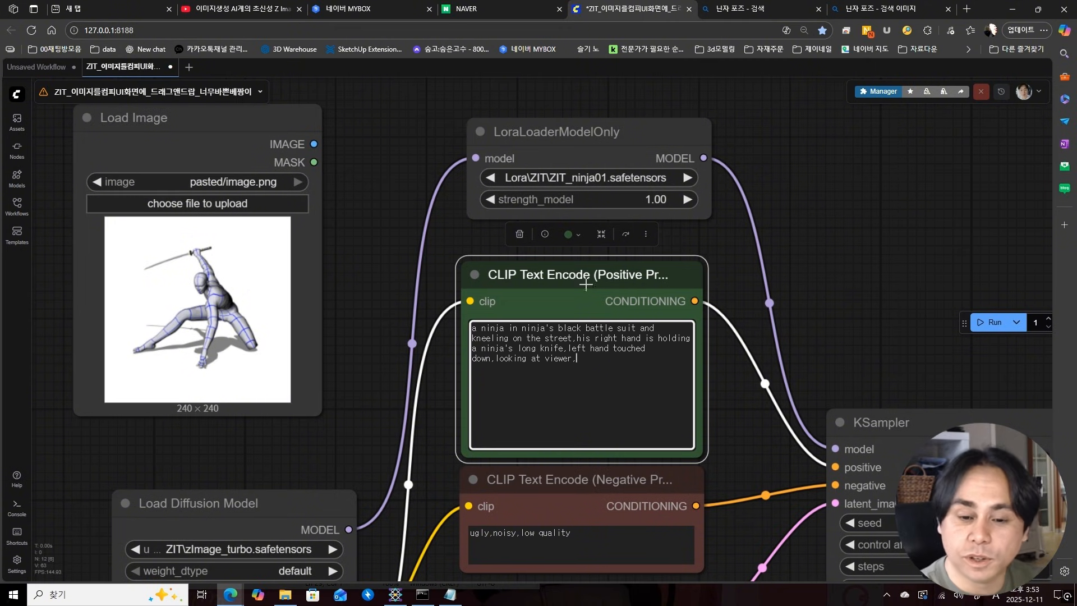
# - Bypass the LoraLoaderModelOnly node and run the workflow to generate an image without the LoRA
pyautogui.scroll(-4, 716, 331)
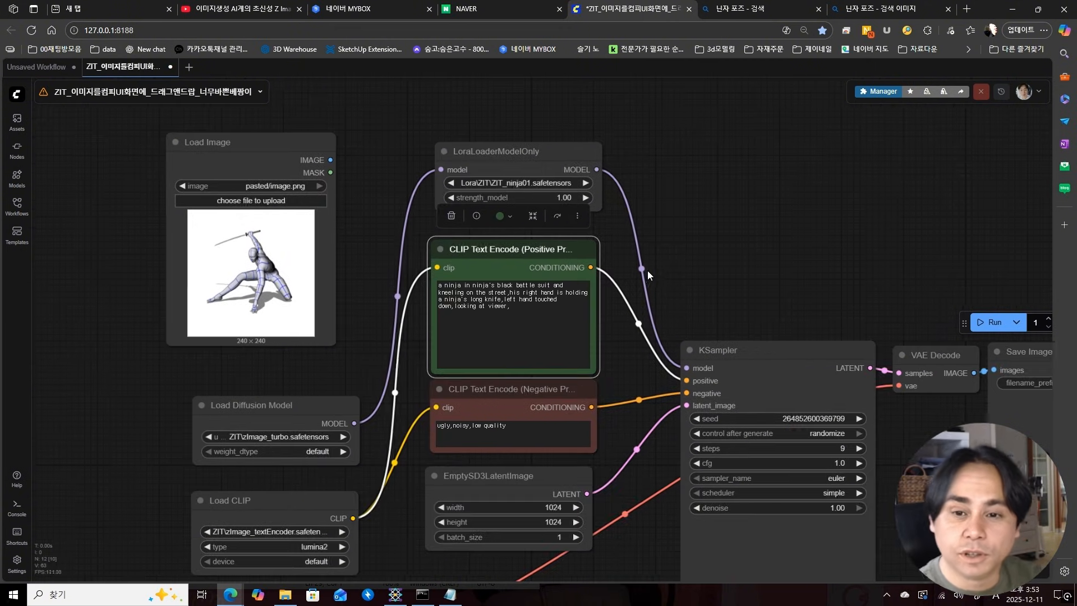
pyautogui.click(552, 169)
pyautogui.hotkey('ctrl', 'b')
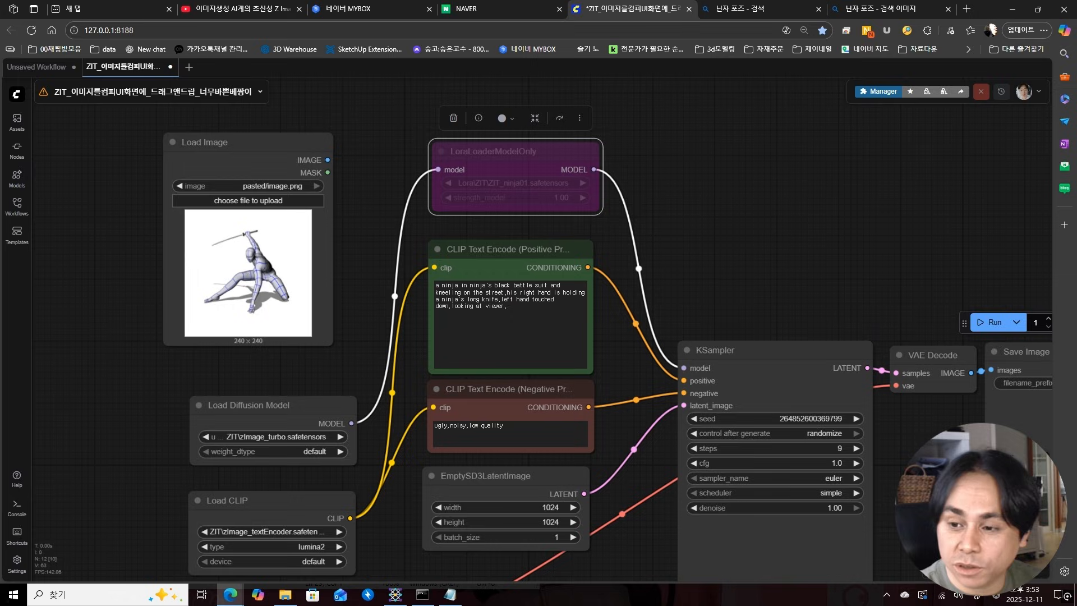
pyautogui.click(990, 322)
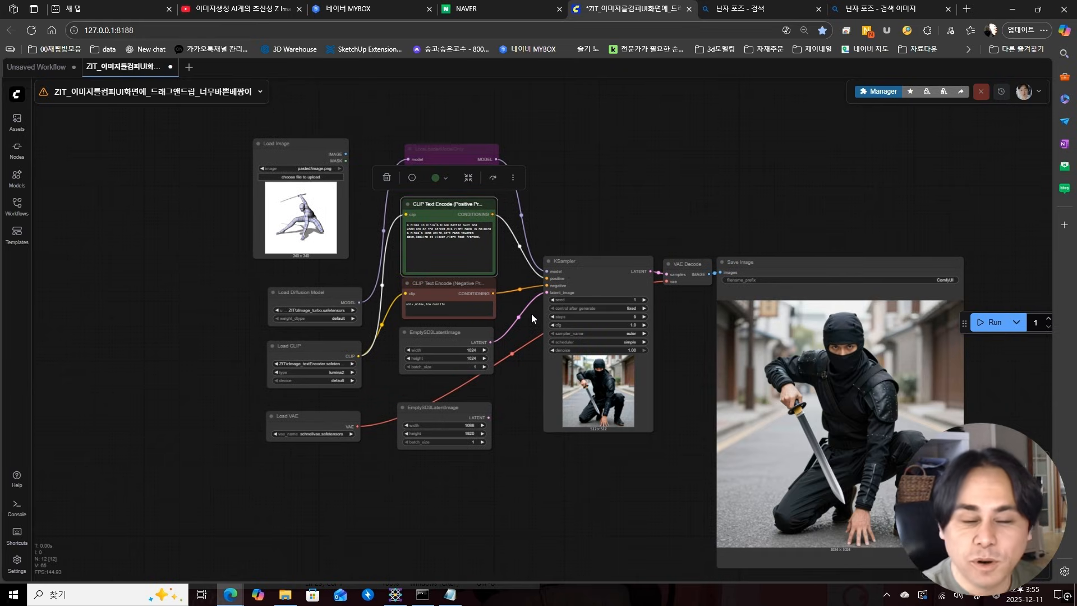
# - Search the custom nodes for "transla", install ComfyUI_Custom_Nodes_AlekPet and restart ComfyUI
pyautogui.click(879, 91)
pyautogui.click(507, 248)
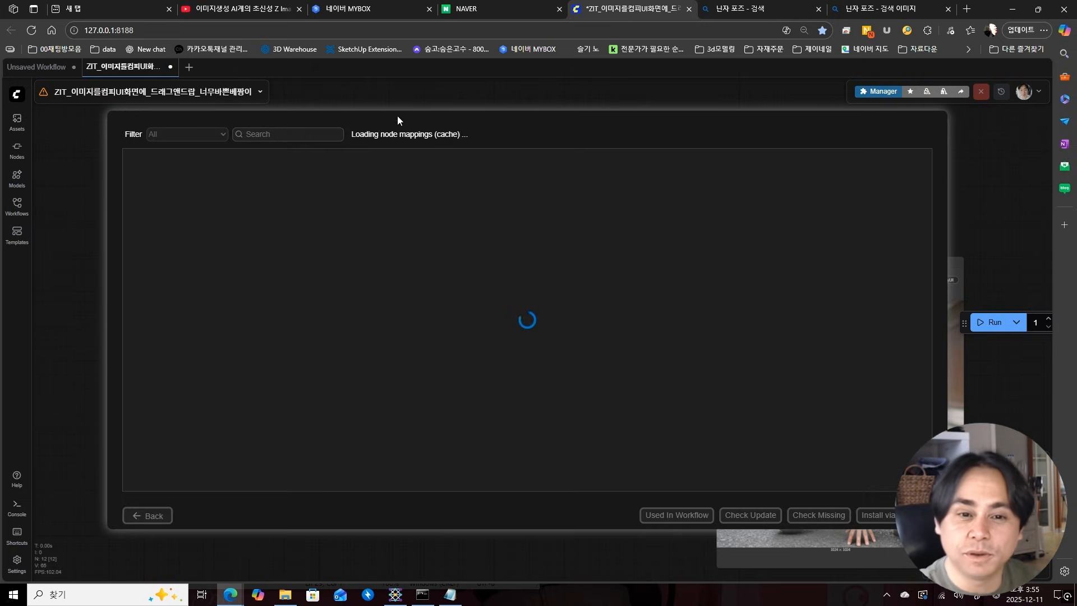
pyautogui.write('transla')
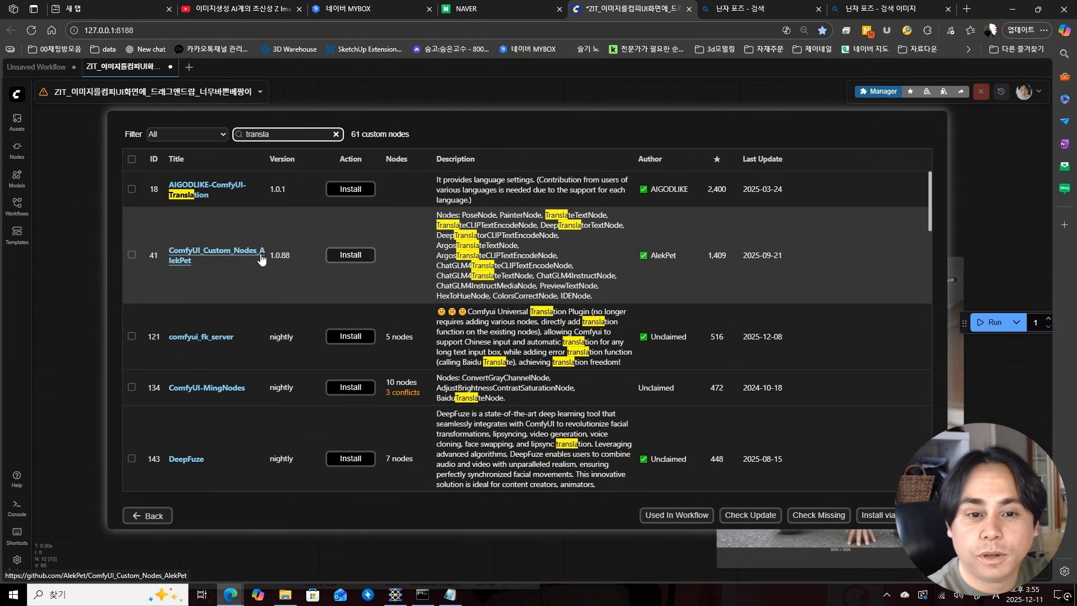
pyautogui.click(353, 255)
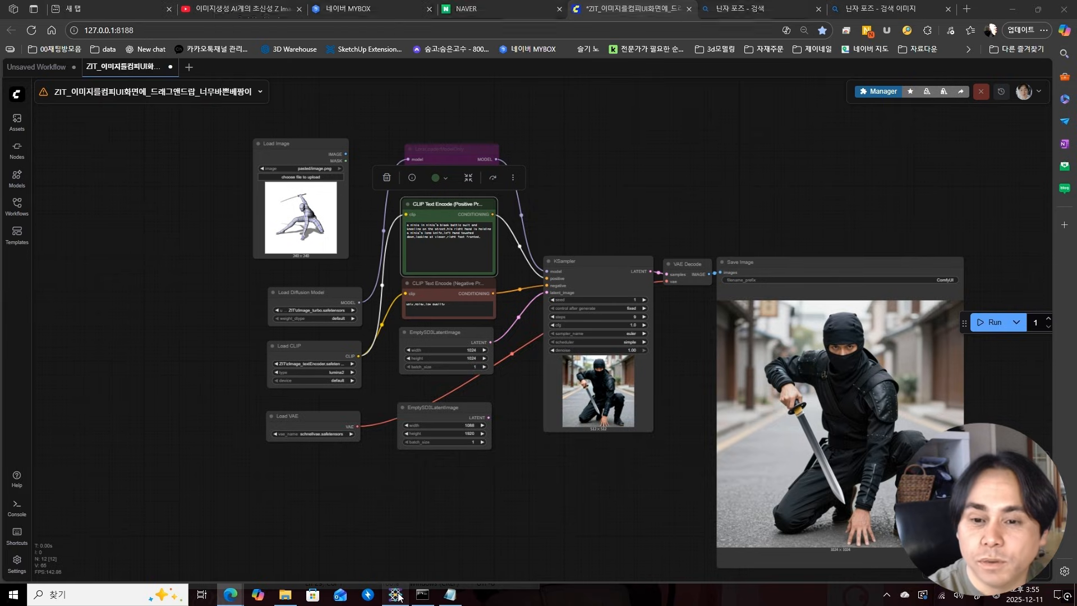
pyautogui.click(395, 594)
pyautogui.click(327, 75)
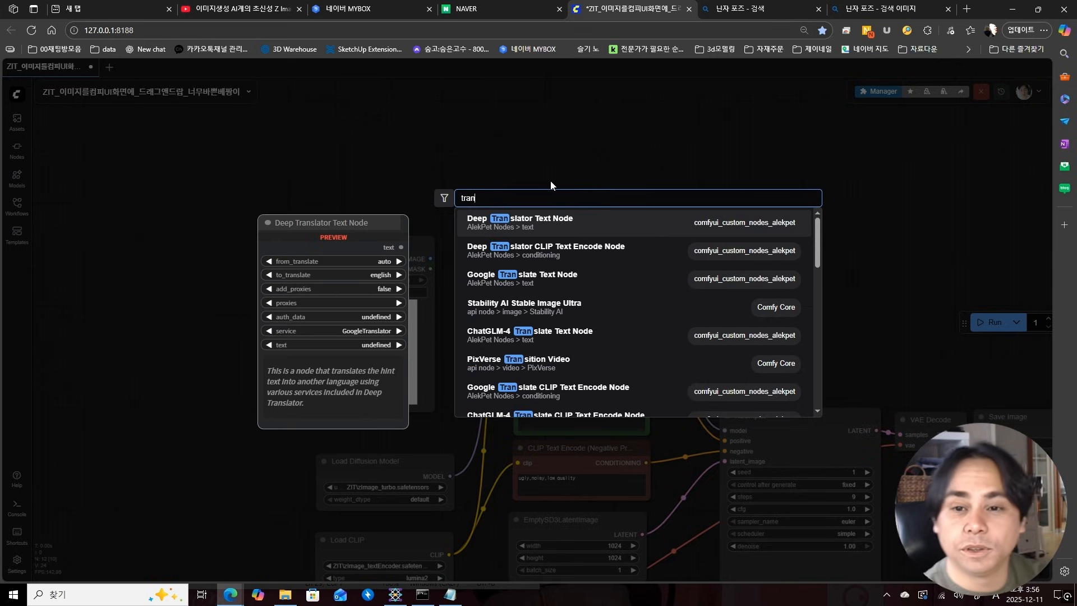
# - Add a Deep Translator Text Node and connect its text output to the text input of the emptied positive prompt node
pyautogui.click(551, 220)
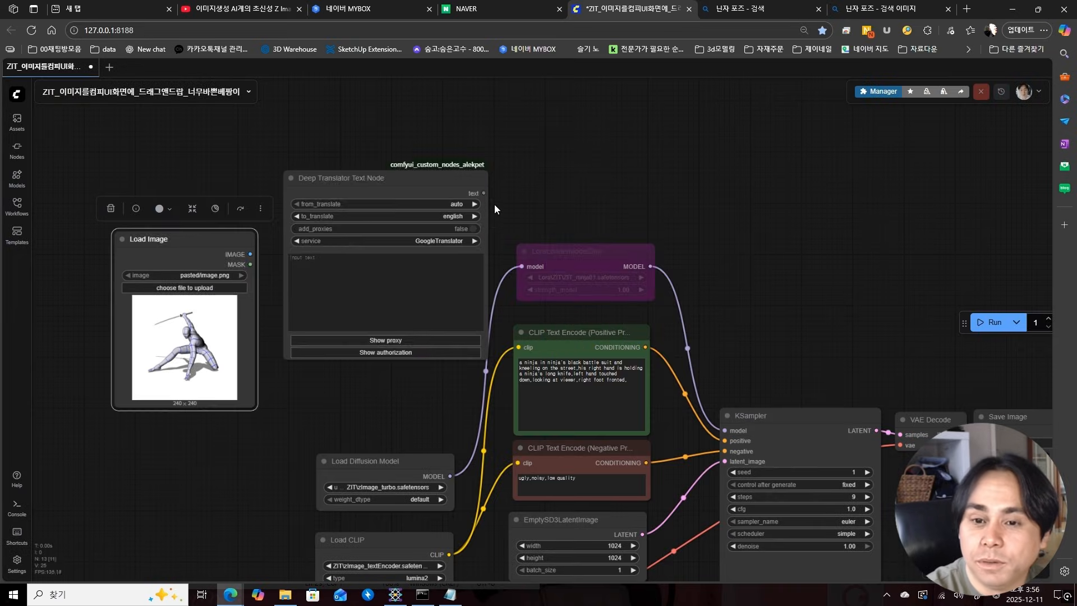
pyautogui.scroll(4, 494, 205)
pyautogui.moveTo(488, 373); pyautogui.dragTo(505, 317)
pyautogui.click(515, 328)
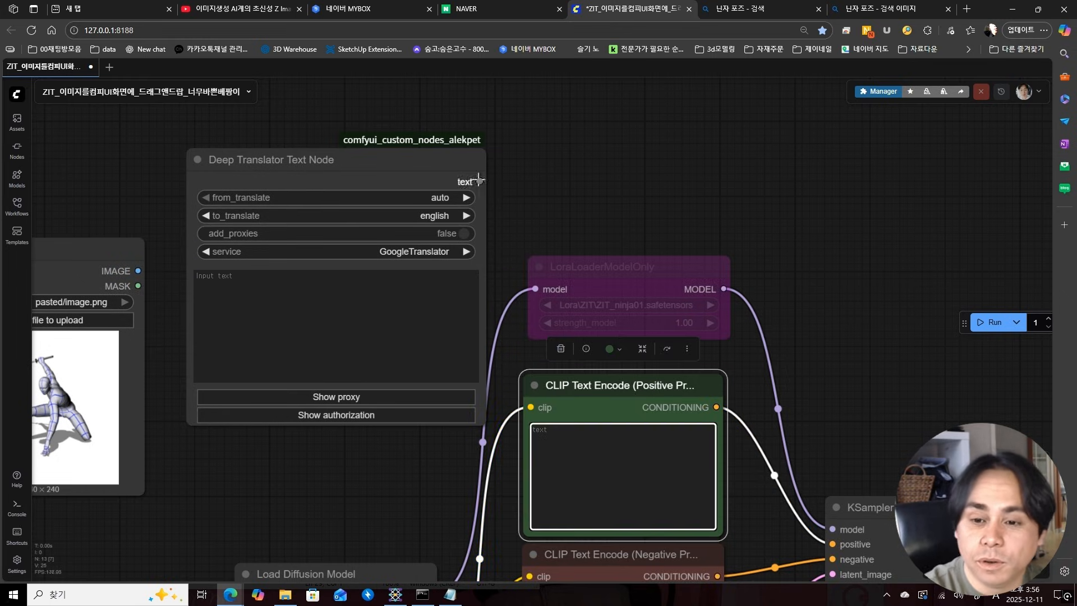
pyautogui.moveTo(480, 181); pyautogui.dragTo(530, 426)
# - Write the Korean prompt "닌자가 칼을 들고 있다" in the Deep Translator Text Node's input text
pyautogui.click(339, 317)
pyautogui.write('d')
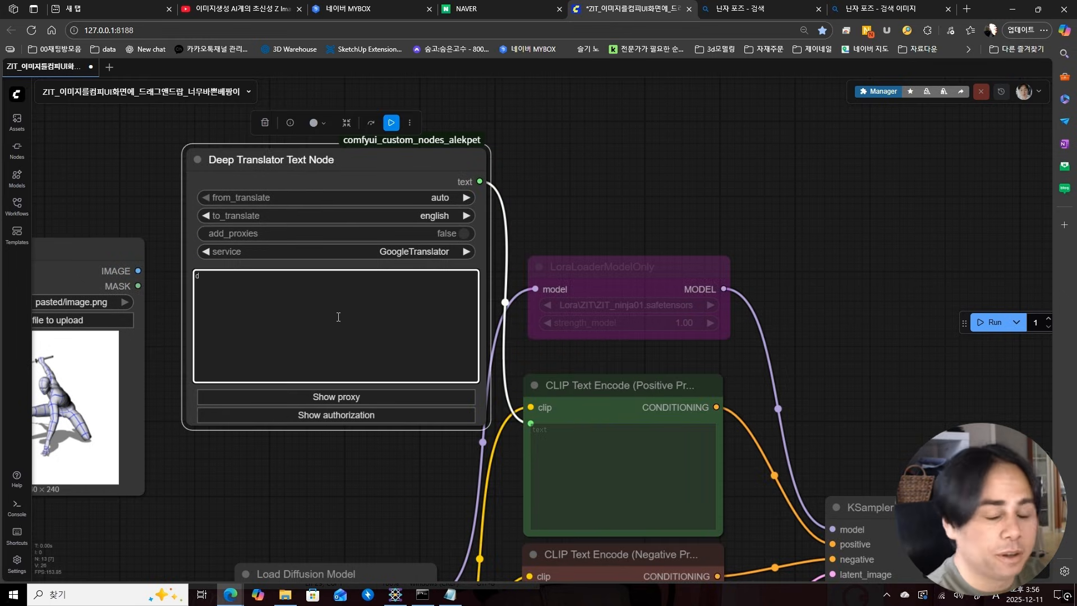
pyautogui.write('닌자가 칼을 들고 있다')
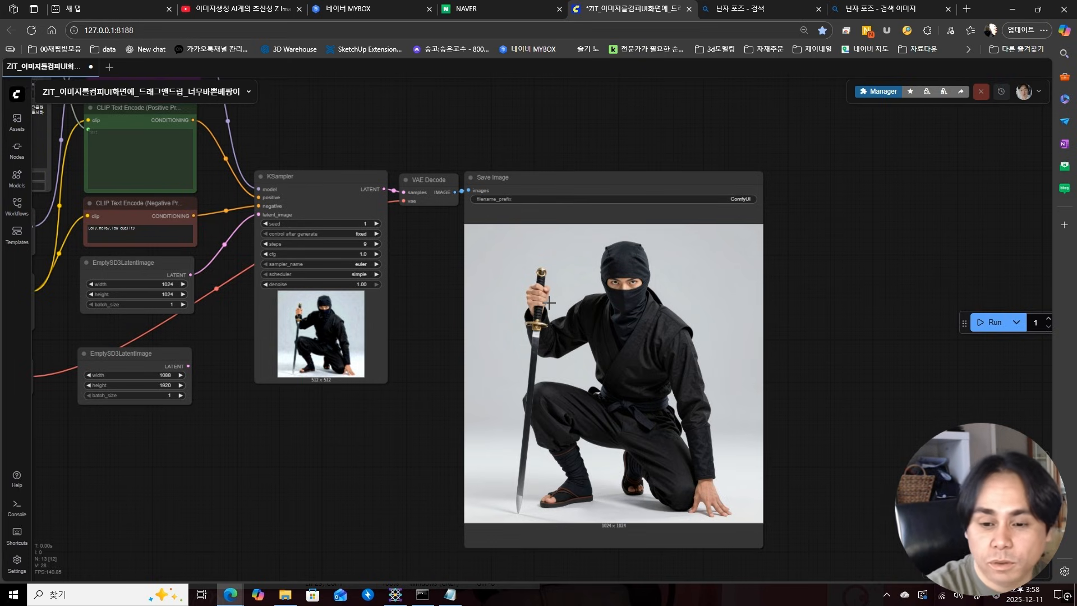
# - Examine the generated ninja images and compare them with the Korean translator prompt and the reference pose
pyautogui.moveTo(84, 225); pyautogui.dragTo(448, 356)
pyautogui.moveTo(194, 243); pyautogui.dragTo(346, 297)
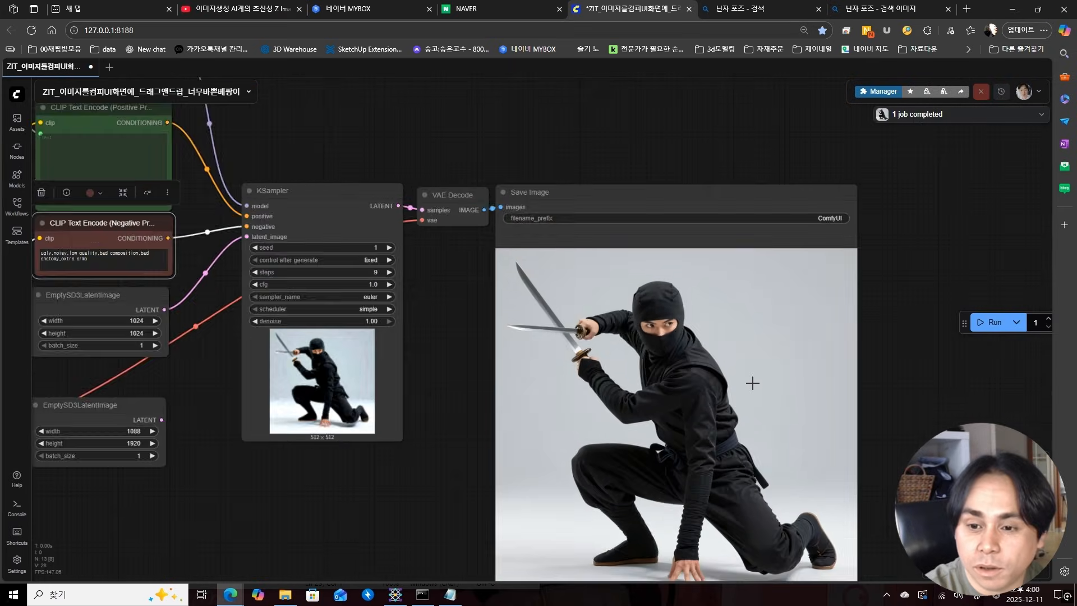
pyautogui.scroll(3, 753, 383)
pyautogui.scroll(-2, 813, 435)
pyautogui.moveTo(812, 436); pyautogui.dragTo(810, 341)
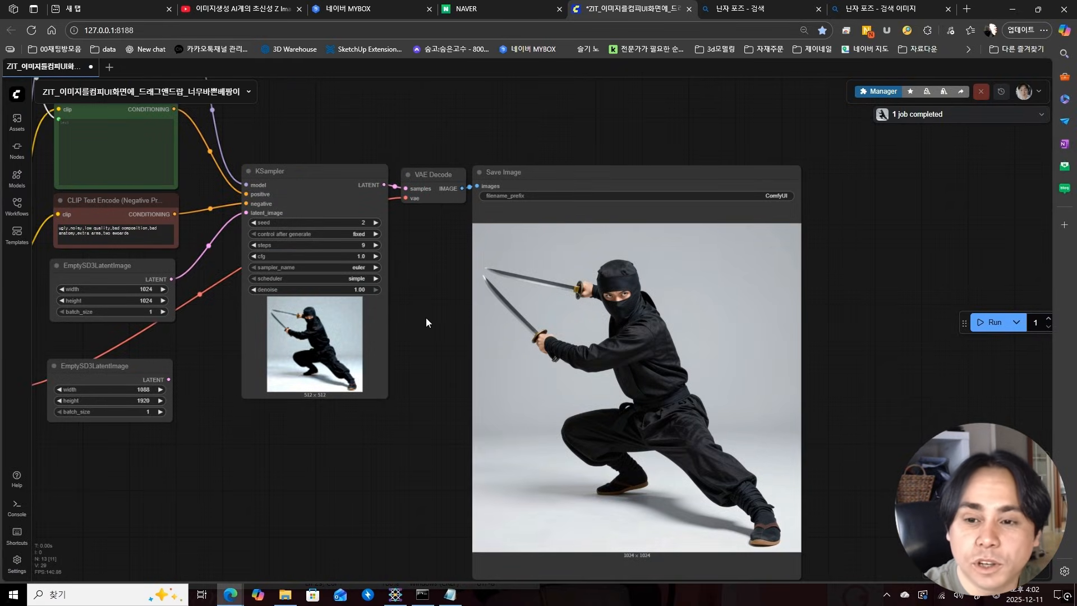
pyautogui.moveTo(426, 319); pyautogui.dragTo(545, 310)
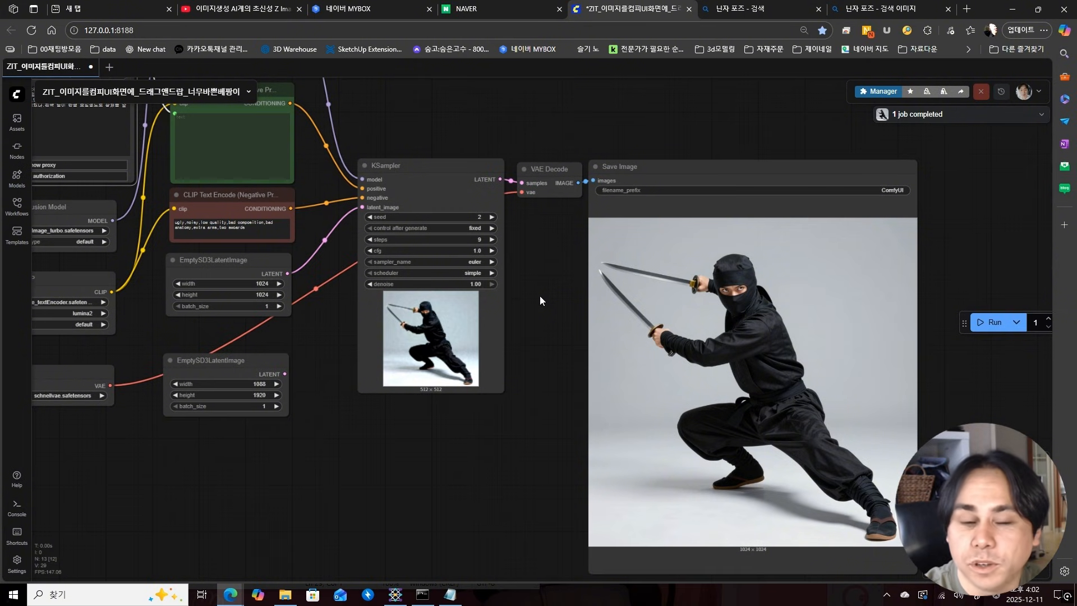
pyautogui.moveTo(151, 135); pyautogui.dragTo(348, 297)
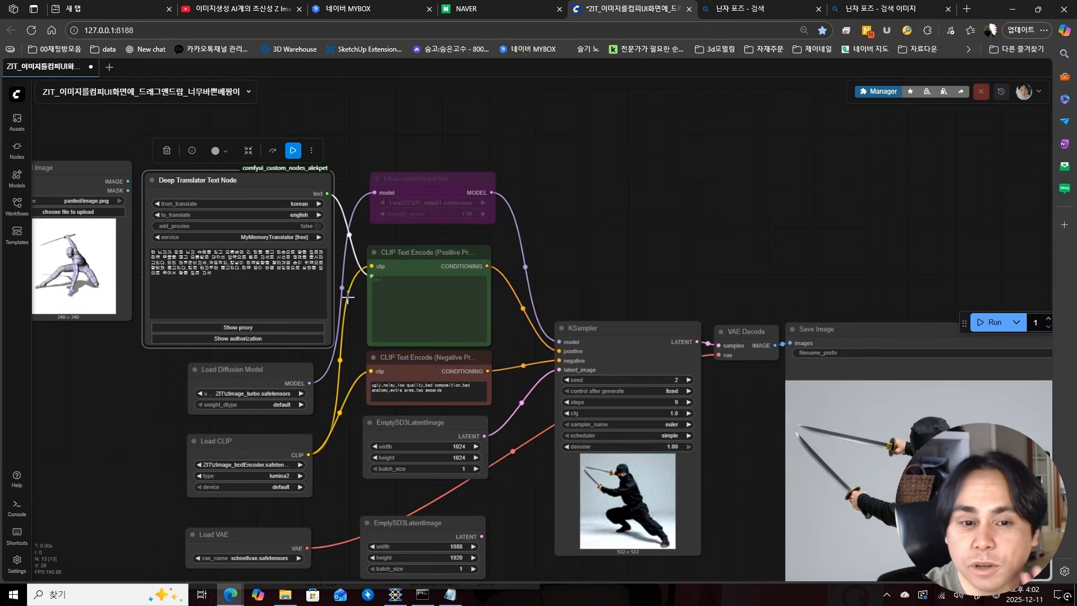
pyautogui.scroll(10, 79, 296)
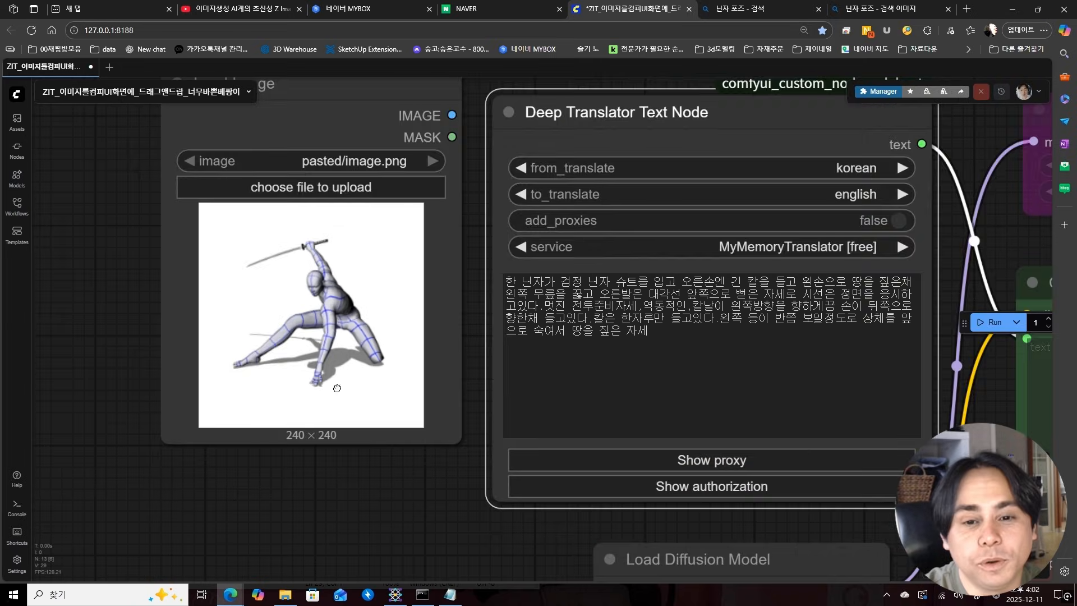
pyautogui.scroll(-10, 393, 359)
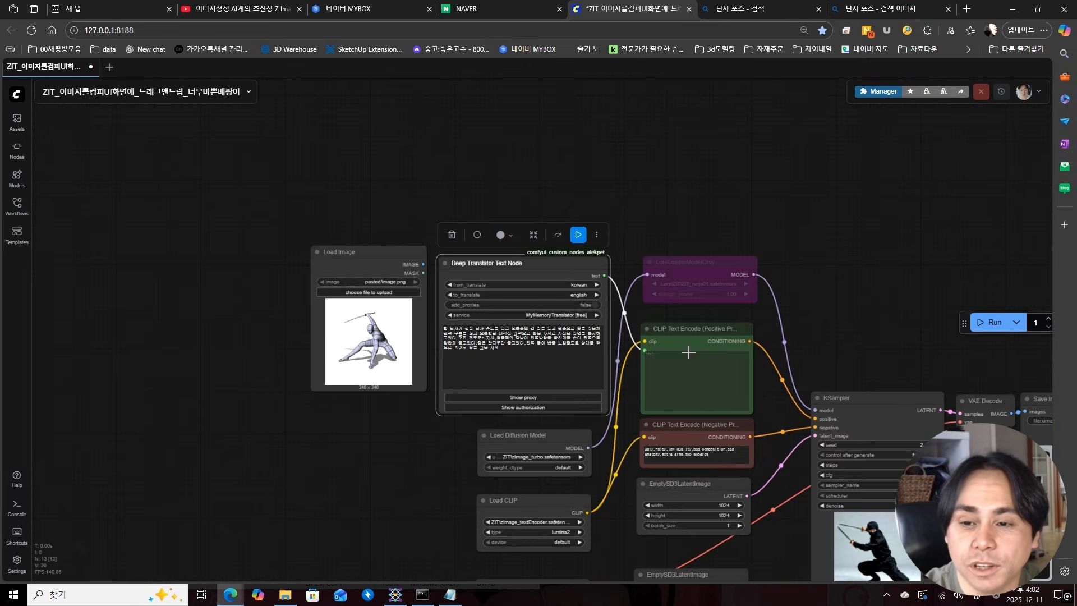
pyautogui.moveTo(843, 334); pyautogui.dragTo(487, 244)
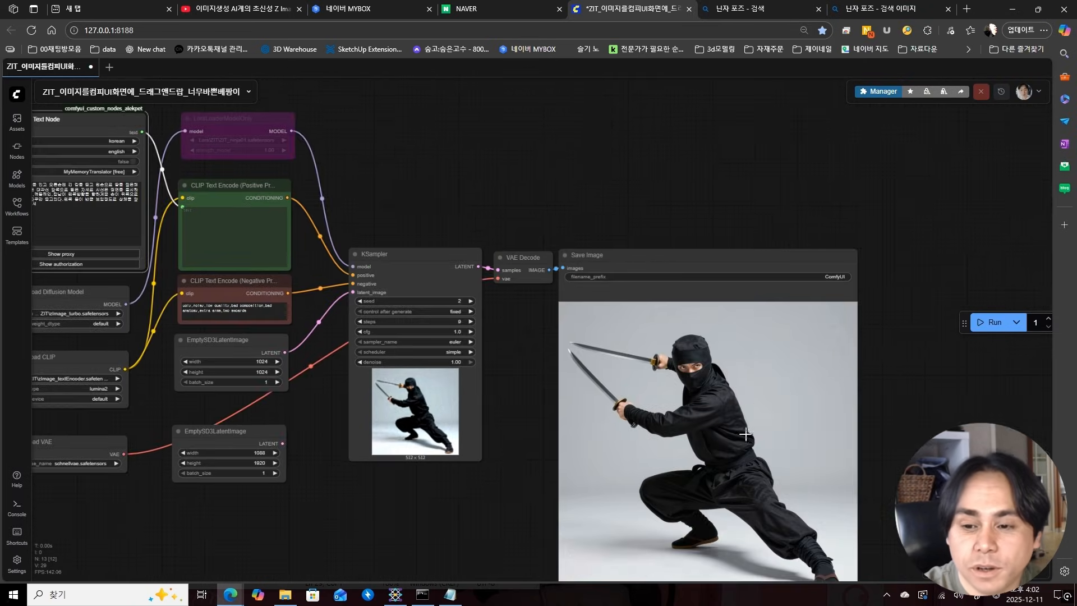
# - Re-enable the bypassed LoraLoaderModelOnly node and regenerate the image with the LoRA applied
pyautogui.moveTo(415, 175); pyautogui.dragTo(447, 188)
pyautogui.click(305, 128)
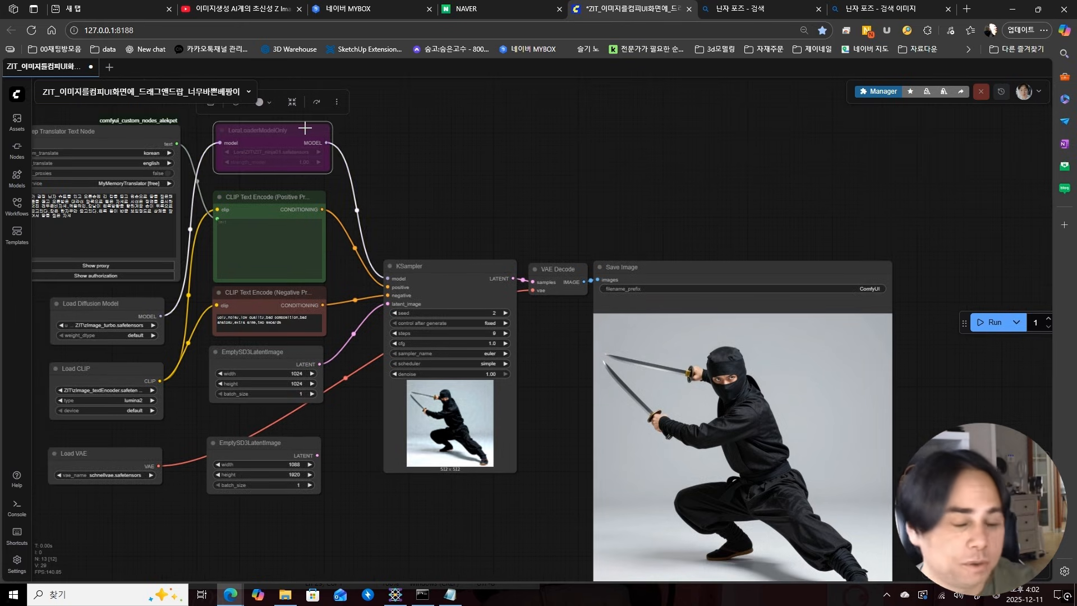
pyautogui.hotkey('ctrl', 'b')
pyautogui.scroll(-3, 786, 464)
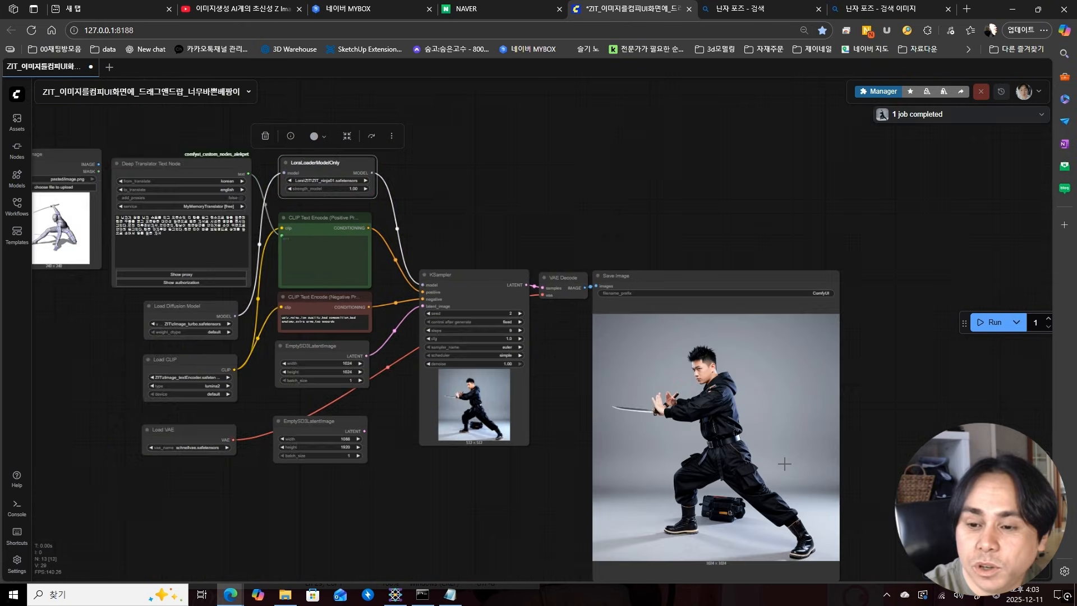
# - Inspect the image generated with the LoRA up close and review the translator prompt beside the reference pose
pyautogui.moveTo(783, 462); pyautogui.dragTo(617, 357)
pyautogui.scroll(5, 617, 356)
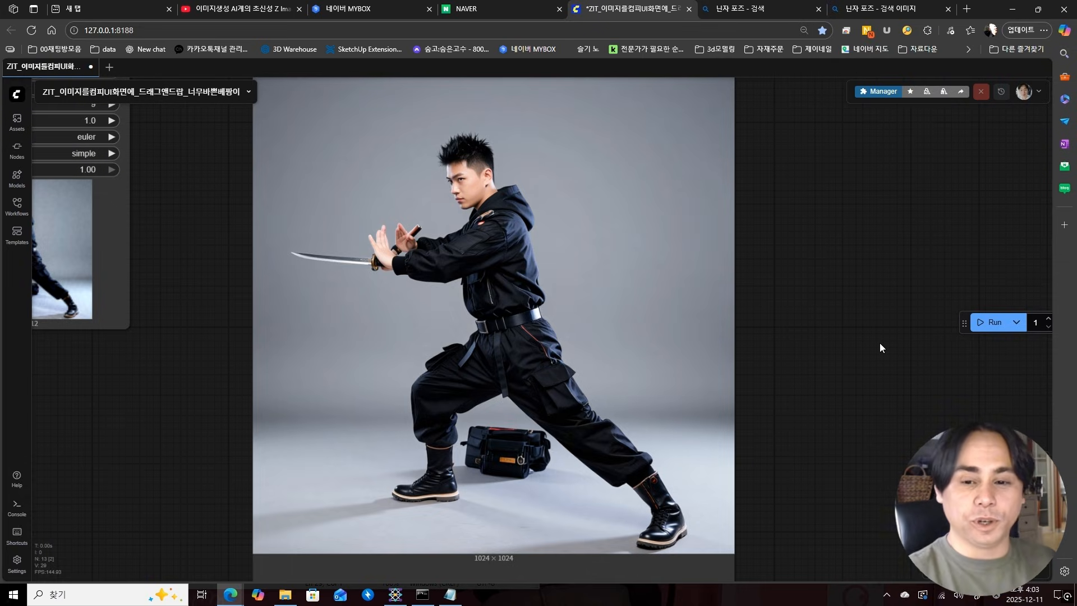
pyautogui.scroll(-6, 511, 166)
pyautogui.moveTo(326, 177); pyautogui.dragTo(685, 295)
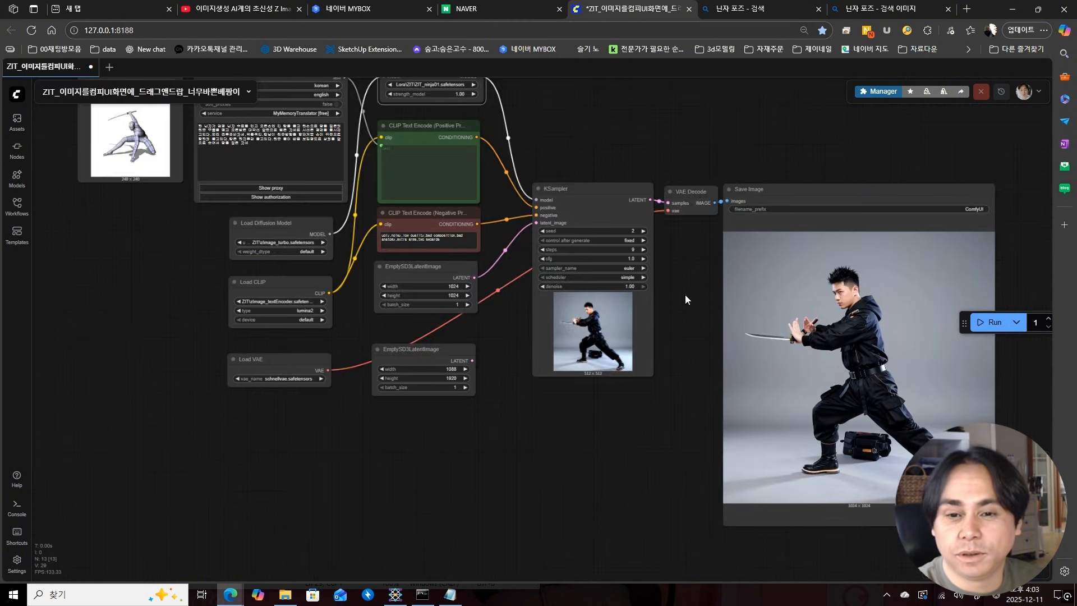
pyautogui.scroll(5, 505, 236)
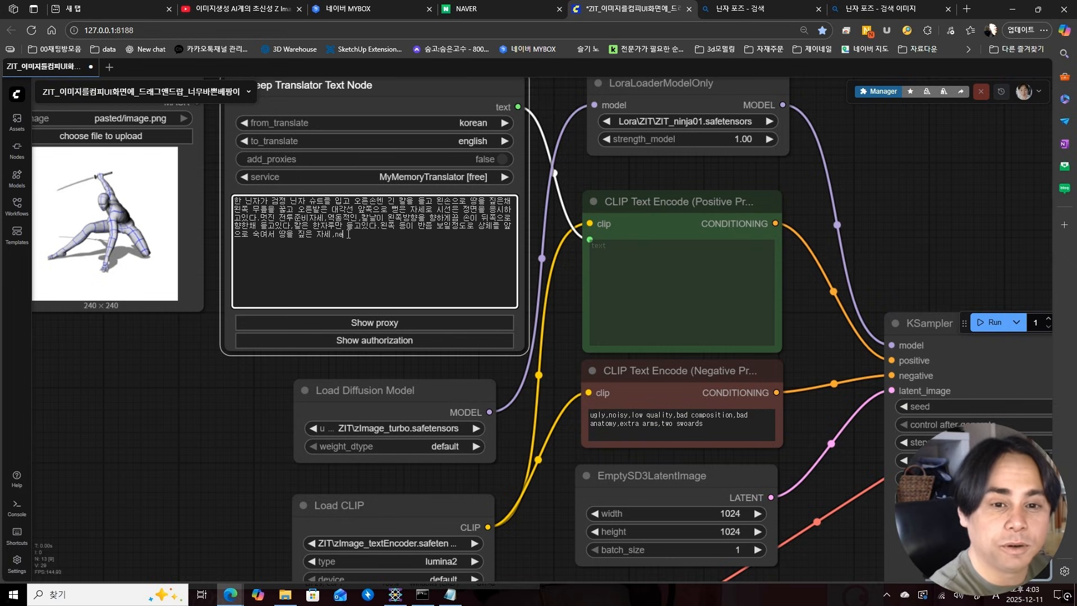
# - Append English neon suit, burning shoes and half face gas mask details to the translator prompt and regenerate the ninja image
pyautogui.write('n light, cinematic lighting, realistic')
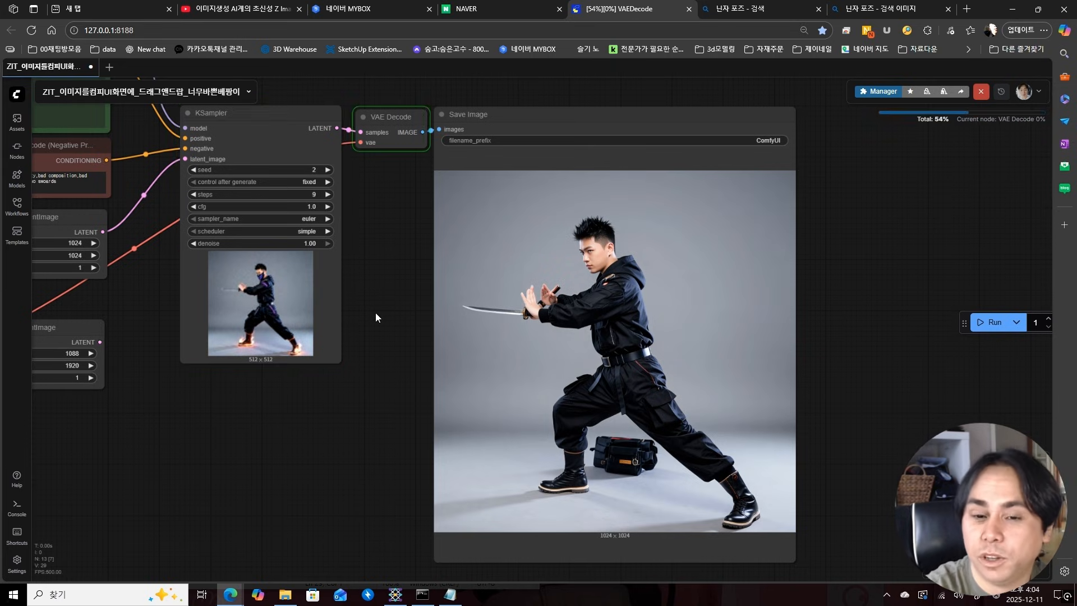
pyautogui.scroll(5, 375, 317)
pyautogui.scroll(-6, 550, 375)
pyautogui.scroll(3, 550, 375)
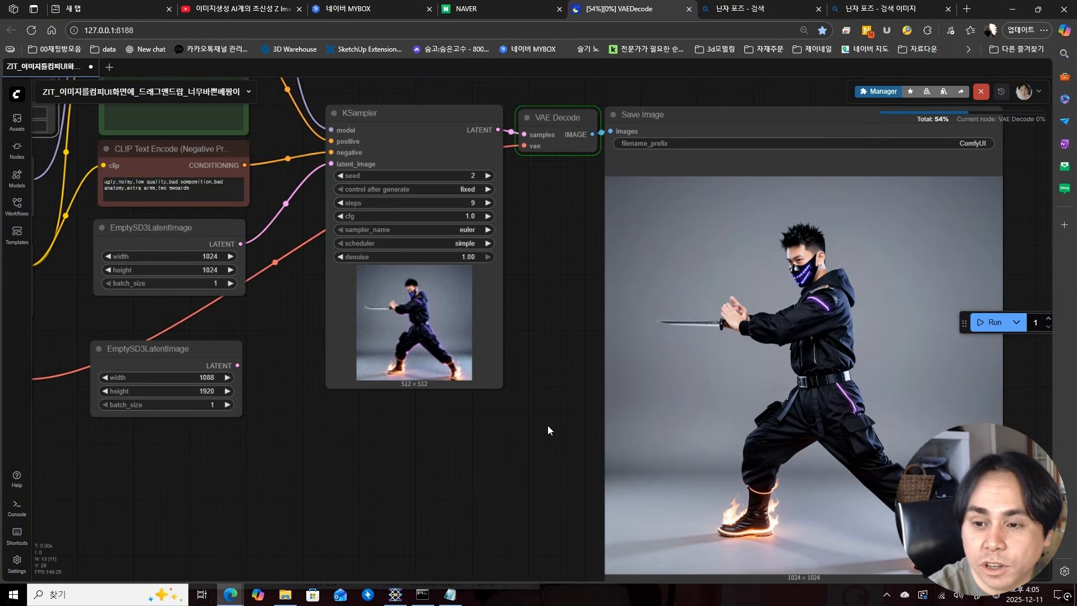
# - Inspect the newly generated ninja image up close, checking the pose, hands and sword
pyautogui.moveTo(550, 427); pyautogui.dragTo(405, 328)
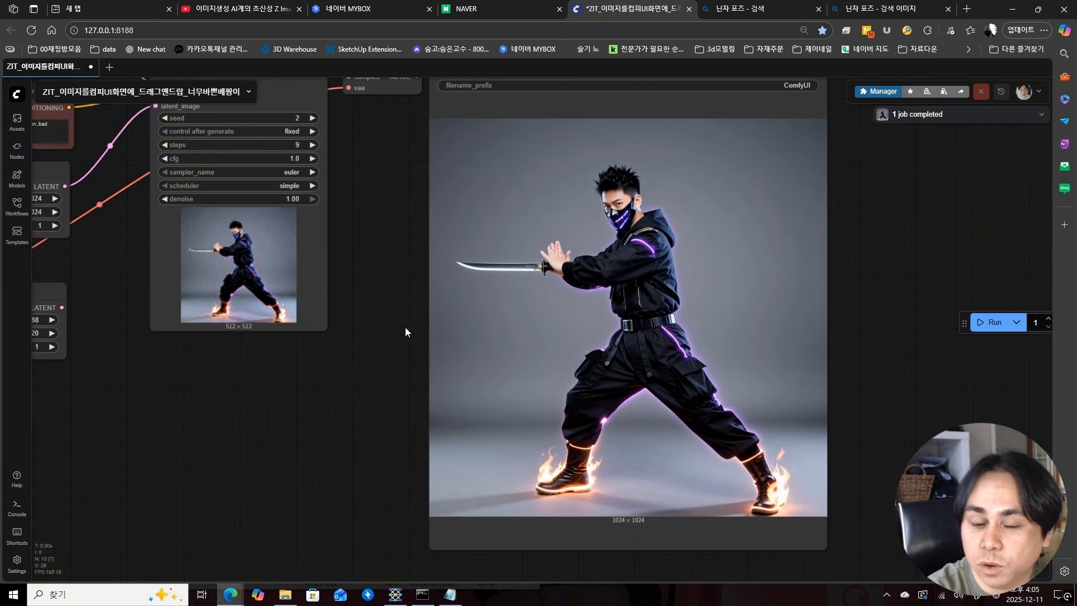
pyautogui.scroll(4, 595, 276)
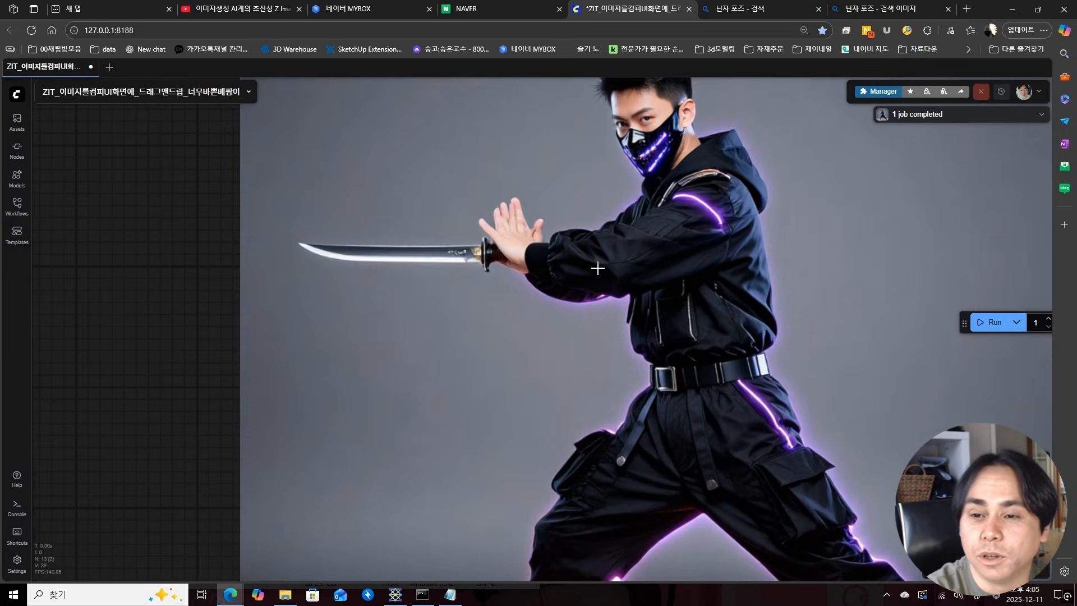
pyautogui.scroll(-4, 598, 269)
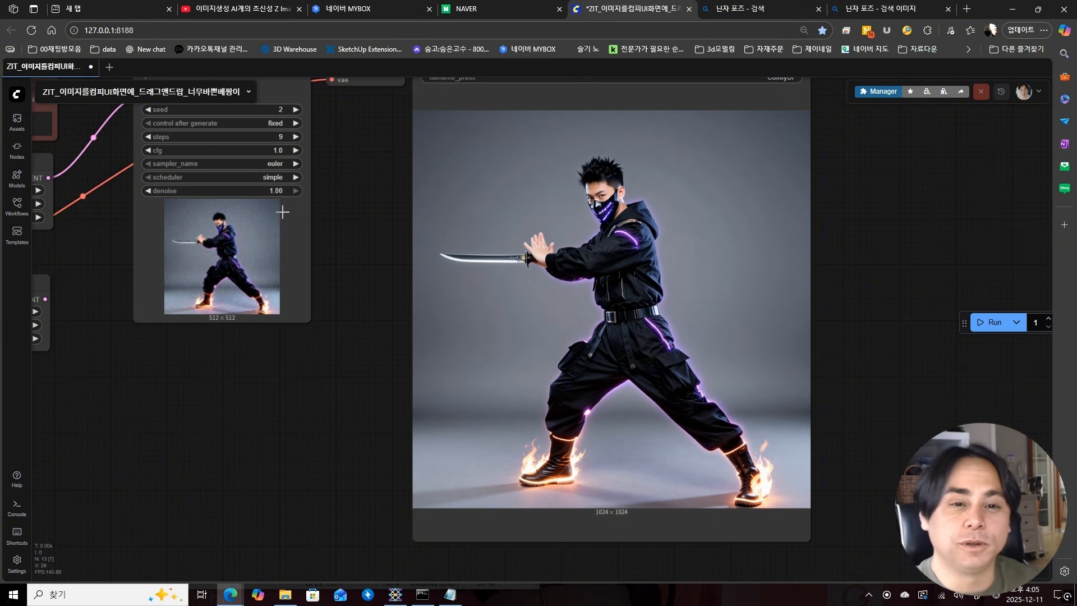
# - Set the KSampler seed to 3 and generate another ninja image
pyautogui.moveTo(282, 212); pyautogui.dragTo(356, 347)
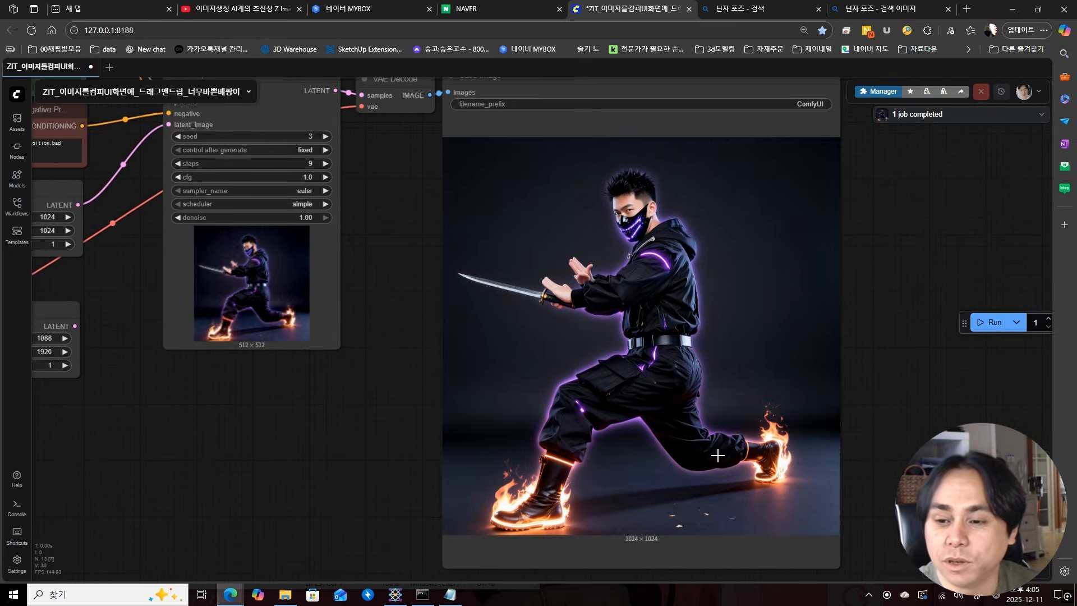
pyautogui.scroll(-8, 669, 206)
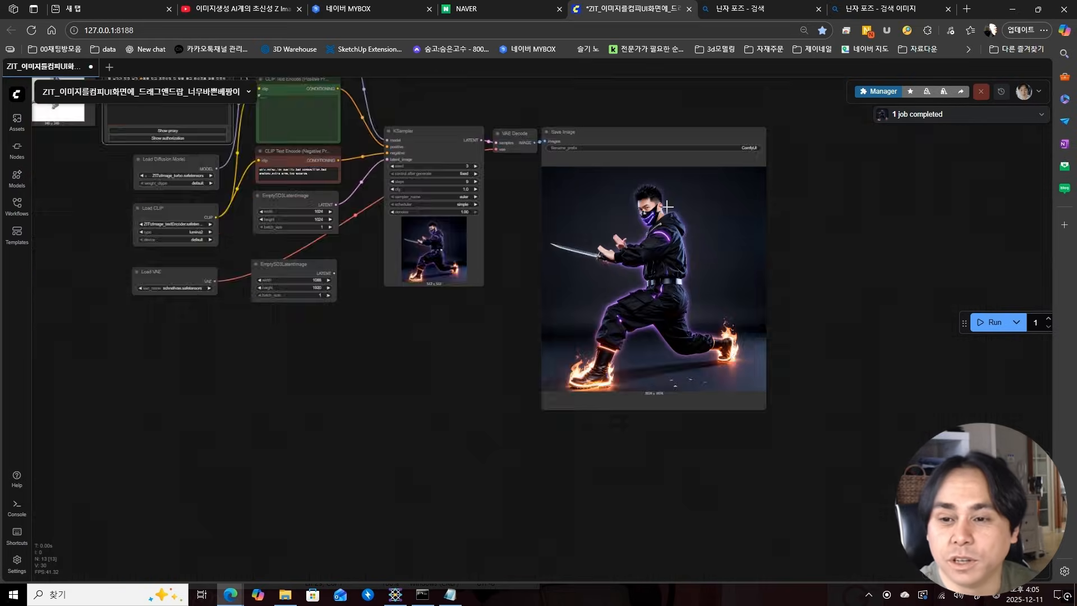
pyautogui.moveTo(583, 120); pyautogui.dragTo(694, 206)
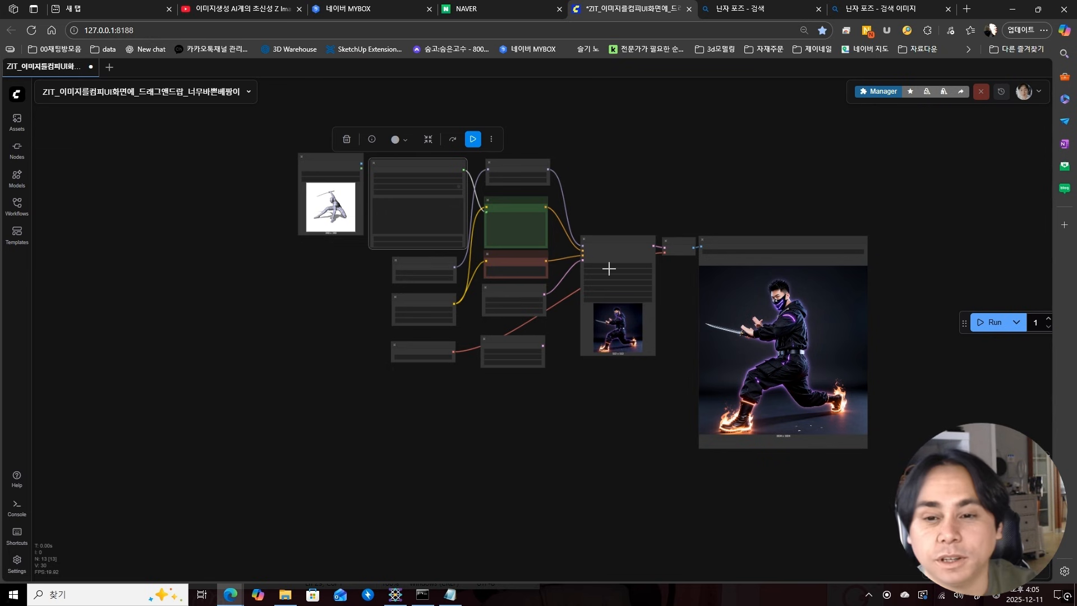
# - Move the loader and prompt nodes farther away from KSampler and delete the unused 1088 × 1920 EmptySD3LatentImage node
pyautogui.scroll(4, 558, 255)
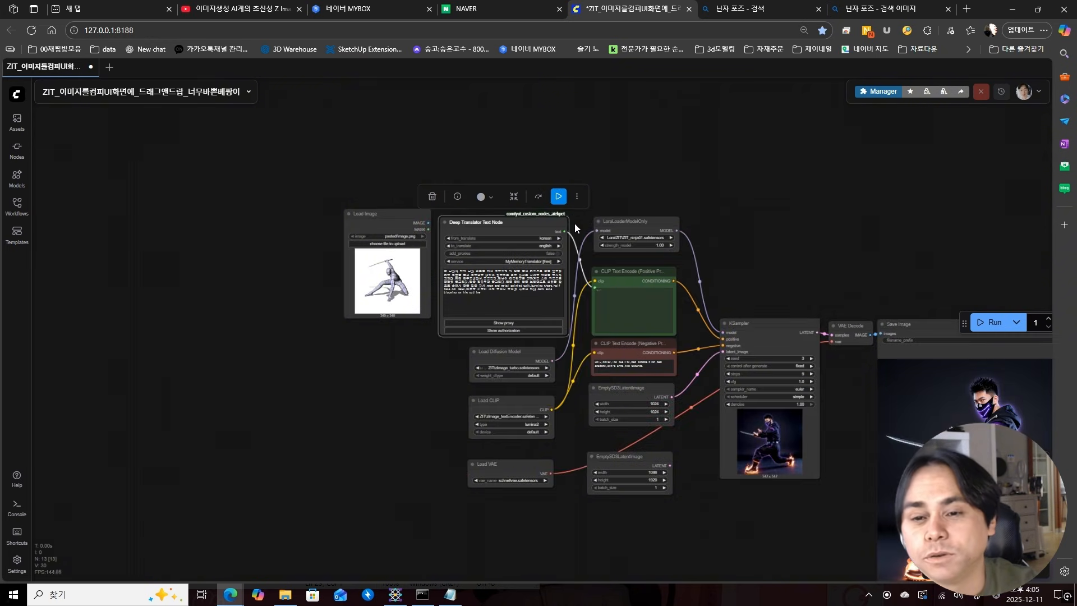
pyautogui.moveTo(581, 213); pyautogui.dragTo(353, 485)
pyautogui.moveTo(666, 527); pyautogui.dragTo(483, 241)
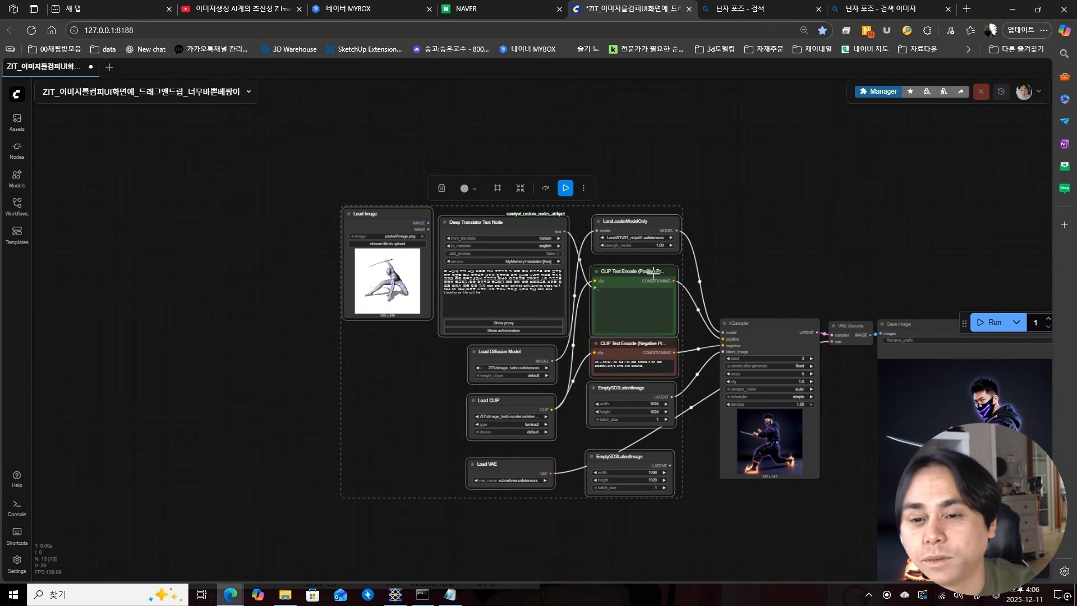
pyautogui.moveTo(646, 277); pyautogui.dragTo(424, 320)
pyautogui.moveTo(623, 365); pyautogui.dragTo(592, 295)
pyautogui.click(406, 431)
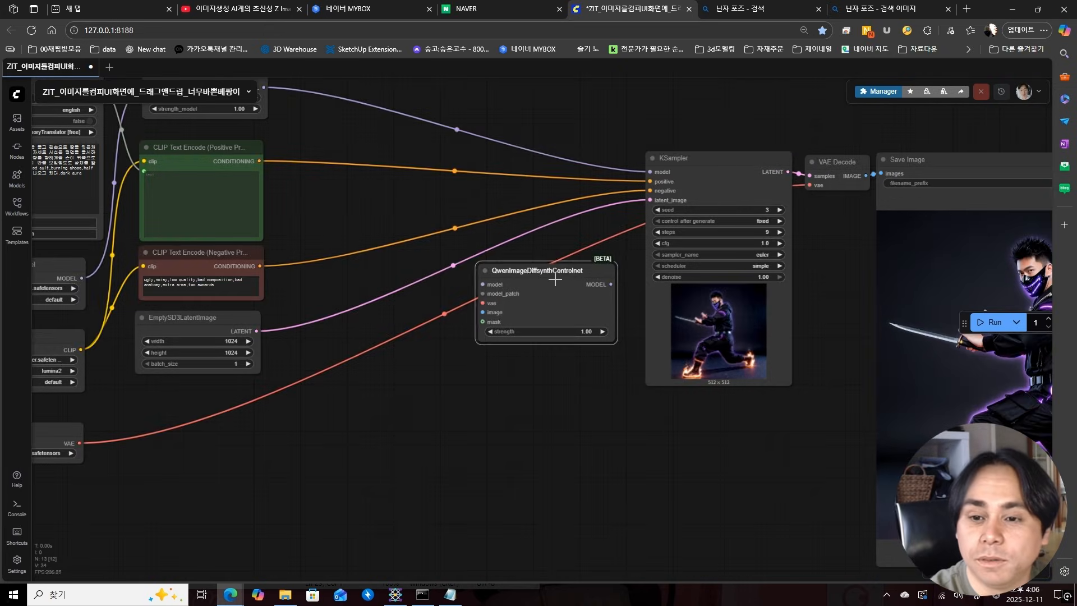
# - Add a QwenImageDiffsynthControlnet node and place it in the gap between the prompt nodes and KSampler
pyautogui.moveTo(565, 288); pyautogui.dragTo(498, 224)
pyautogui.scroll(2, 510, 231)
pyautogui.scroll(2, 510, 231)
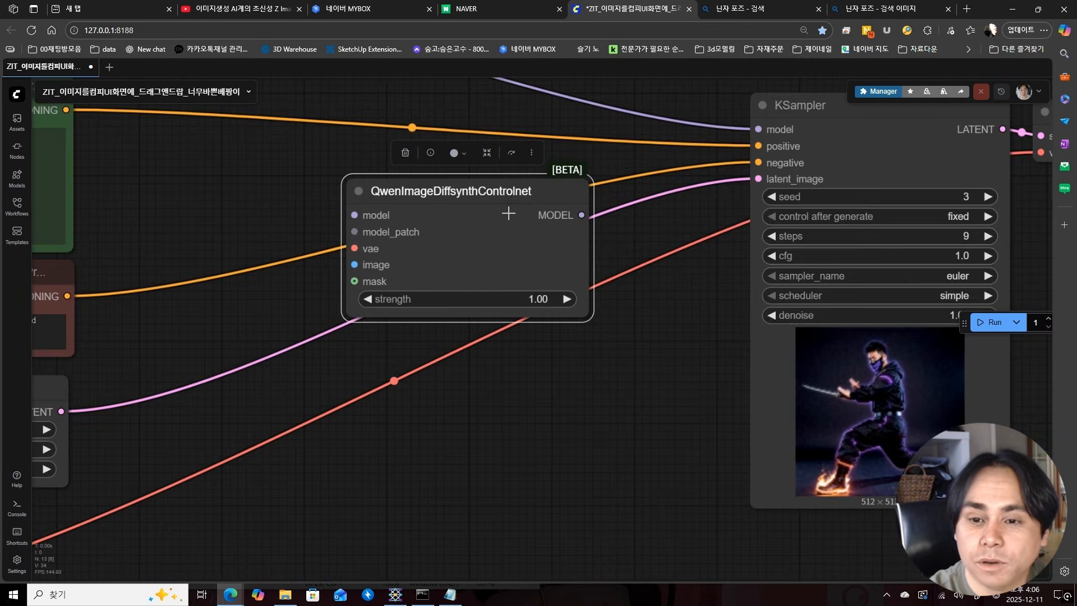
pyautogui.moveTo(504, 217); pyautogui.dragTo(457, 176)
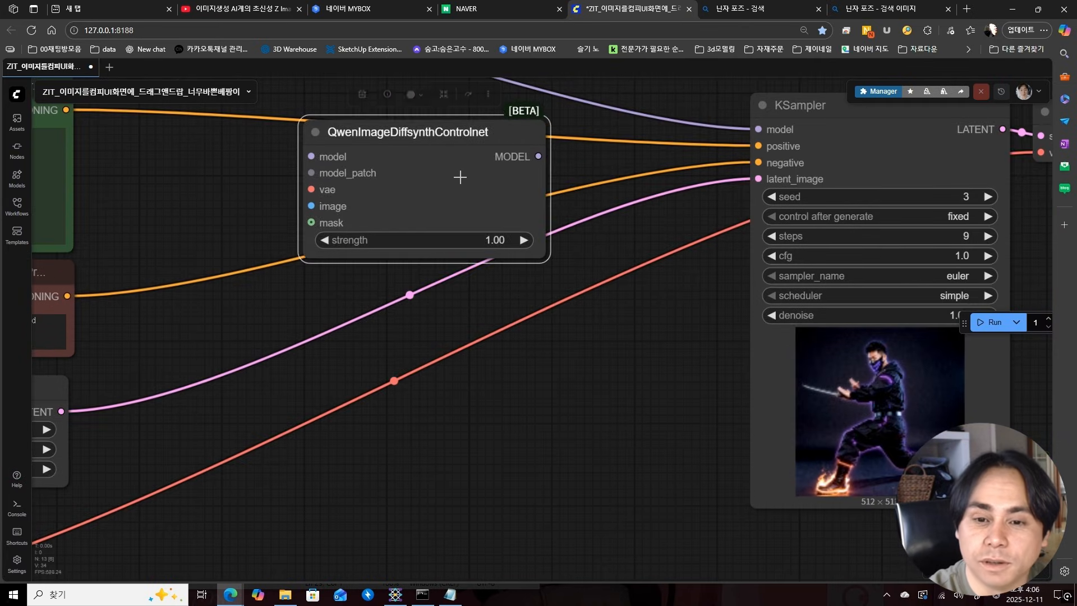
pyautogui.scroll(-5, 456, 175)
pyautogui.moveTo(476, 312)
pyautogui.mouseDown()
pyautogui.moveTo(539, 310)
pyautogui.moveTo(487, 311)
pyautogui.mouseUp()
pyautogui.moveTo(383, 290); pyautogui.dragTo(527, 288)
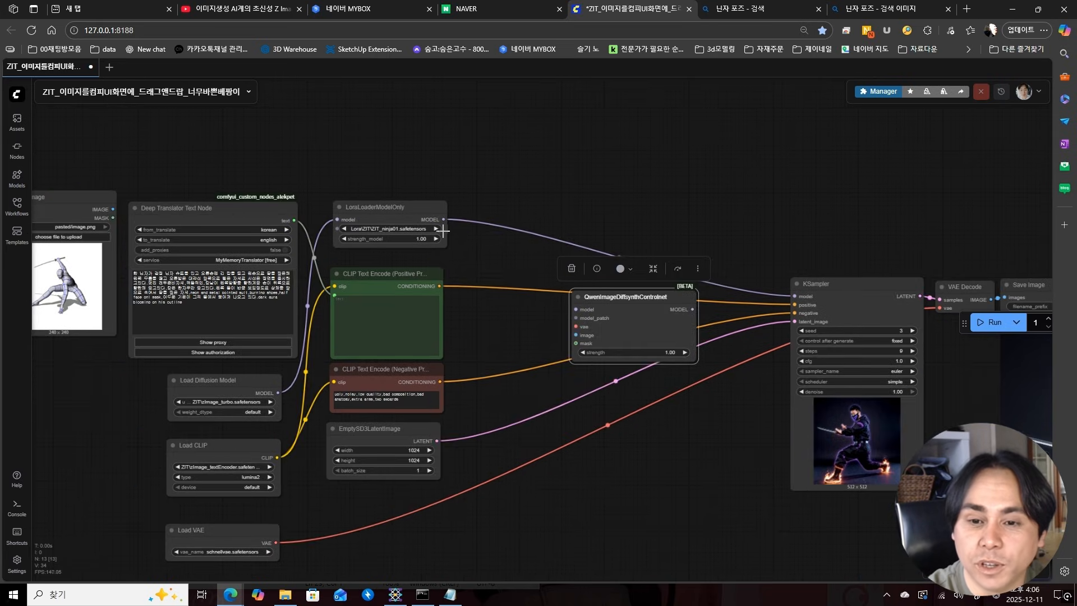
# - Route the LoRA model output through QwenImageDiffsynthControlnet into KSampler and attach a ModelPatchLoader to its model_patch input, placed just above it
pyautogui.moveTo(444, 220); pyautogui.dragTo(575, 309)
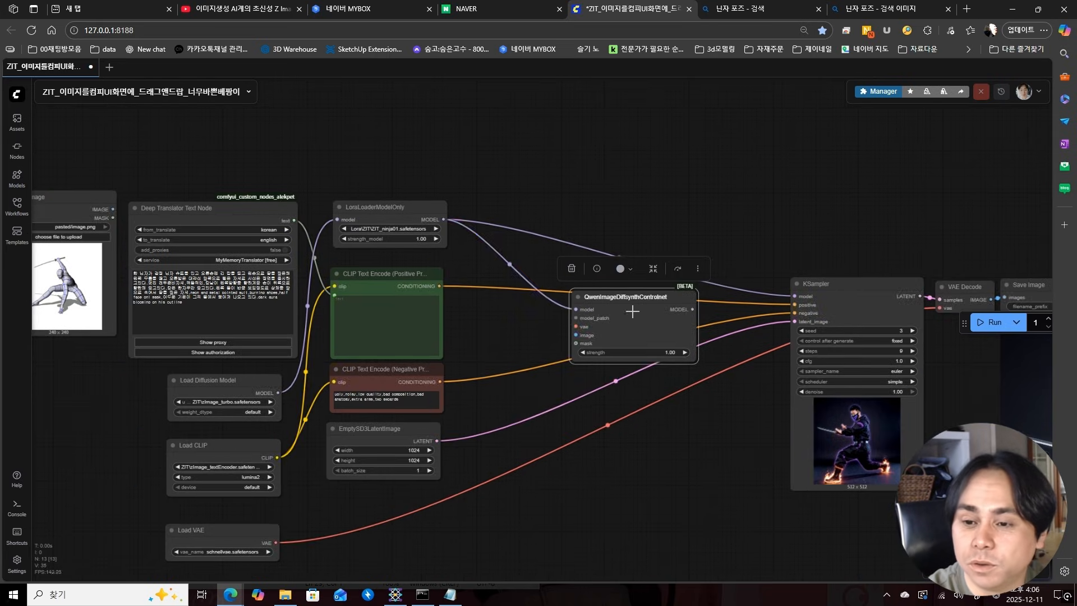
pyautogui.moveTo(694, 309); pyautogui.dragTo(795, 296)
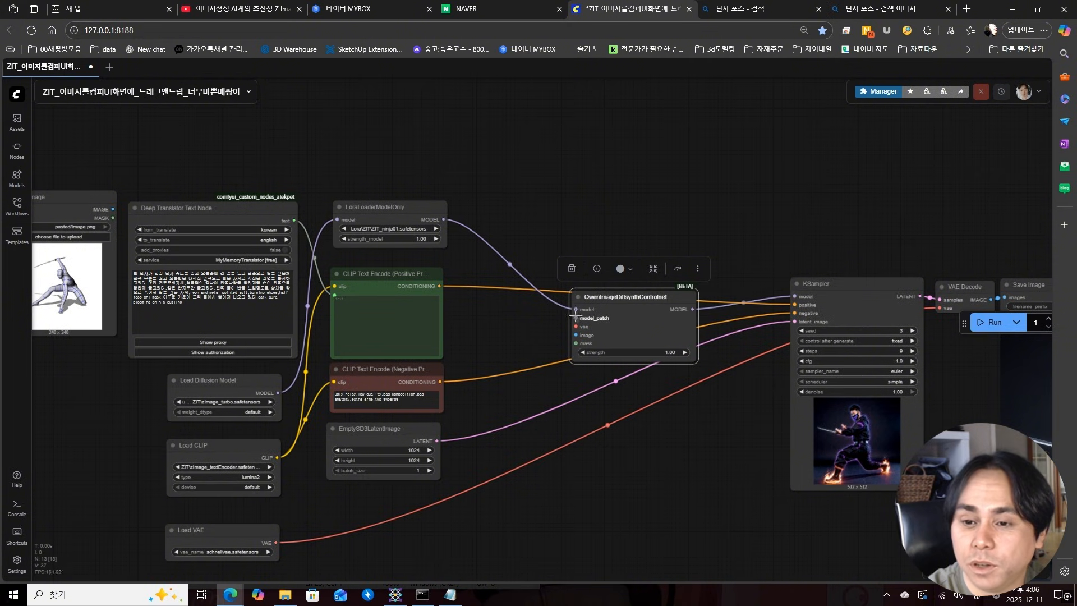
pyautogui.moveTo(576, 318); pyautogui.dragTo(555, 197)
pyautogui.click(592, 253)
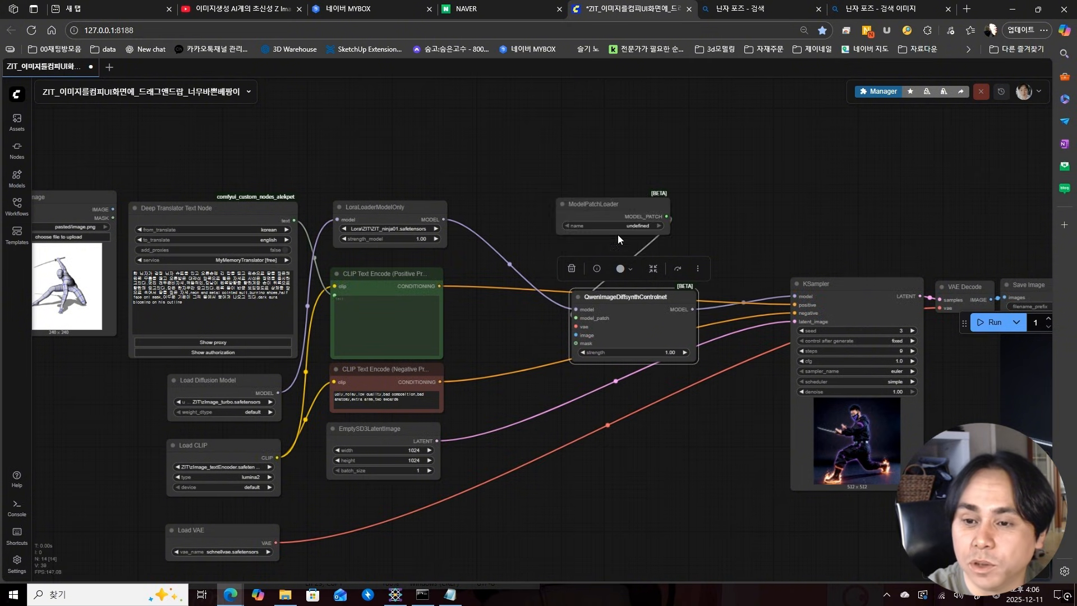
pyautogui.moveTo(637, 222); pyautogui.dragTo(652, 269)
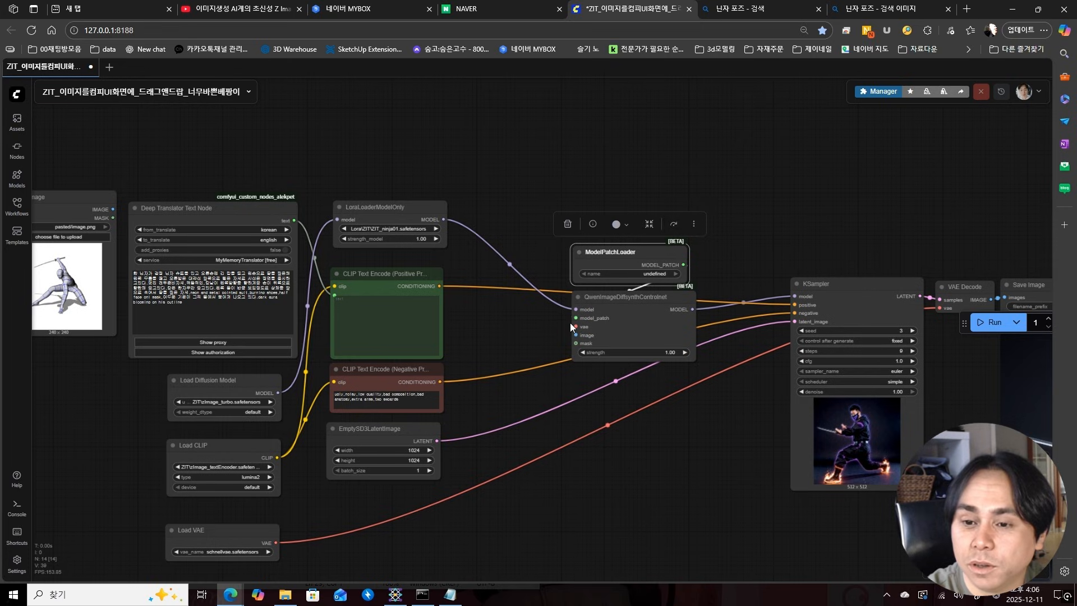
# - Connect Load VAE to the ControlNet node's vae input and move the Load Image node with the reference pose below EmptySD3LatentImage
pyautogui.moveTo(267, 549); pyautogui.dragTo(576, 326)
pyautogui.click(672, 409)
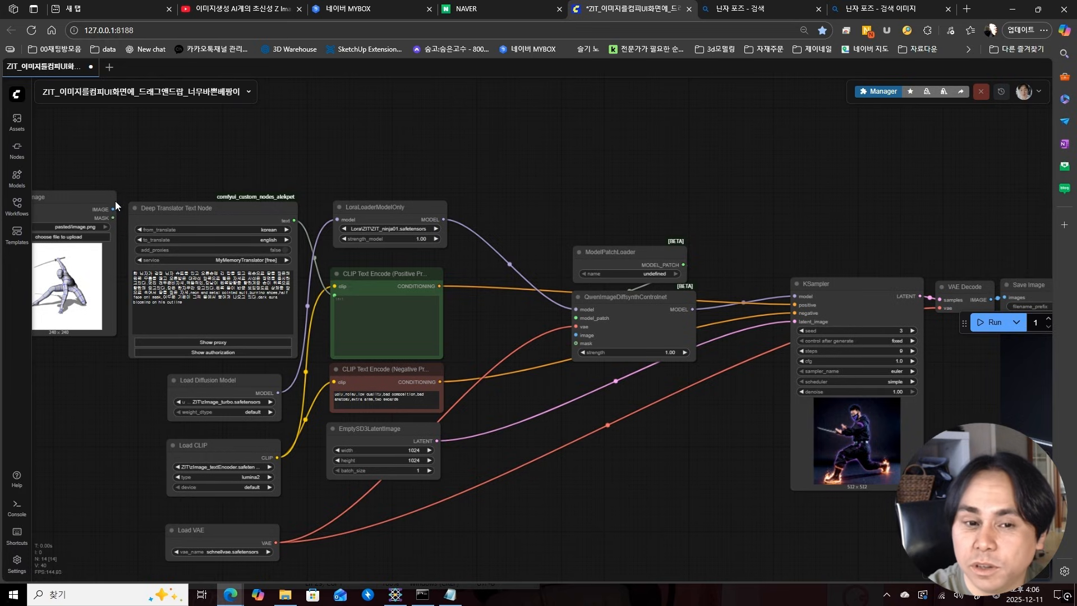
pyautogui.moveTo(115, 201); pyautogui.dragTo(622, 456)
pyautogui.click(606, 325)
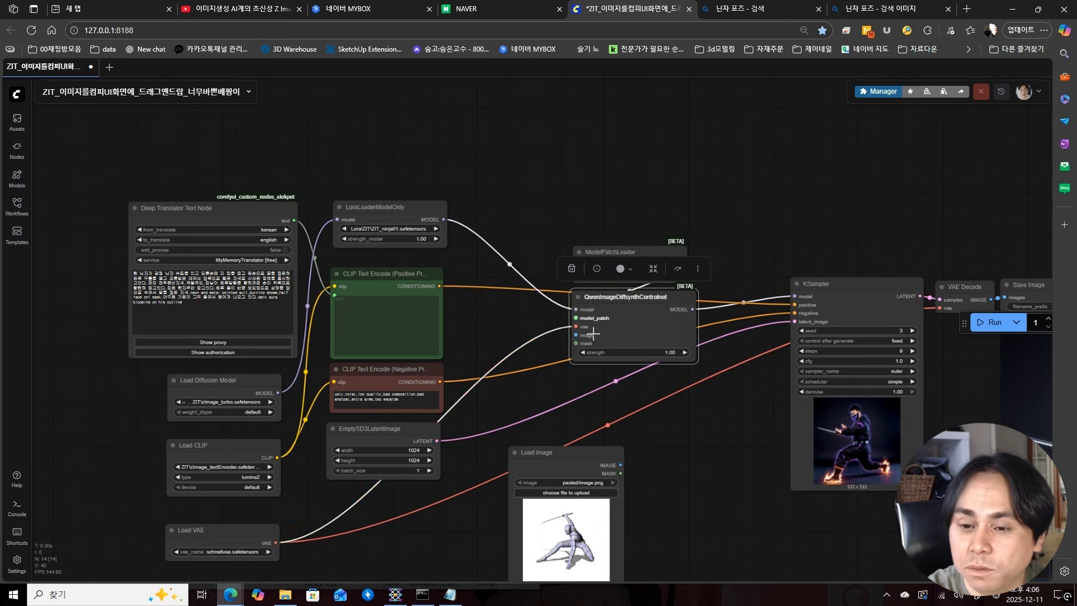
pyautogui.scroll(5, 593, 333)
pyautogui.scroll(-2, 594, 284)
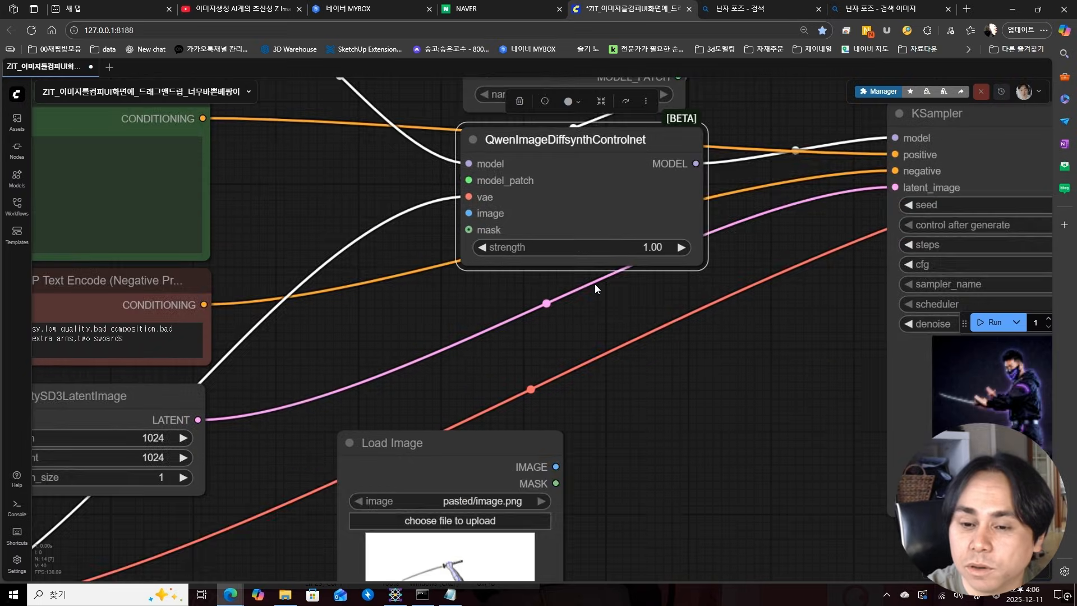
pyautogui.scroll(-8, 595, 284)
pyautogui.moveTo(644, 355); pyautogui.dragTo(616, 315)
pyautogui.moveTo(504, 317); pyautogui.dragTo(421, 365)
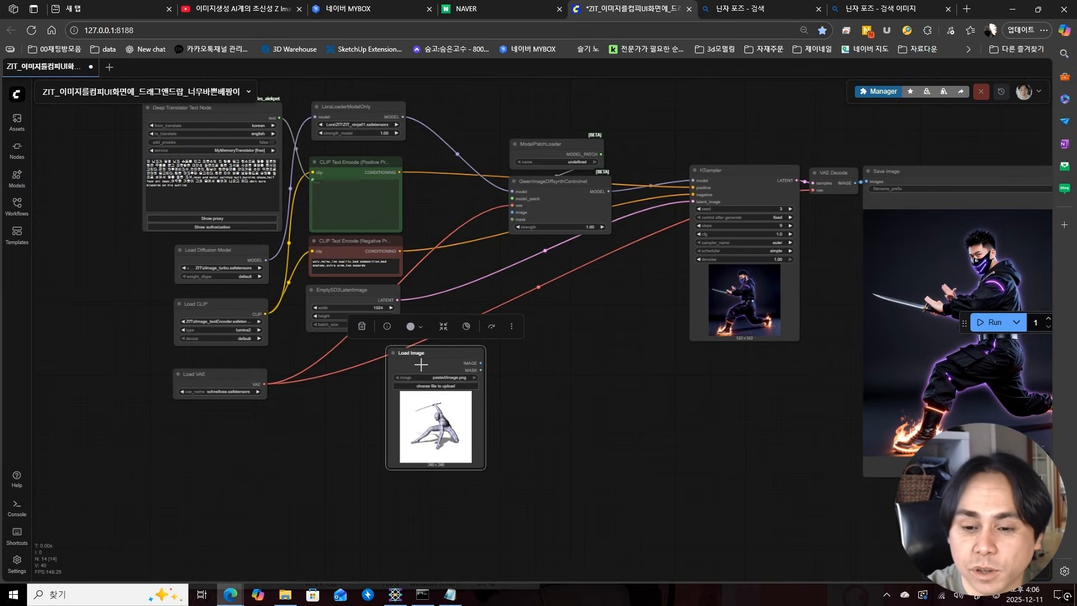
pyautogui.scroll(6, 543, 453)
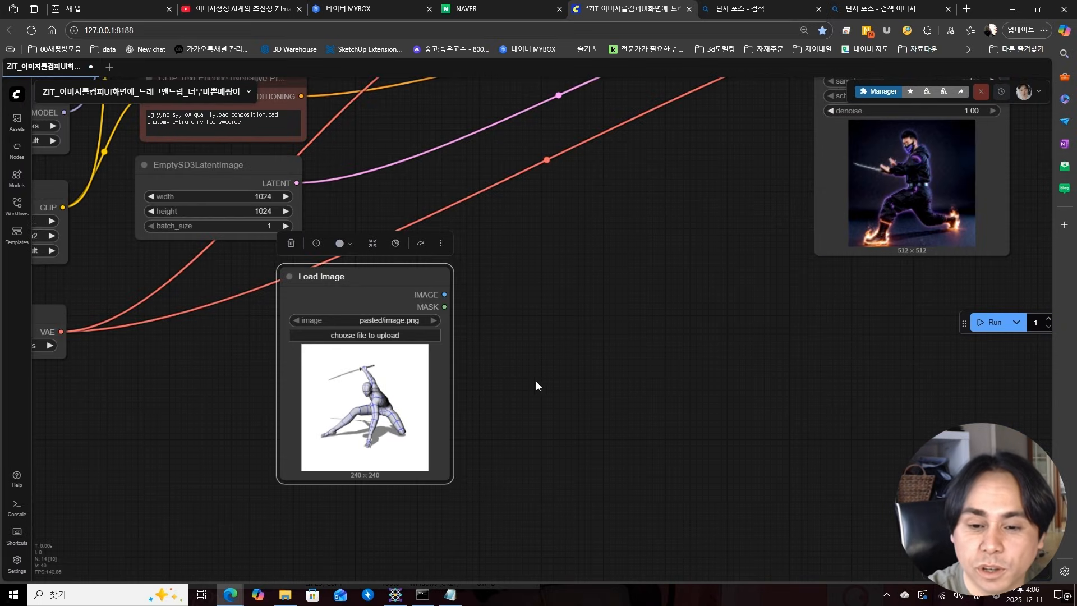
pyautogui.scroll(2, 500, 378)
pyautogui.hscroll(1, 461, 370)
pyautogui.scroll(-5, 535, 381)
pyautogui.doubleClick(335, 403)
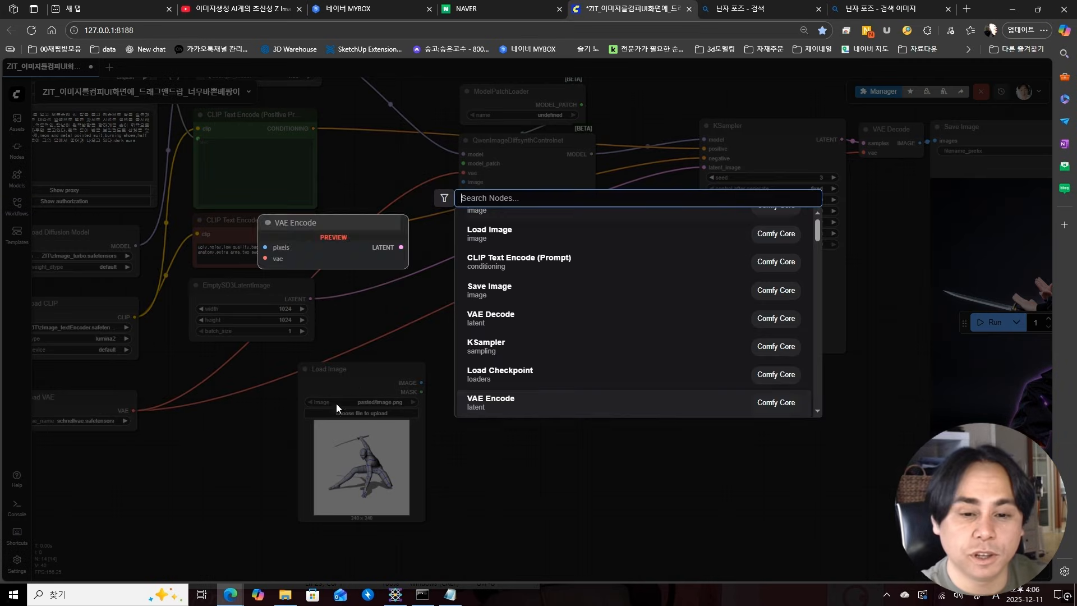
pyautogui.press('Escape')
# - Find "controlnet" in ComfyUI Manager's custom nodes and install comfyui_controlnet_aux
pyautogui.scroll(3, 631, 372)
pyautogui.click(874, 96)
pyautogui.click(537, 244)
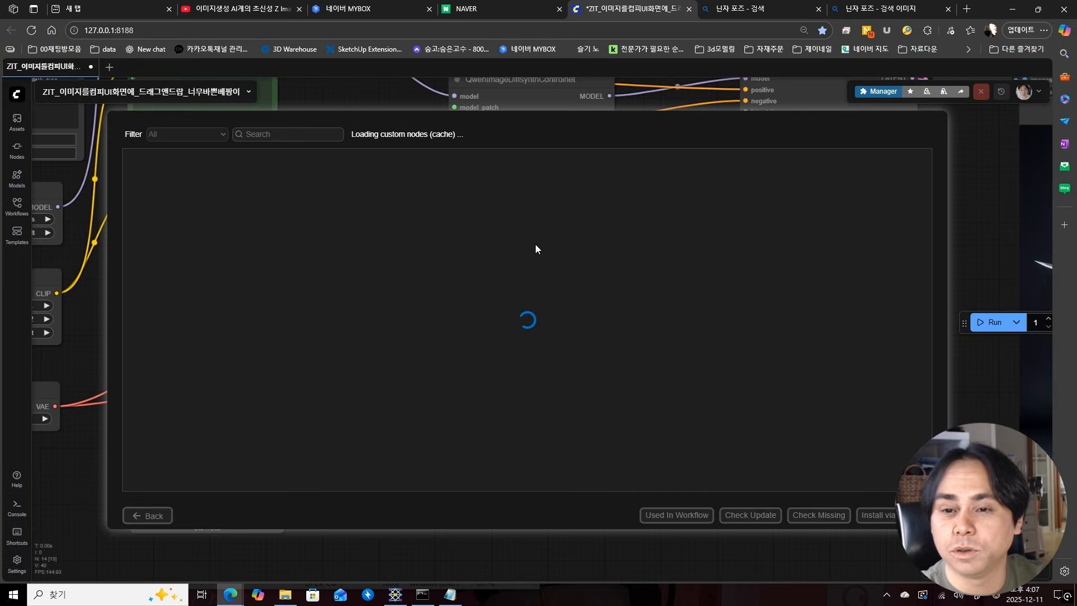
pyautogui.click(298, 141)
pyautogui.write('co')
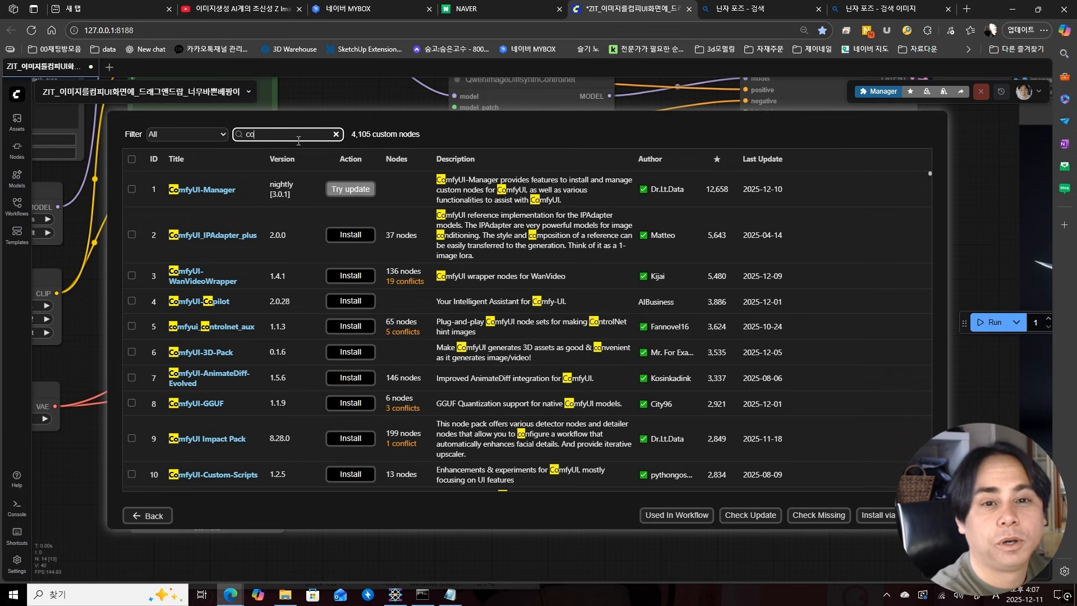
pyautogui.write('ntrolnet')
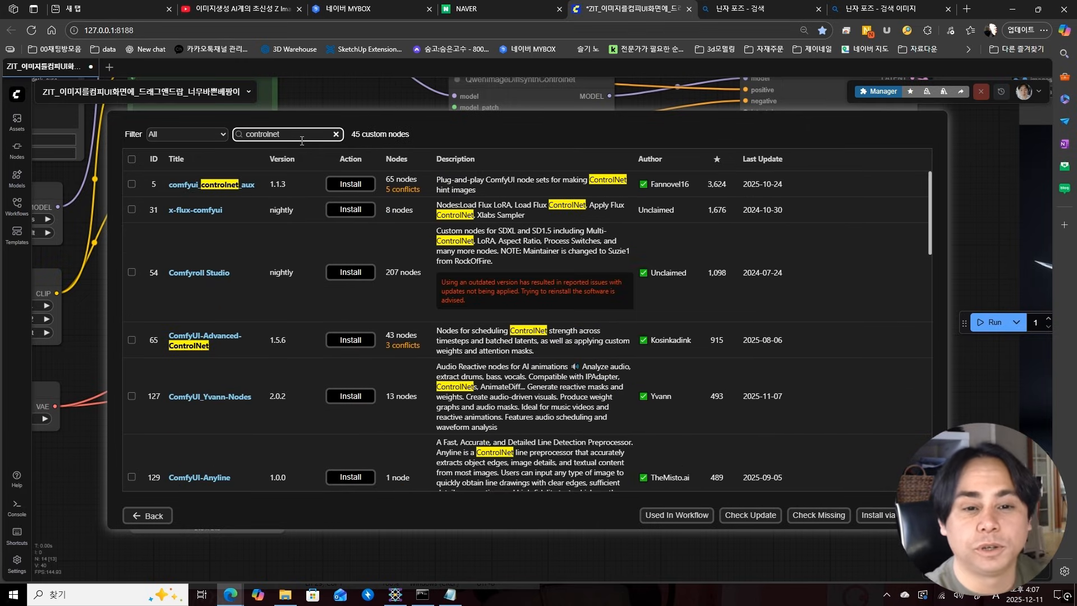
pyautogui.click(349, 185)
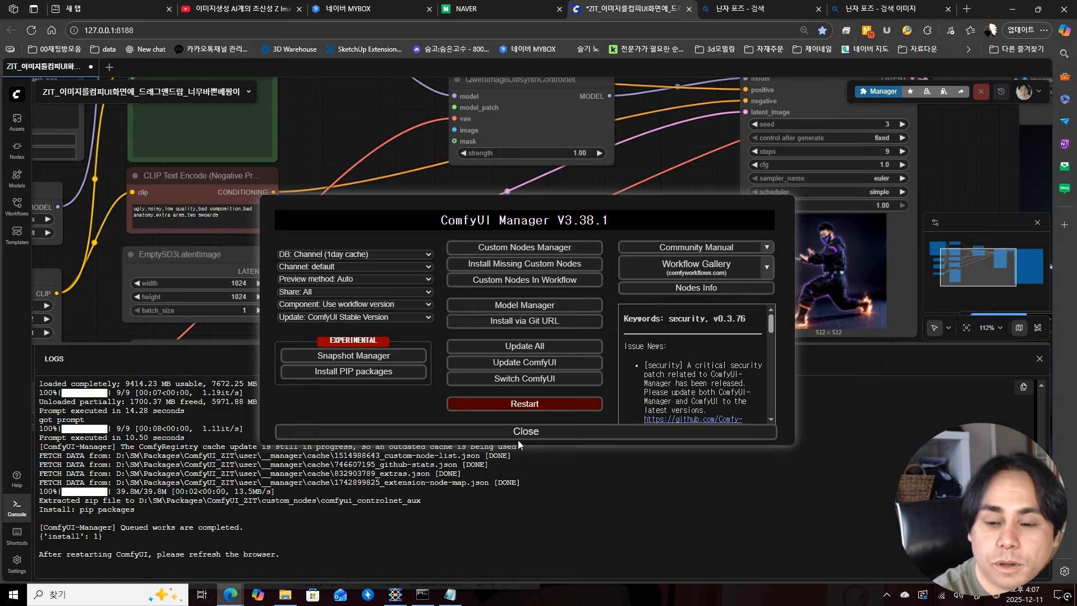
# - Find "kjn" among the custom nodes, install the latest version of ComfyUI-KJNodes, and restart ComfyUI
pyautogui.click(516, 249)
pyautogui.click(294, 128)
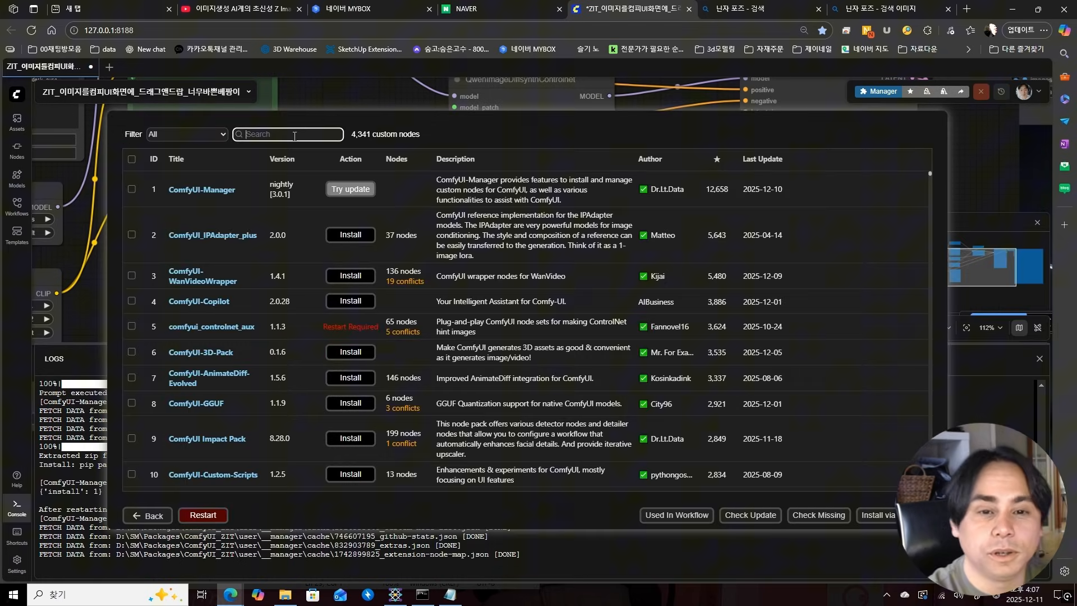
pyautogui.write('kjn')
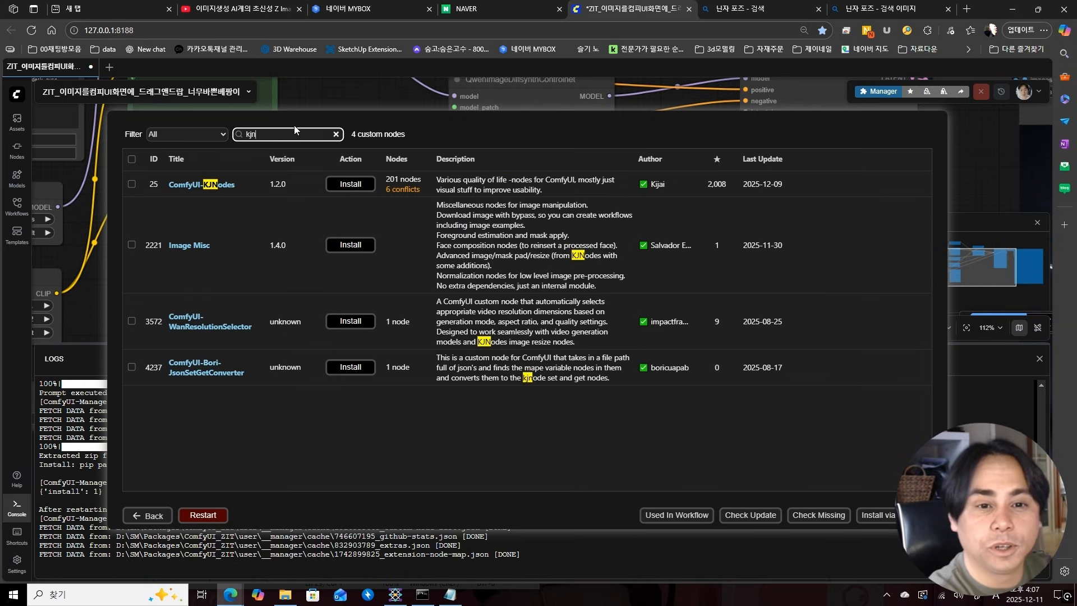
pyautogui.click(349, 184)
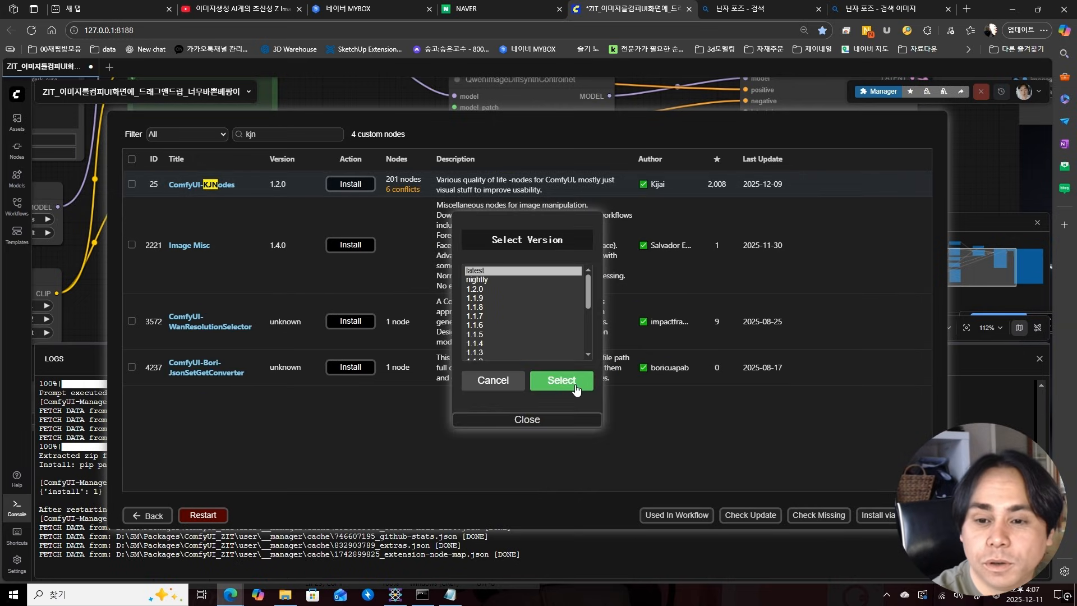
pyautogui.click(559, 379)
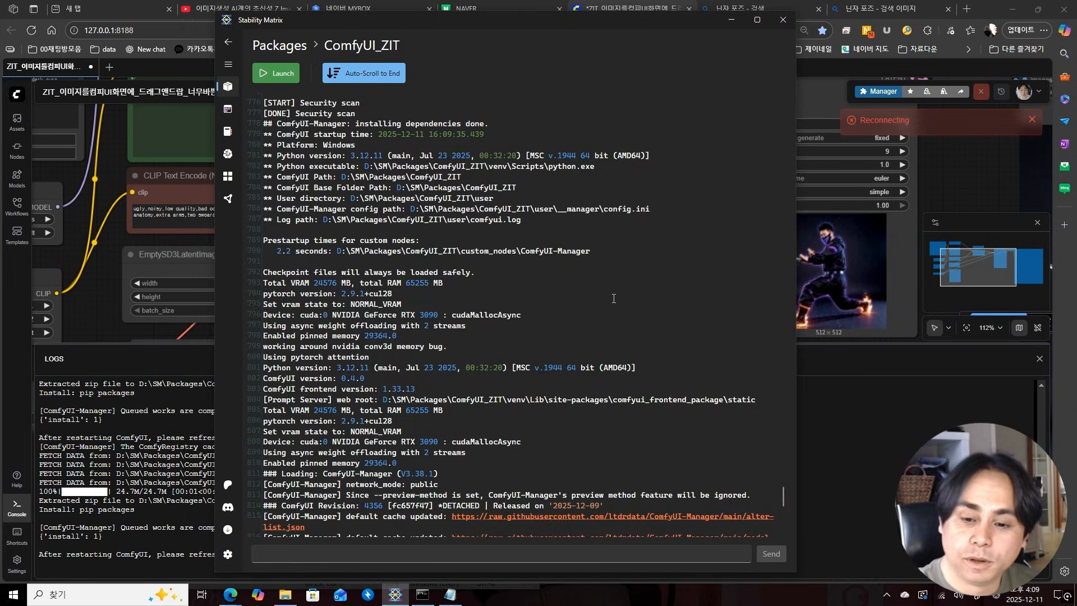
# - Review the ComfyUI_ZIT console log in Stability Matrix, highlighting the lines about restarting to reapply dependency installation
pyautogui.scroll(3, 614, 297)
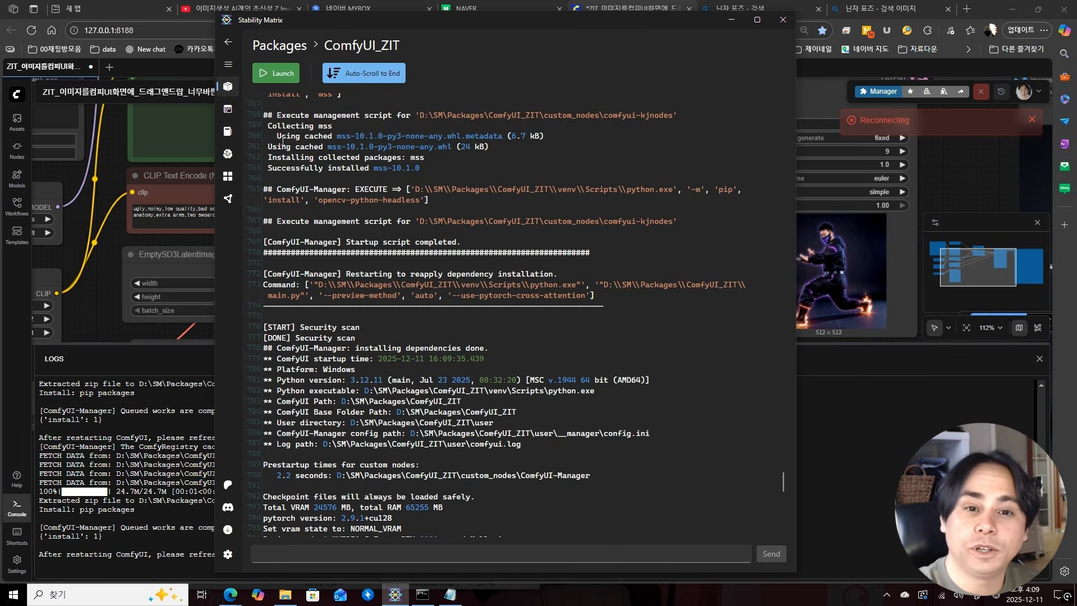
pyautogui.moveTo(282, 138); pyautogui.dragTo(521, 295)
pyautogui.click(629, 316)
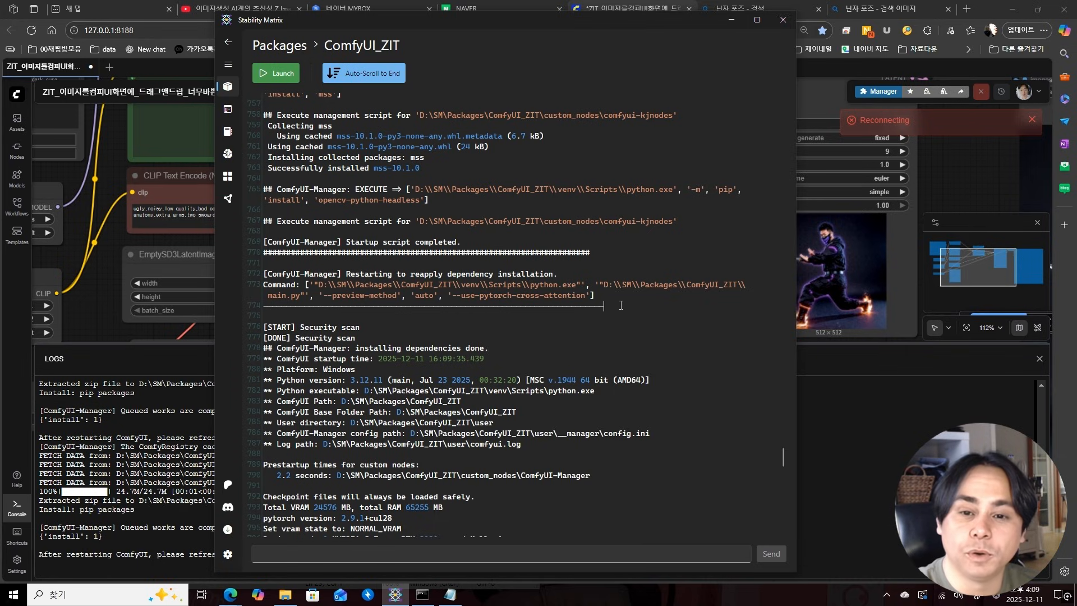
pyautogui.moveTo(621, 306); pyautogui.dragTo(264, 274)
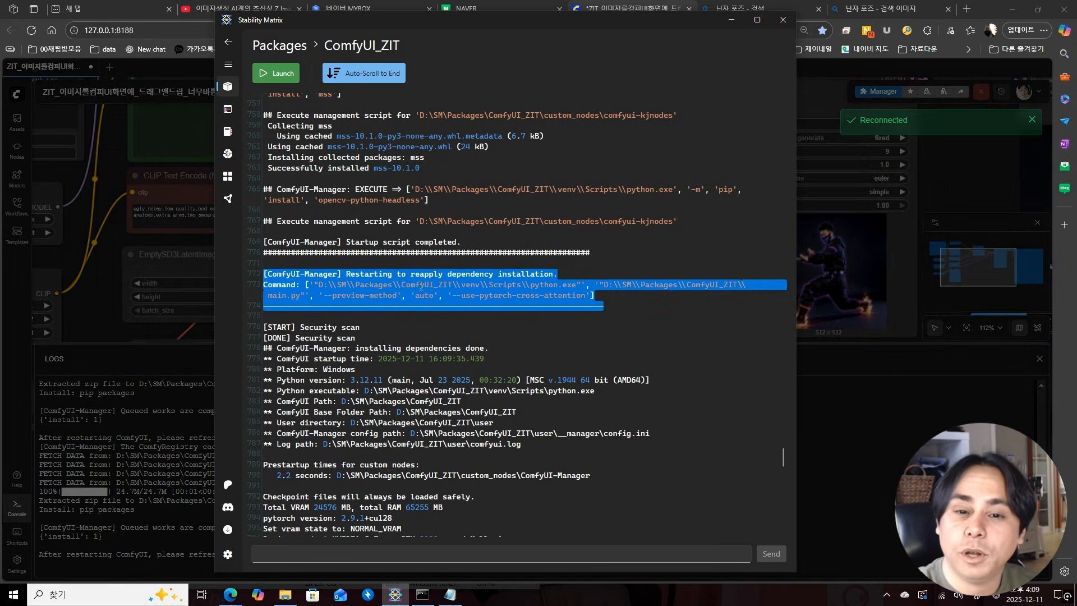
# - Examine the ComfyUI_ZIT console log, checking the custom node import times and the "Starting server" line
pyautogui.click(432, 285)
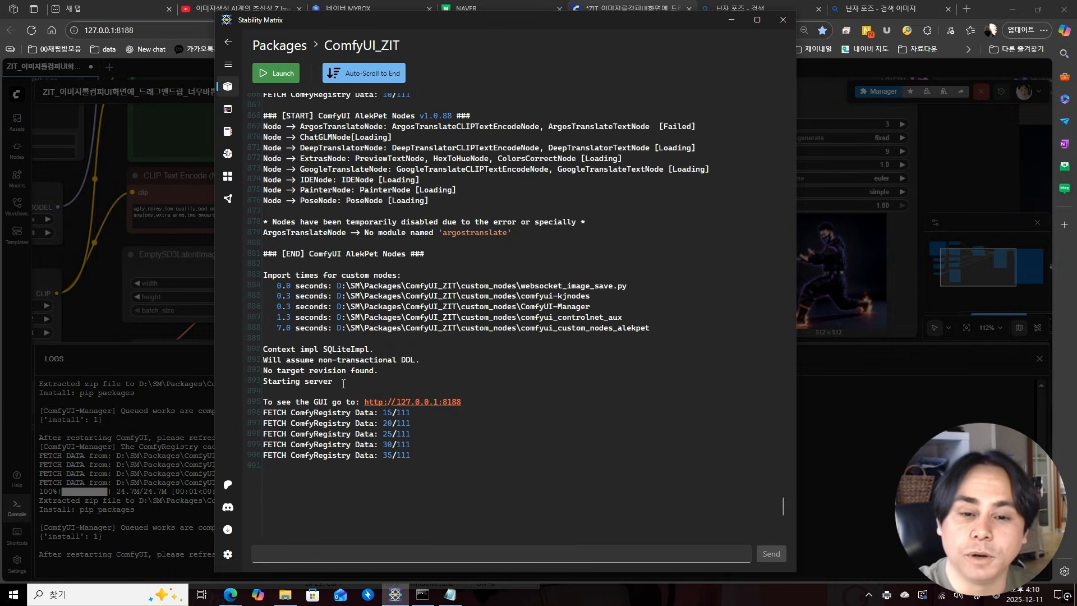
pyautogui.moveTo(338, 384); pyautogui.dragTo(261, 384)
pyautogui.click(459, 375)
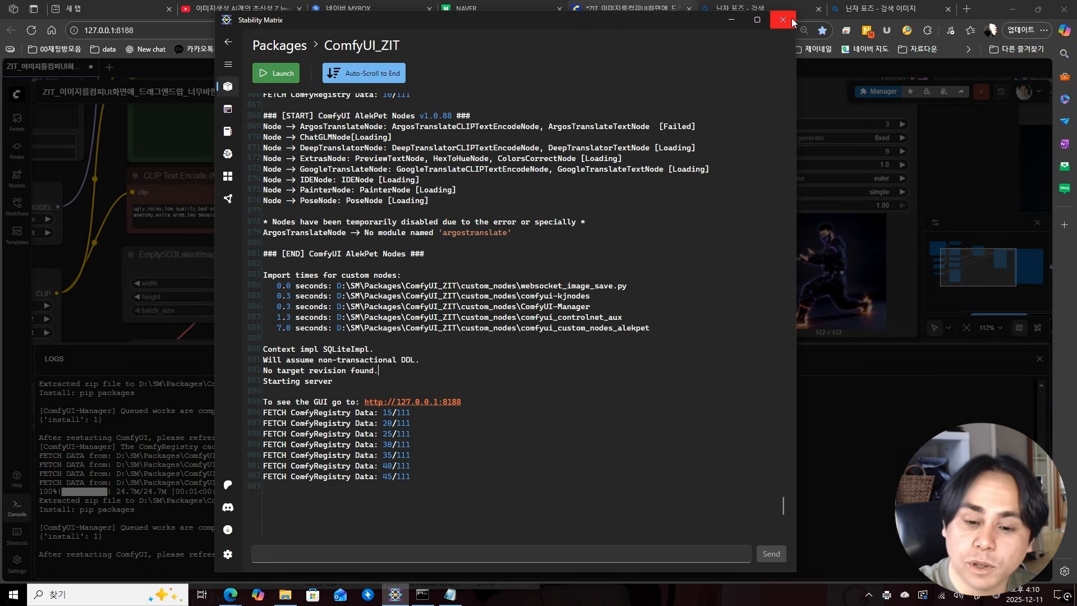
pyautogui.click(417, 371)
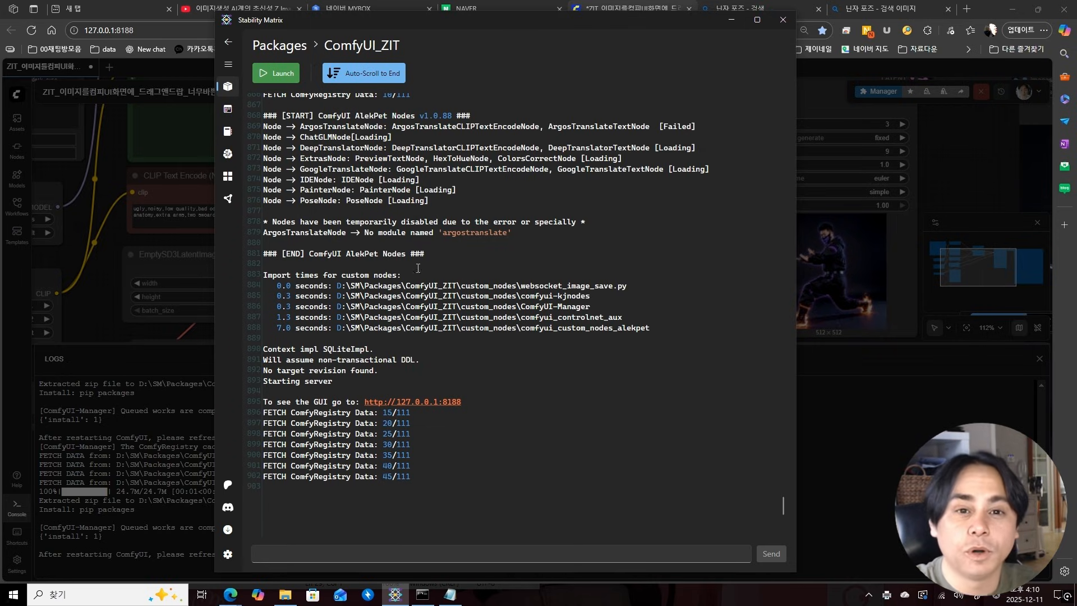
# - Return to ComfyUI in the browser, reload the page, and select the ModelPatchLoader node
pyautogui.click(954, 174)
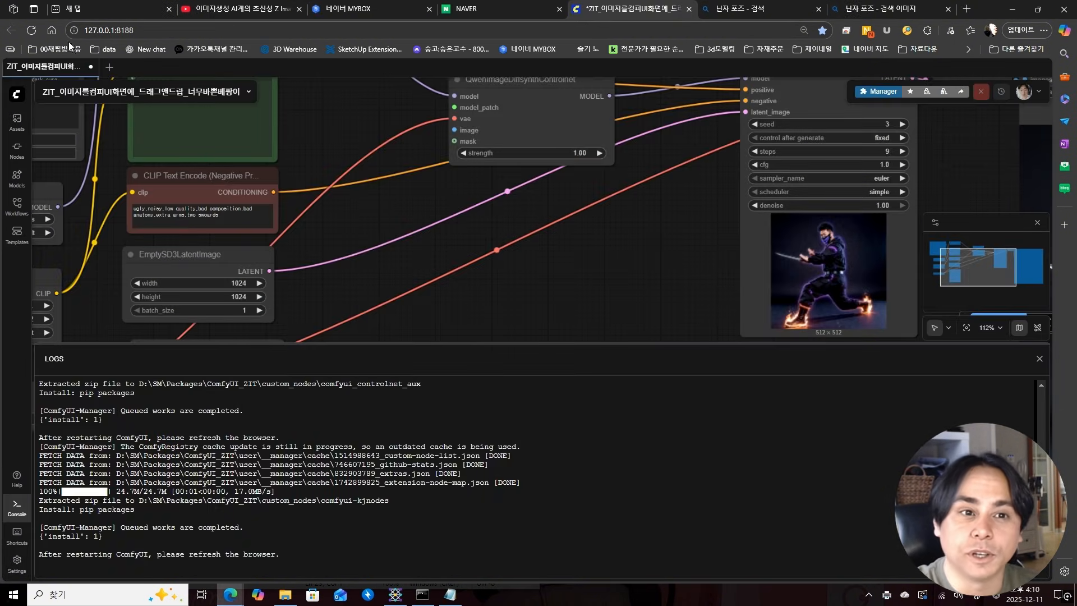
pyautogui.click(31, 30)
pyautogui.click(564, 94)
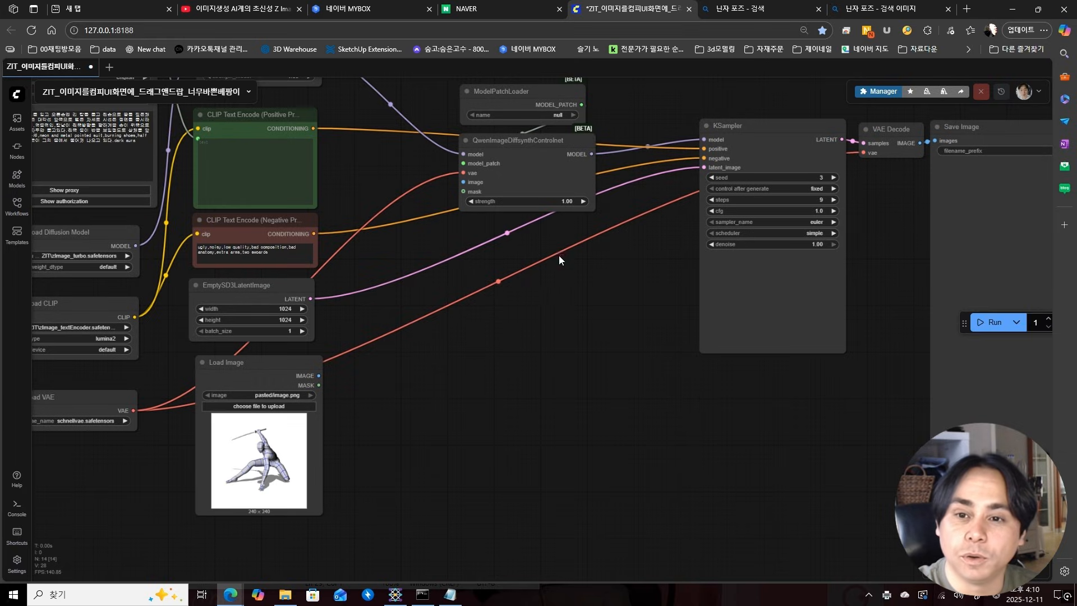
pyautogui.moveTo(592, 266); pyautogui.dragTo(640, 353)
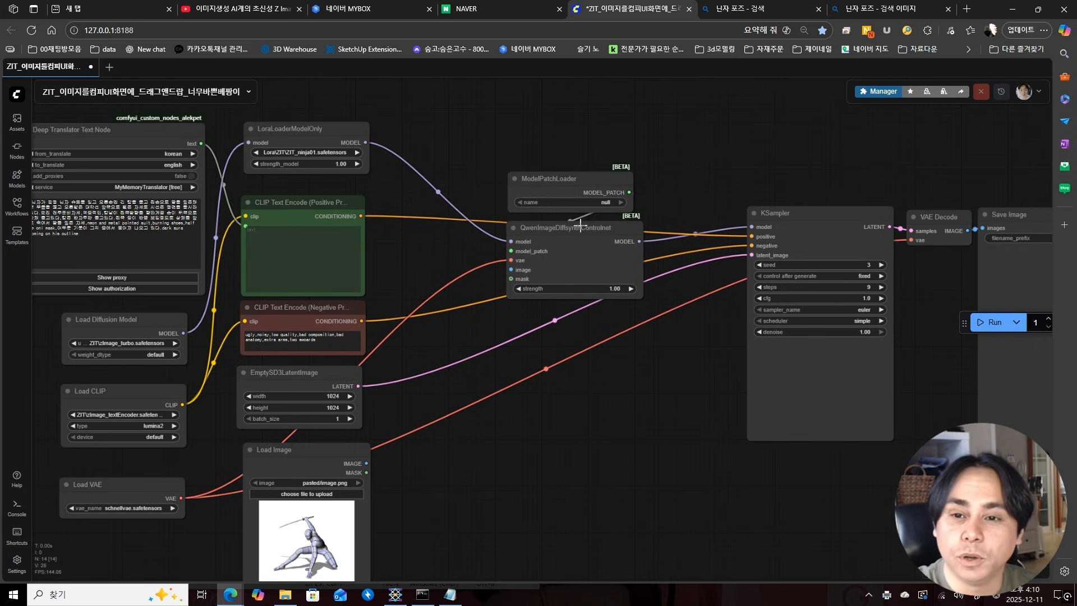
pyautogui.scroll(5, 662, 202)
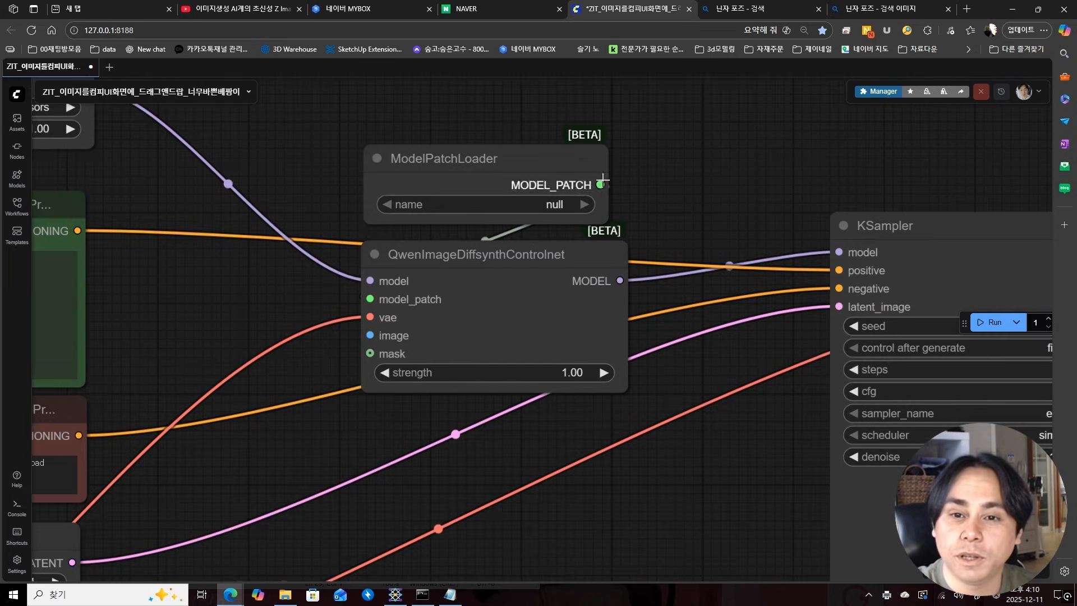
pyautogui.click(560, 160)
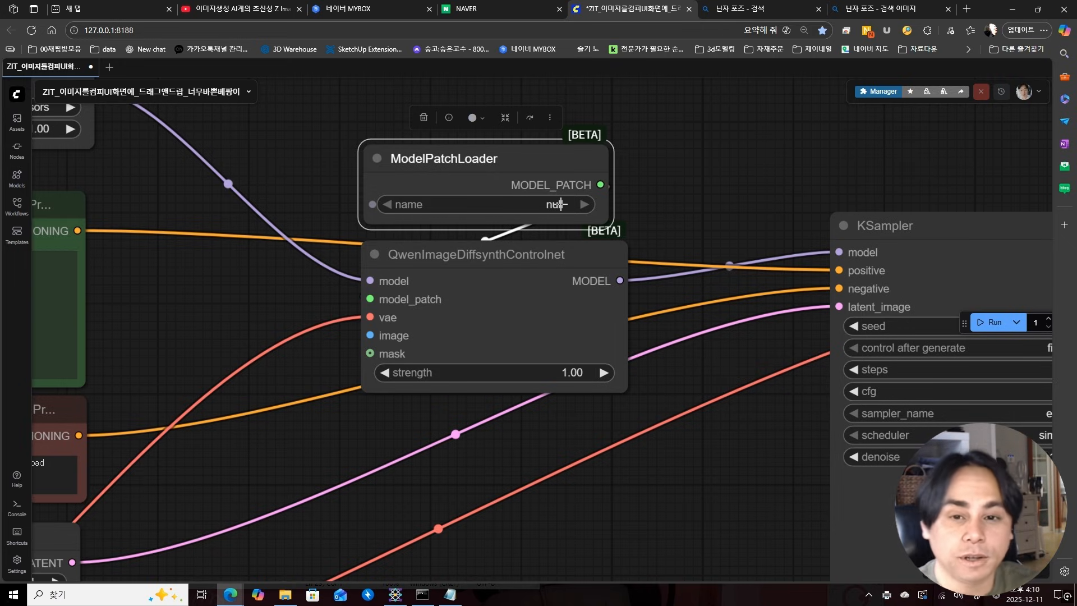
# - Search the web for "z image turbo controlnet"
pyautogui.click(285, 595)
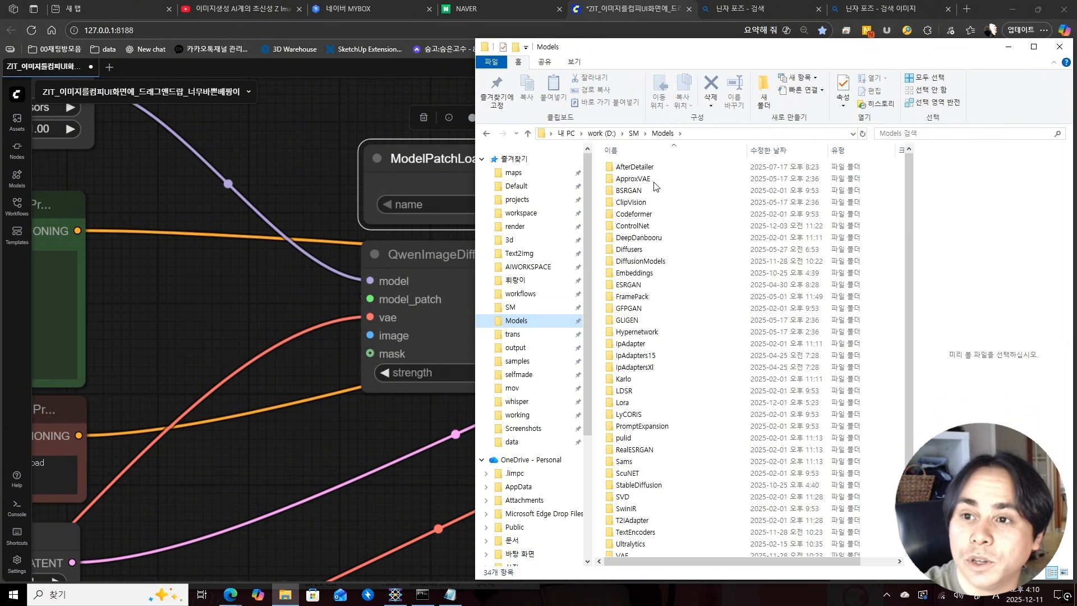
pyautogui.click(741, 9)
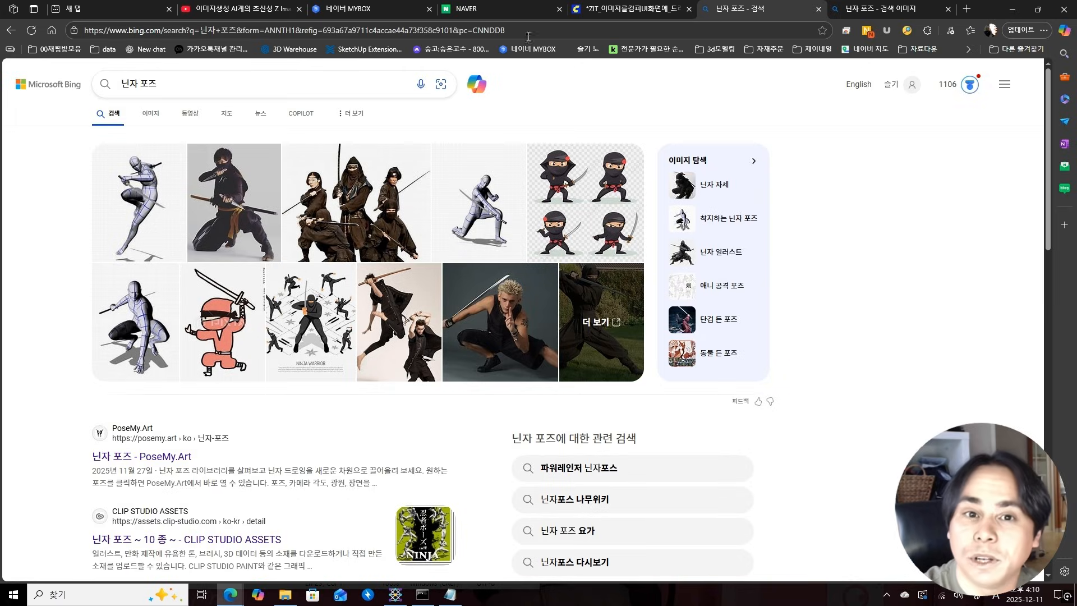
pyautogui.click(51, 29)
pyautogui.click(373, 77)
pyautogui.write('d')
pyautogui.press('BackSpace')
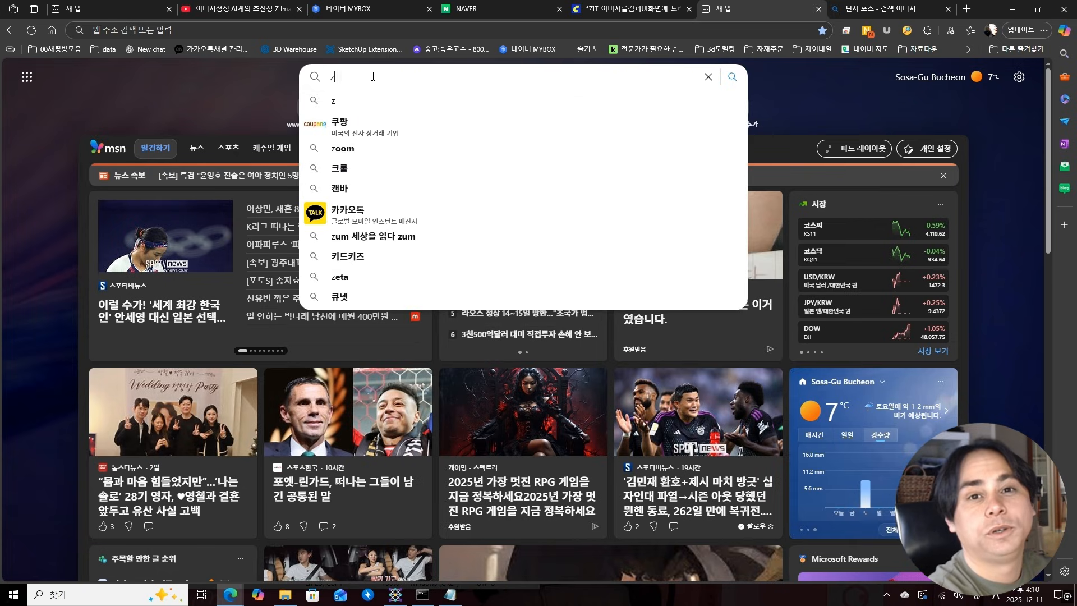
pyautogui.write('z image tur')
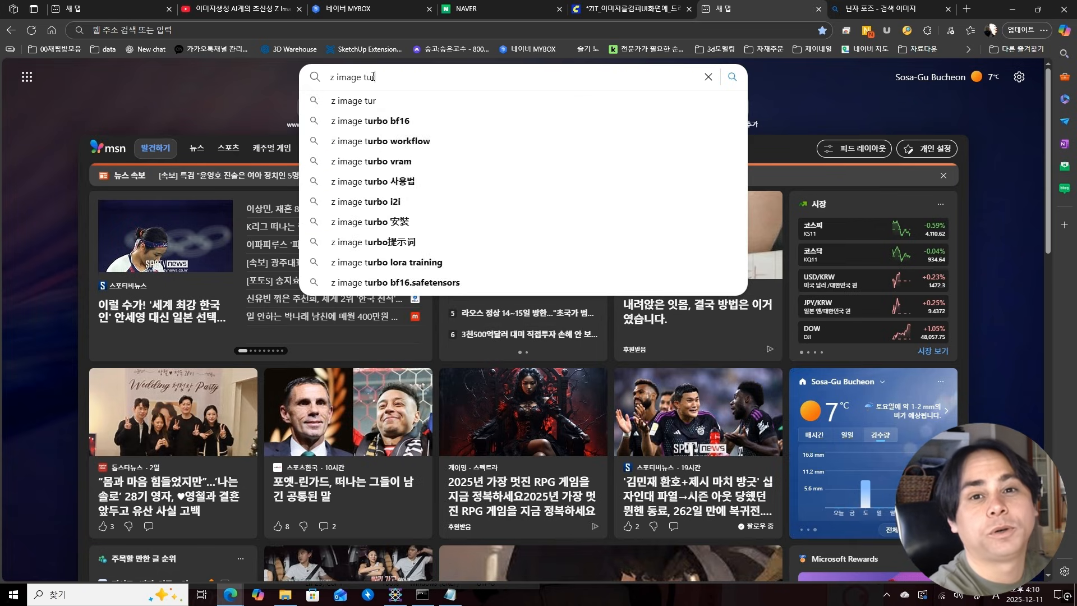
pyautogui.write('bo controlnet')
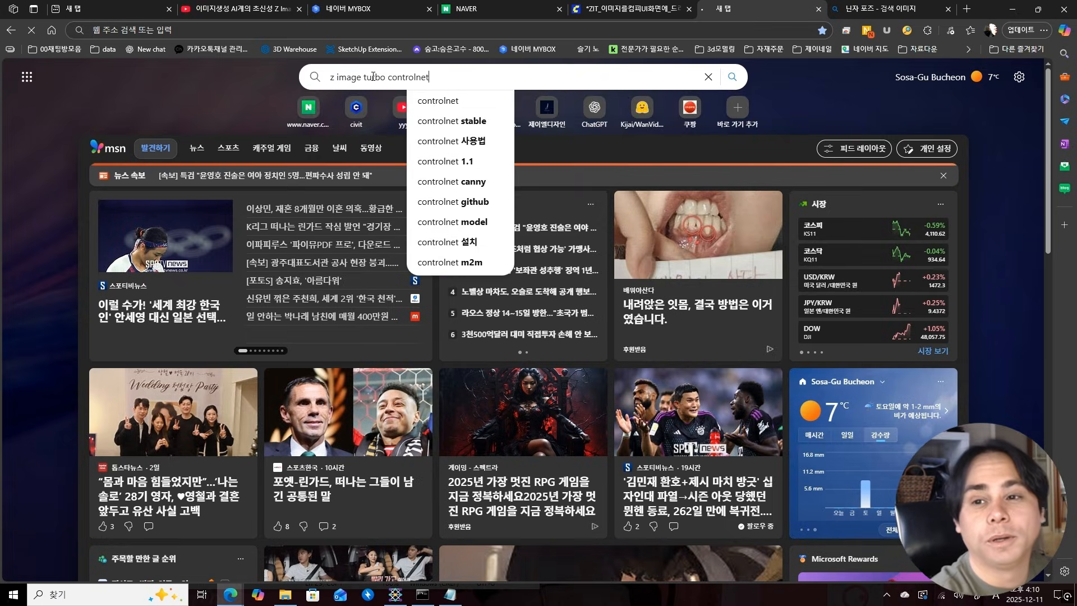
pyautogui.press('Return')
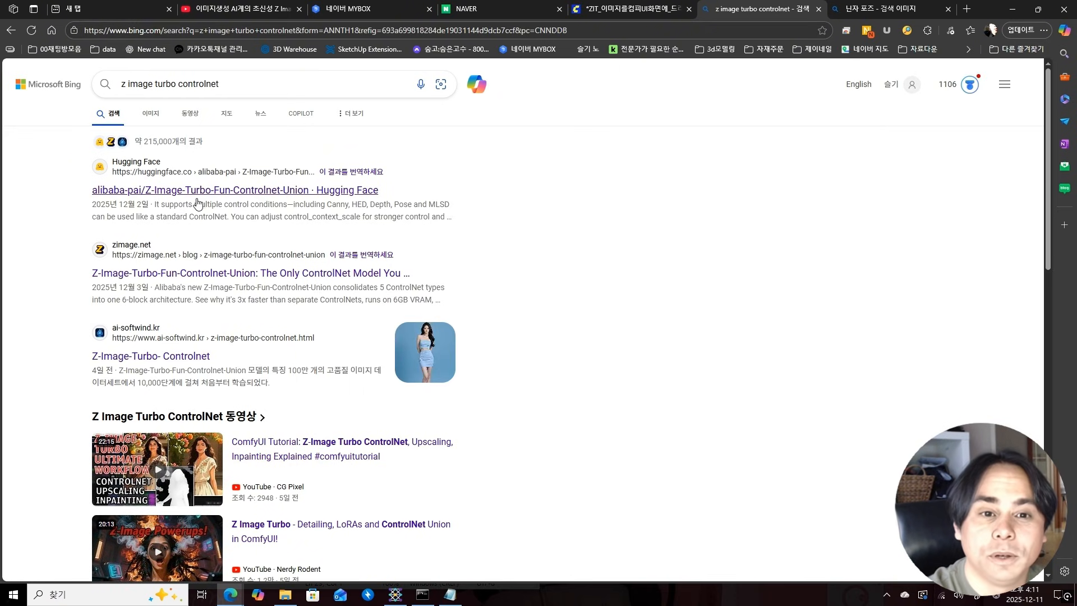
# - Open the alibaba-pai/Z-Image-Turbo-Fun-Controlnet-Union page on Hugging Face, skim its model card, and show the repository's files
pyautogui.click(244, 192)
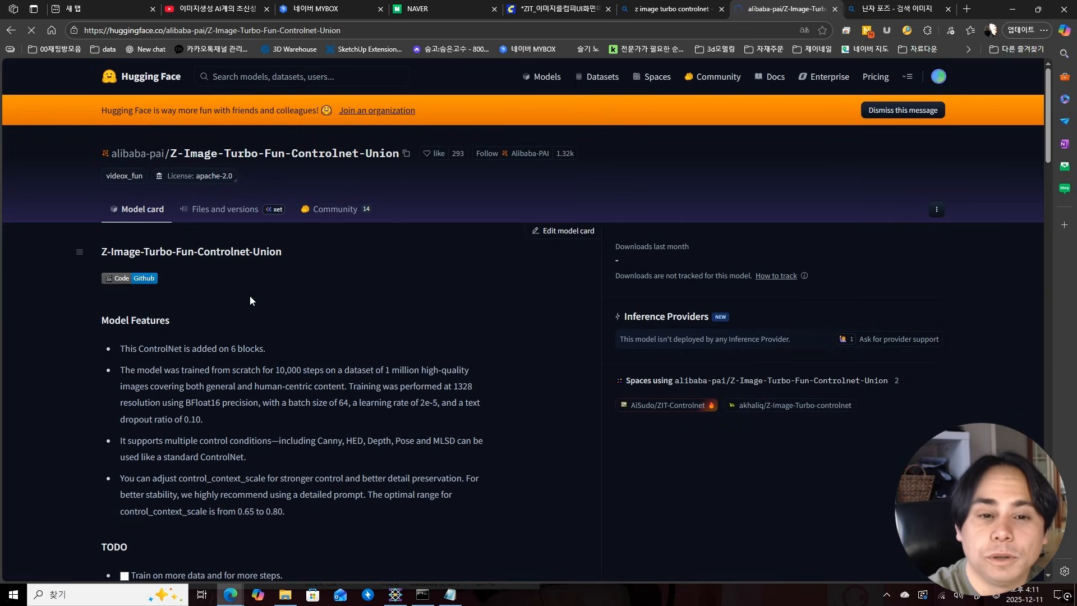
pyautogui.scroll(-9, 237, 261)
pyautogui.scroll(9, 294, 238)
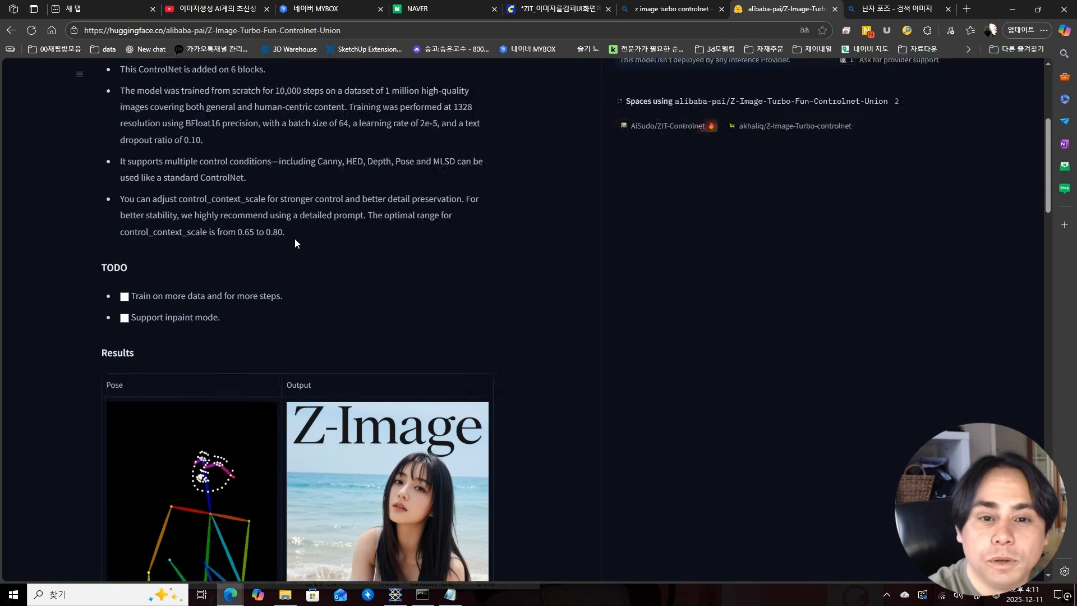
pyautogui.click(214, 215)
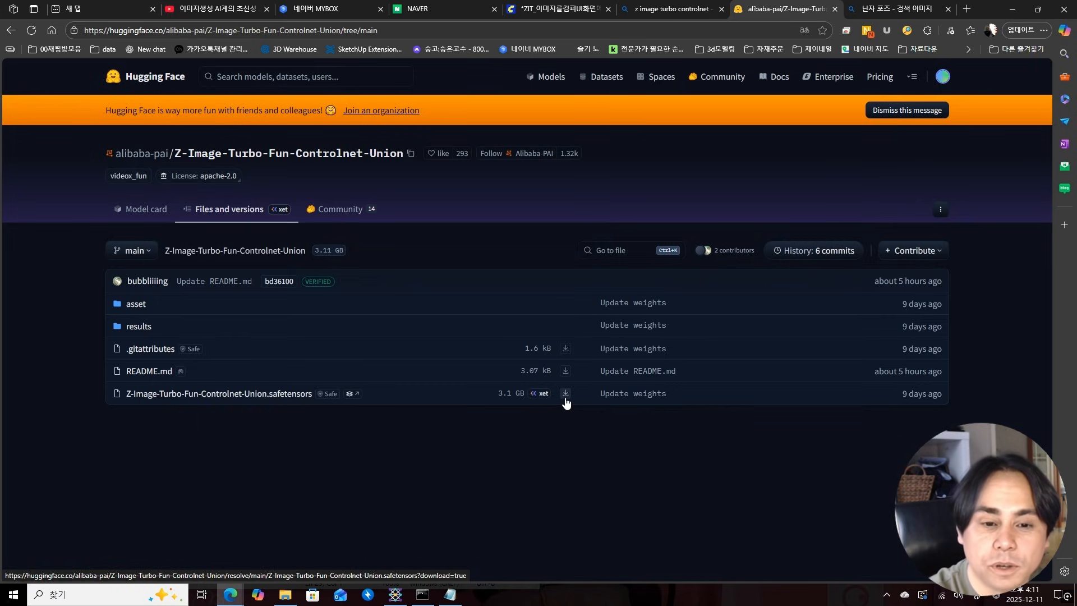
# - From Stability Matrix, open the ComfyUI_ZIT package folder in Explorer and go to models\model_patches
pyautogui.click(285, 595)
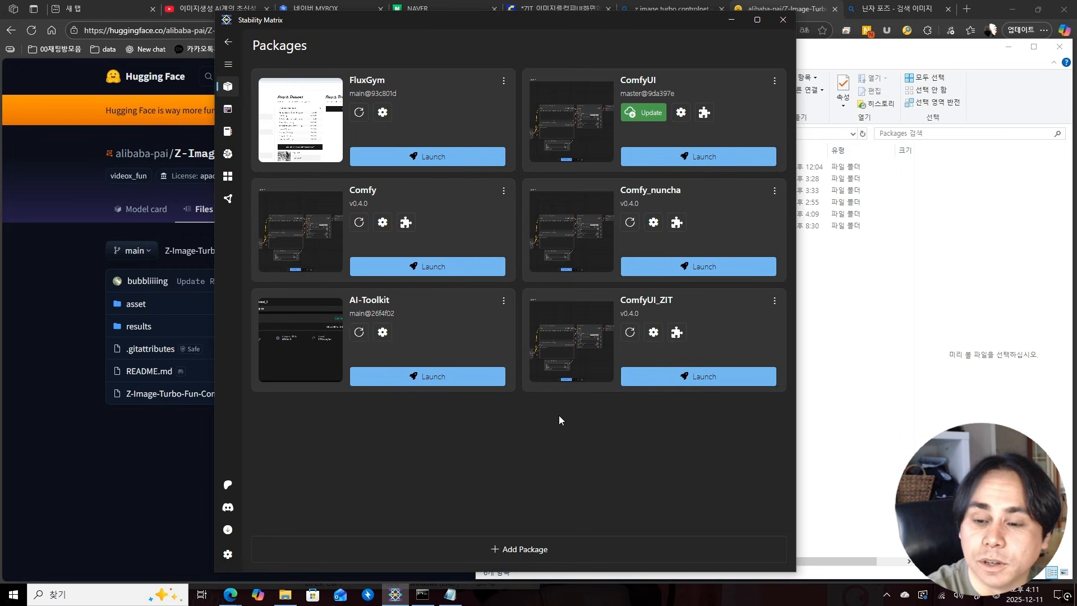
pyautogui.click(775, 301)
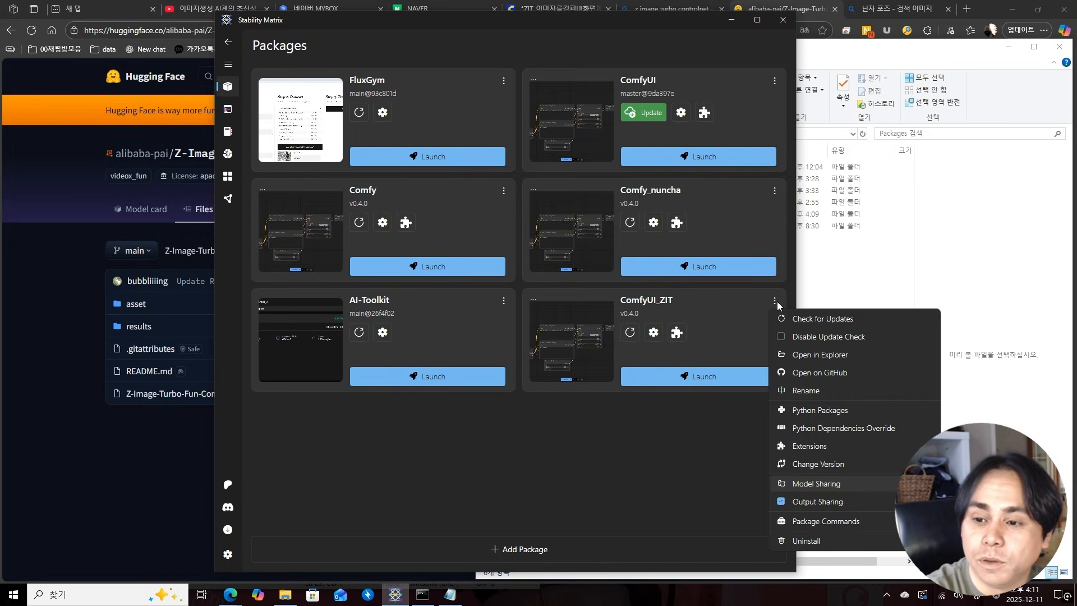
pyautogui.click(820, 356)
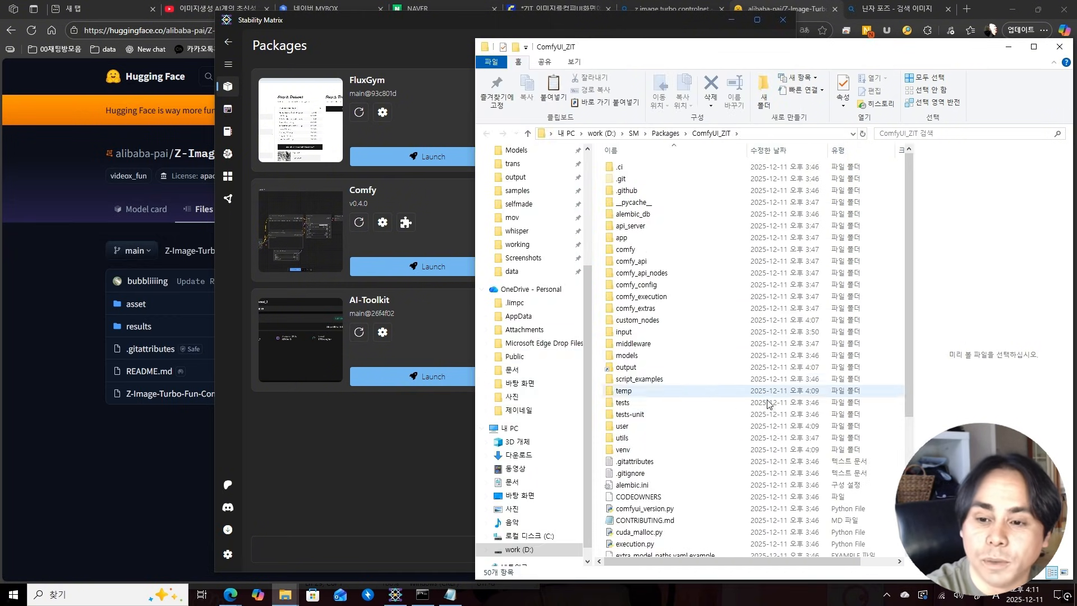
pyautogui.doubleClick(628, 358)
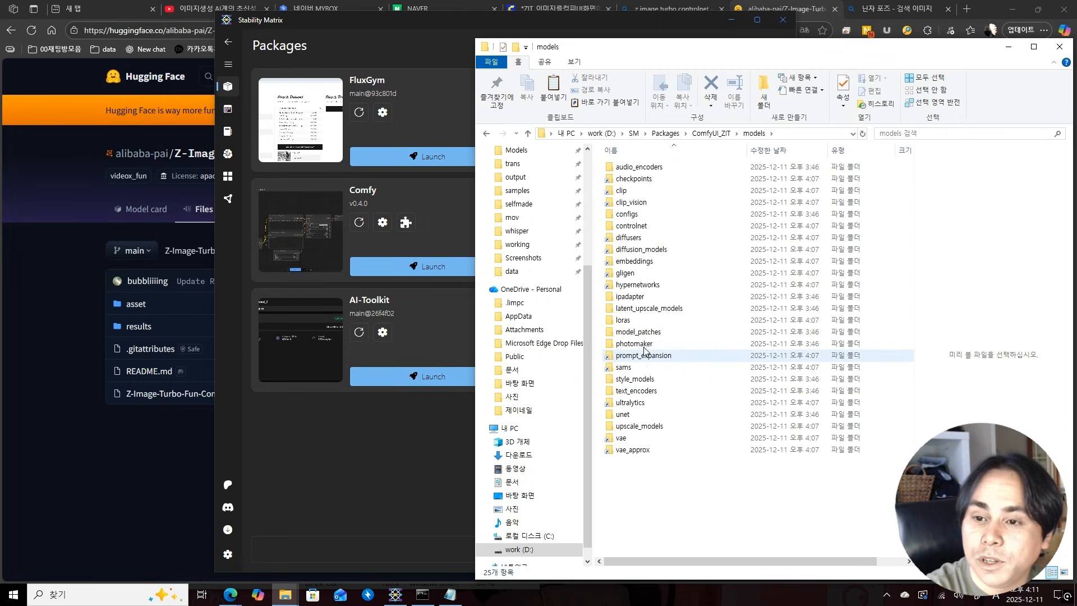
pyautogui.click(645, 335)
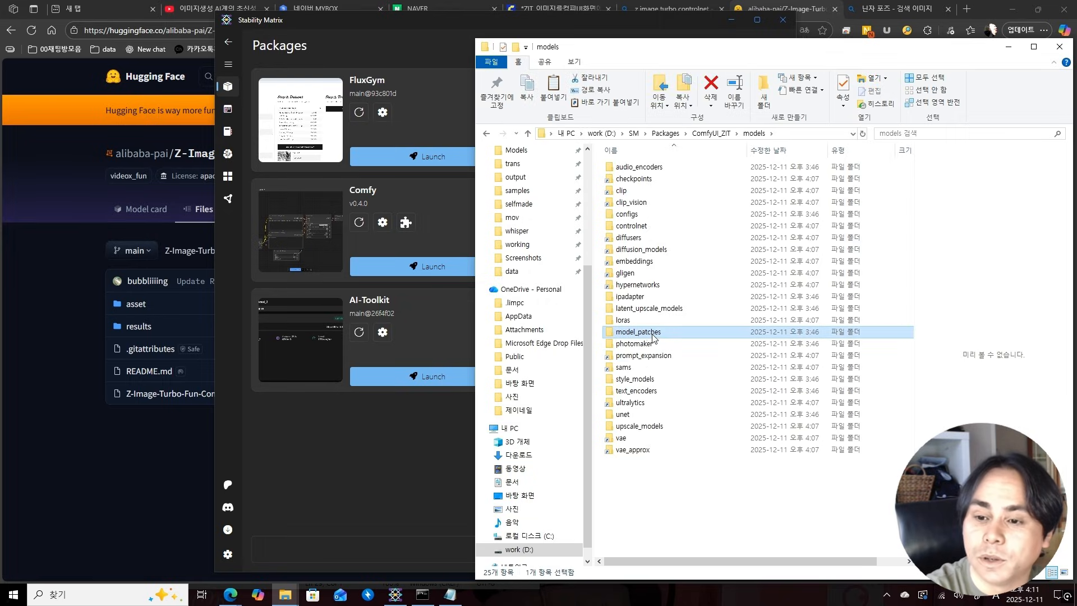
pyautogui.doubleClick(644, 335)
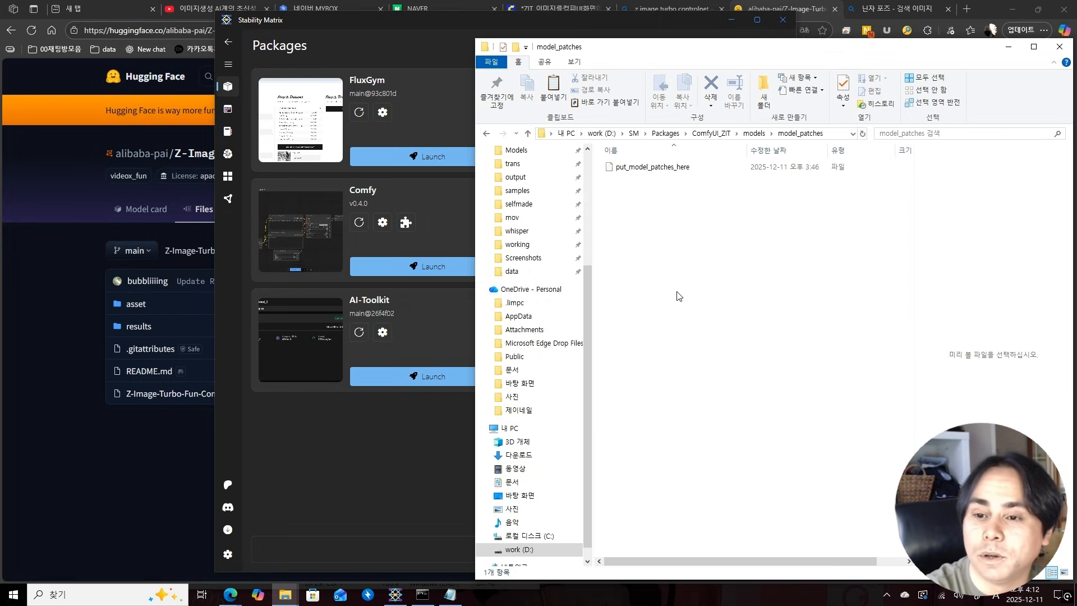
# - Paste the Z-Image-Turbo-Fun-Controlnet-Union safetensors file into the model_patches folder and dismiss the Stability Matrix window
pyautogui.hotkey('ctrl', 'v')
pyautogui.click(619, 257)
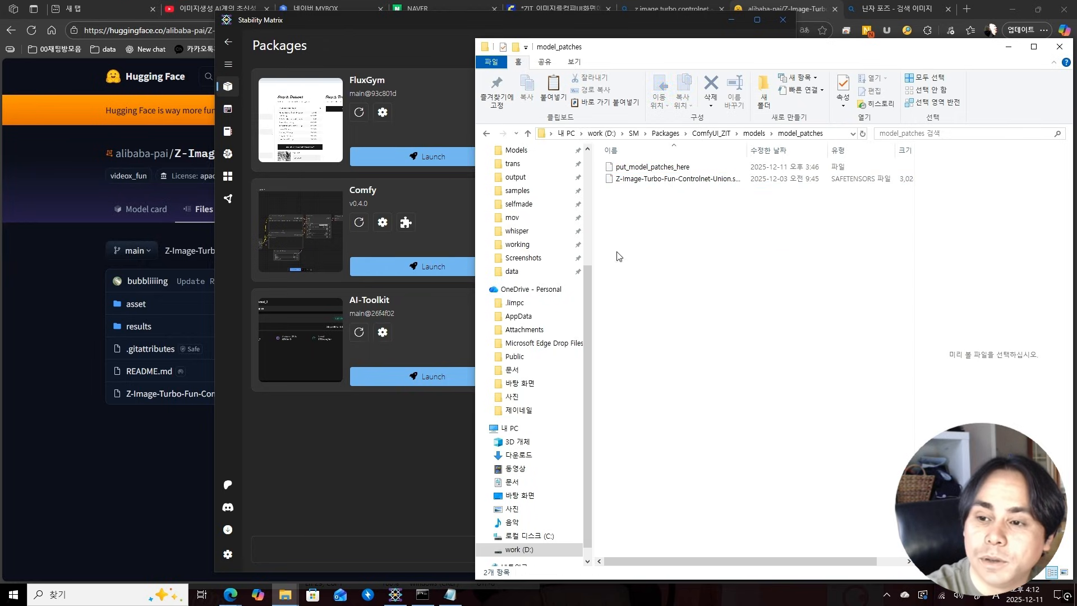
pyautogui.click(444, 80)
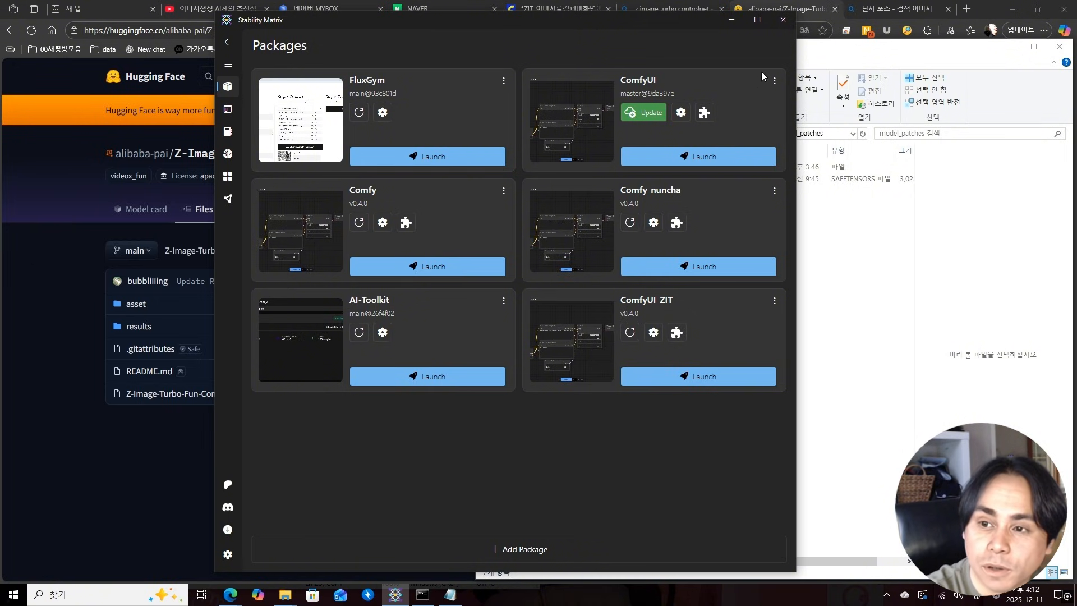
pyautogui.click(784, 20)
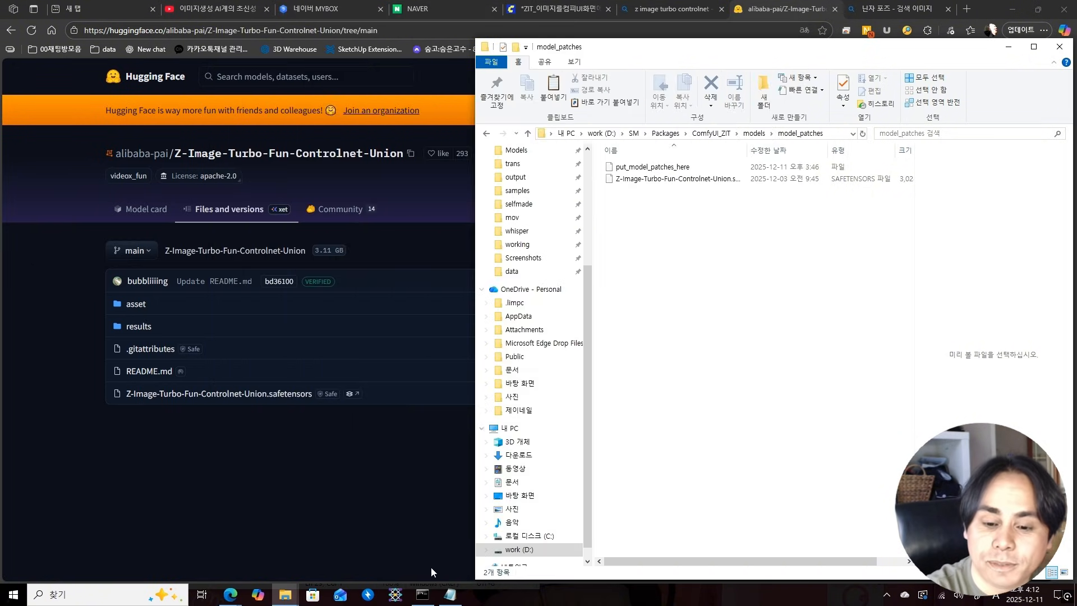
# - Return to ComfyUI, reload the page, and choose the Z-Image-Turbo-Fun-Controlnet model as ModelPatchLoader's name
pyautogui.click(400, 601)
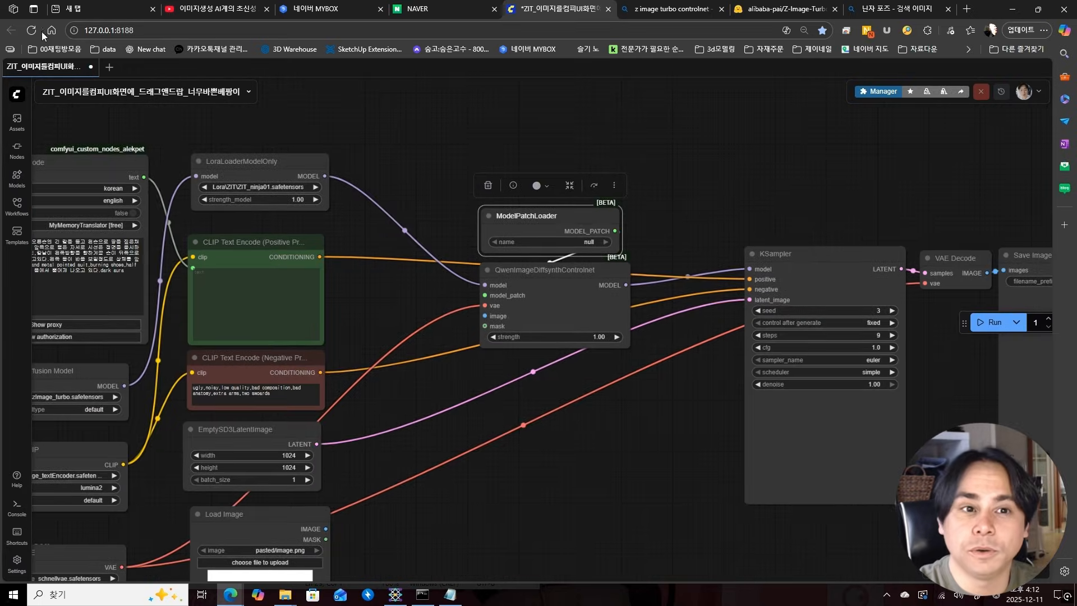
pyautogui.click(31, 30)
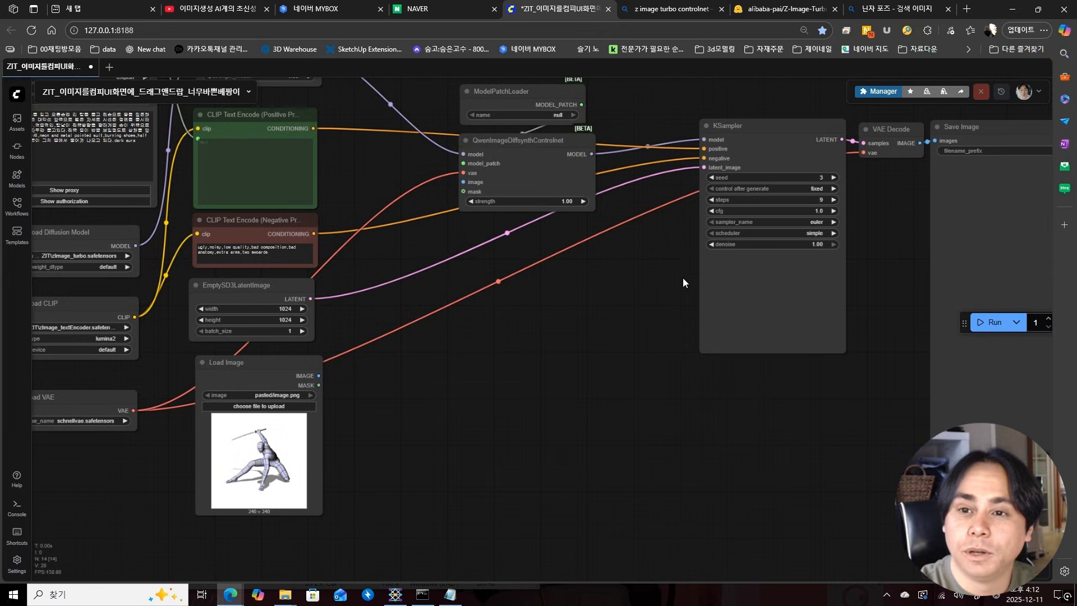
pyautogui.scroll(3, 629, 164)
pyautogui.click(553, 220)
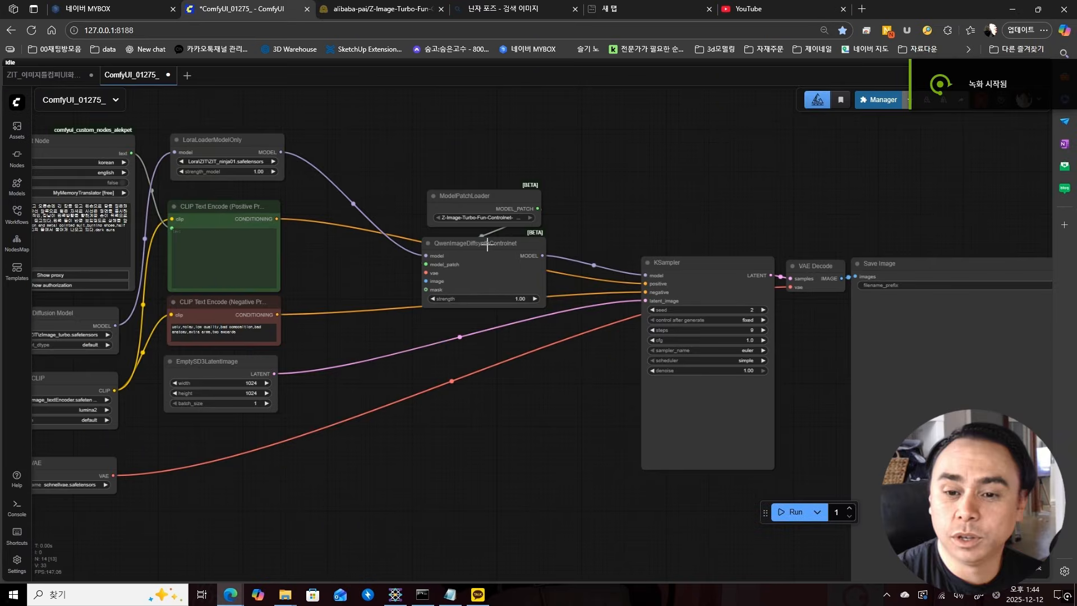
# - Connect Load VAE to the vae input of QwenImageDiffsynthControlnet and check the reference pose in the Load Image node
pyautogui.scroll(3, 529, 181)
pyautogui.click(528, 196)
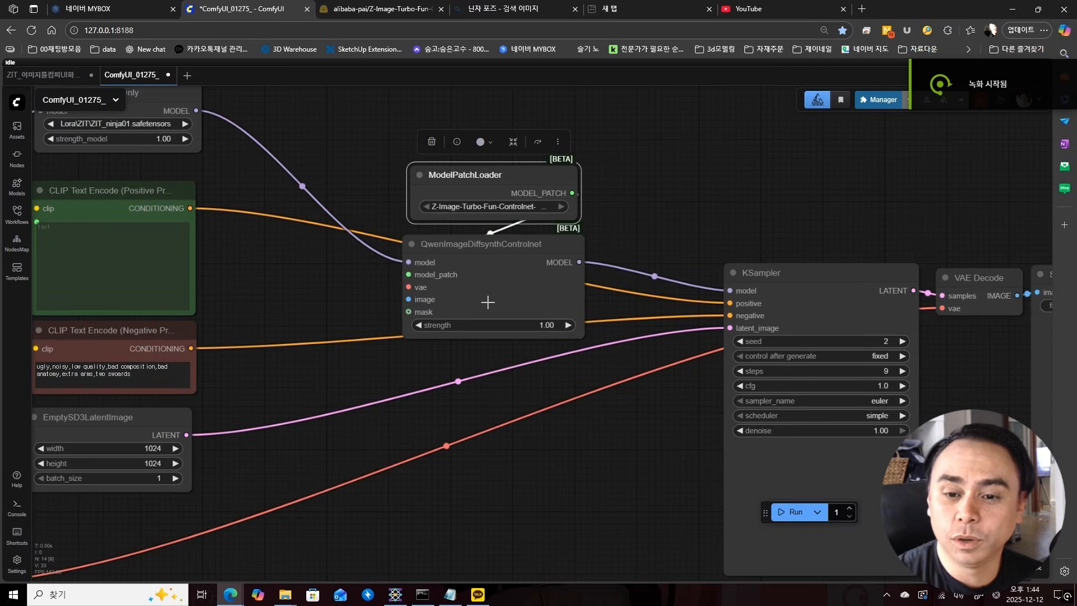
pyautogui.scroll(-5, 613, 248)
pyautogui.scroll(8, 150, 193)
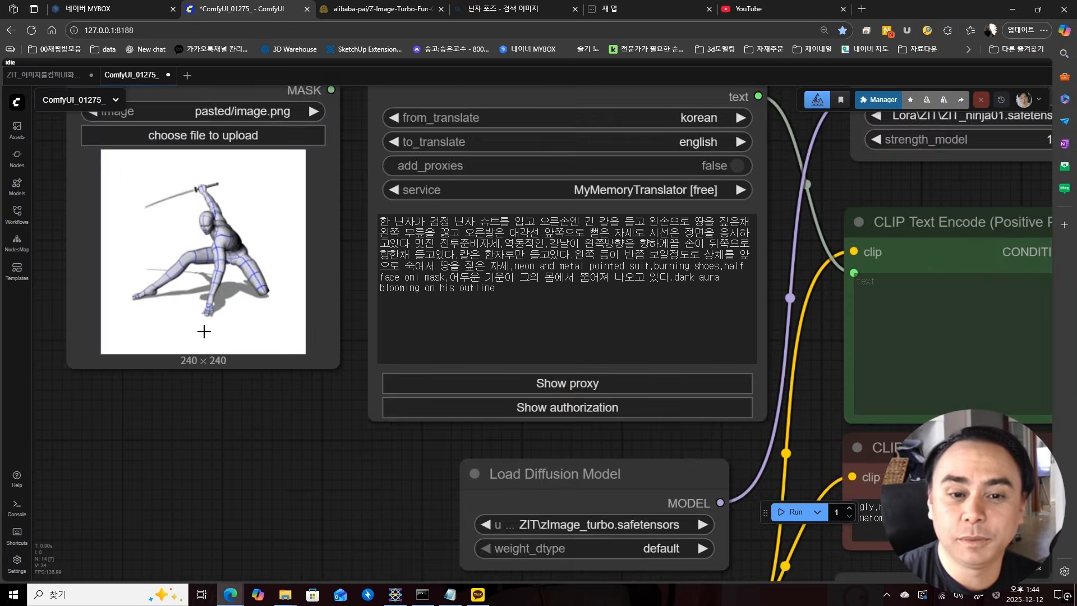
pyautogui.scroll(-10, 301, 237)
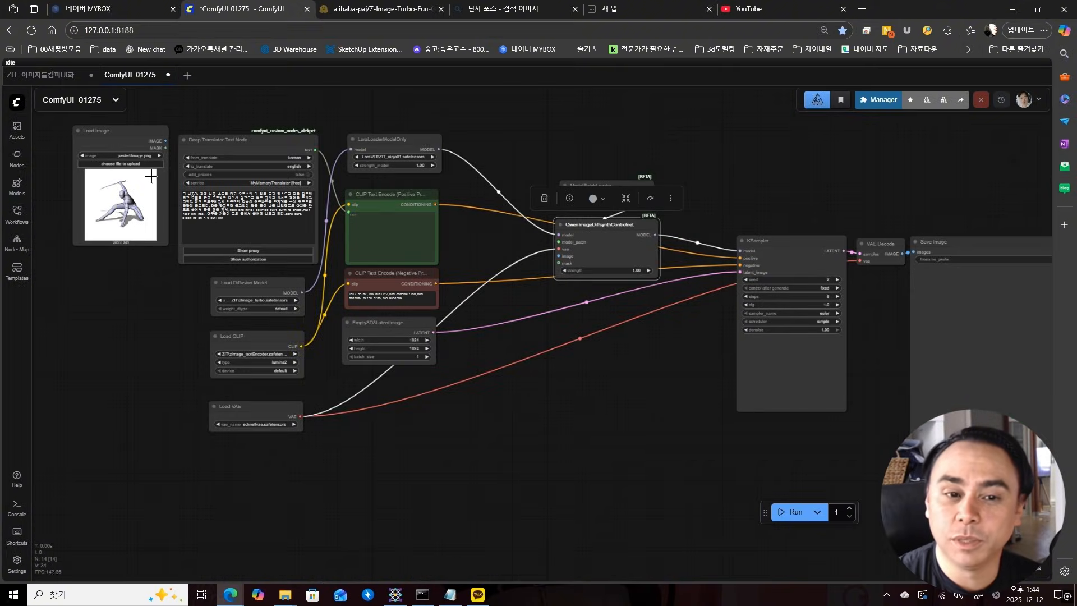
# - Search the nodes for "pose" and add a DWPose Estimator node below the ControlNet node
pyautogui.doubleClick(476, 343)
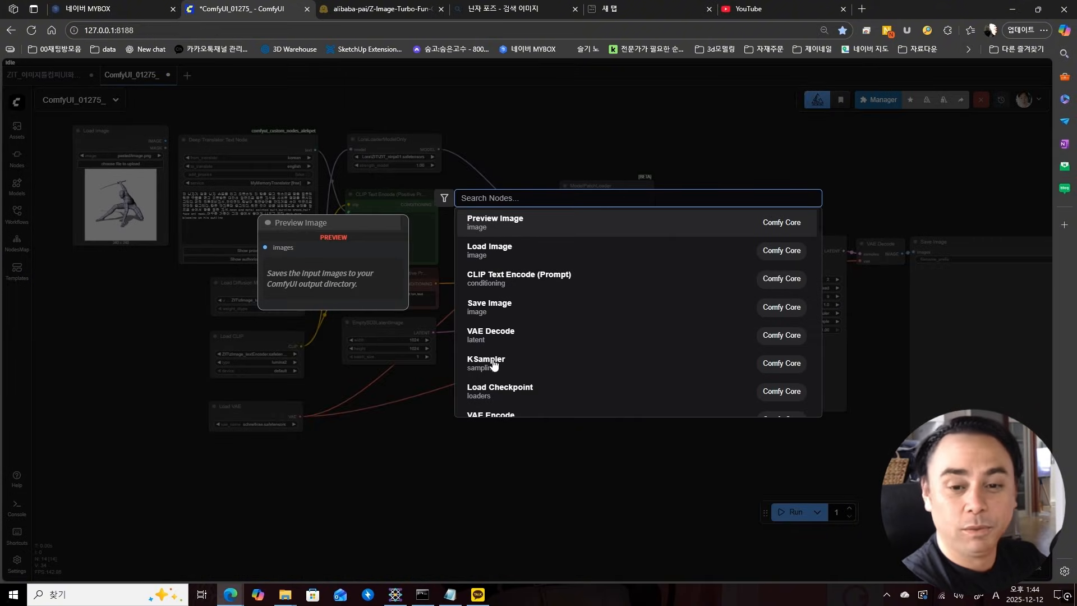
pyautogui.write('pose')
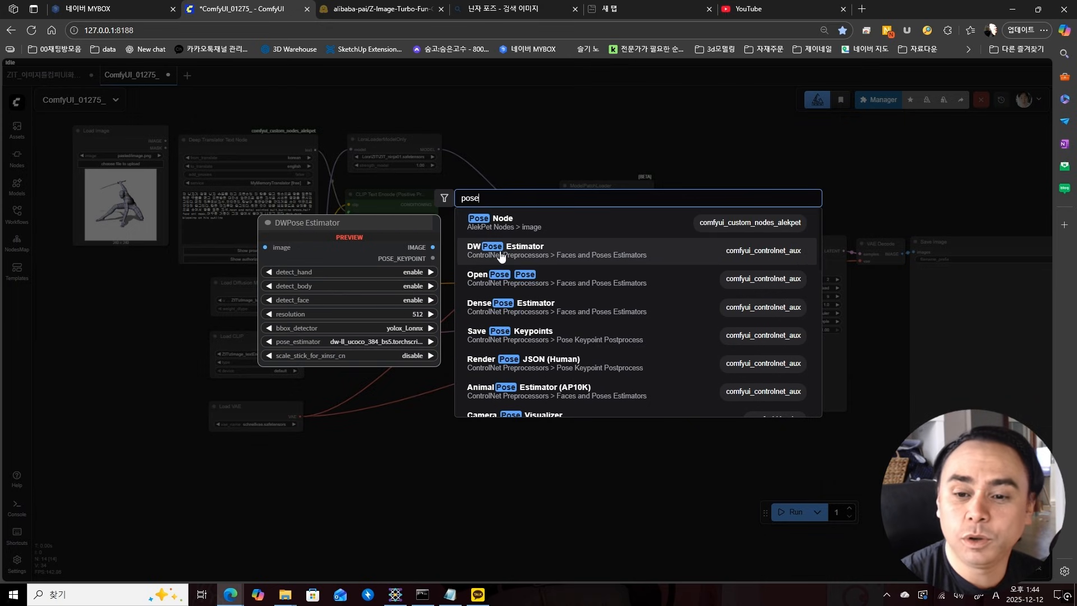
pyautogui.click(516, 256)
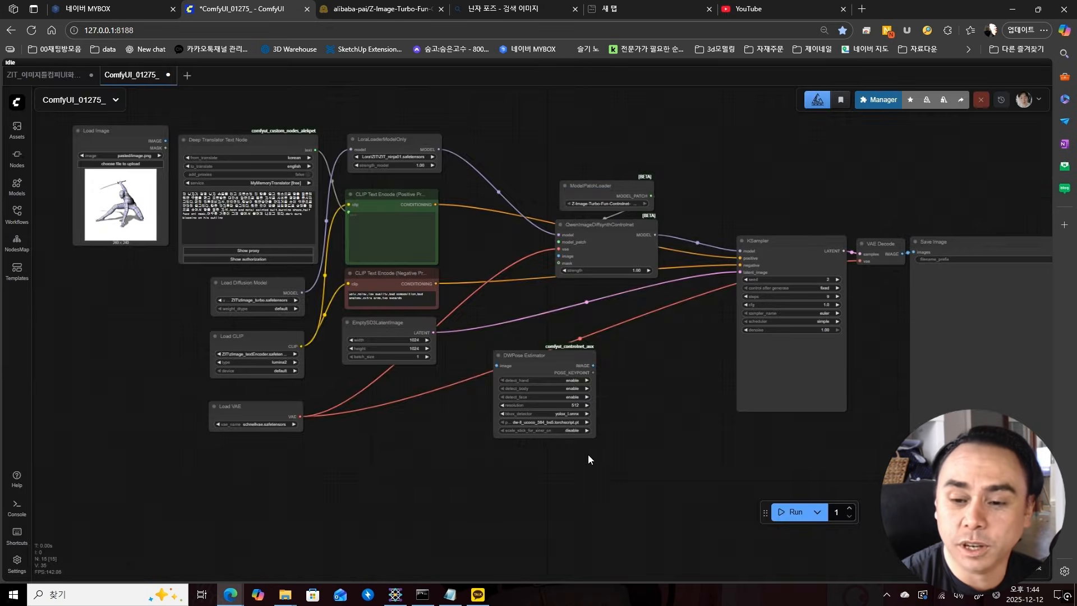
# - Search the nodes for "openpose", add an OpenPose Pose node below the ControlNet section, and place DWPose Estimator beneath it
pyautogui.scroll(-1, 572, 449)
pyautogui.doubleClick(554, 442)
pyautogui.write('openps')
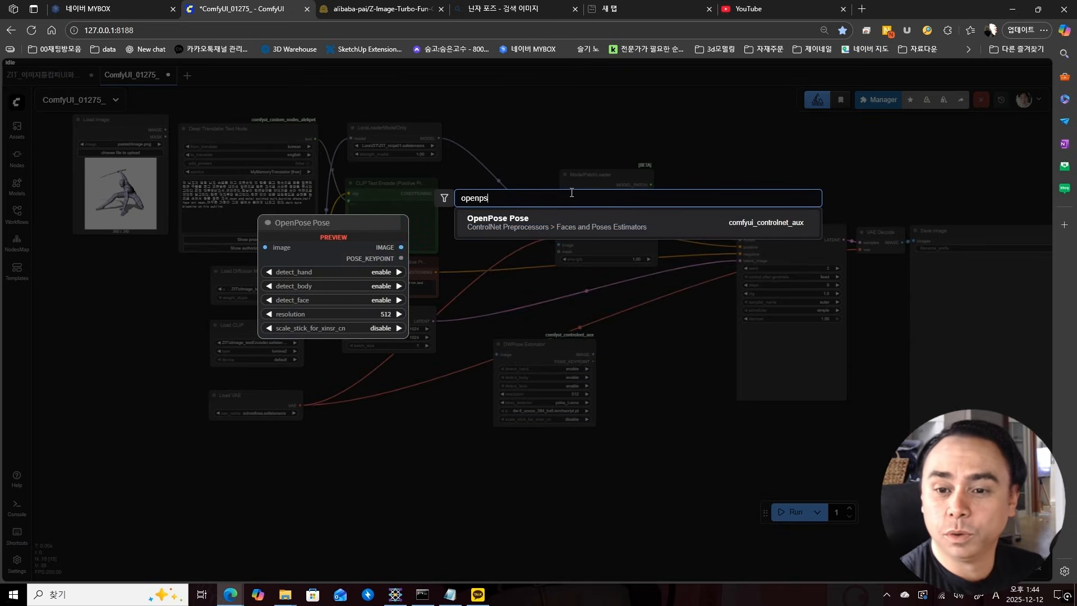
pyautogui.click(553, 224)
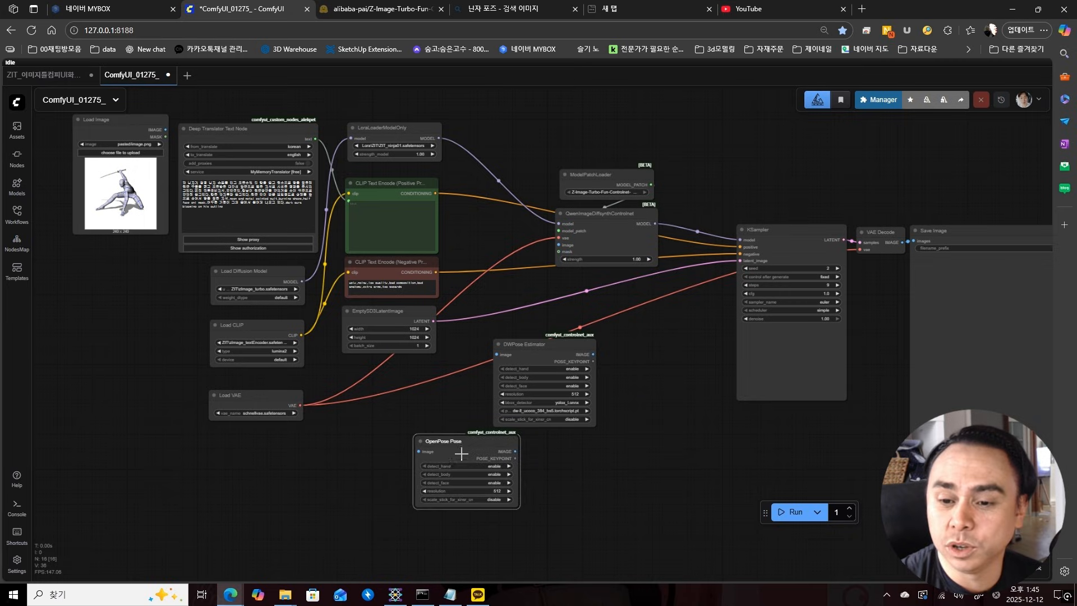
pyautogui.moveTo(461, 454); pyautogui.dragTo(502, 485)
pyautogui.moveTo(554, 359); pyautogui.dragTo(520, 554)
# - Search the nodes for "image scale" and add an ImageScaleToTotalPixels node beside the Load Image node
pyautogui.moveTo(604, 533); pyautogui.dragTo(646, 393)
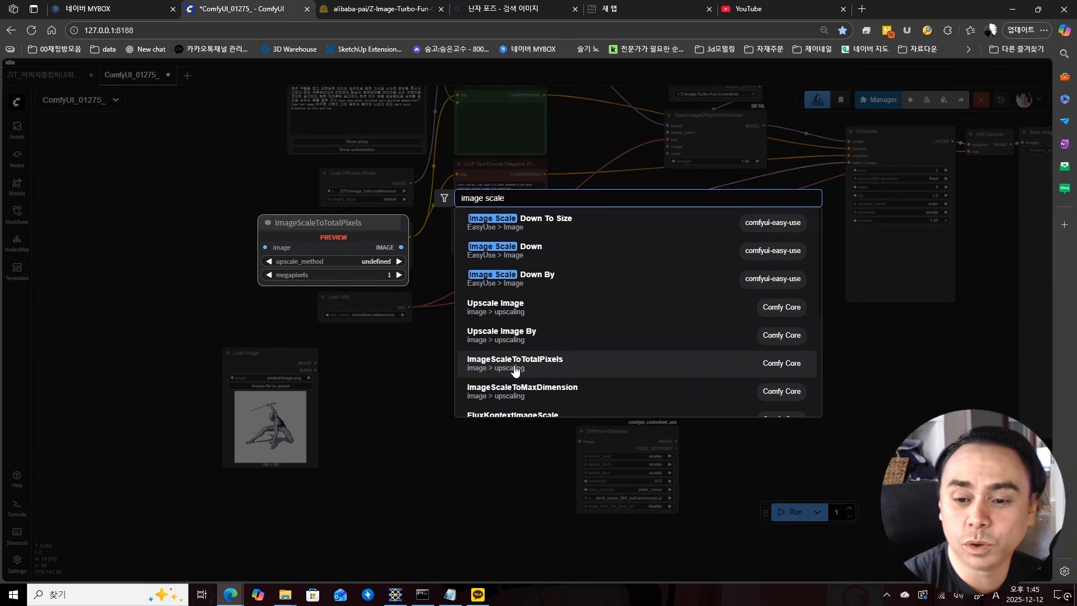
pyautogui.click(514, 364)
pyautogui.scroll(4, 501, 387)
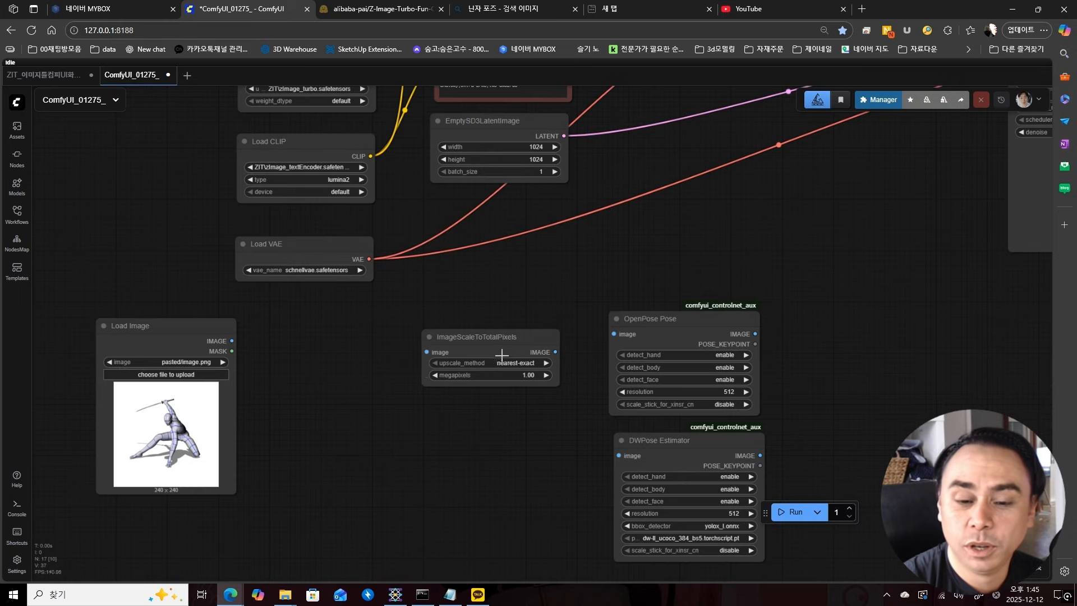
pyautogui.moveTo(500, 354); pyautogui.dragTo(379, 354)
# - Search the nodes for "resize" and add a Resize Image v2 node between ImageScaleToTotalPixels and OpenPose Pose
pyautogui.doubleClick(522, 372)
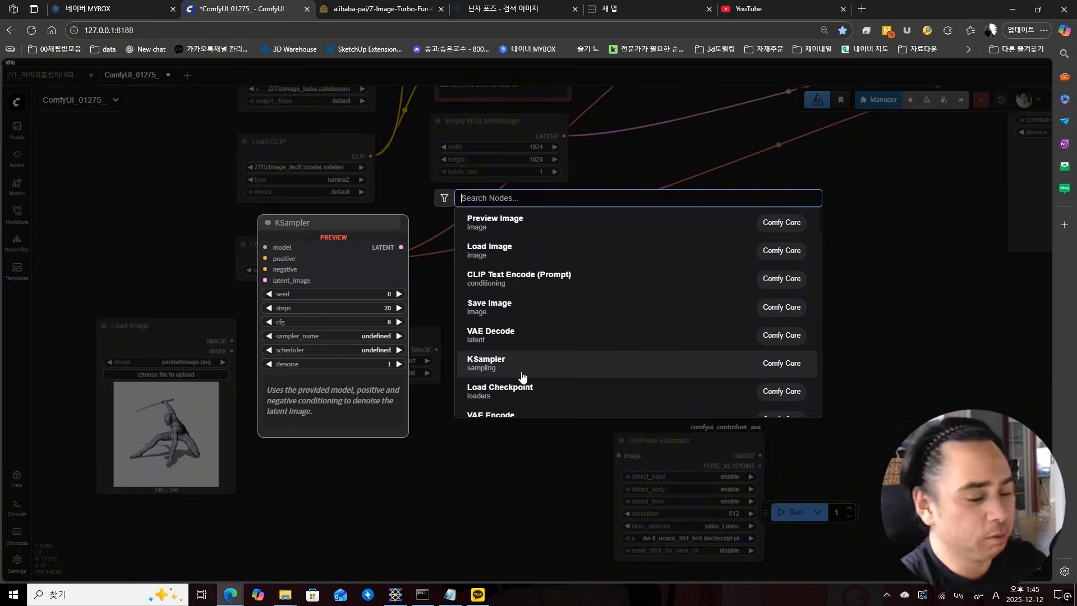
pyautogui.write('resize')
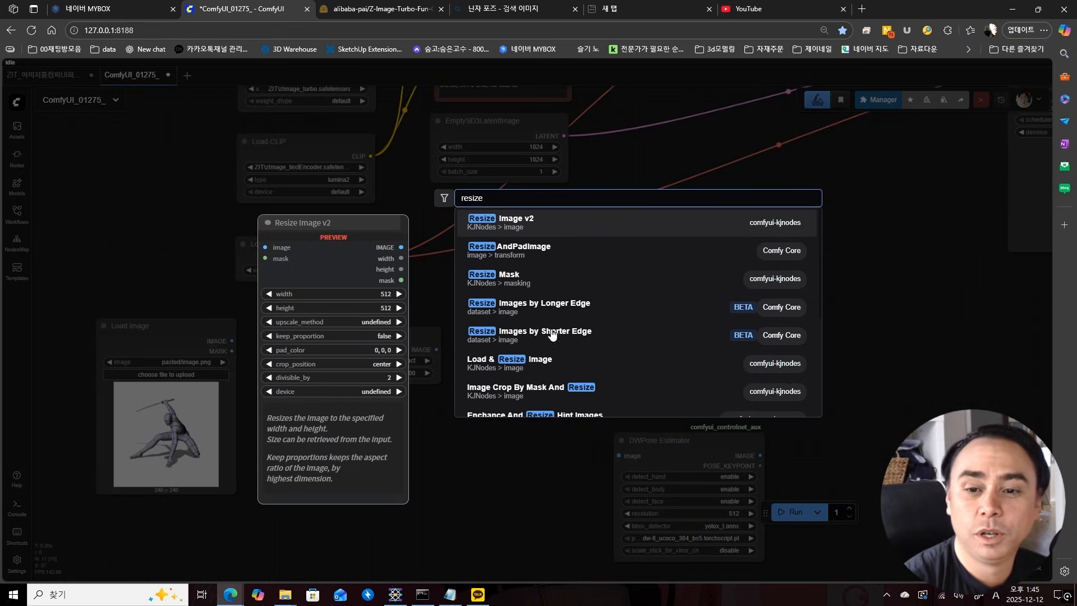
pyautogui.click(548, 227)
pyautogui.moveTo(578, 378); pyautogui.dragTo(510, 340)
pyautogui.moveTo(401, 334); pyautogui.dragTo(402, 326)
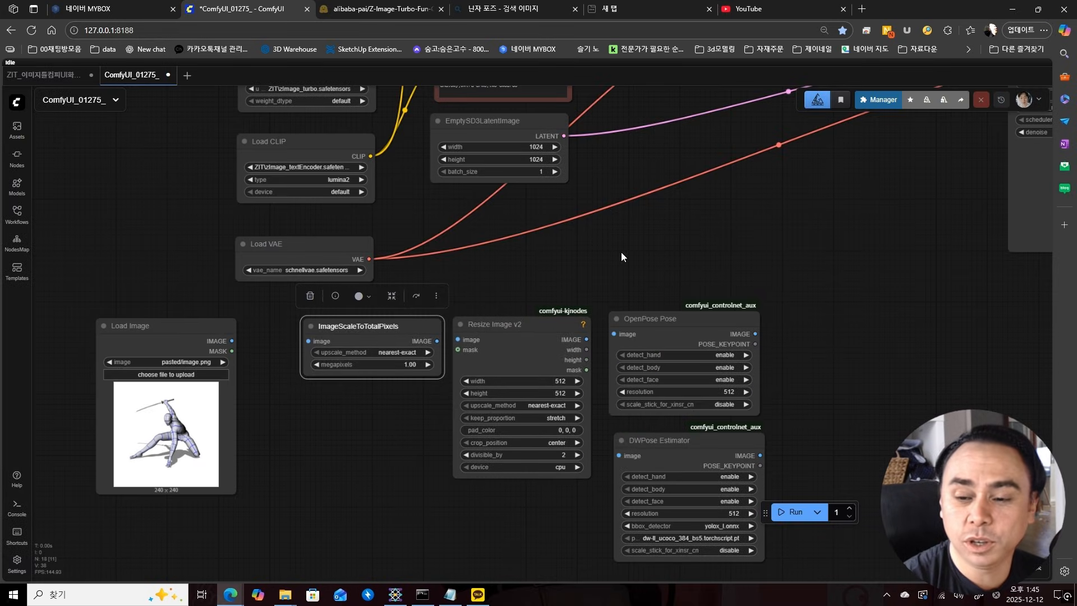
# - Search the nodes for "empty" and add an Empty Latent Image Presets node
pyautogui.moveTo(616, 205); pyautogui.dragTo(501, 262)
pyautogui.doubleClick(501, 262)
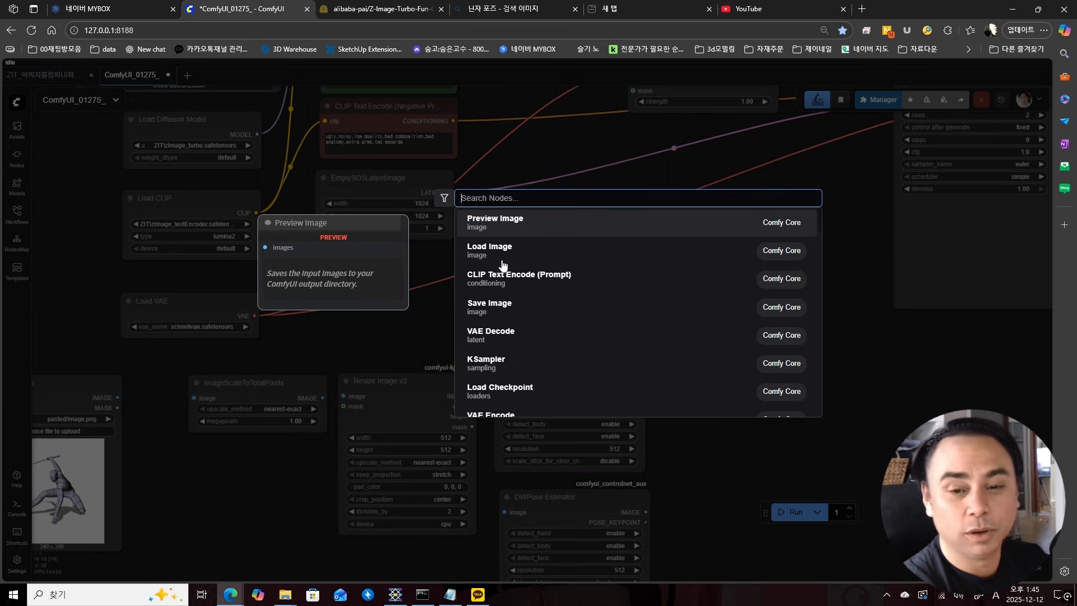
pyautogui.write('empty')
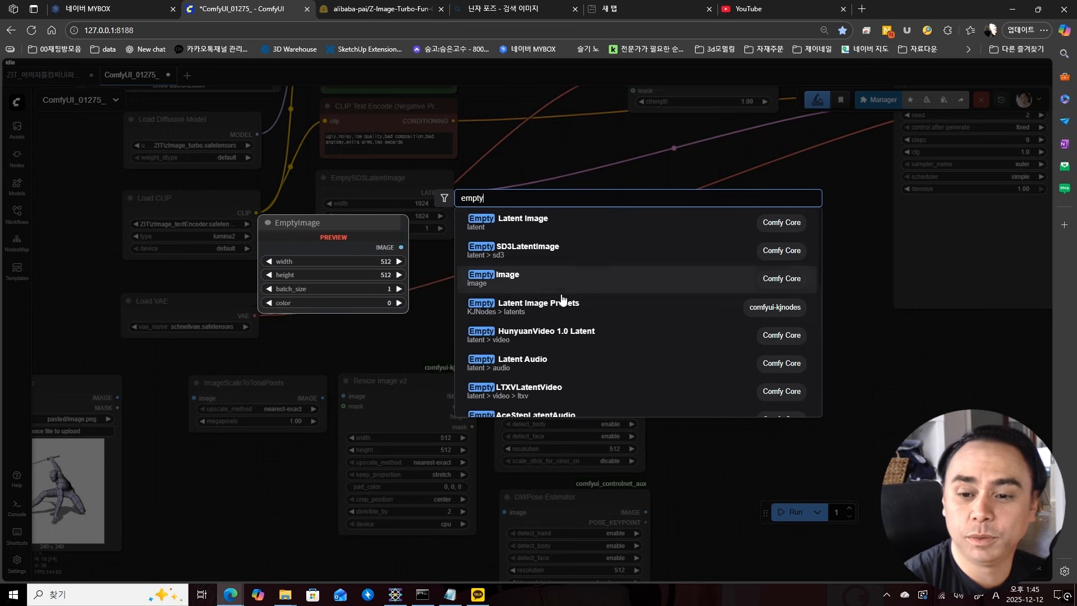
pyautogui.click(548, 313)
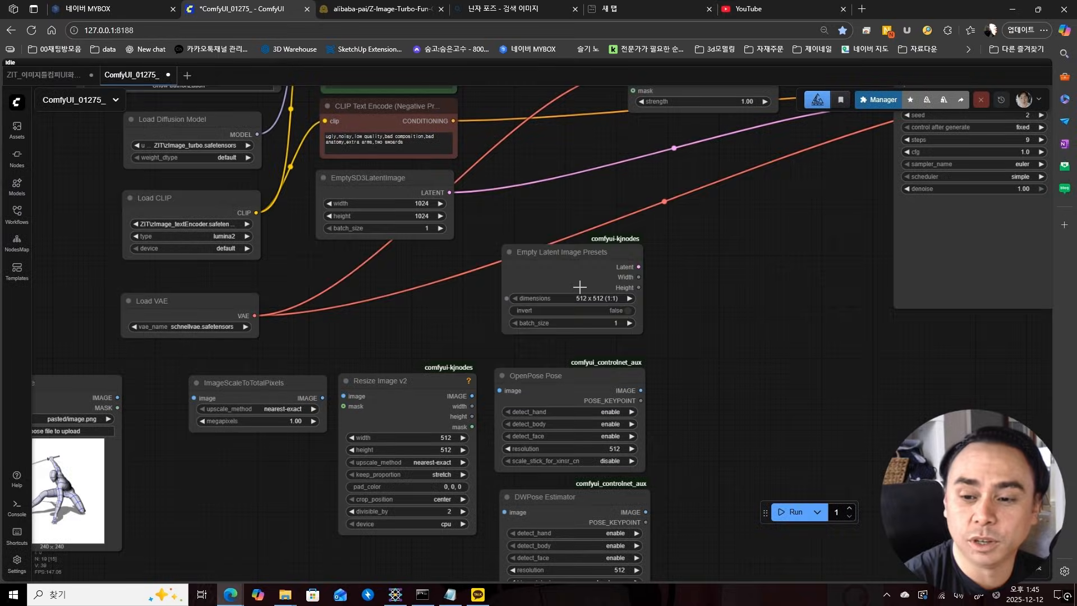
# - Replace the EmptySD3LatentImage node with Empty Latent Image Presets and connect its Latent output to KSampler's latent_image input
pyautogui.moveTo(577, 289); pyautogui.dragTo(368, 186)
pyautogui.click(419, 194)
pyautogui.press('Delete')
pyautogui.moveTo(479, 190); pyautogui.dragTo(871, 245)
pyautogui.moveTo(400, 363); pyautogui.dragTo(478, 271)
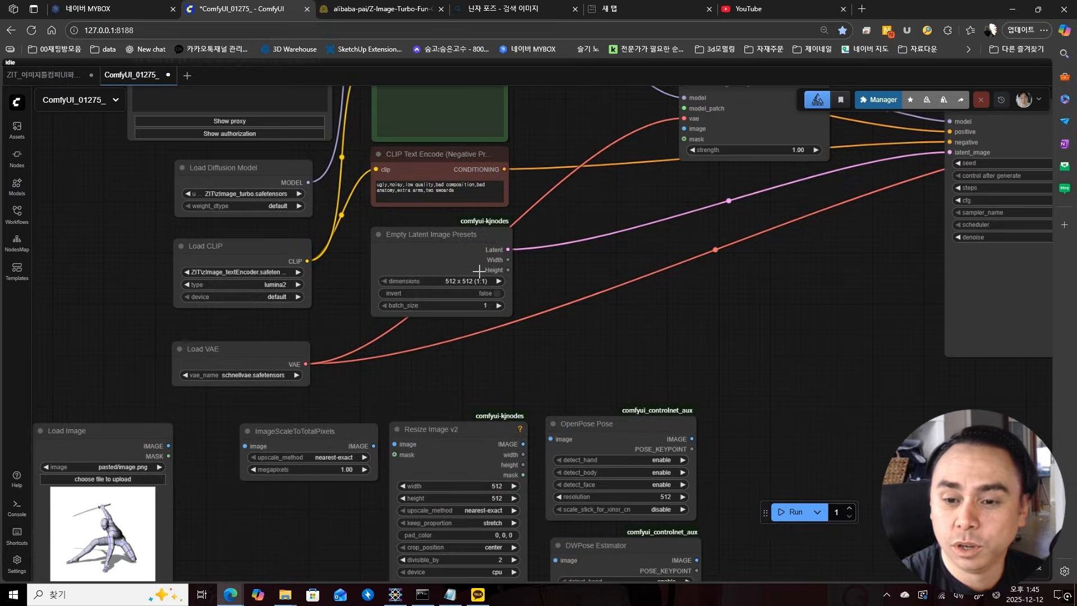
# - Connect the Width and Height outputs of Empty Latent Image Presets to the width and height inputs of Resize Image v2
pyautogui.scroll(6, 479, 271)
pyautogui.scroll(-4, 577, 329)
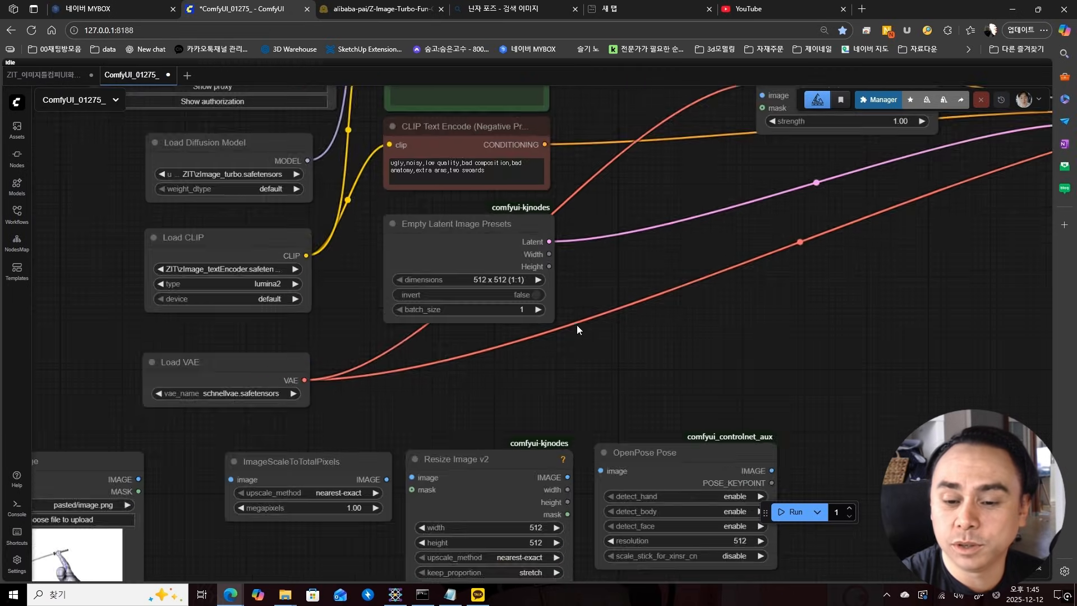
pyautogui.scroll(-3, 577, 325)
pyautogui.scroll(4, 553, 345)
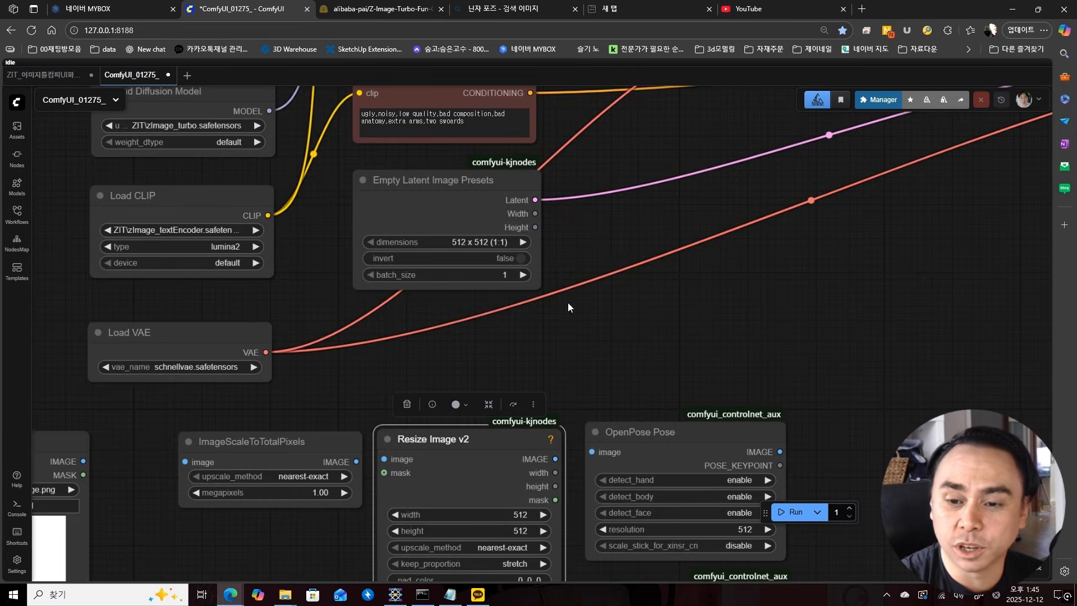
pyautogui.moveTo(568, 302); pyautogui.dragTo(575, 229)
pyautogui.moveTo(535, 141); pyautogui.dragTo(384, 397)
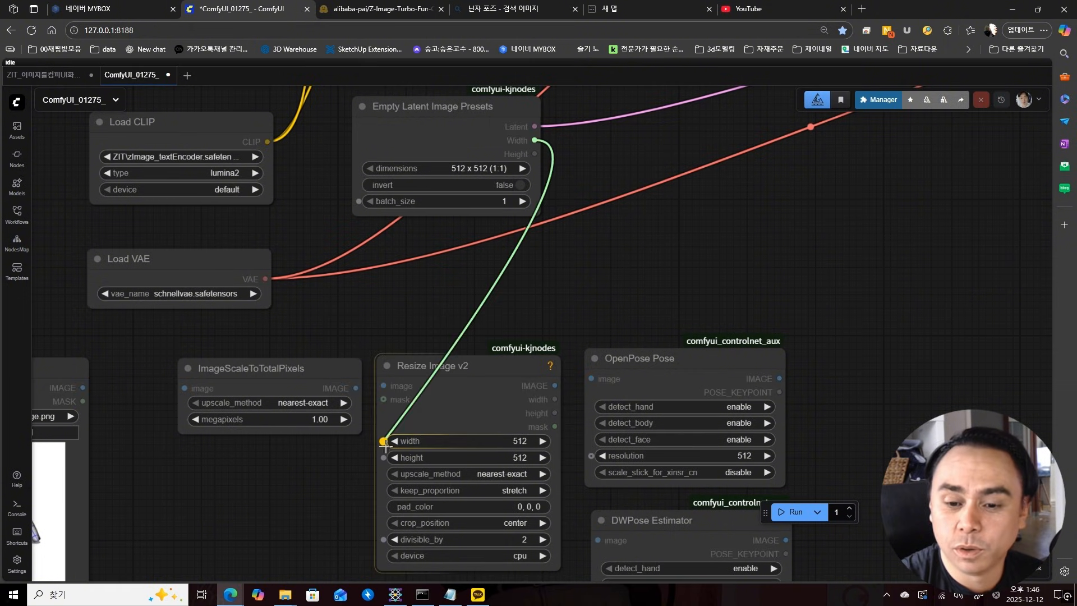
pyautogui.moveTo(384, 446); pyautogui.dragTo(384, 442)
pyautogui.moveTo(534, 153); pyautogui.dragTo(382, 457)
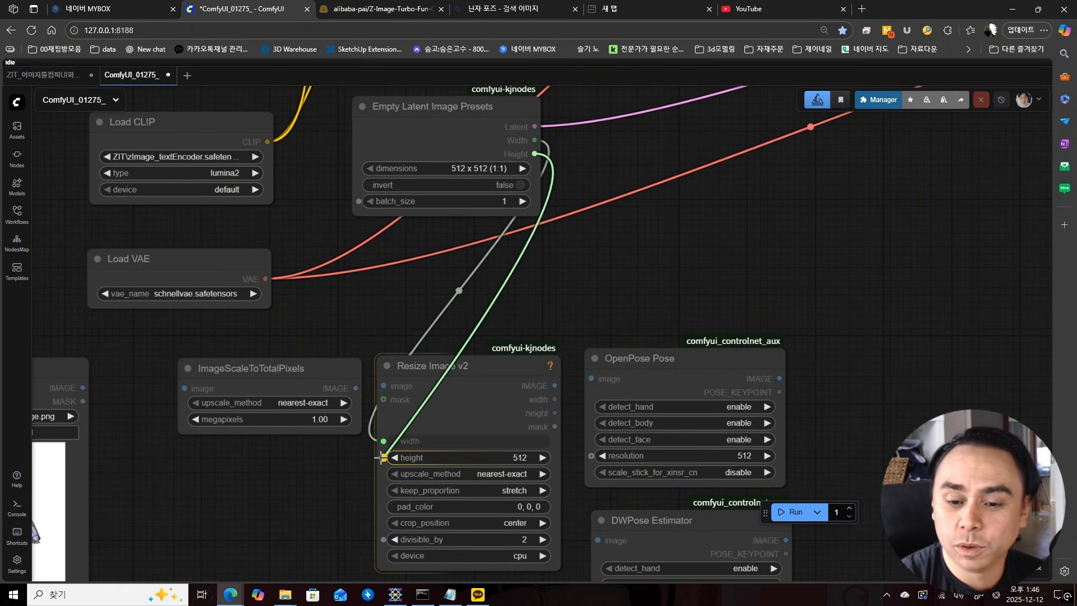
pyautogui.moveTo(457, 404); pyautogui.dragTo(655, 127)
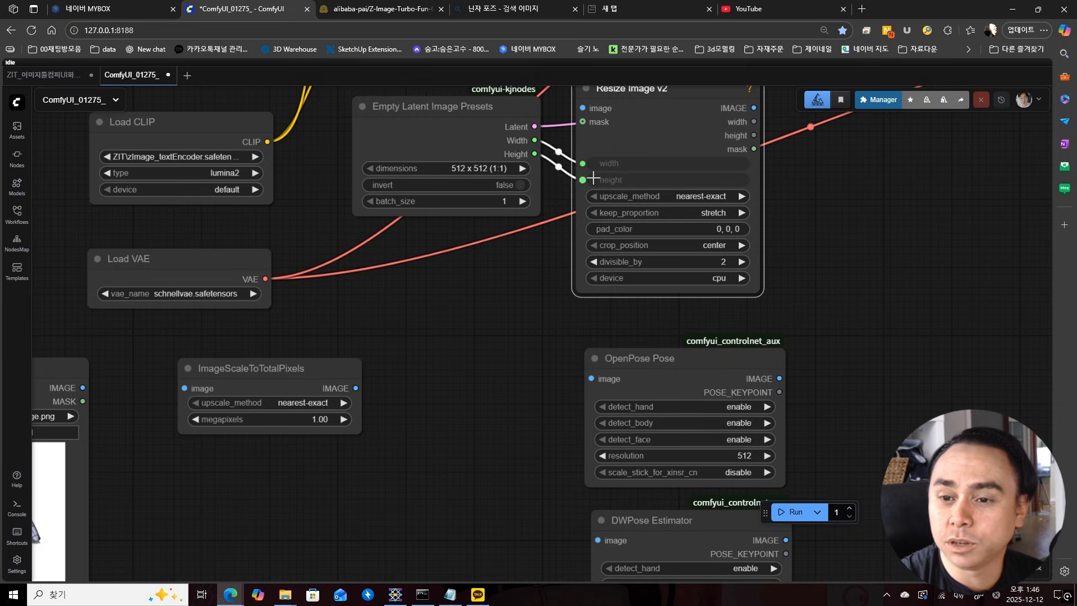
pyautogui.hotkey('ctrl', 'z')
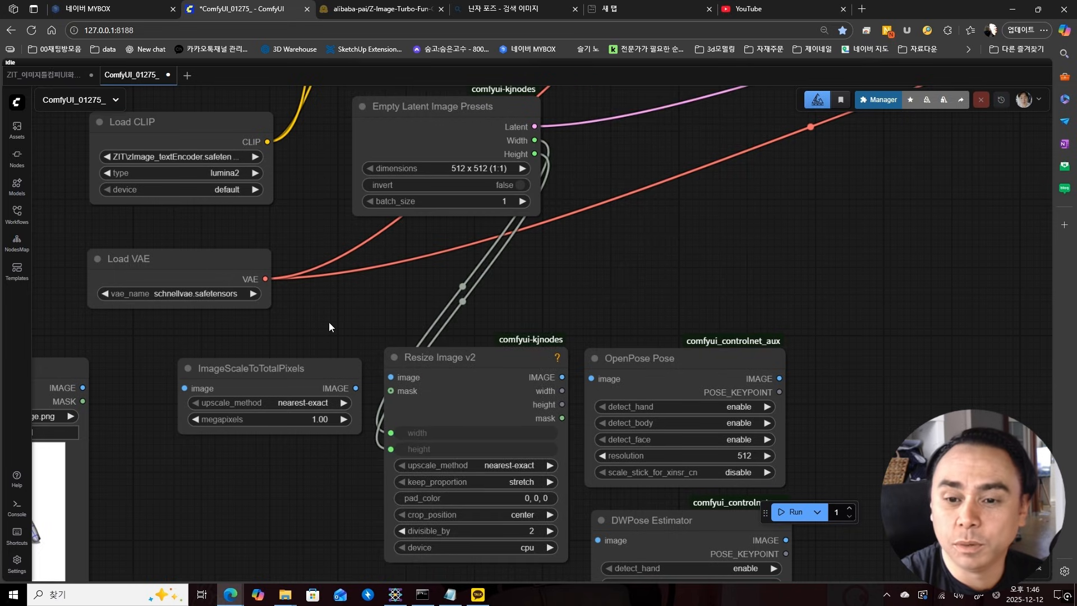
# - Set the dimensions of Empty Latent Image Presets to 1024 x 1024 (1:1)
pyautogui.click(468, 170)
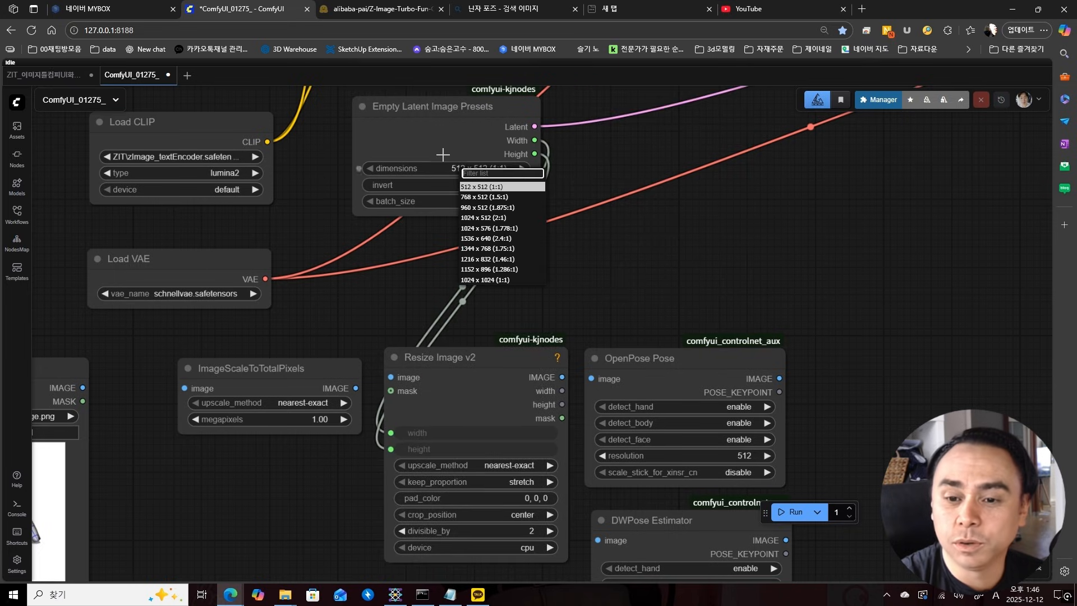
pyautogui.click(481, 228)
pyautogui.click(481, 166)
pyautogui.click(492, 273)
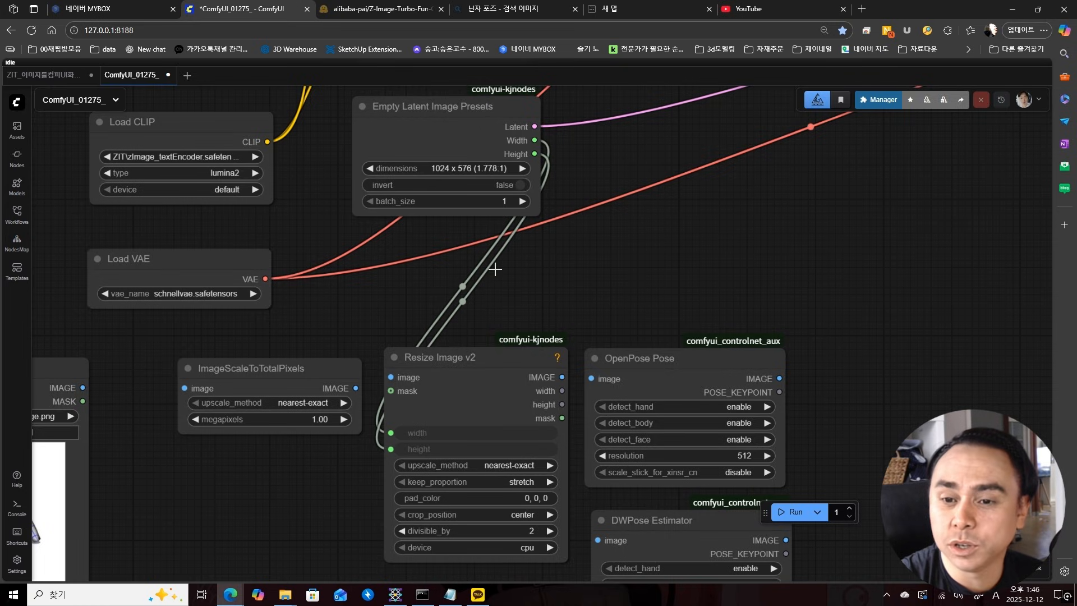
# - Connect Load Image's IMAGE output to ImageScaleToTotalPixels and that node's IMAGE output to Resize Image v2
pyautogui.moveTo(425, 316); pyautogui.dragTo(644, 263)
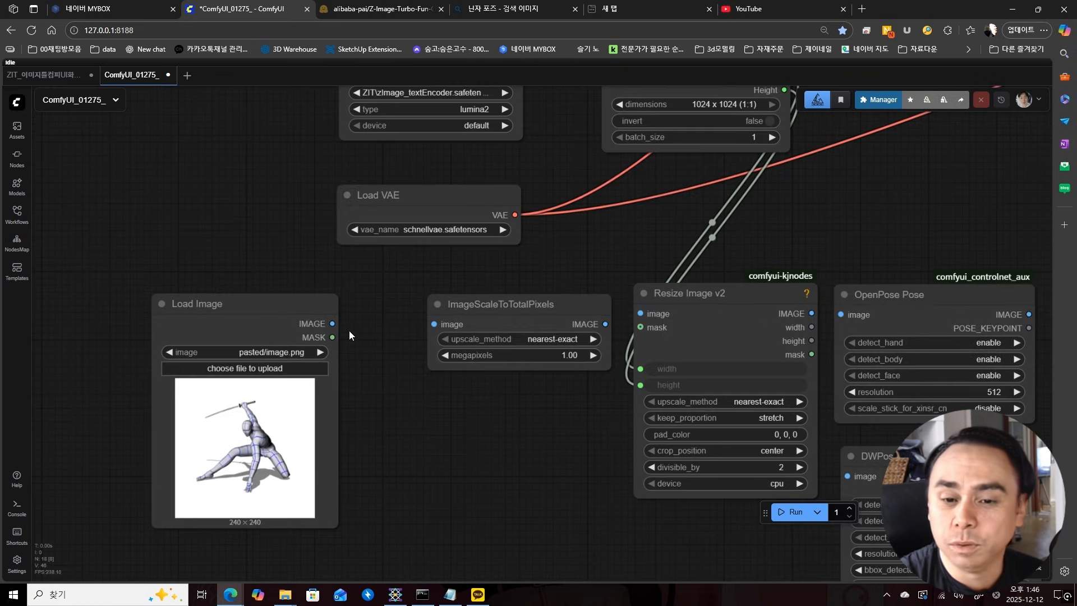
pyautogui.moveTo(332, 324); pyautogui.dragTo(435, 324)
pyautogui.moveTo(481, 272); pyautogui.dragTo(405, 273)
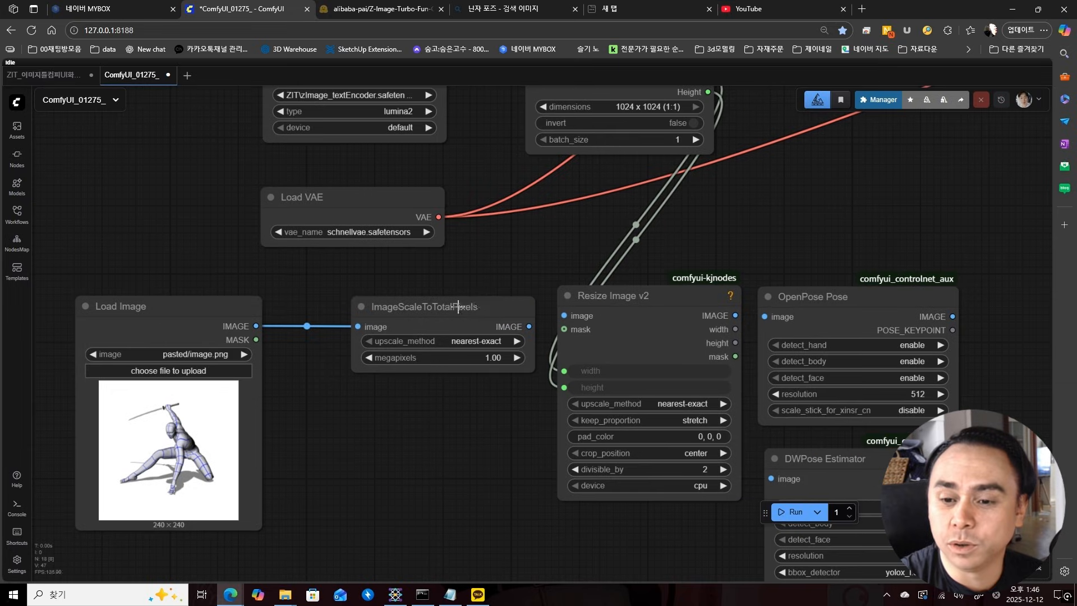
pyautogui.click(457, 306)
pyautogui.moveTo(497, 326); pyautogui.dragTo(564, 316)
# - Connect the IMAGE output of Resize Image v2 to the image inputs of both OpenPose Pose and DWPose Estimator
pyautogui.moveTo(743, 312); pyautogui.dragTo(373, 286)
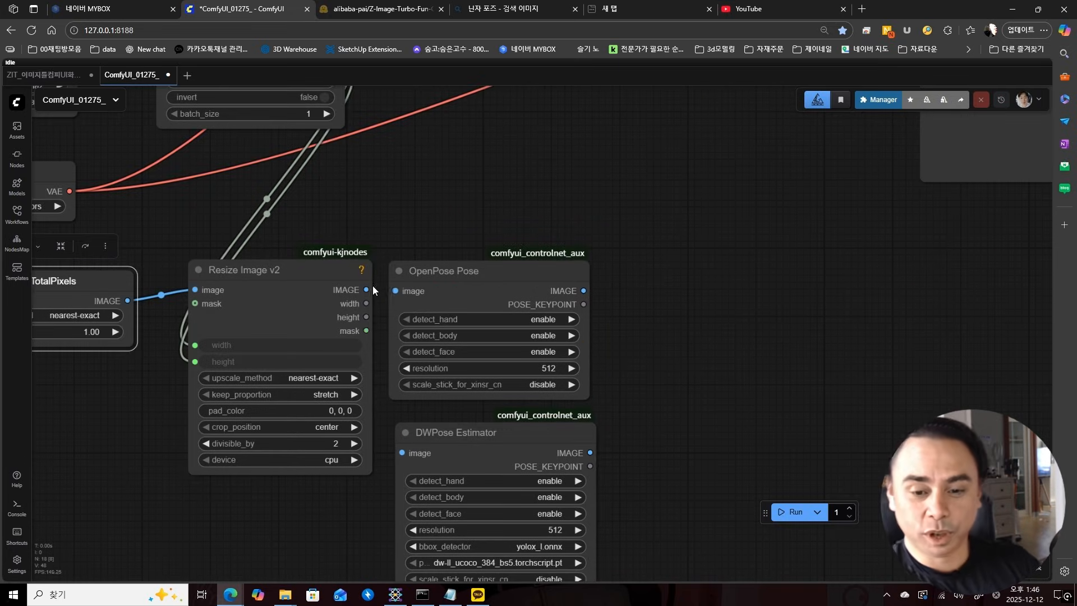
pyautogui.moveTo(365, 289); pyautogui.dragTo(395, 291)
pyautogui.moveTo(658, 385); pyautogui.dragTo(663, 261)
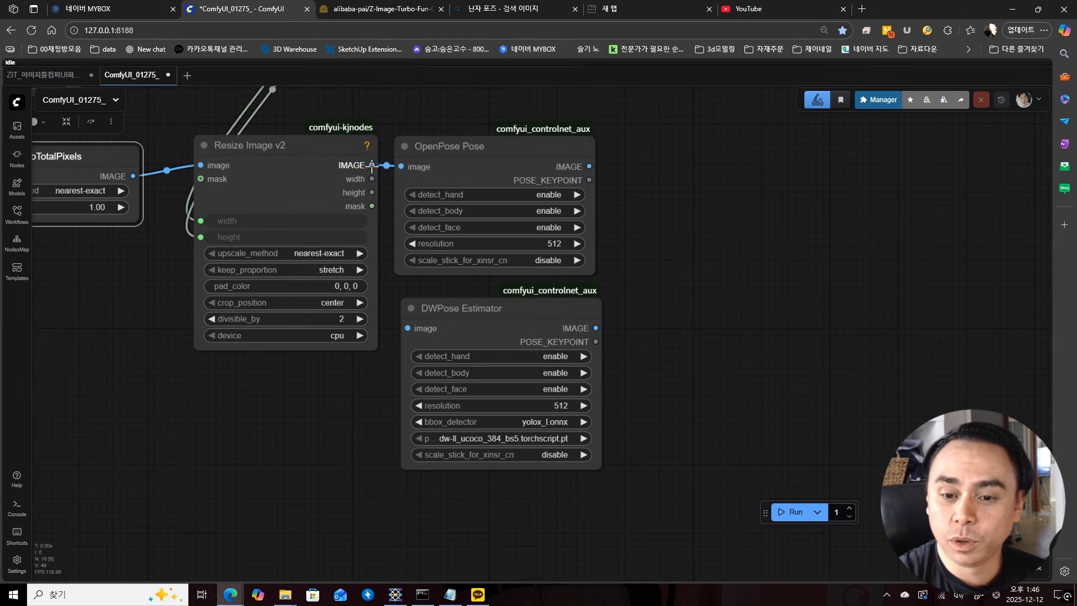
pyautogui.moveTo(371, 165); pyautogui.dragTo(408, 329)
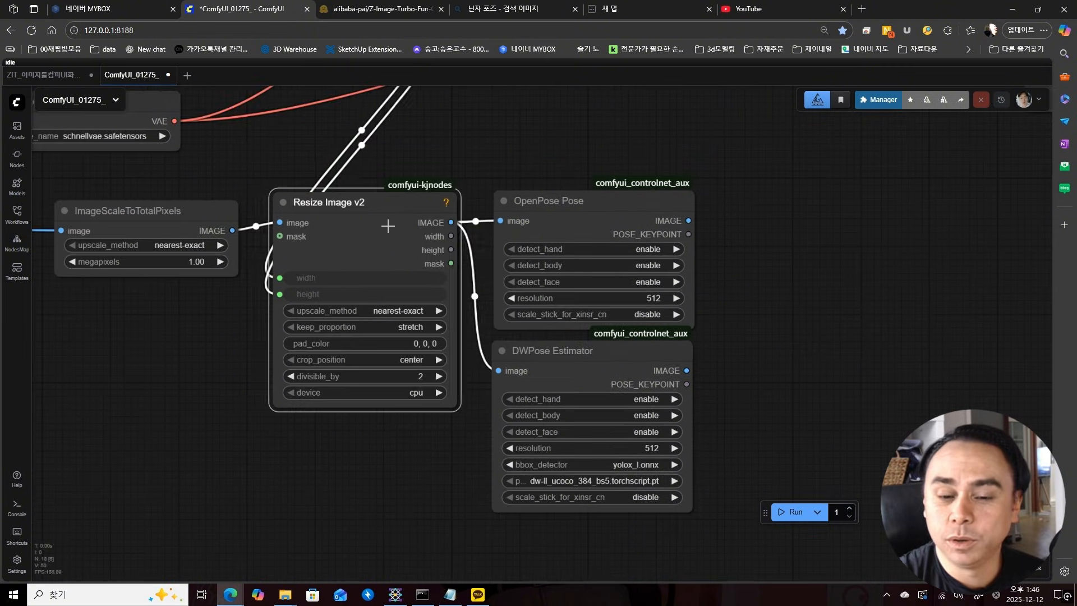
pyautogui.moveTo(387, 226); pyautogui.dragTo(384, 226)
# - Set Resize Image v2's upscale_method to lanczos and its keep_proportion to crop
pyautogui.scroll(5, 353, 343)
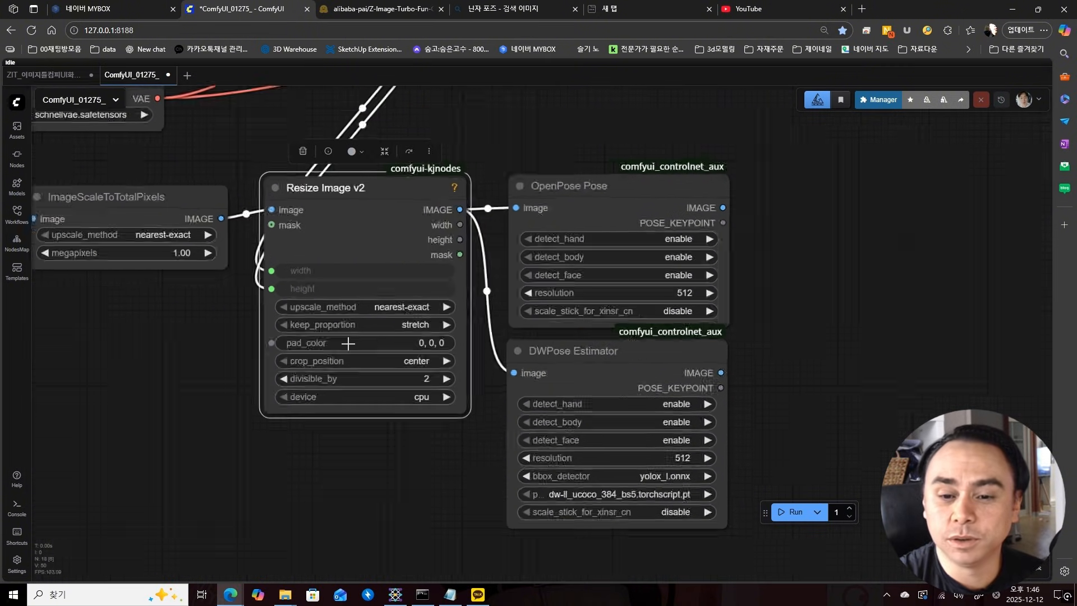
pyautogui.click(416, 294)
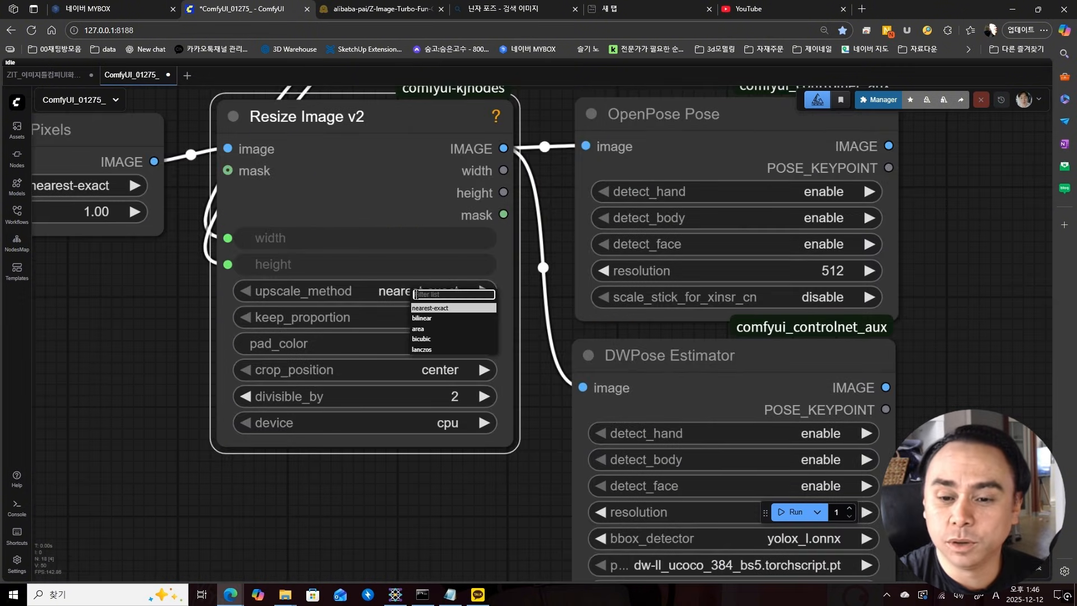
pyautogui.click(415, 349)
pyautogui.click(427, 317)
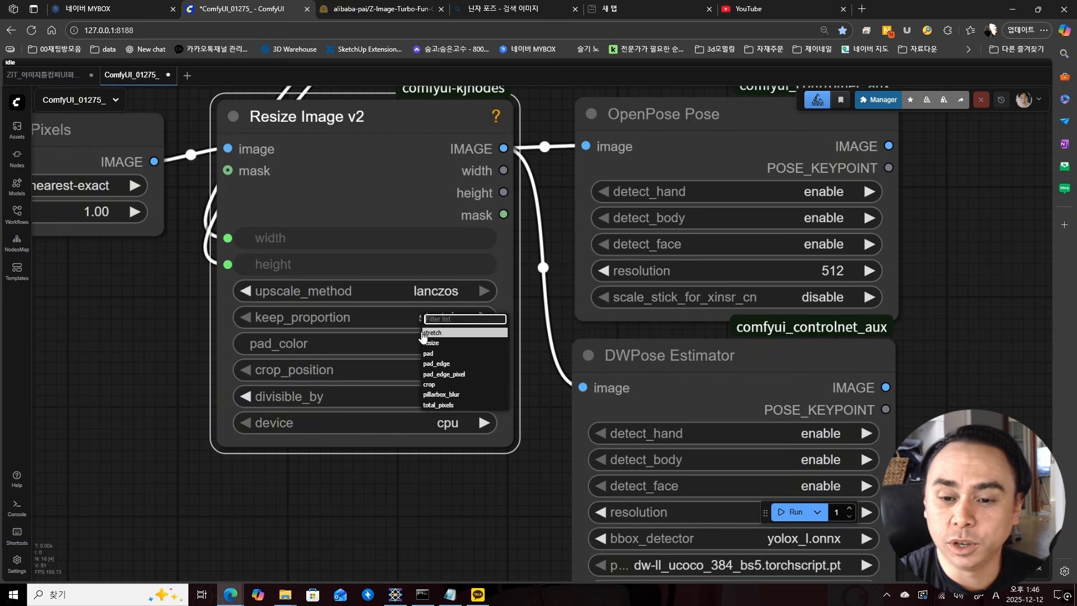
pyautogui.click(429, 385)
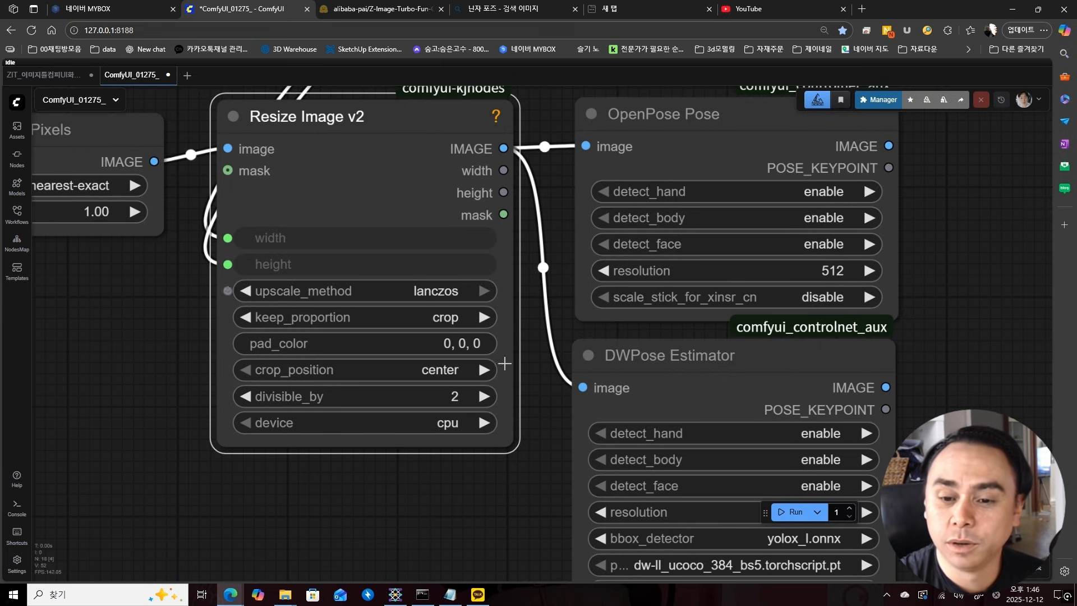
# - Set the upscale_method of ImageScaleToTotalPixels to lanczos
pyautogui.scroll(-5, 505, 364)
pyautogui.hscroll(-3, 367, 391)
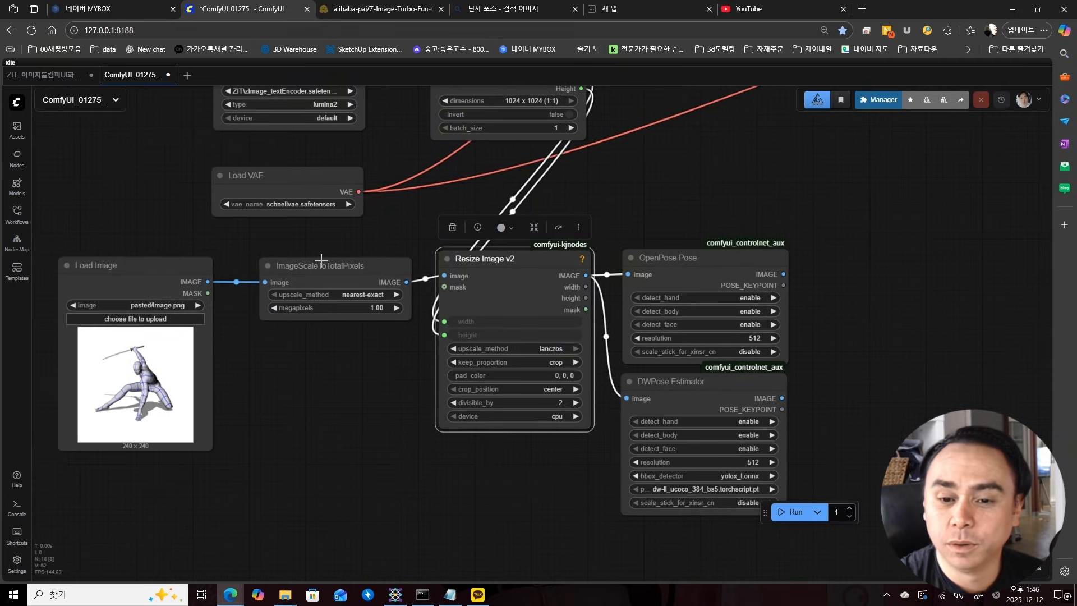
pyautogui.click(321, 259)
pyautogui.scroll(5, 346, 302)
pyautogui.click(353, 292)
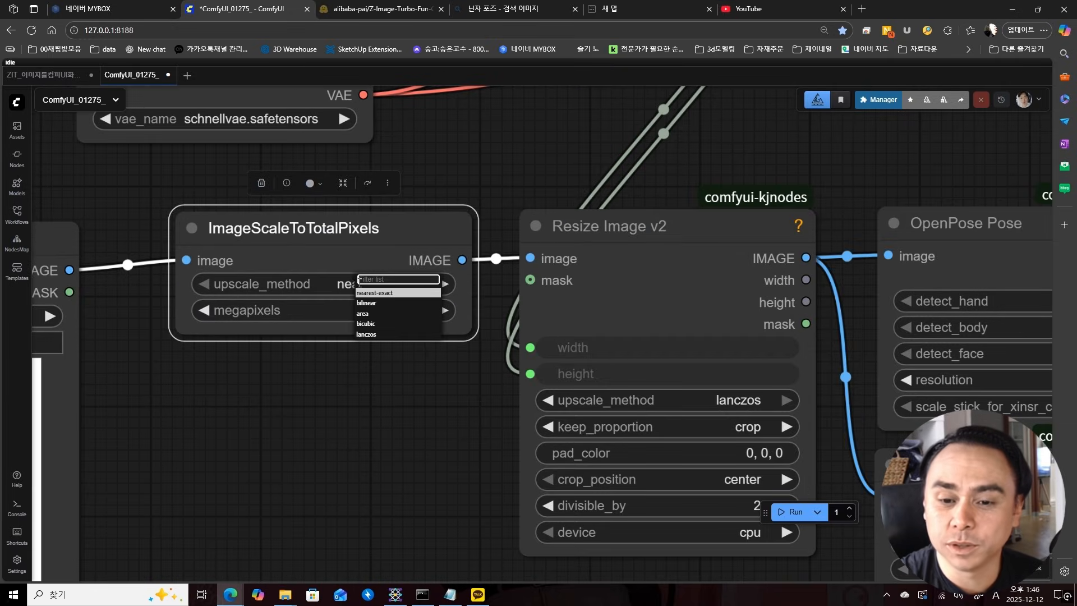
pyautogui.click(365, 334)
# - Add a Preview Image node to the IMAGE output of OpenPose Pose and another to that of DWPose Estimator
pyautogui.scroll(-5, 366, 355)
pyautogui.click(650, 297)
pyautogui.click(673, 416)
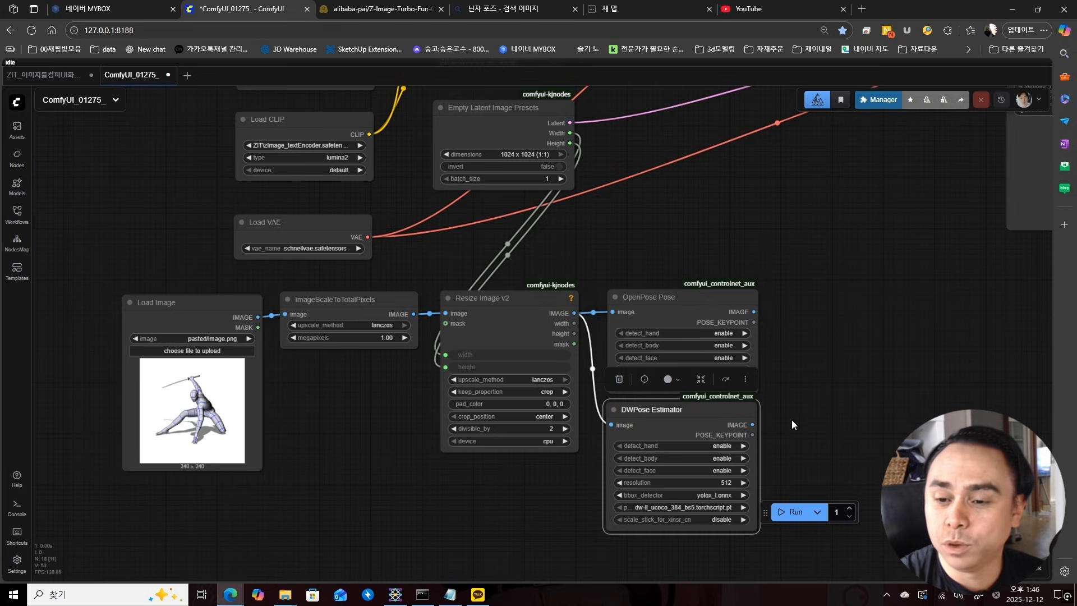
pyautogui.hscroll(5, 793, 425)
pyautogui.moveTo(456, 278); pyautogui.dragTo(532, 275)
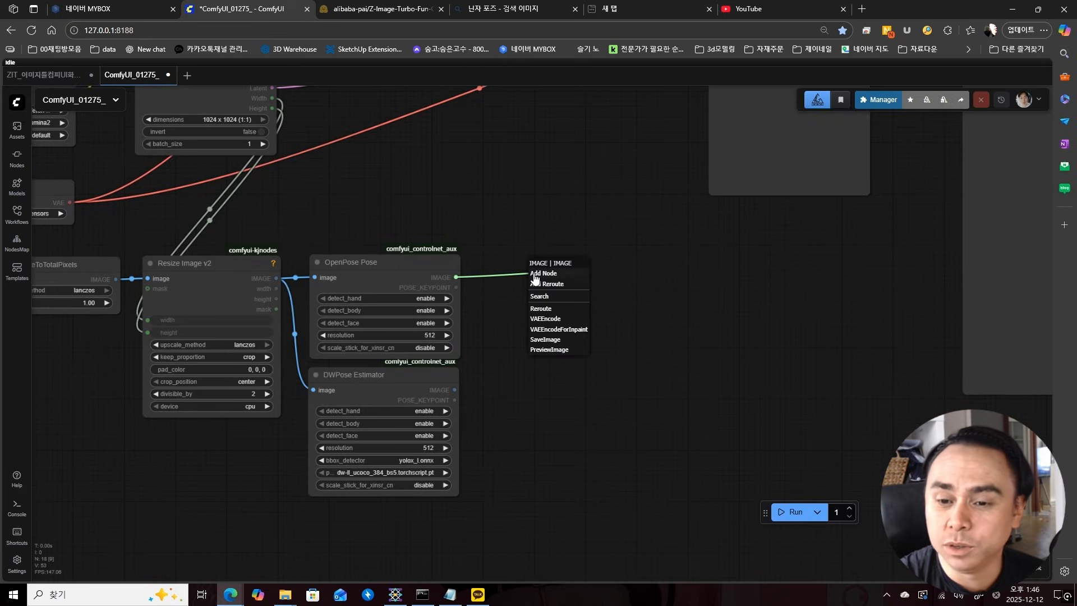
pyautogui.click(556, 340)
pyautogui.moveTo(455, 390); pyautogui.dragTo(555, 373)
pyautogui.click(567, 471)
# - Arrange the two Preview Image nodes beside their pose nodes and select DWPose Estimator to check its settings
pyautogui.moveTo(566, 266); pyautogui.dragTo(563, 264)
pyautogui.moveTo(577, 317); pyautogui.dragTo(683, 298)
pyautogui.click(684, 297)
pyautogui.moveTo(593, 321); pyautogui.dragTo(742, 314)
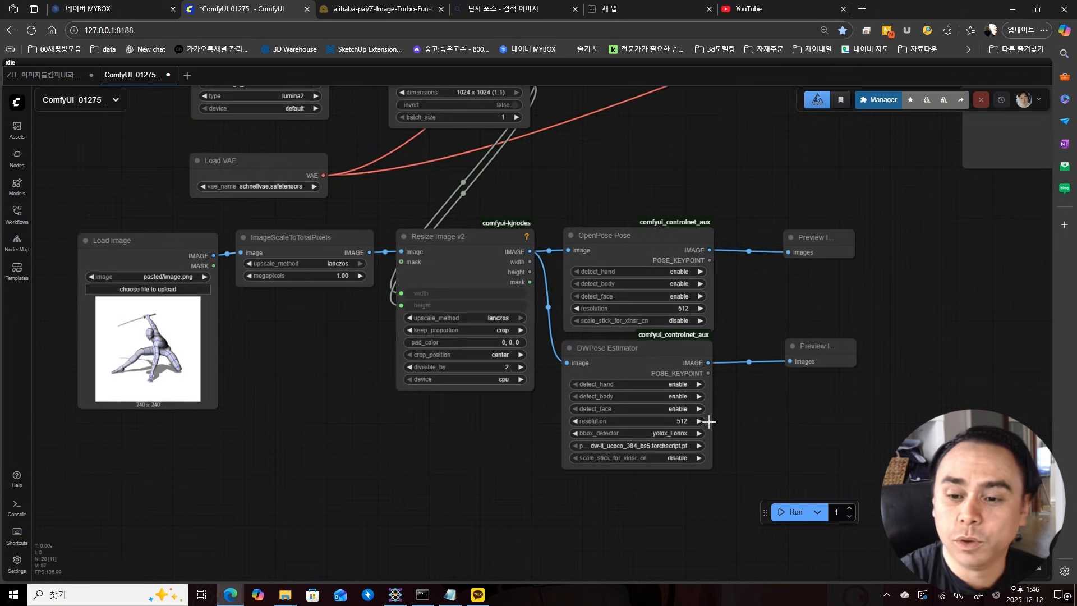
pyautogui.scroll(5, 708, 422)
pyautogui.click(522, 310)
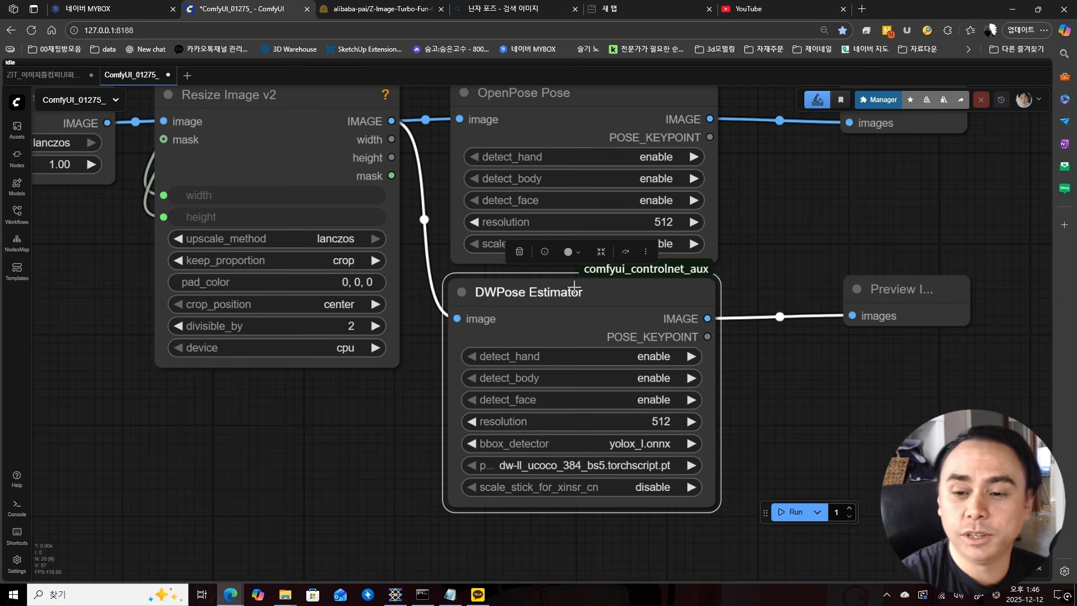
pyautogui.scroll(-5, 711, 316)
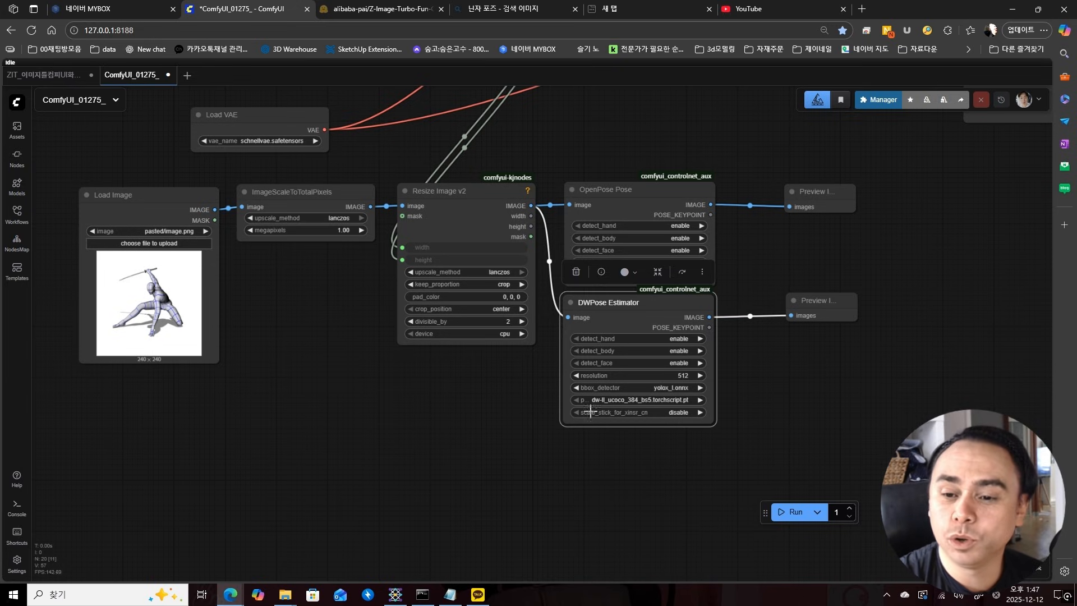
# - Examine the sword-wielding reference pose in the Load Image node and how it feeds the pose nodes
pyautogui.scroll(5, 167, 328)
pyautogui.scroll(4, 264, 320)
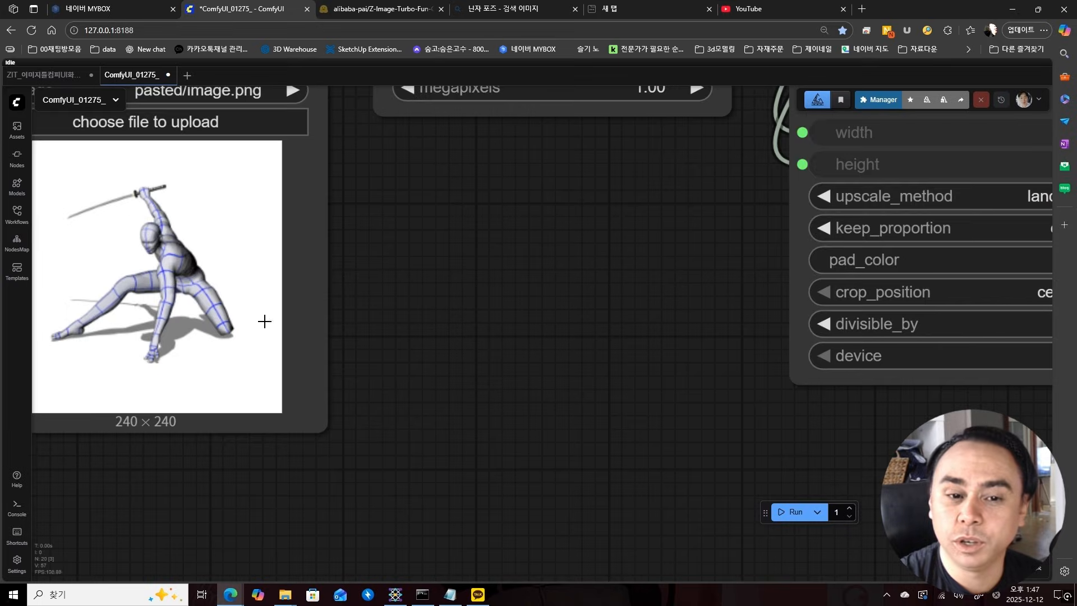
pyautogui.scroll(2, 325, 181)
pyautogui.scroll(4, 299, 302)
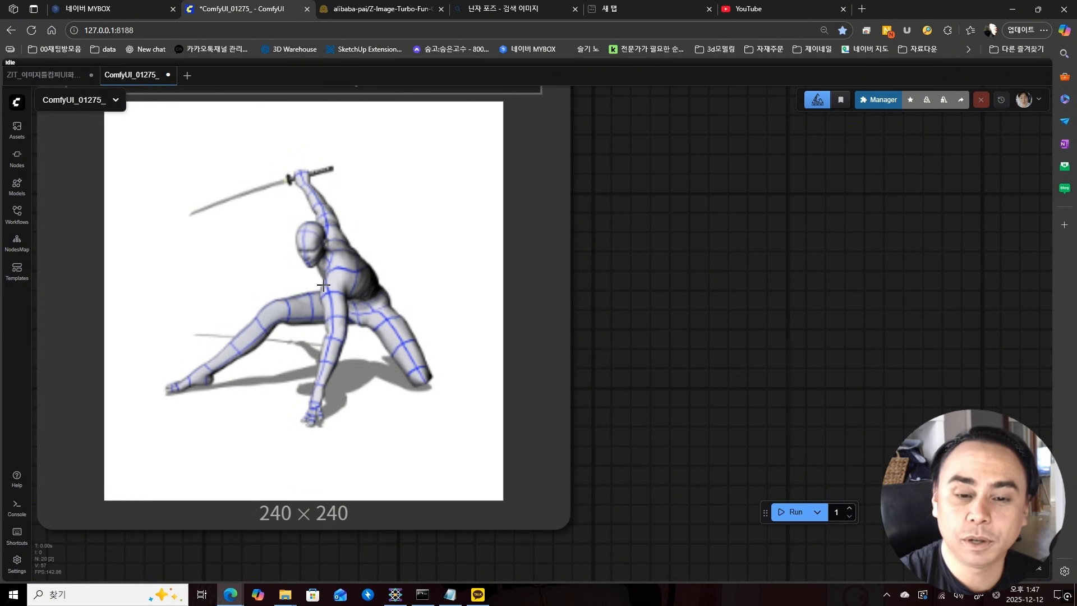
pyautogui.scroll(-10, 347, 343)
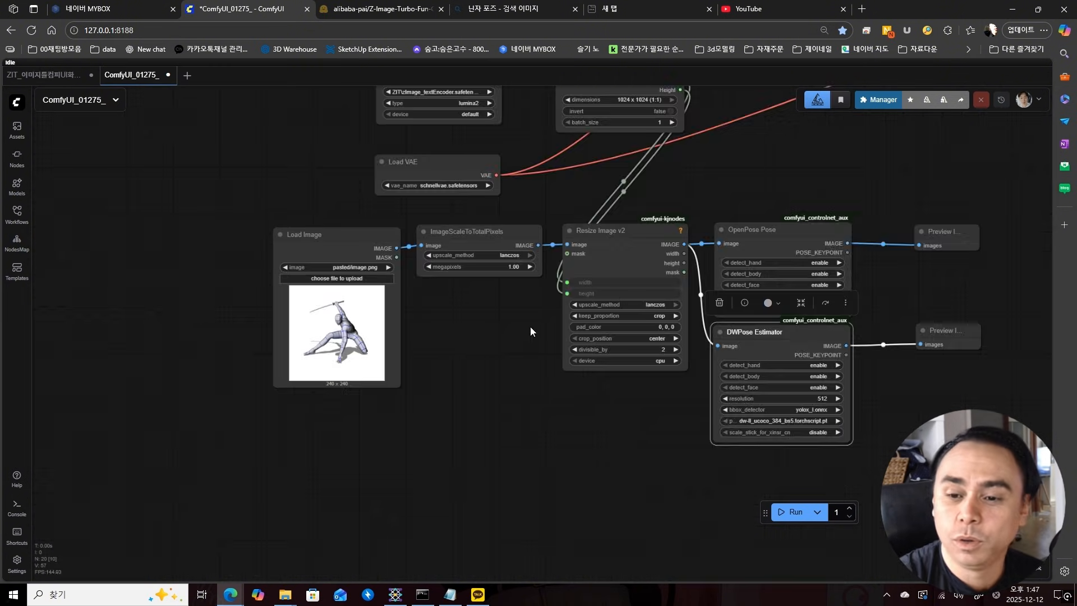
pyautogui.moveTo(530, 327); pyautogui.dragTo(373, 357)
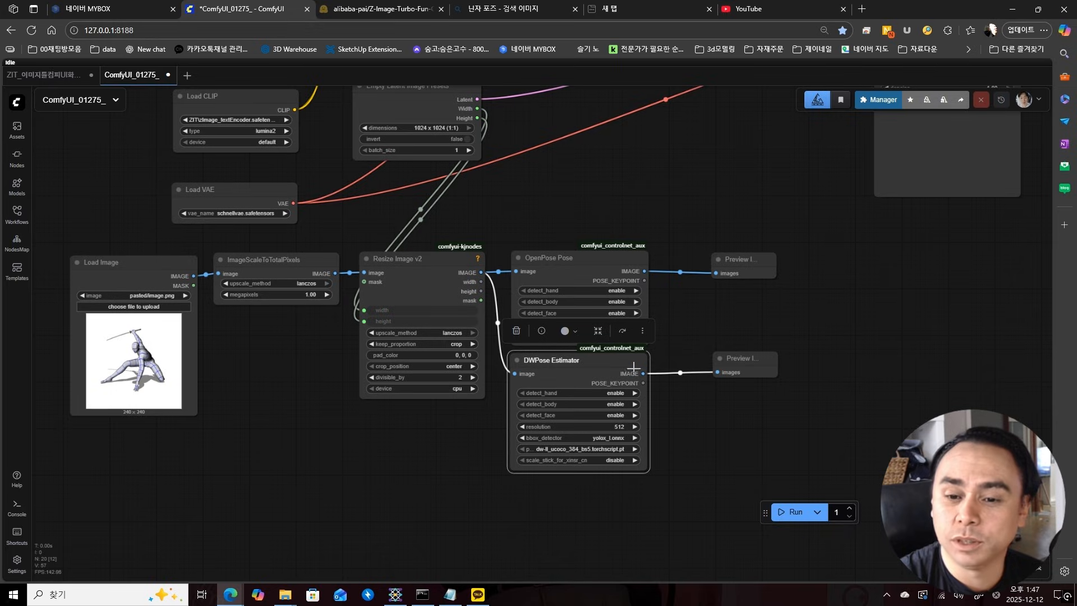
pyautogui.scroll(-8, 561, 172)
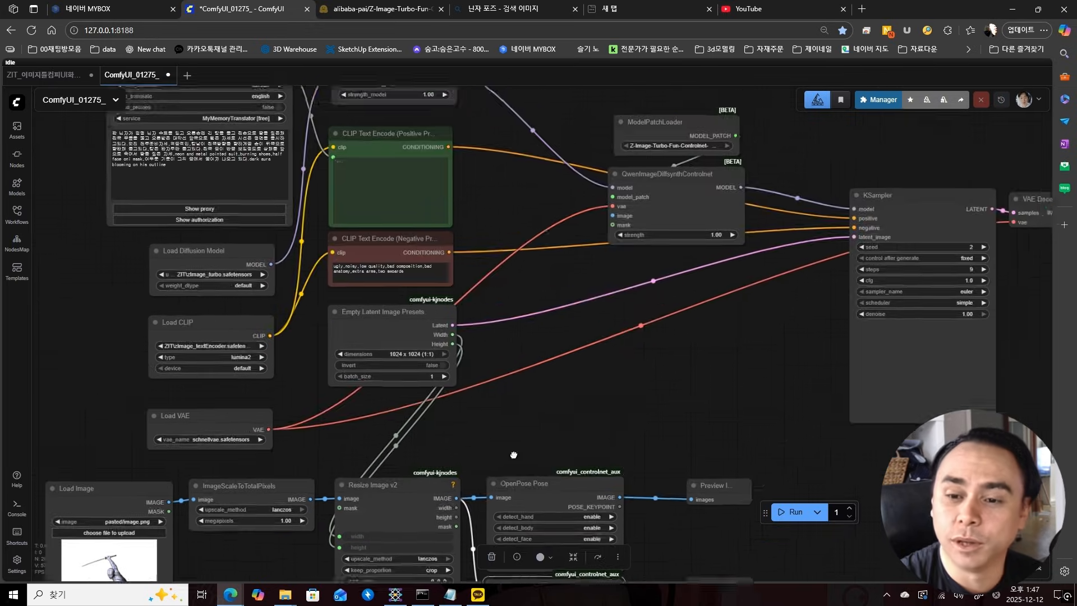
# - Move the main generation nodes up, clear of the pose preprocessing nodes, and enclose them in a group
pyautogui.moveTo(331, 241); pyautogui.dragTo(487, 378)
pyautogui.moveTo(744, 204); pyautogui.dragTo(355, 389)
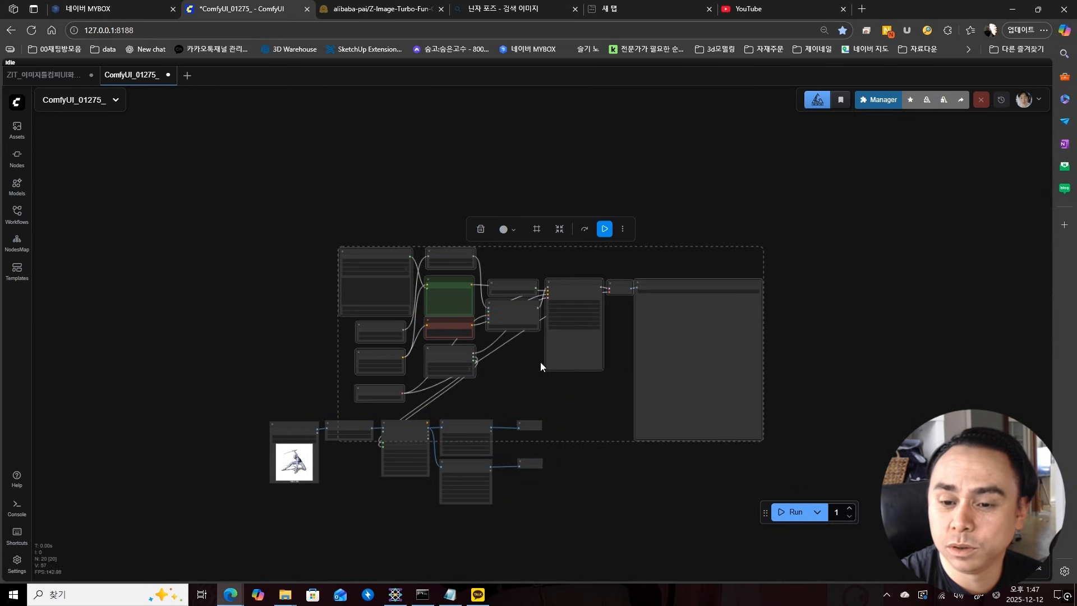
pyautogui.moveTo(571, 352); pyautogui.dragTo(531, 293)
pyautogui.rightClick(504, 329)
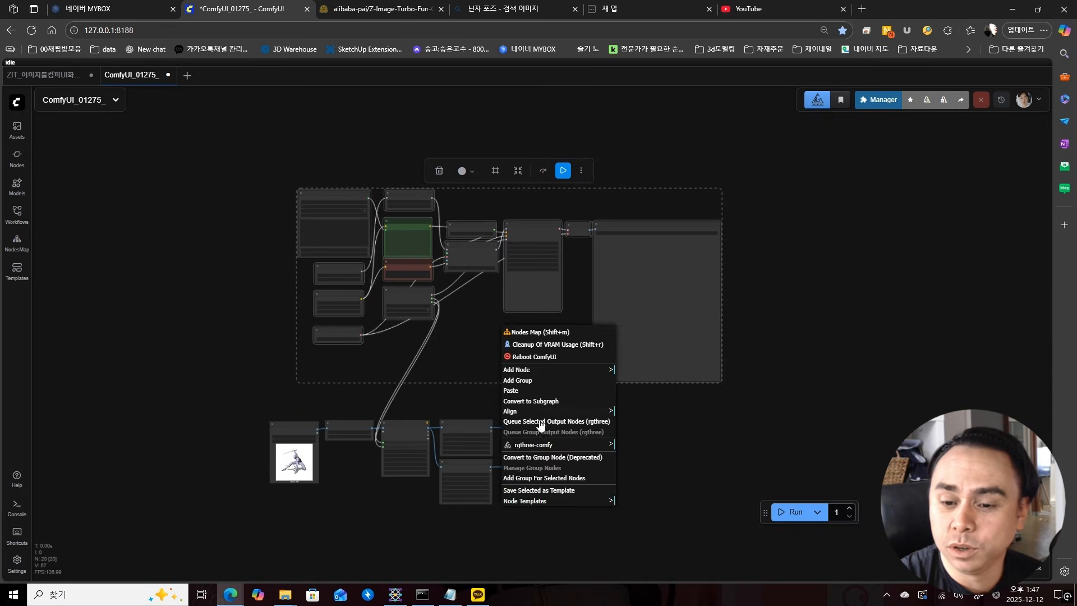
pyautogui.click(538, 477)
pyautogui.scroll(4, 313, 186)
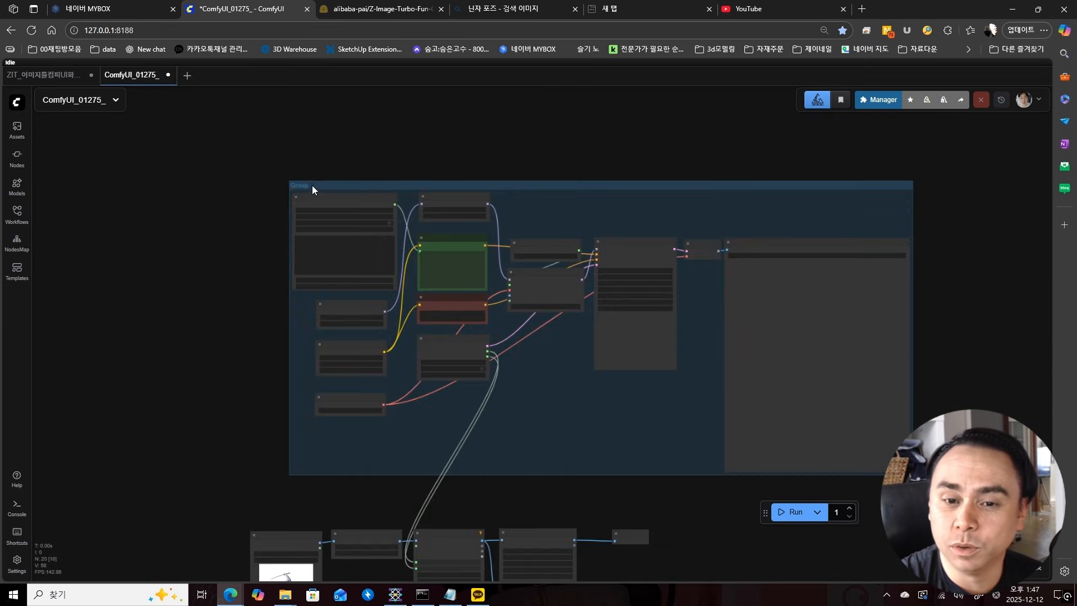
# - Bypass all nodes in the new main generation group
pyautogui.scroll(-4, 513, 194)
pyautogui.click(612, 163)
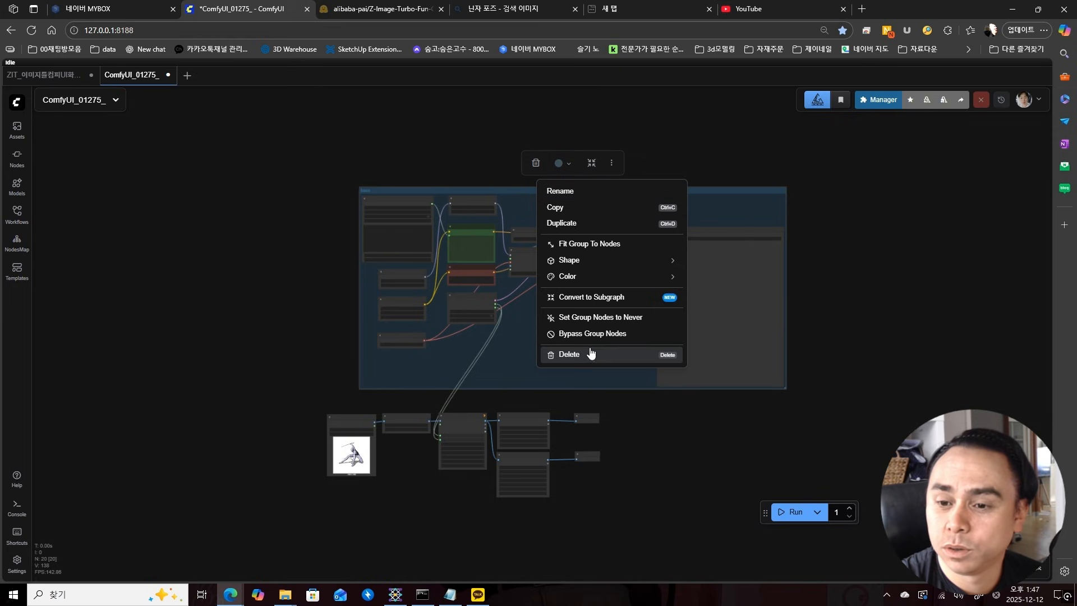
pyautogui.click(603, 337)
# - Connect the width output of Resize Image v2 to the resolution inputs of OpenPose Pose and DWPose Estimator
pyautogui.scroll(5, 476, 412)
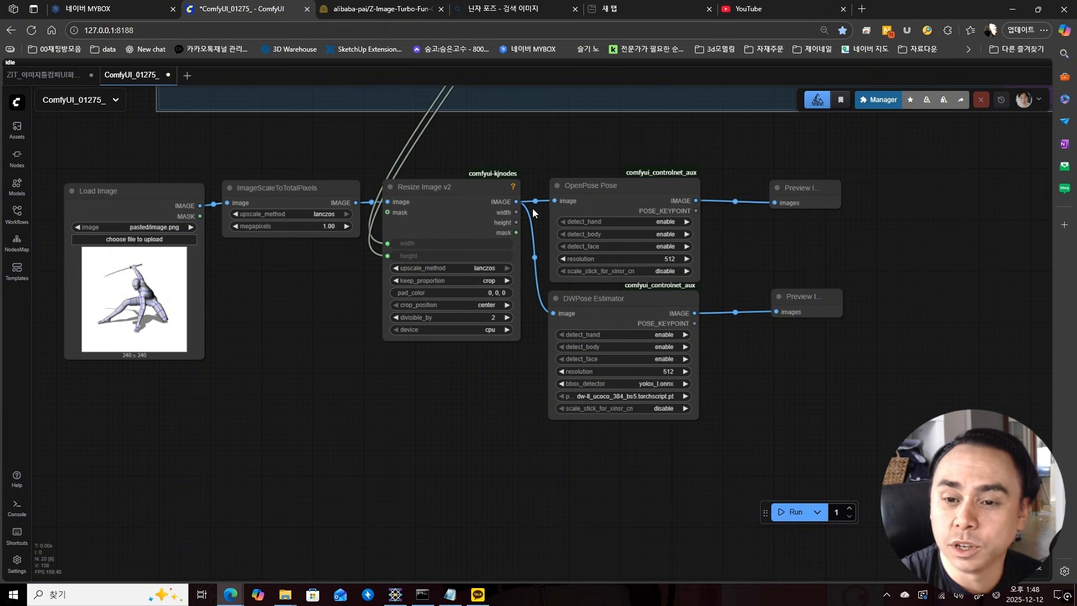
pyautogui.scroll(6, 534, 213)
pyautogui.moveTo(547, 288); pyautogui.dragTo(532, 284)
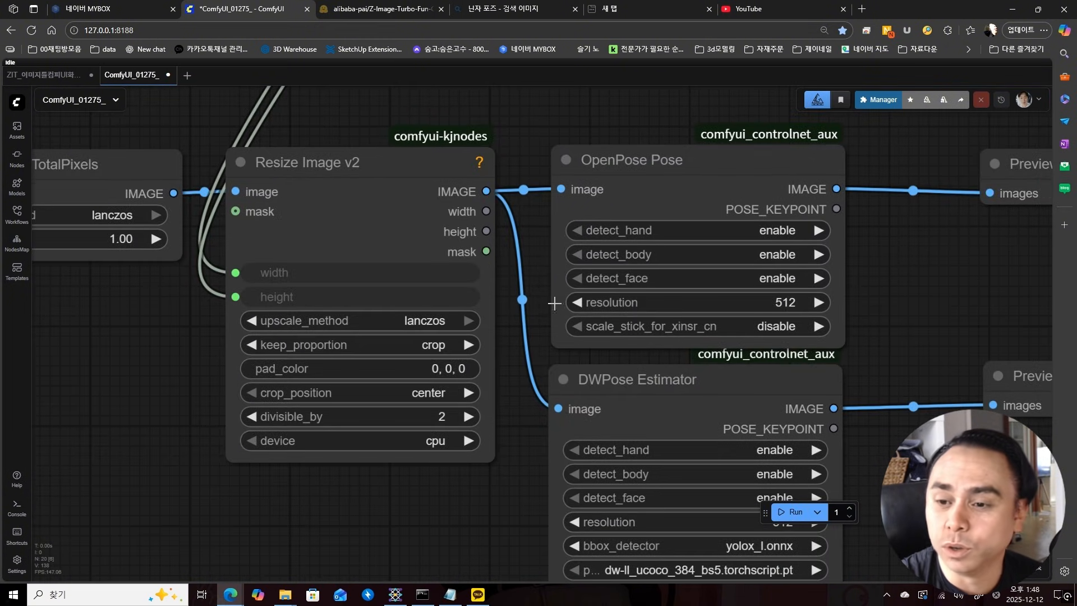
pyautogui.moveTo(486, 212); pyautogui.dragTo(561, 302)
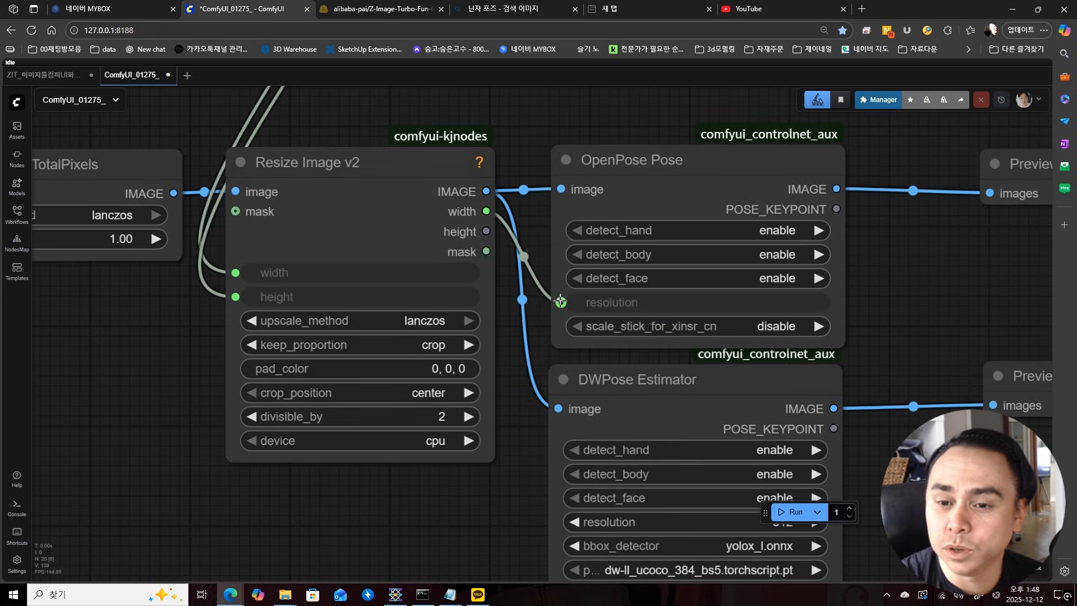
pyautogui.moveTo(486, 211); pyautogui.dragTo(558, 522)
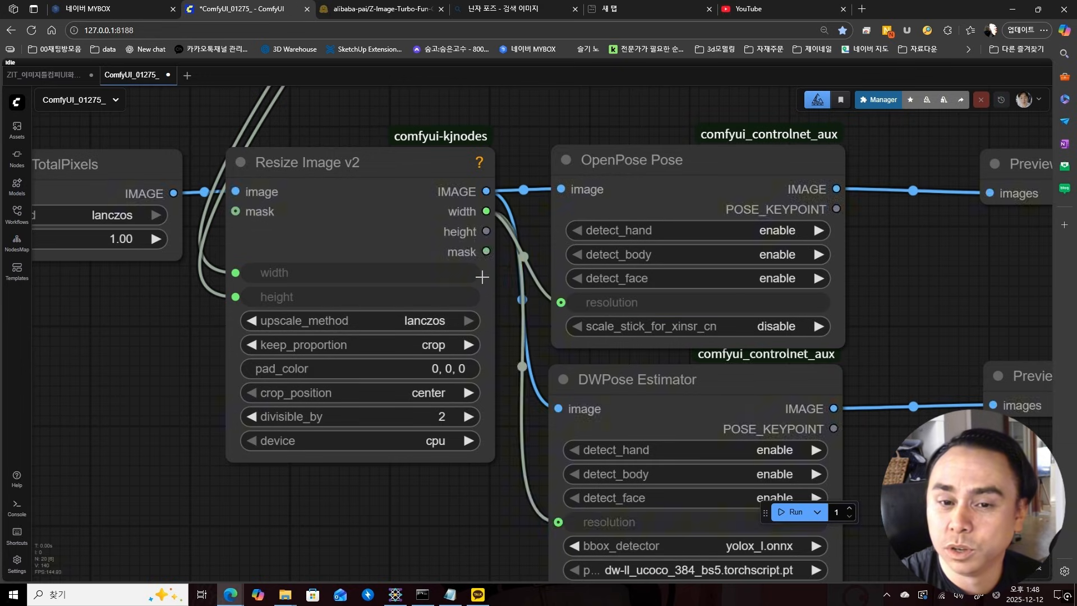
# - Run the workflow to generate the OpenPose and DWPose preview images
pyautogui.scroll(-8, 474, 291)
pyautogui.moveTo(477, 152); pyautogui.dragTo(487, 284)
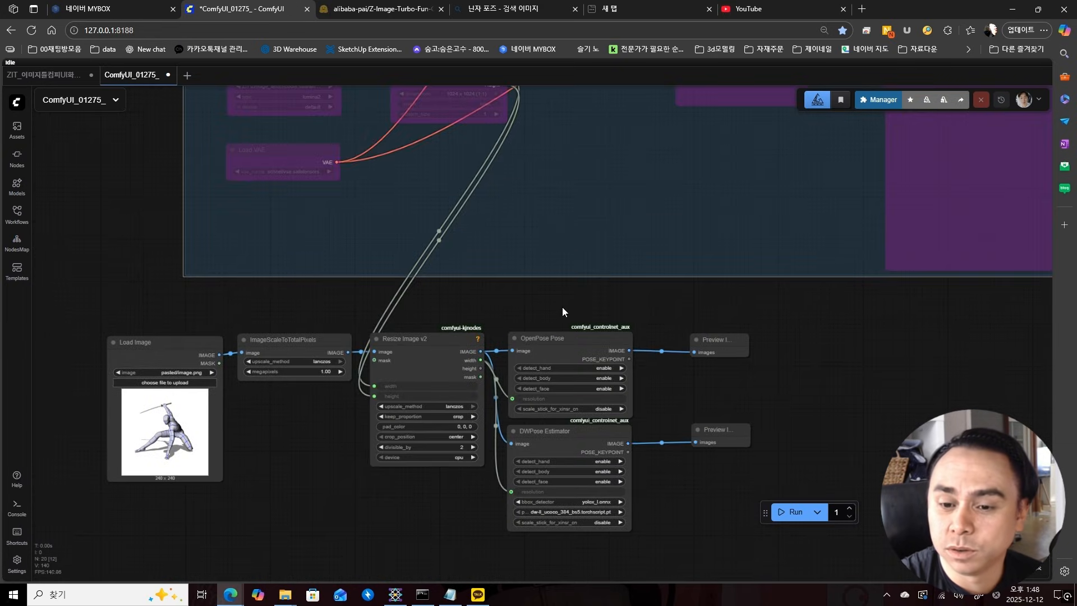
pyautogui.scroll(-3, 550, 309)
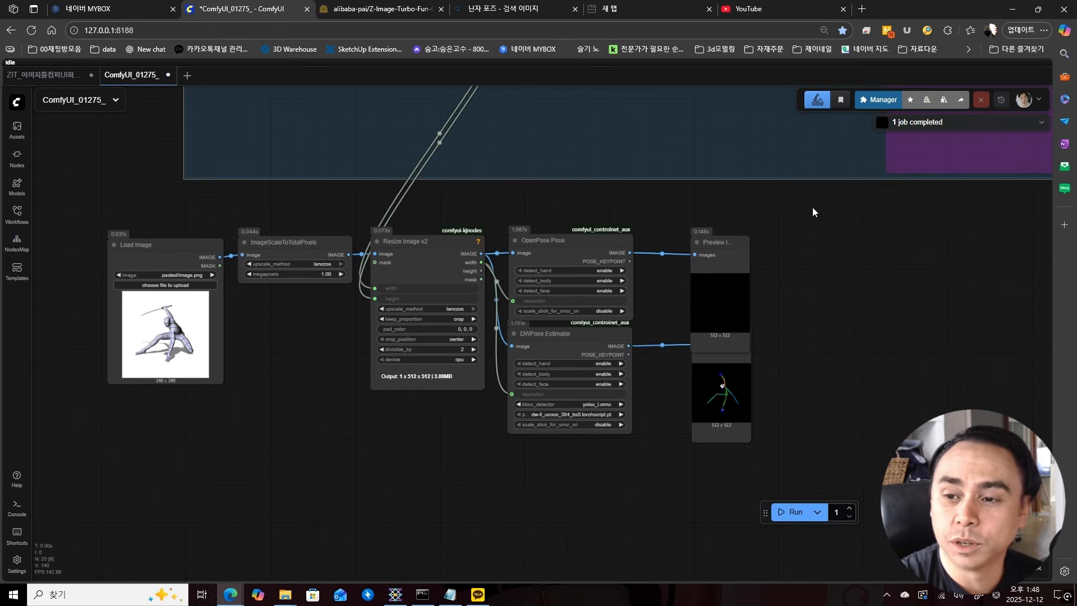
# - Move Empty Latent Image Presets out of the bypassed group to below ImageScaleToTotalPixels and remove its bypass
pyautogui.moveTo(755, 239); pyautogui.dragTo(563, 591)
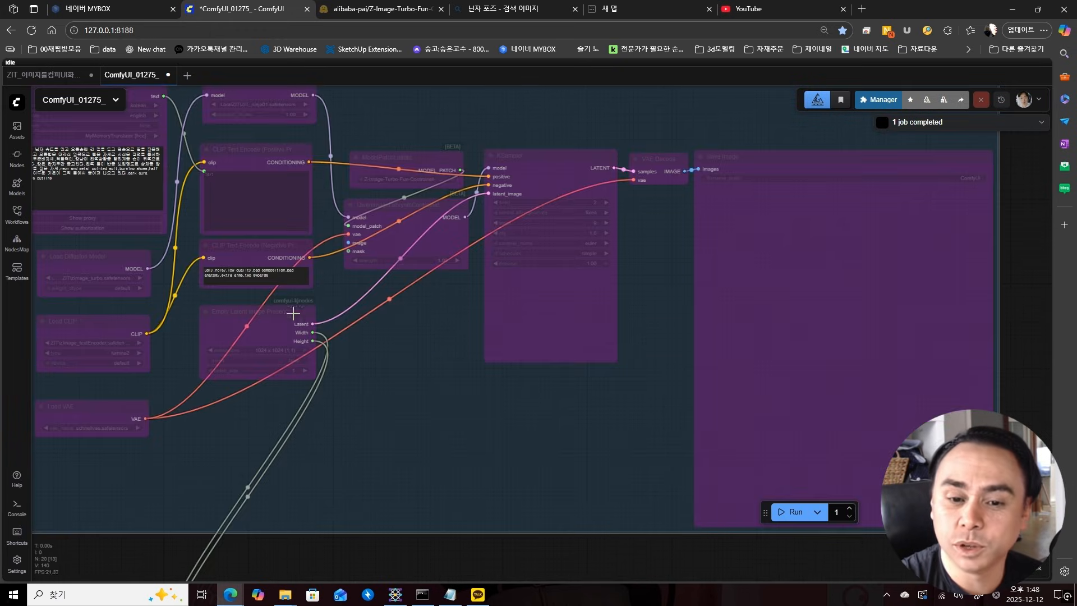
pyautogui.click(285, 314)
pyautogui.moveTo(473, 496); pyautogui.dragTo(803, 307)
pyautogui.moveTo(606, 129); pyautogui.dragTo(450, 480)
pyautogui.hotkey('ctrl', 'b')
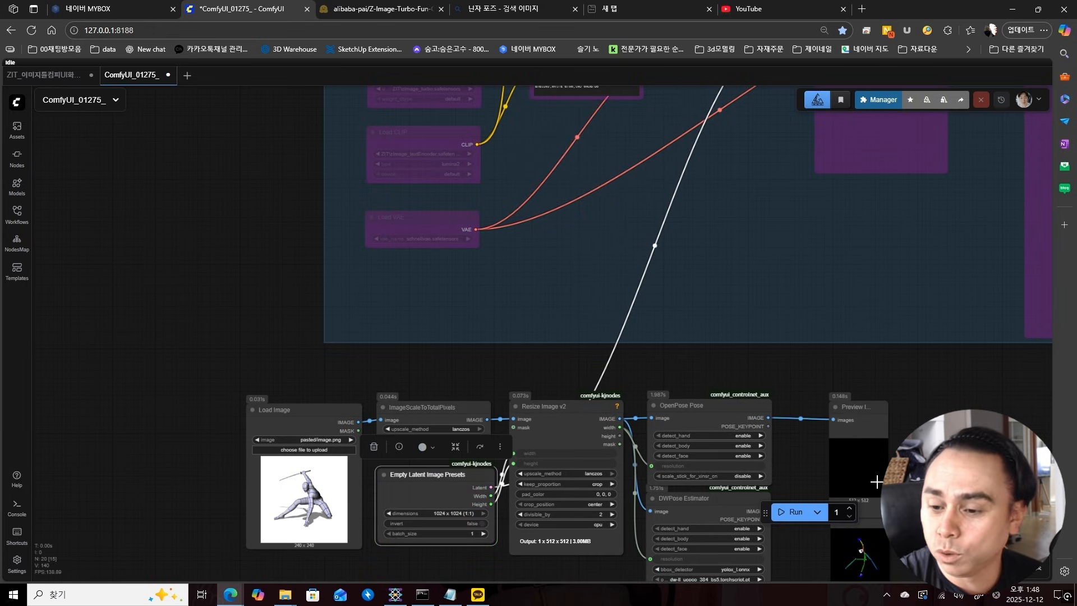
# - Rerun the workflow with Empty Latent Image Presets active to regenerate both pose previews
pyautogui.click(791, 512)
pyautogui.moveTo(795, 477); pyautogui.dragTo(738, 345)
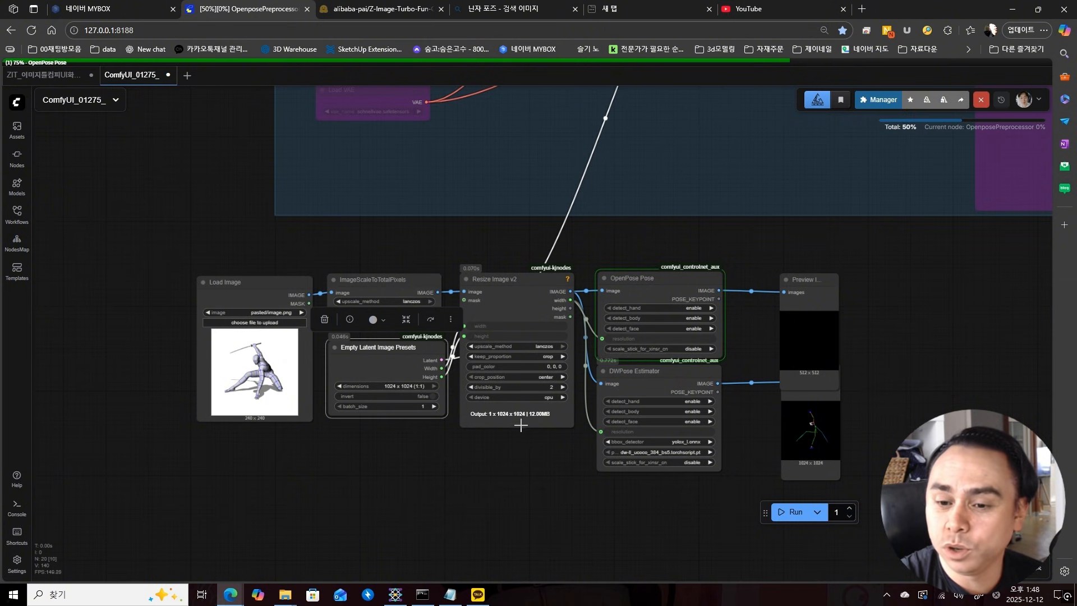
pyautogui.scroll(5, 521, 425)
pyautogui.moveTo(771, 339); pyautogui.dragTo(552, 375)
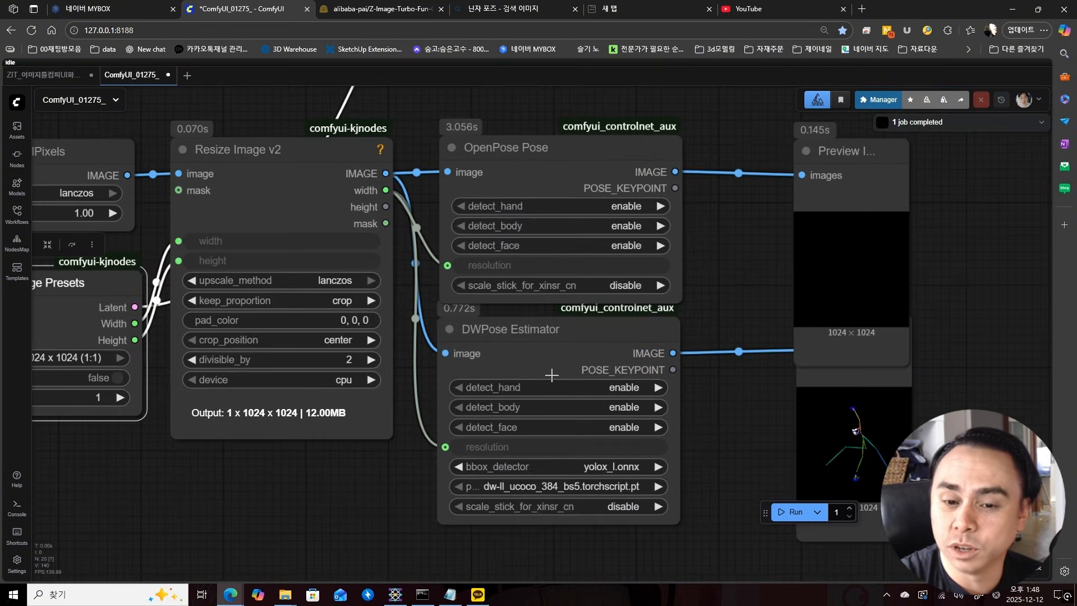
pyautogui.moveTo(716, 292); pyautogui.dragTo(647, 307)
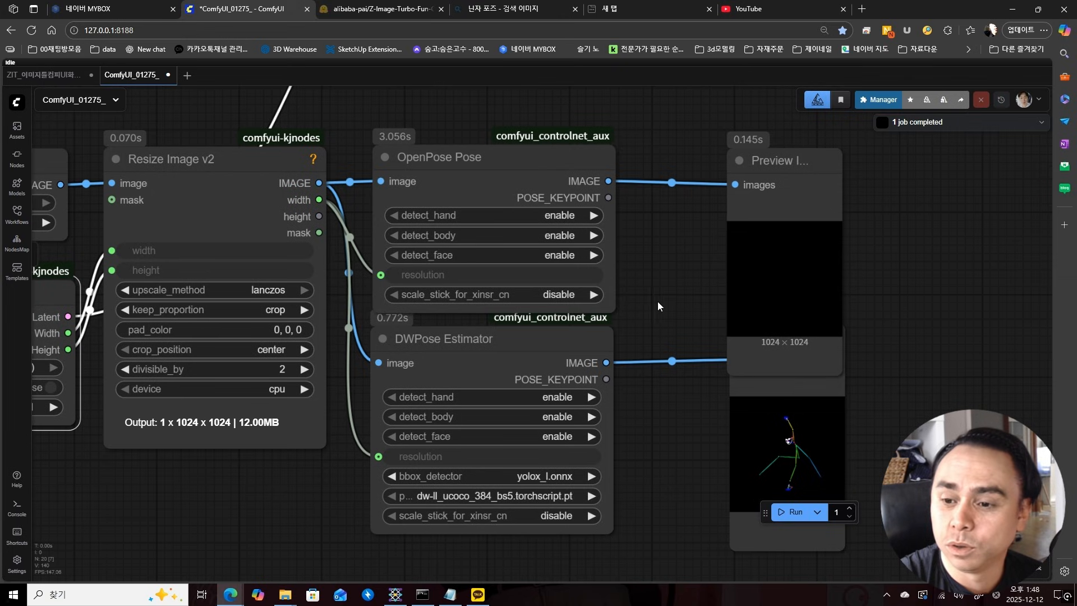
# - Move the OpenPose preview clear above the DWPose preview and compare the two detected pose images
pyautogui.moveTo(877, 221); pyautogui.dragTo(849, 239)
pyautogui.moveTo(745, 185); pyautogui.dragTo(742, 122)
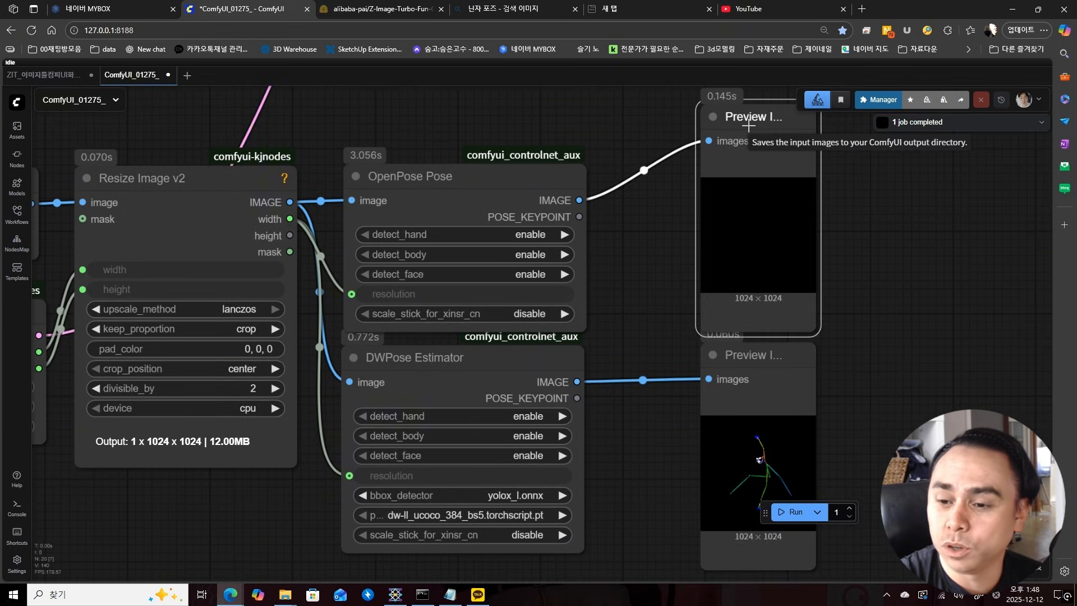
pyautogui.moveTo(817, 462); pyautogui.dragTo(665, 406)
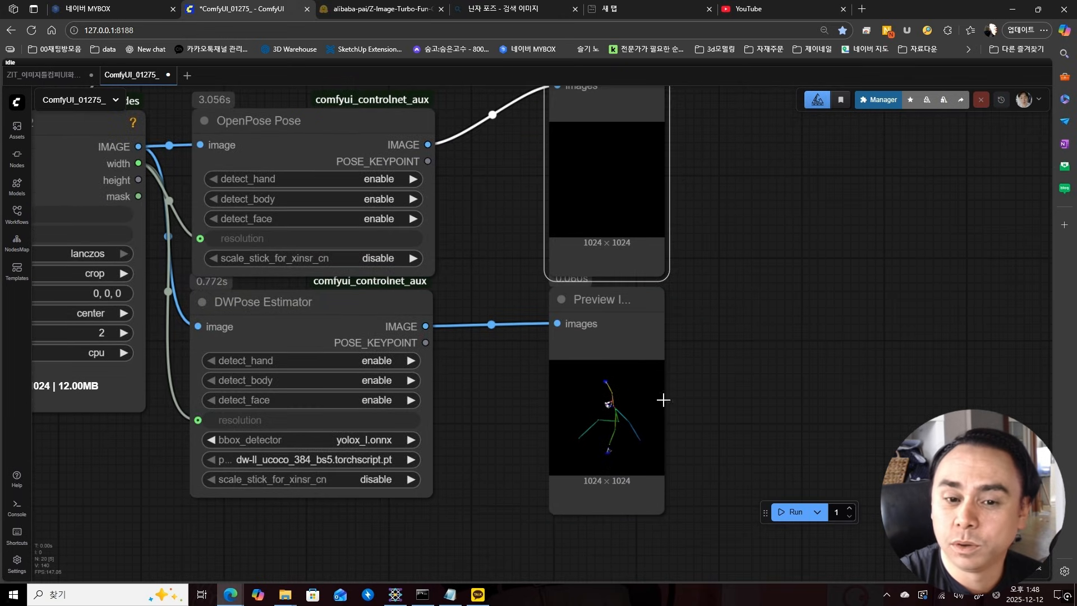
pyautogui.scroll(10, 597, 362)
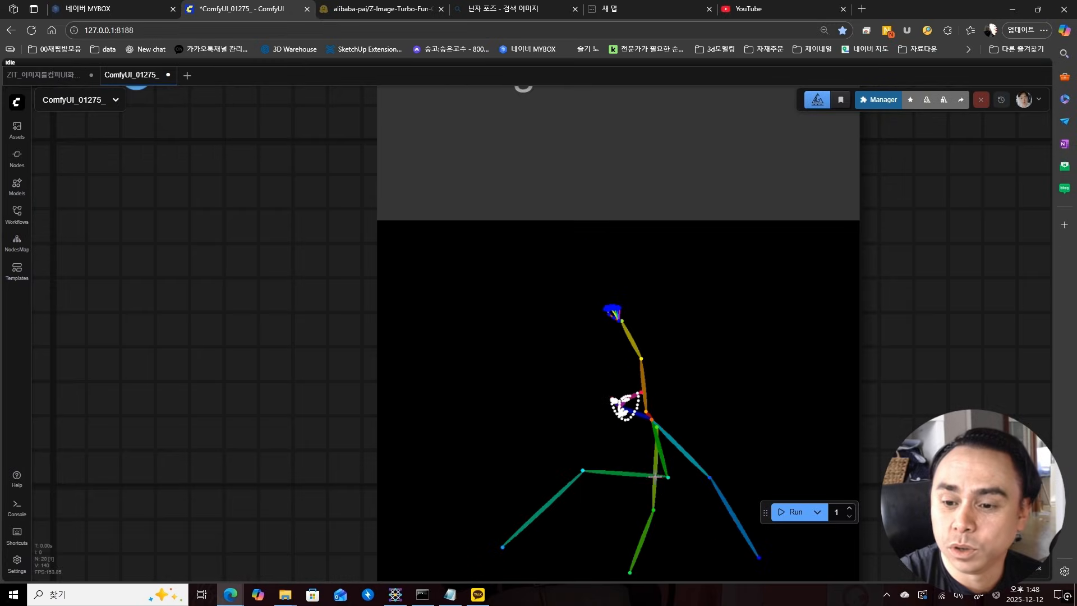
pyautogui.moveTo(763, 442); pyautogui.dragTo(755, 363)
pyautogui.scroll(-7, 709, 332)
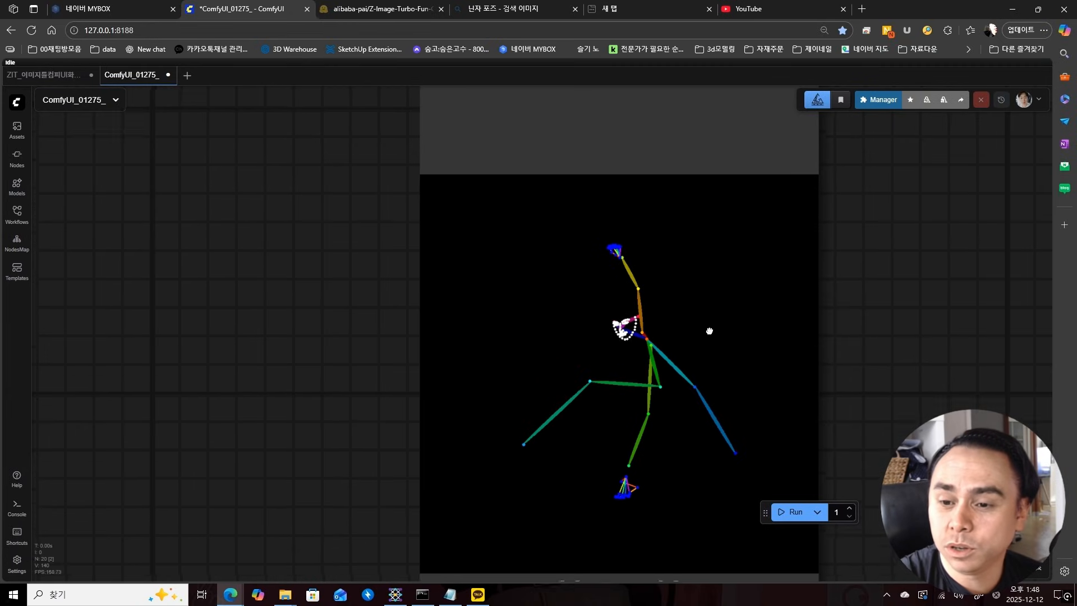
pyautogui.scroll(-3, 666, 330)
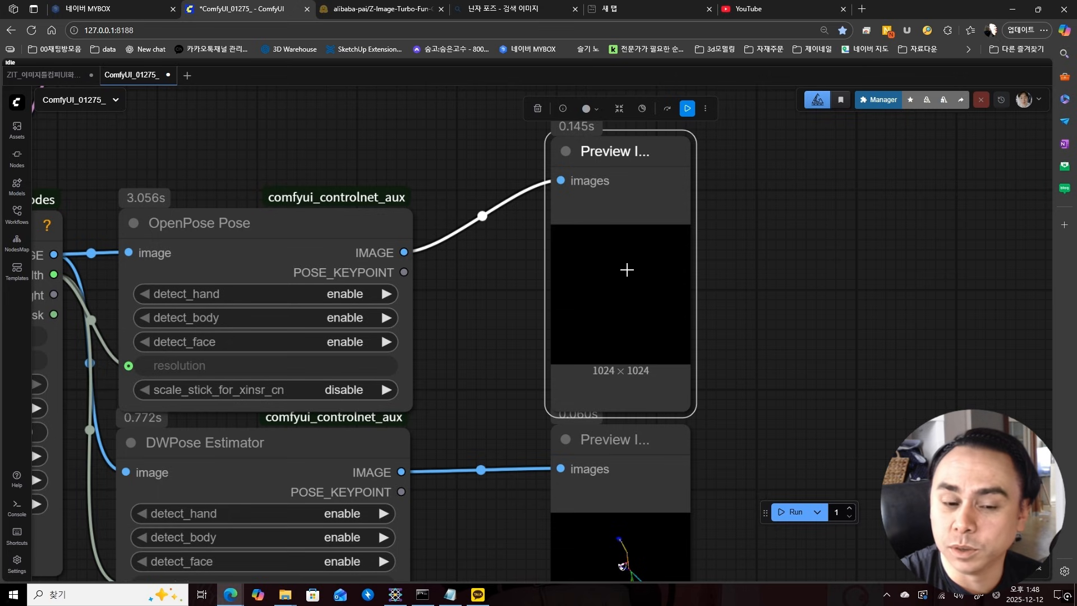
pyautogui.scroll(-3, 510, 362)
pyautogui.moveTo(510, 363); pyautogui.dragTo(648, 335)
# - Delete the OpenPose Pose node and its Preview Image node
pyautogui.click(476, 235)
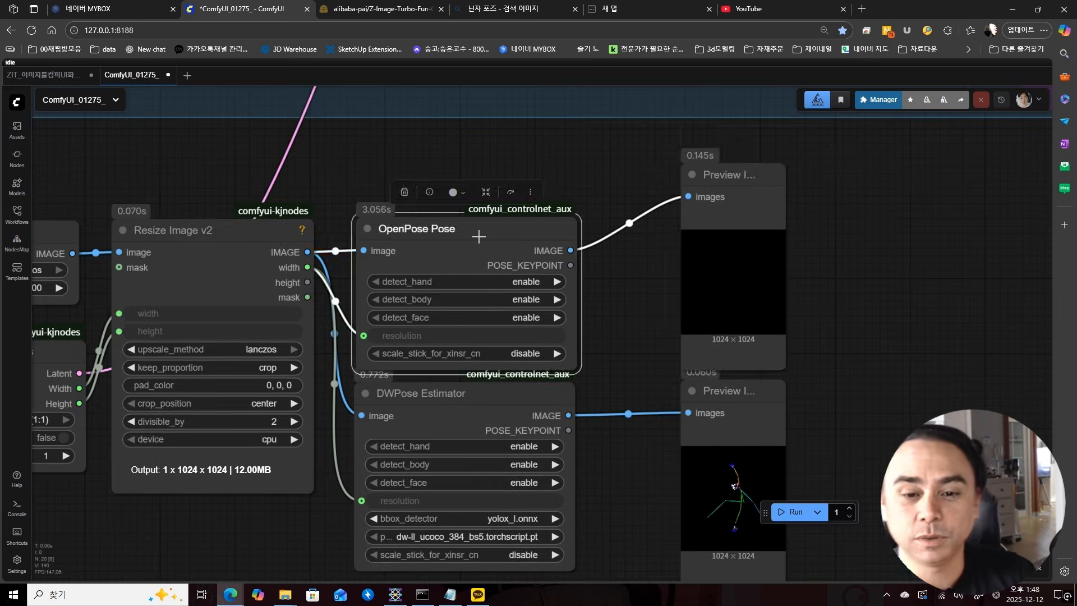
pyautogui.click(455, 410)
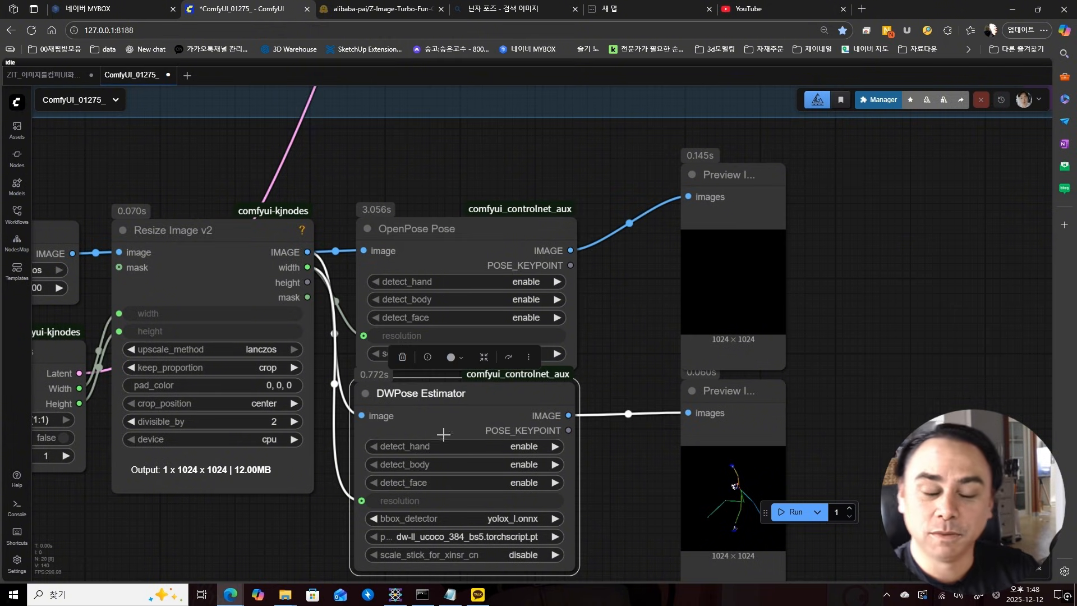
pyautogui.moveTo(600, 345); pyautogui.dragTo(709, 343)
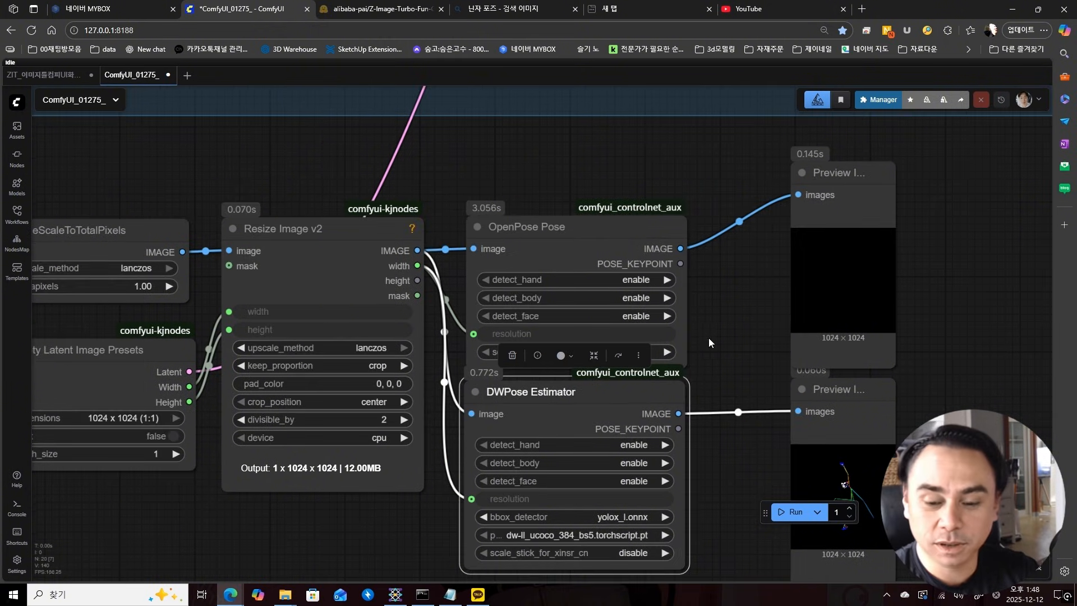
pyautogui.click(613, 226)
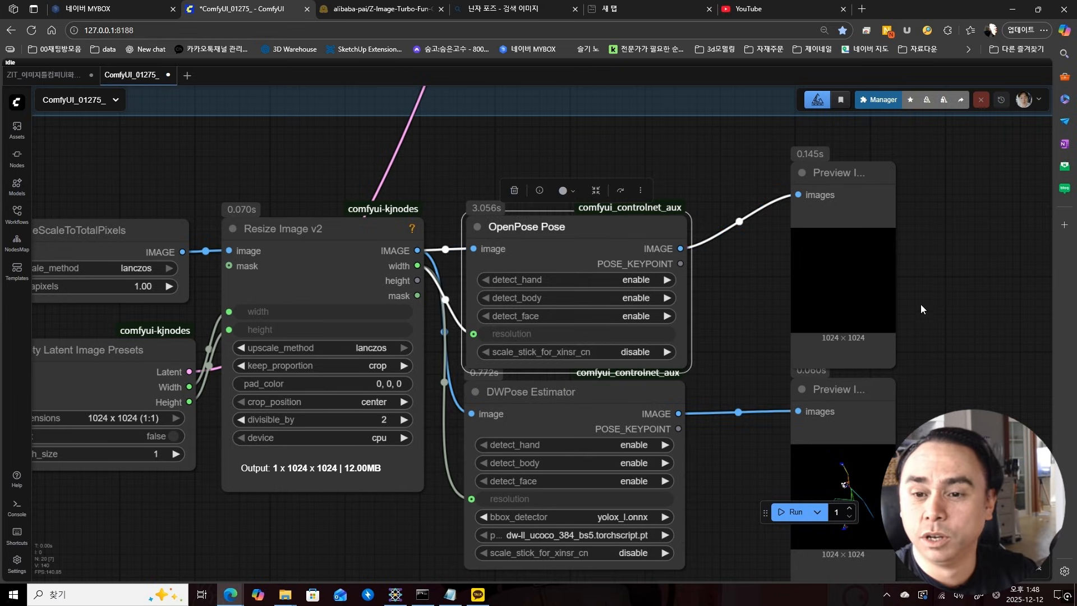
pyautogui.scroll(-5, 791, 280)
pyautogui.press('Delete')
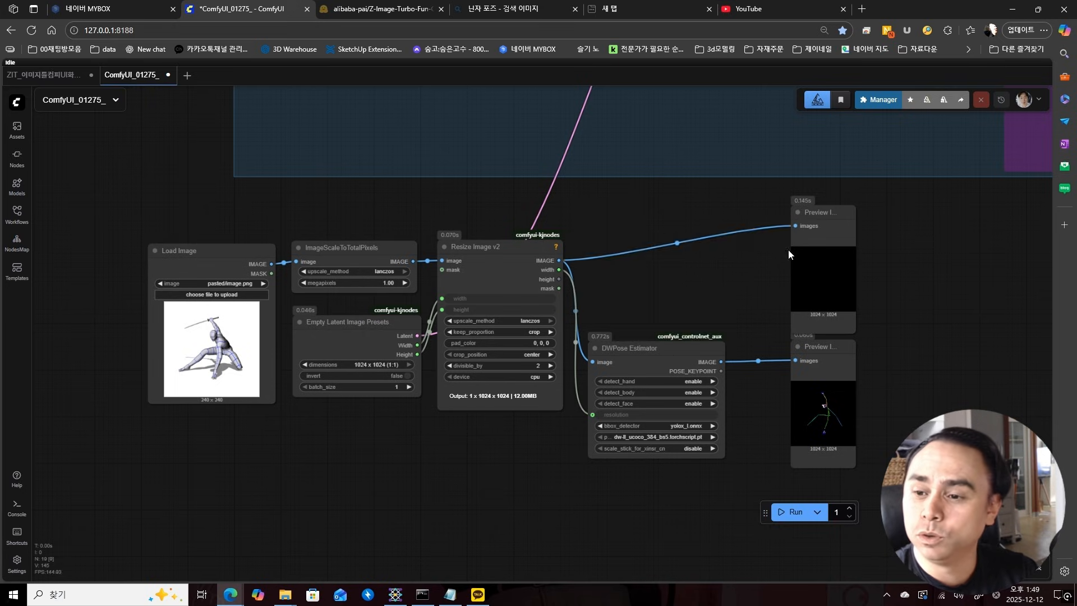
pyautogui.click(823, 220)
pyautogui.press('Delete')
# - Place DWPose Estimator beside Resize Image v2 and its Preview Image node next to it in one row
pyautogui.moveTo(678, 353); pyautogui.dragTo(675, 245)
pyautogui.moveTo(814, 346); pyautogui.dragTo(281, 437)
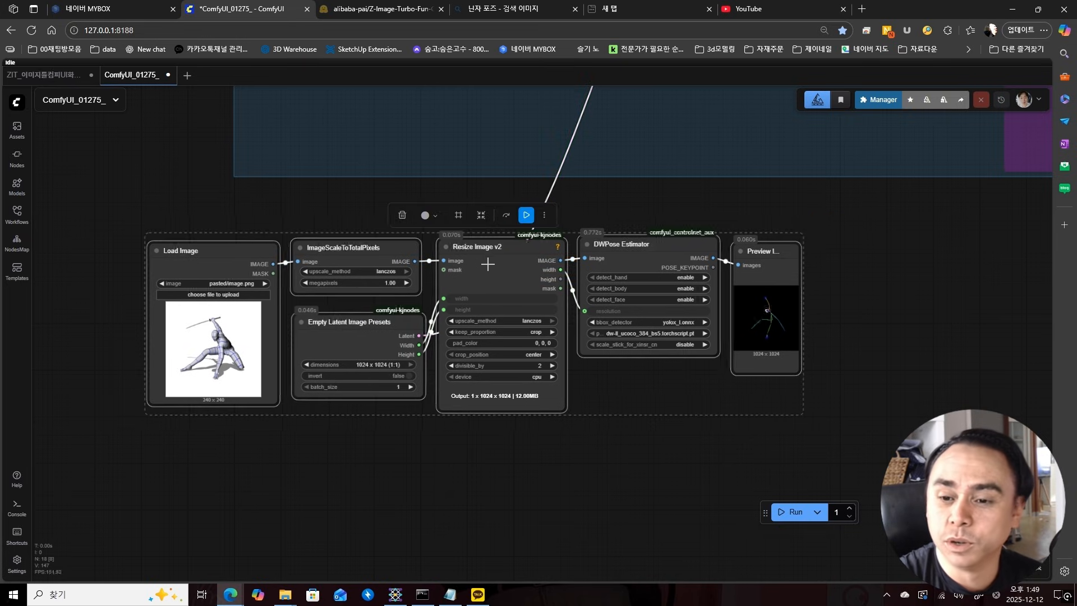
pyautogui.moveTo(393, 194); pyautogui.dragTo(478, 224)
pyautogui.click(478, 224)
# - Move Empty Latent Image Presets back into the main generation group, below the negative prompt node
pyautogui.moveTo(468, 352); pyautogui.dragTo(516, 202)
pyautogui.moveTo(661, 211); pyautogui.dragTo(623, 378)
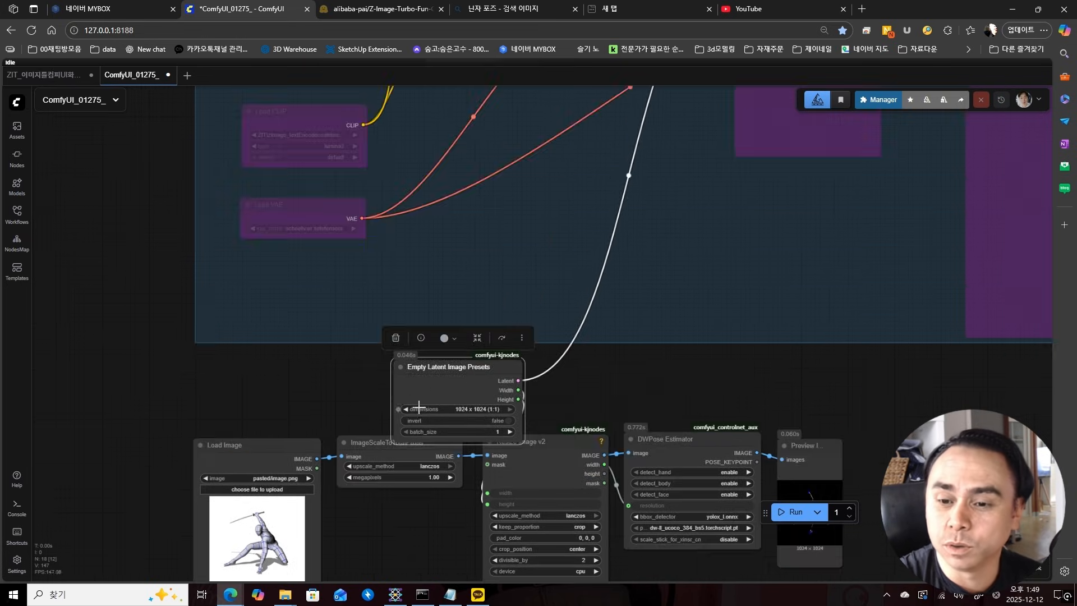
pyautogui.moveTo(449, 383); pyautogui.dragTo(467, 247)
# - Reactivate the bypassed main generation group by setting its nodes to Always
pyautogui.scroll(-7, 621, 382)
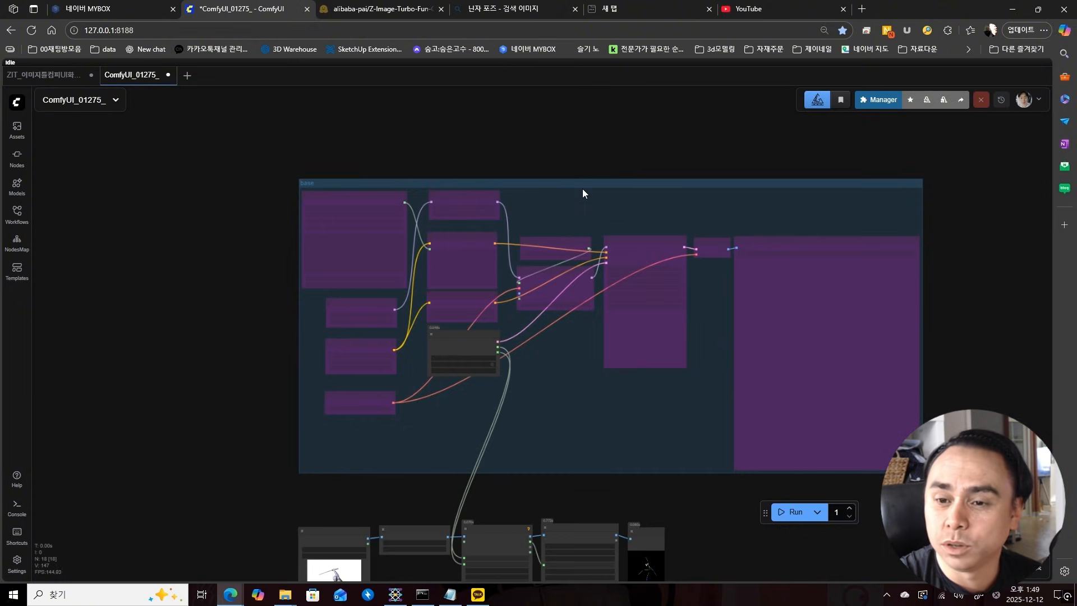
pyautogui.click(619, 183)
pyautogui.click(649, 150)
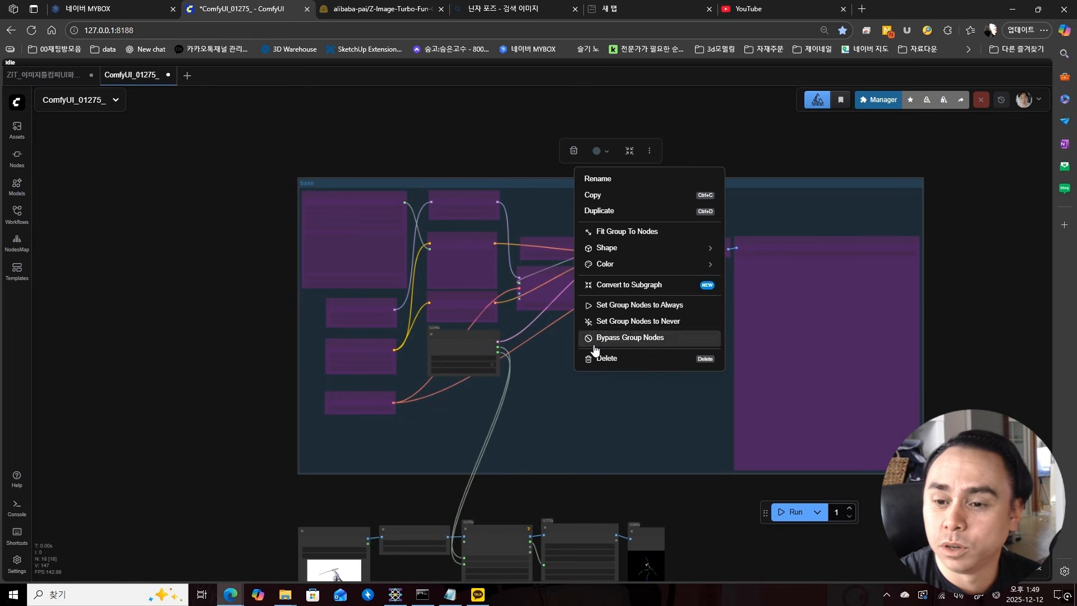
pyautogui.click(623, 306)
pyautogui.scroll(-5, 580, 477)
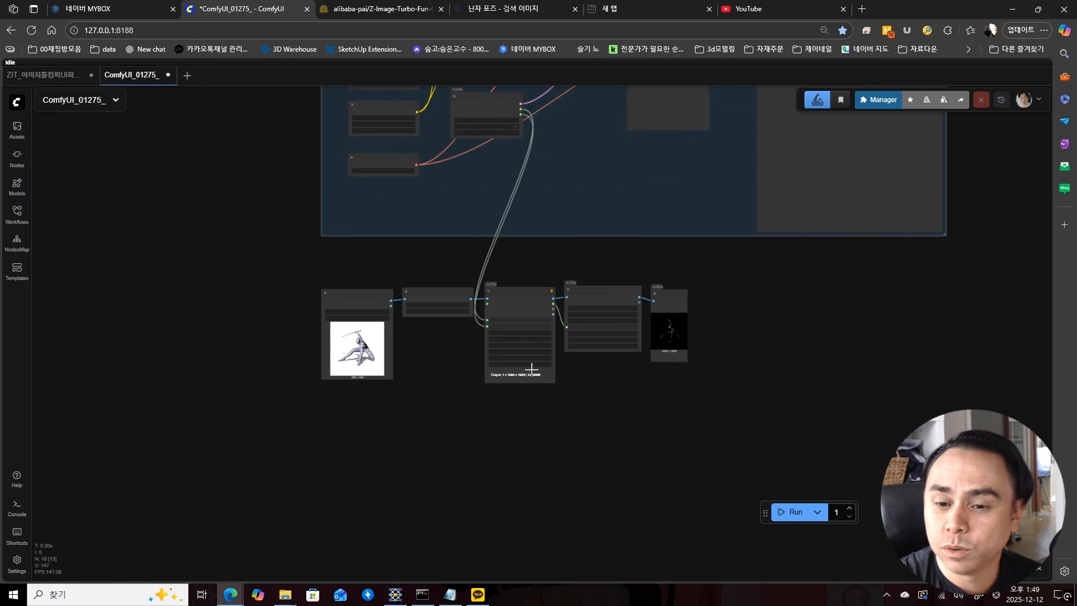
# - Combine ImageScaleToTotalPixels, Resize Image v2 and DWPose Estimator into a subgraph, and check its contents before returning to the main workflow
pyautogui.scroll(3, 532, 368)
pyautogui.click(610, 239)
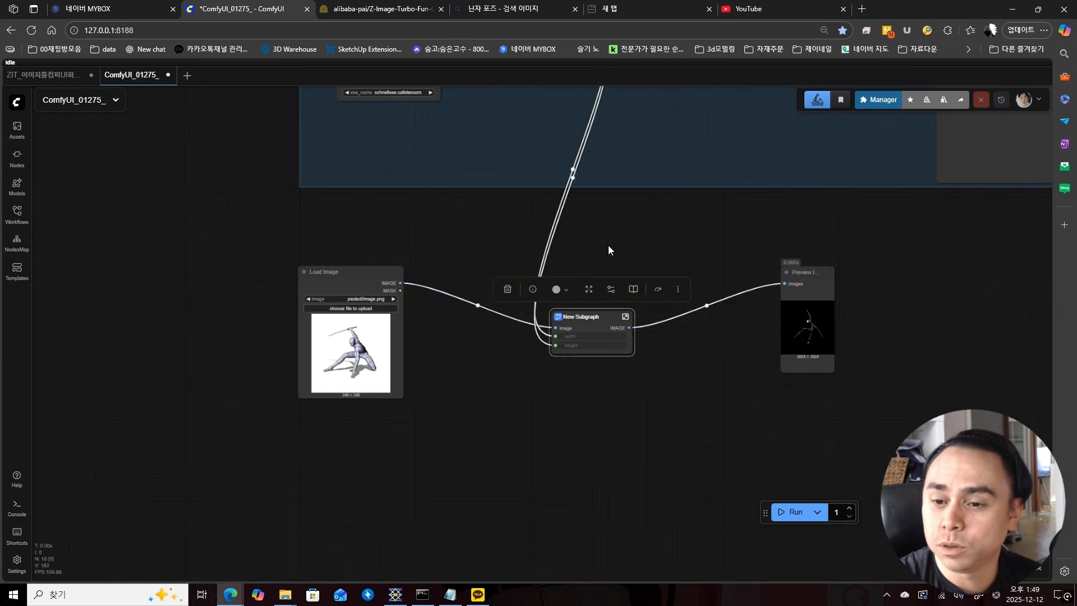
pyautogui.click(625, 316)
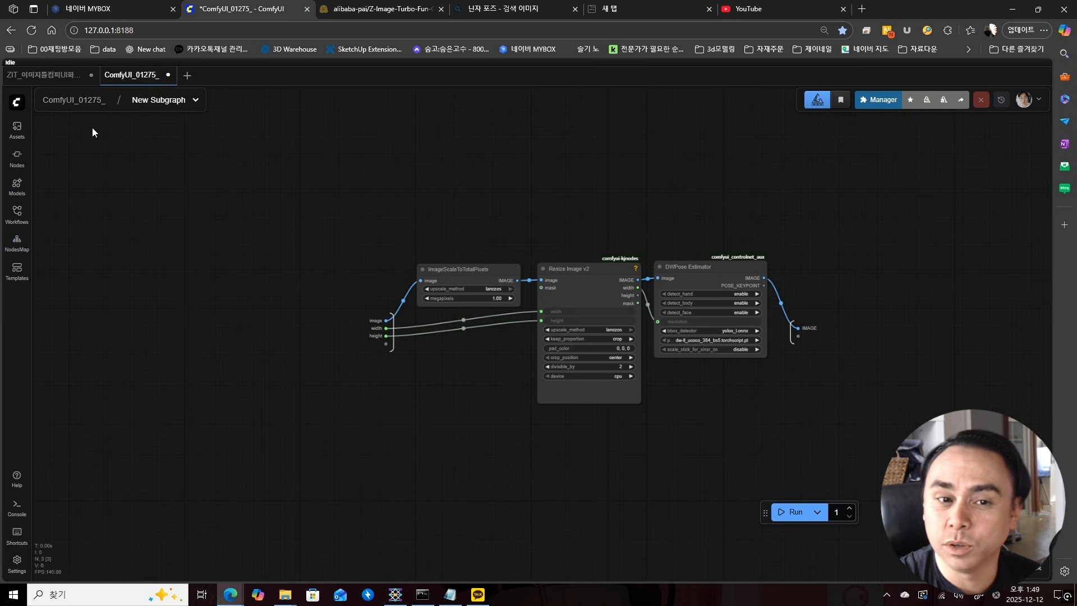
pyautogui.click(70, 99)
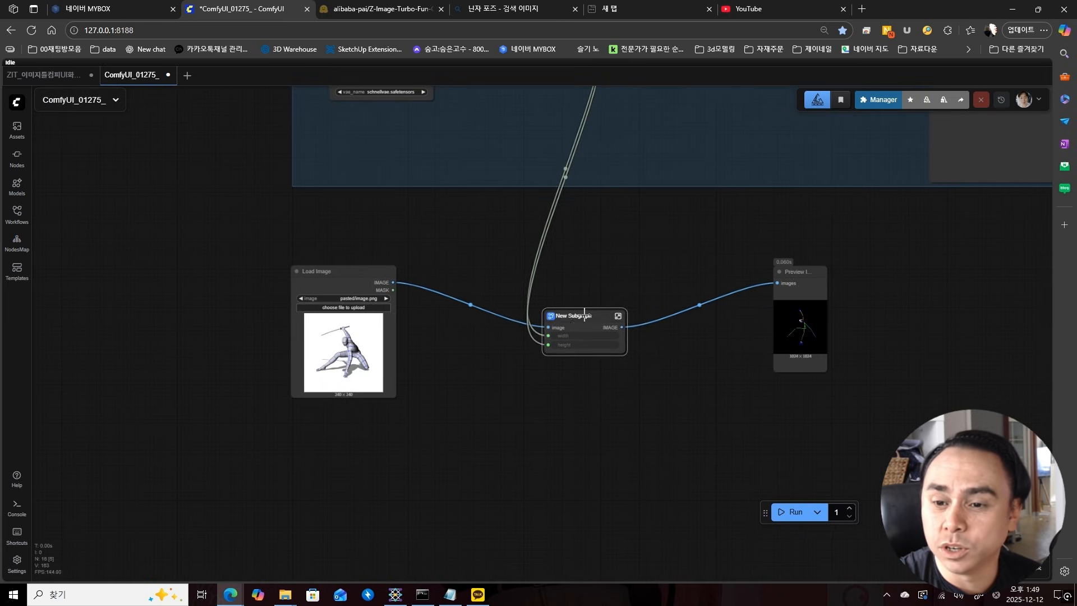
# - Arrange Load Image, the new subgraph and Preview Image in a compact row just below the main generation group
pyautogui.moveTo(581, 317); pyautogui.dragTo(638, 218)
pyautogui.moveTo(742, 236); pyautogui.dragTo(607, 412)
pyautogui.moveTo(230, 453); pyautogui.dragTo(474, 421)
pyautogui.moveTo(657, 456); pyautogui.dragTo(571, 406)
pyautogui.moveTo(433, 414); pyautogui.dragTo(443, 411)
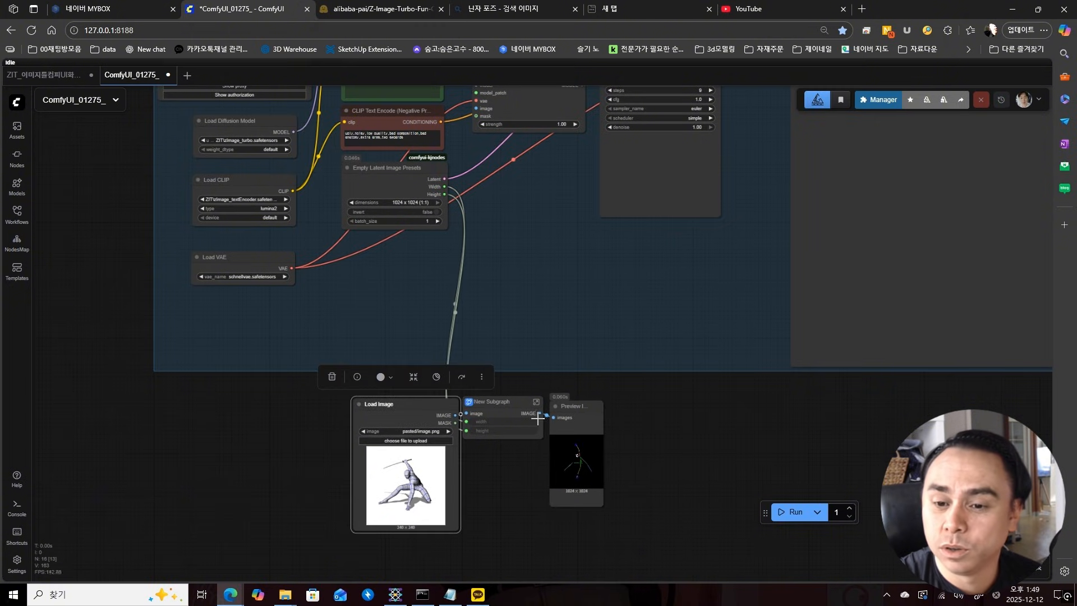
# - Connect the subgraph's IMAGE output to QwenImageDiffsynthControlnet's image input and place the subgraph beneath that node
pyautogui.click(592, 389)
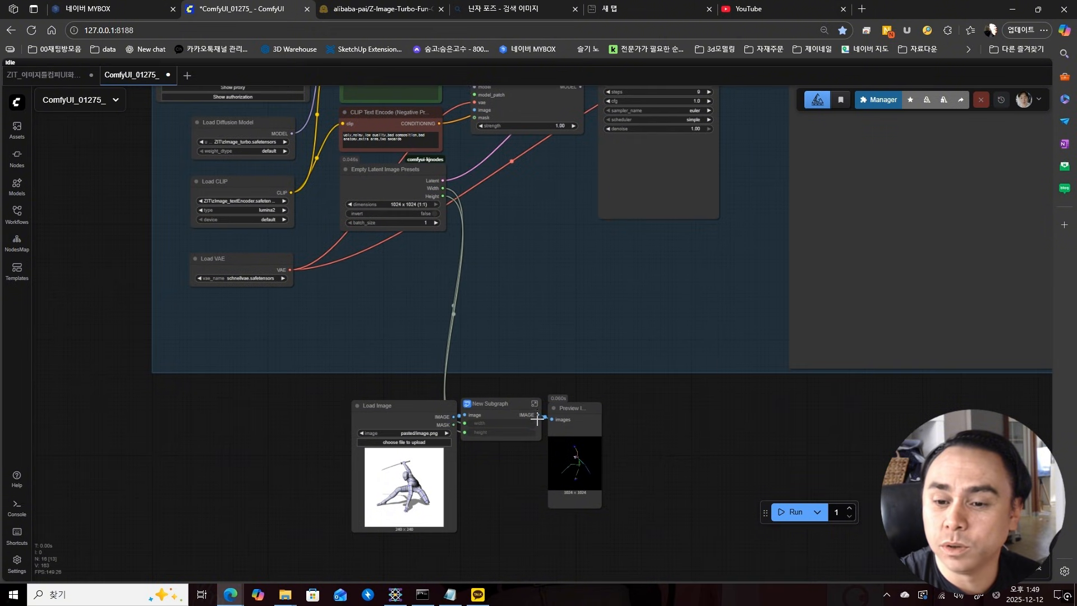
pyautogui.moveTo(538, 414); pyautogui.dragTo(474, 110)
pyautogui.moveTo(579, 184); pyautogui.dragTo(560, 263)
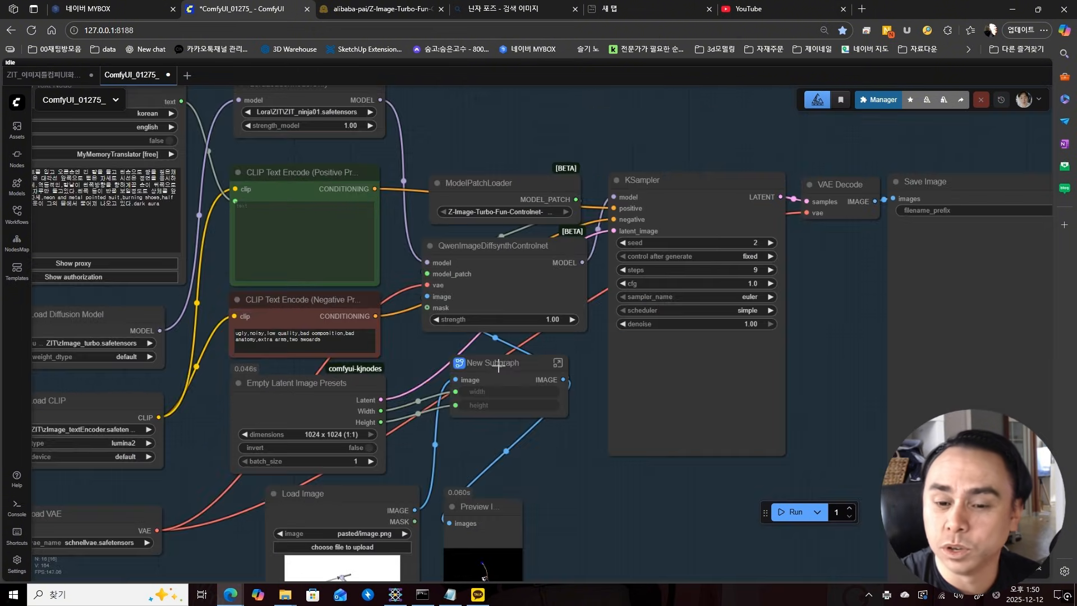
# - Save the workflow and combine ModelPatchLoader, QwenImageDiffsynthControlnet and the New Subgraph node into one subgraph
pyautogui.click(499, 366)
pyautogui.hotkey('ctrl', 's')
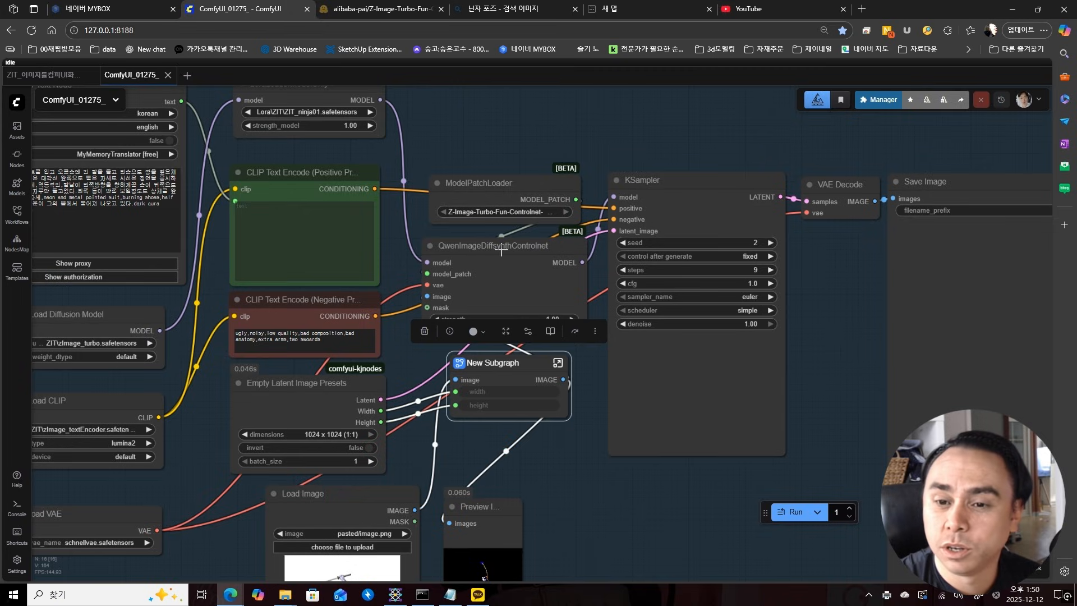
pyautogui.keyDown('shift'); pyautogui.click(511, 261); pyautogui.keyUp('shift')
pyautogui.keyDown('shift'); pyautogui.click(510, 184); pyautogui.keyUp('shift')
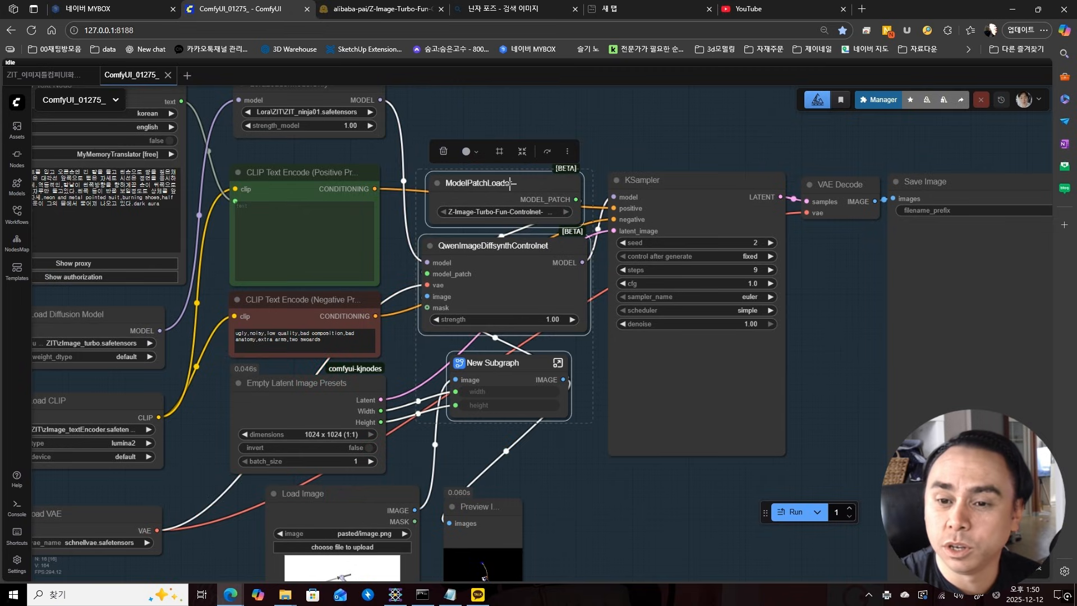
pyautogui.click(521, 154)
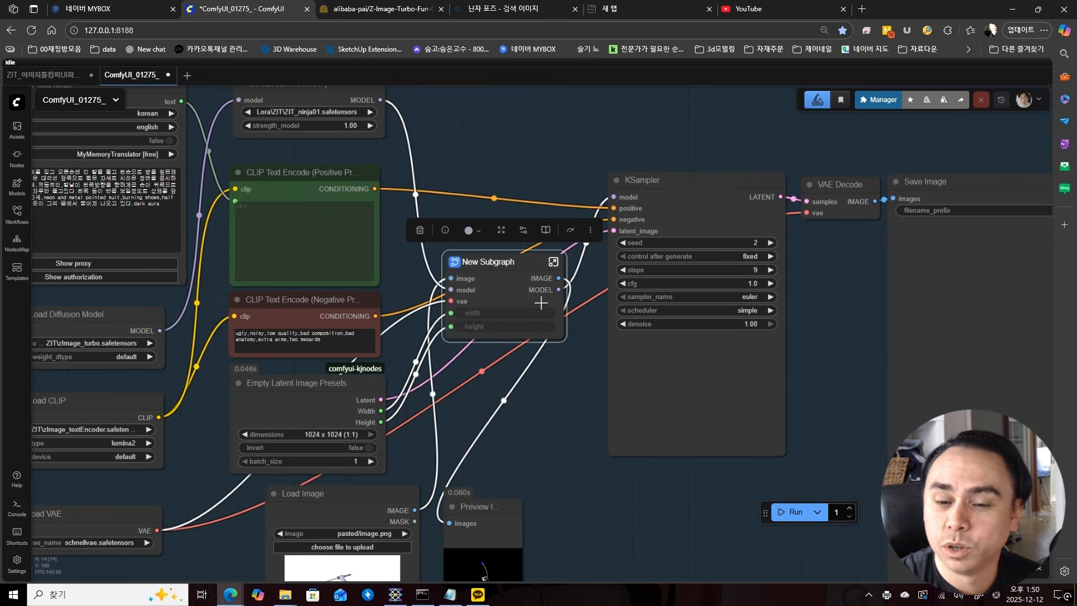
# - Expose ModelPatchLoader's name and QwenImageDiffsynthControlnet's strength as inputs of the outer subgraph and return to the main workflow
pyautogui.click(553, 261)
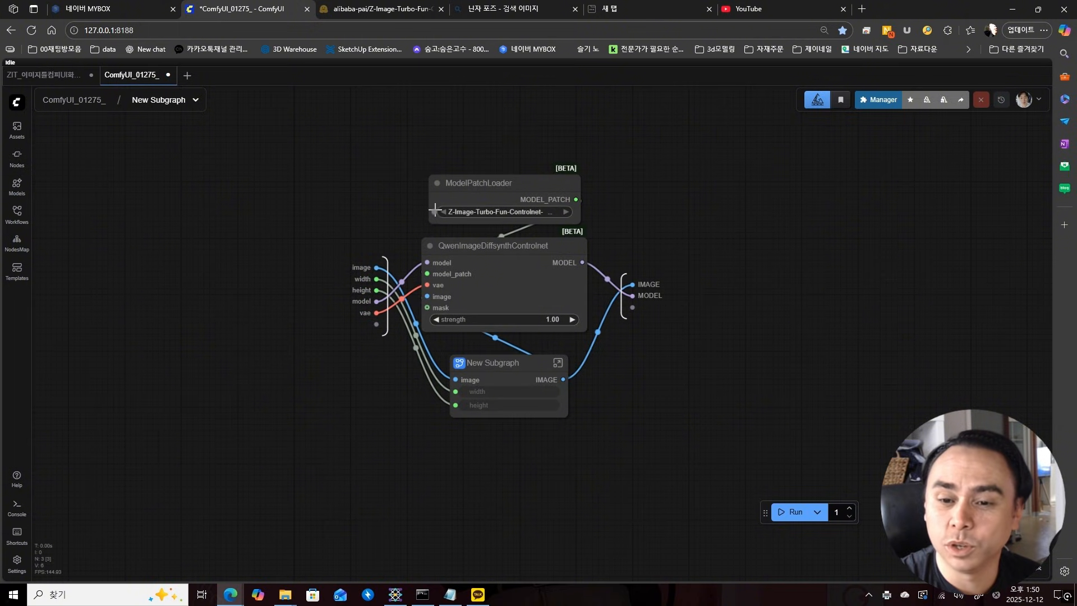
pyautogui.moveTo(435, 210); pyautogui.dragTo(377, 335)
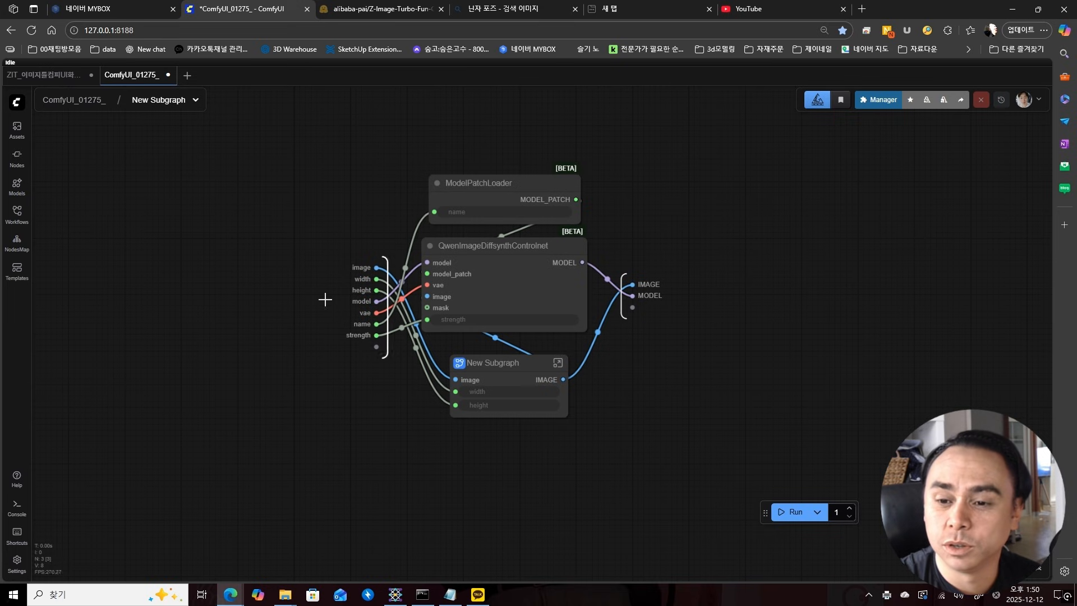
pyautogui.click(74, 101)
# - Place Load Image above the subgraph node and an enlarged Preview Image directly below it
pyautogui.moveTo(547, 186); pyautogui.dragTo(546, 293)
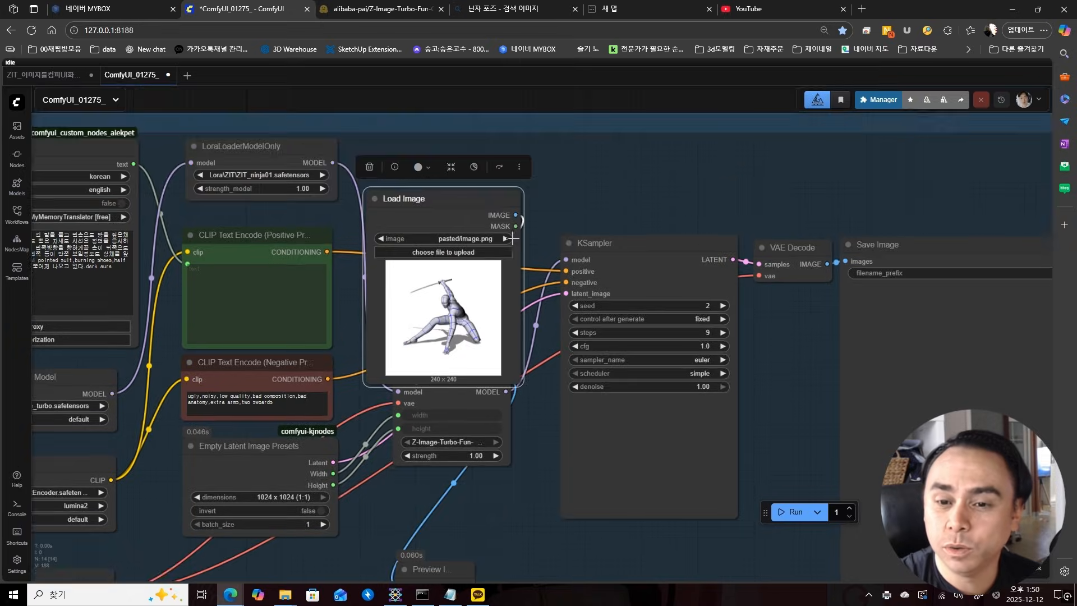
pyautogui.moveTo(465, 202); pyautogui.dragTo(475, 156)
pyautogui.scroll(-2, 512, 431)
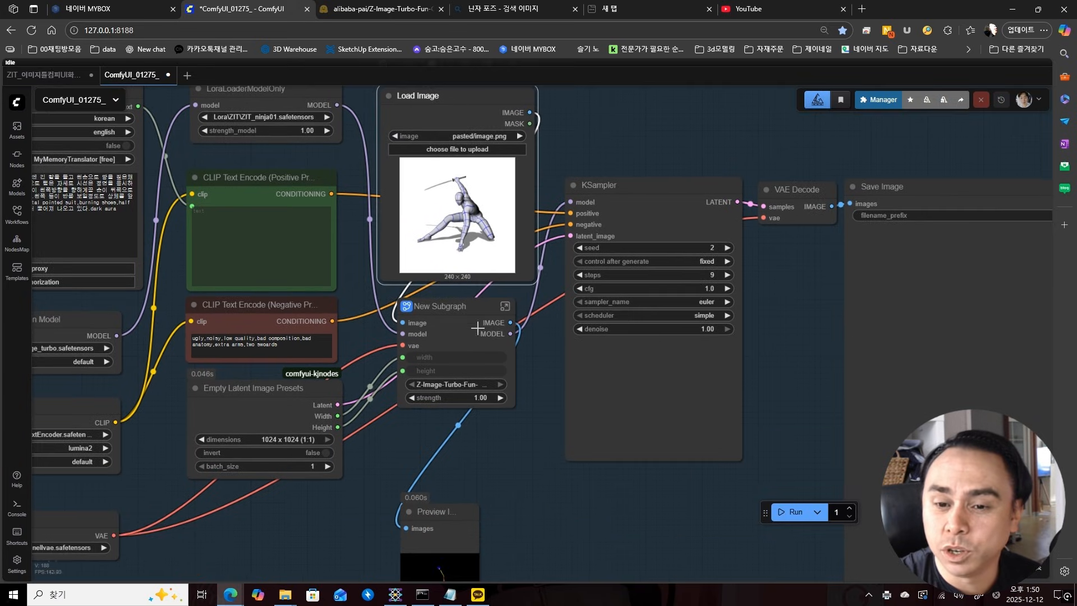
pyautogui.click(460, 320)
pyautogui.scroll(-2, 511, 412)
pyautogui.moveTo(458, 448); pyautogui.dragTo(446, 356)
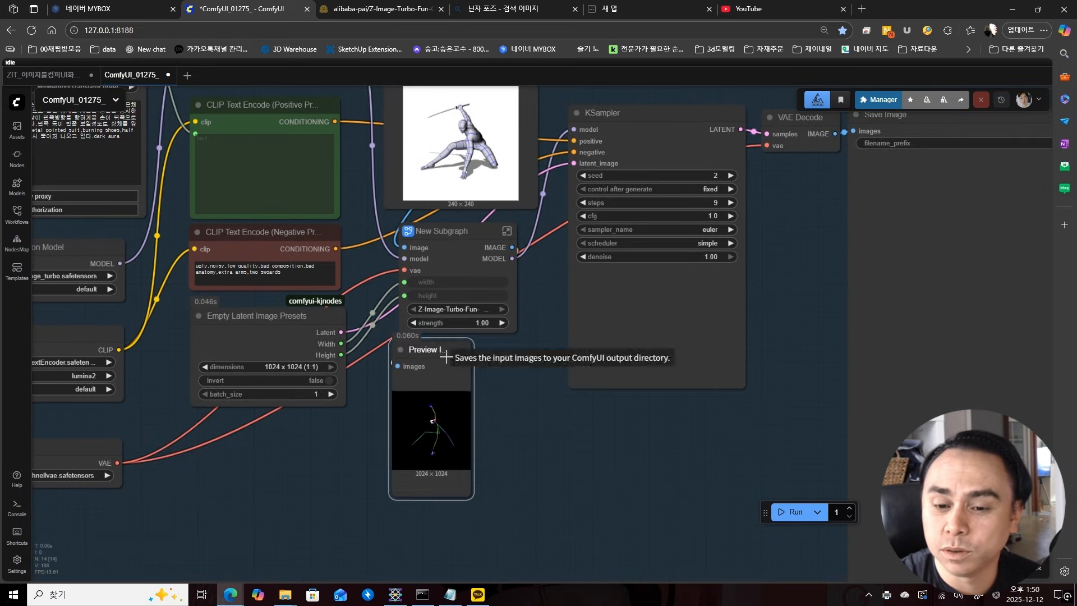
pyautogui.moveTo(469, 495); pyautogui.dragTo(525, 523)
pyautogui.click(593, 462)
pyautogui.scroll(-5, 592, 455)
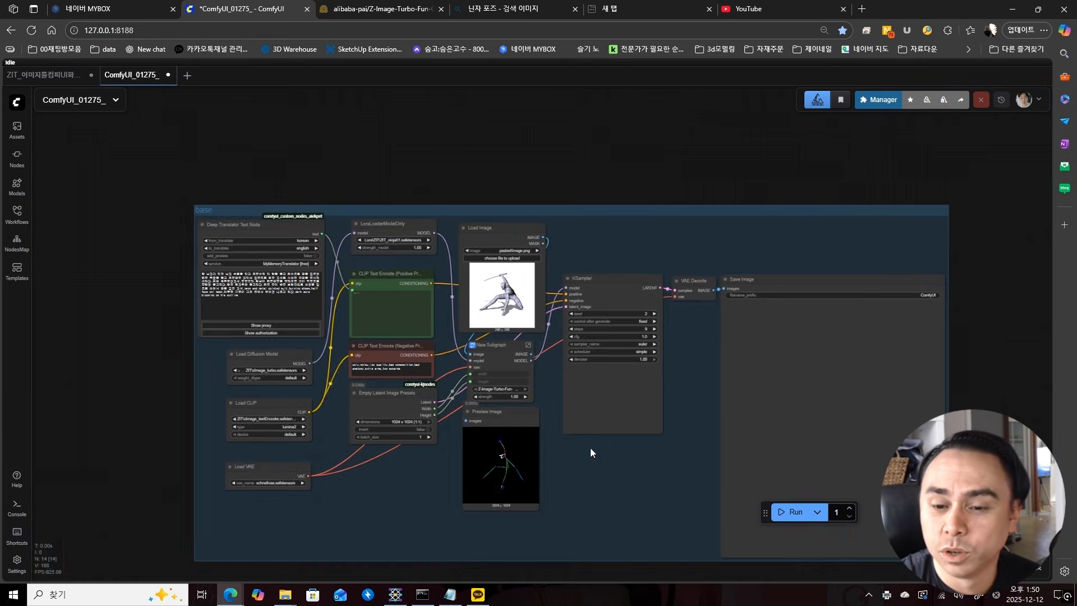
pyautogui.scroll(2, 572, 415)
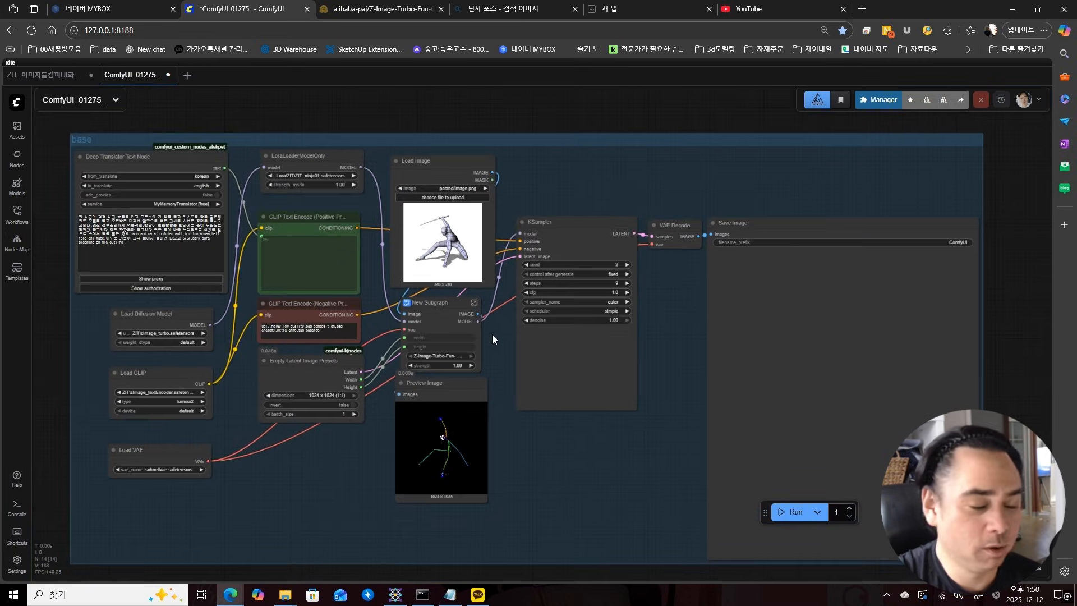
# - Widen the New Subgraph node slightly, and switch its bypass on and off again
pyautogui.click(449, 303)
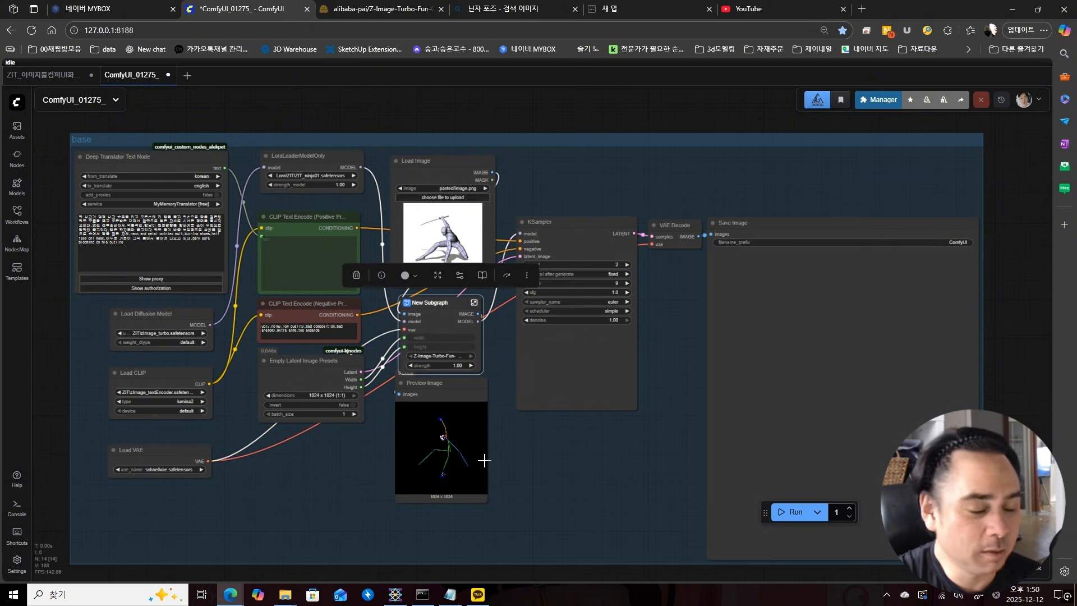
pyautogui.moveTo(480, 369); pyautogui.dragTo(495, 364)
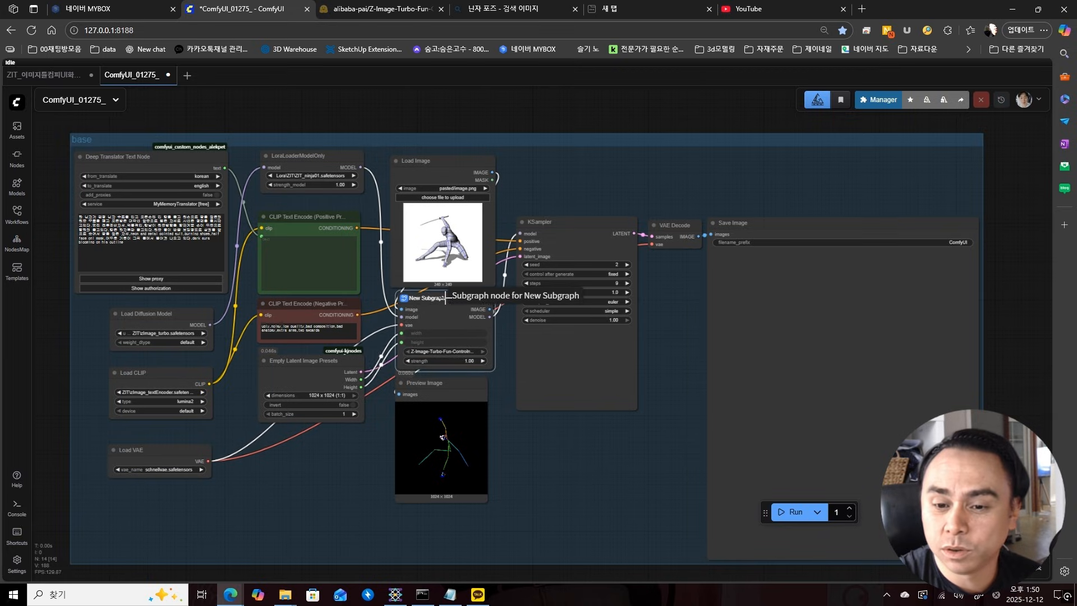
pyautogui.hotkey('ctrl', 'b')
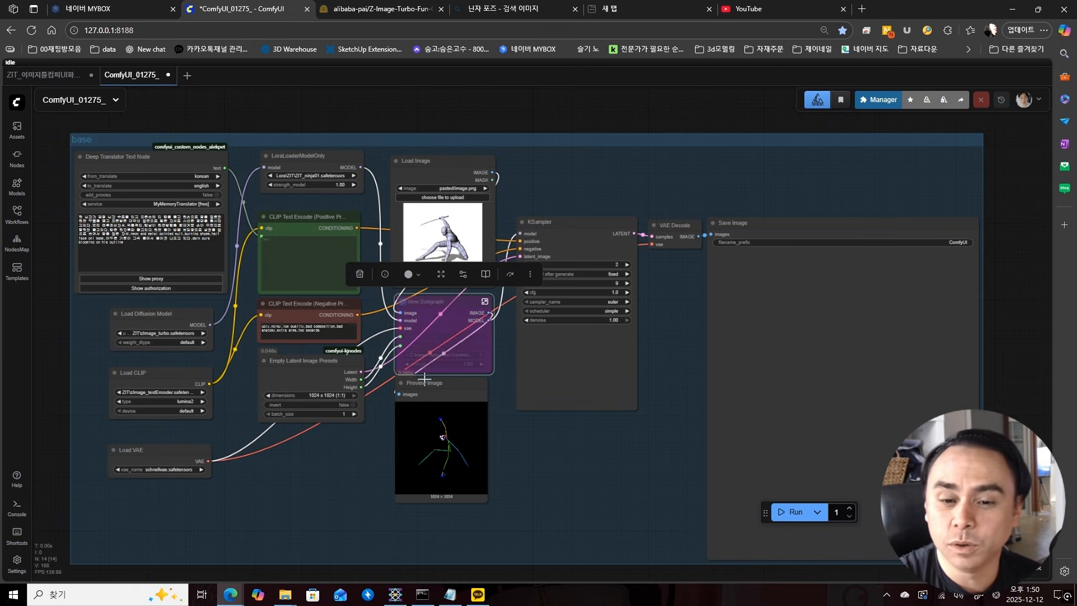
pyautogui.hotkey('ctrl', 'b')
# - Rename the subgraph node to OpenPose and nudge it into line between Load Image and Preview Image
pyautogui.doubleClick(438, 302)
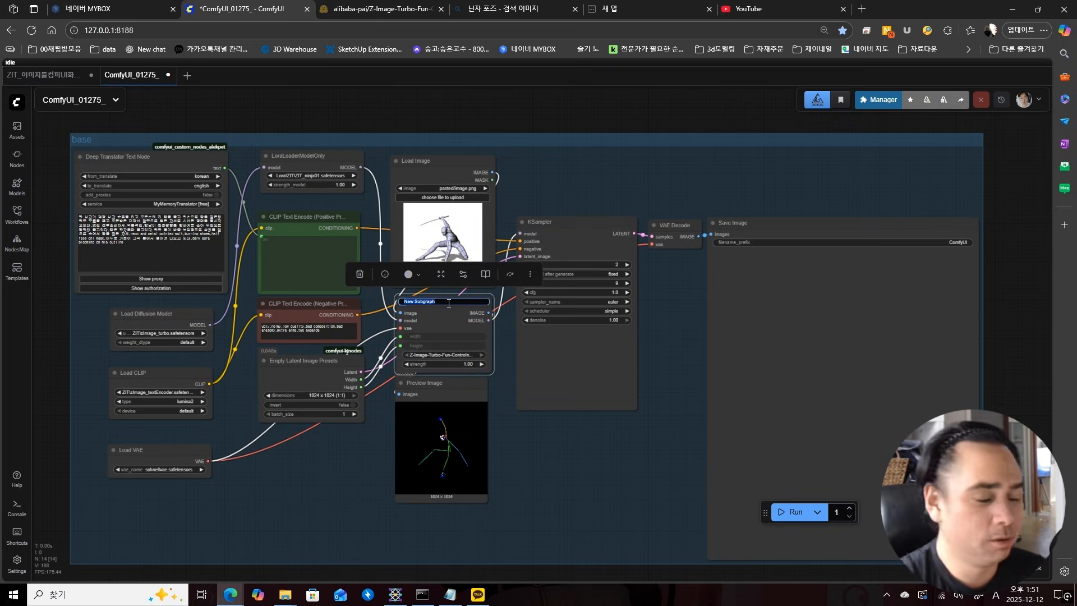
pyautogui.write('Open')
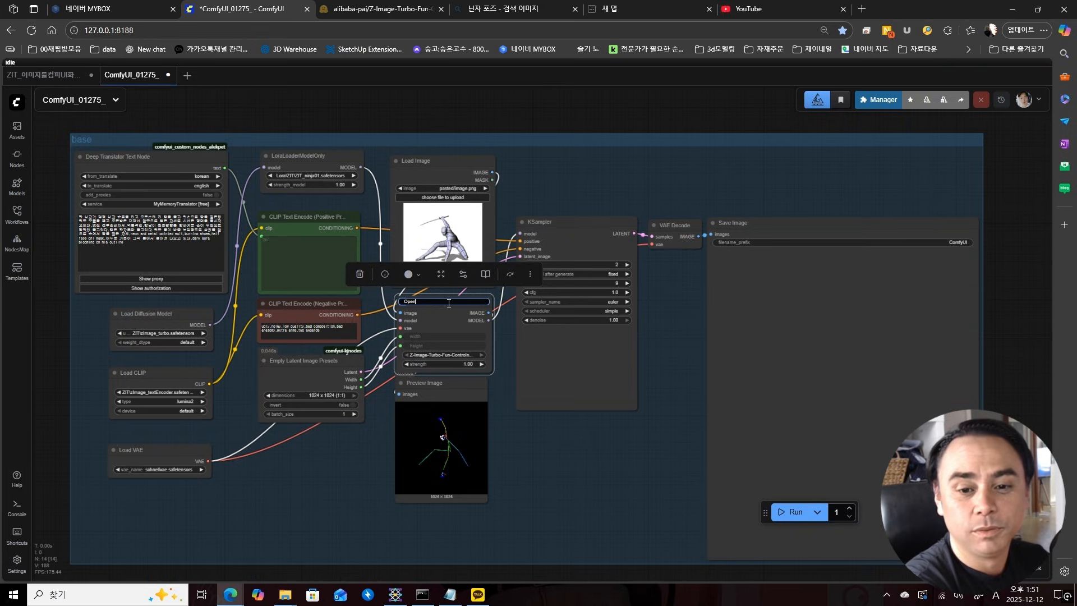
pyautogui.write('Pos')
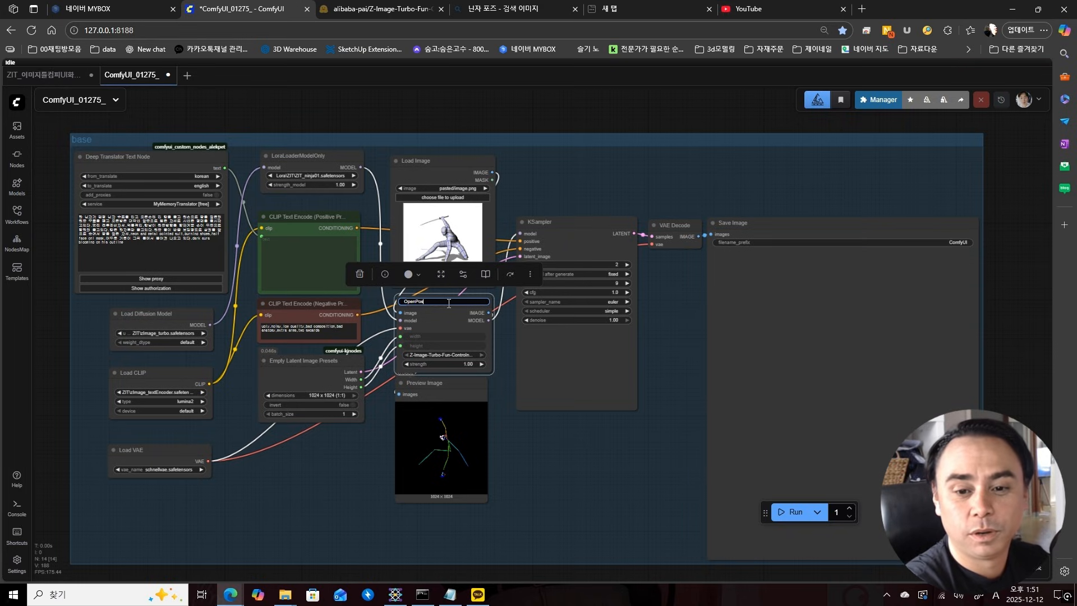
pyautogui.write('e')
pyautogui.press('Return')
pyautogui.moveTo(444, 304); pyautogui.dragTo(441, 303)
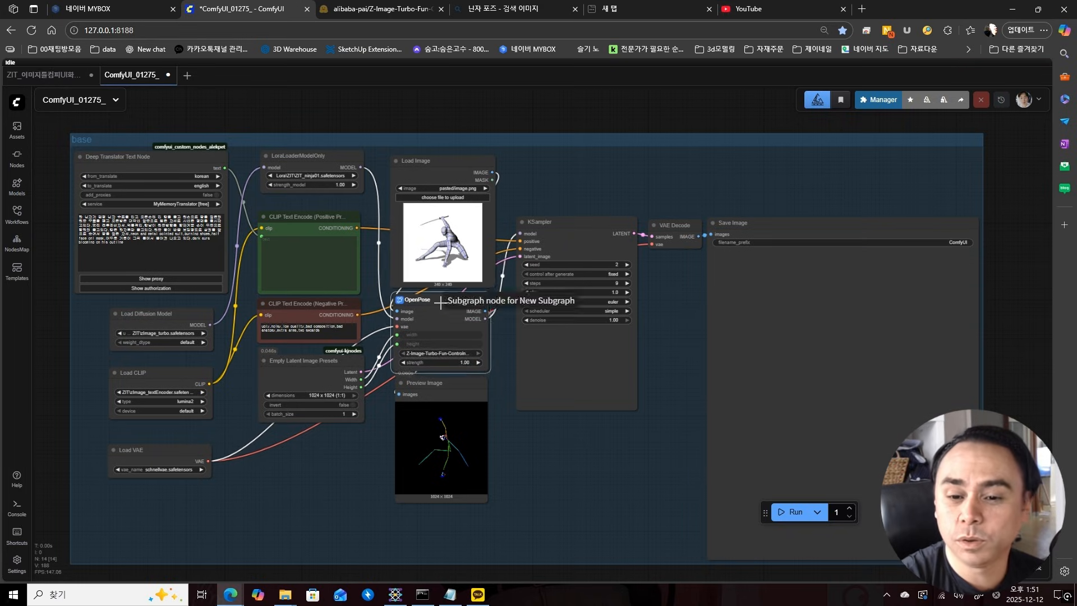
# - Set the KSampler's sampler_name to res_multistep and run the workflow
pyautogui.scroll(10, 616, 318)
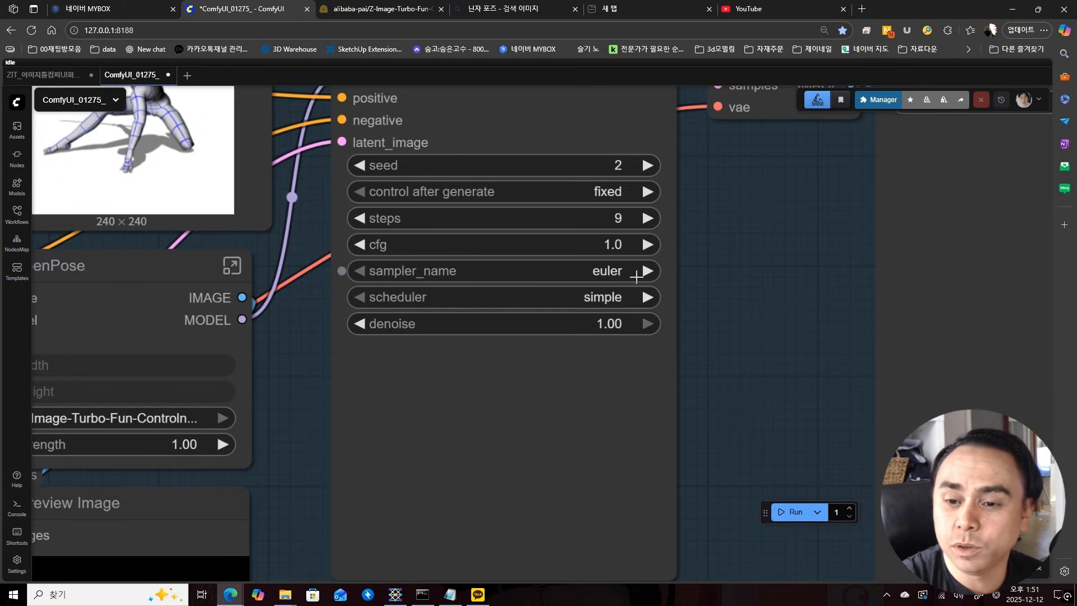
pyautogui.click(593, 278)
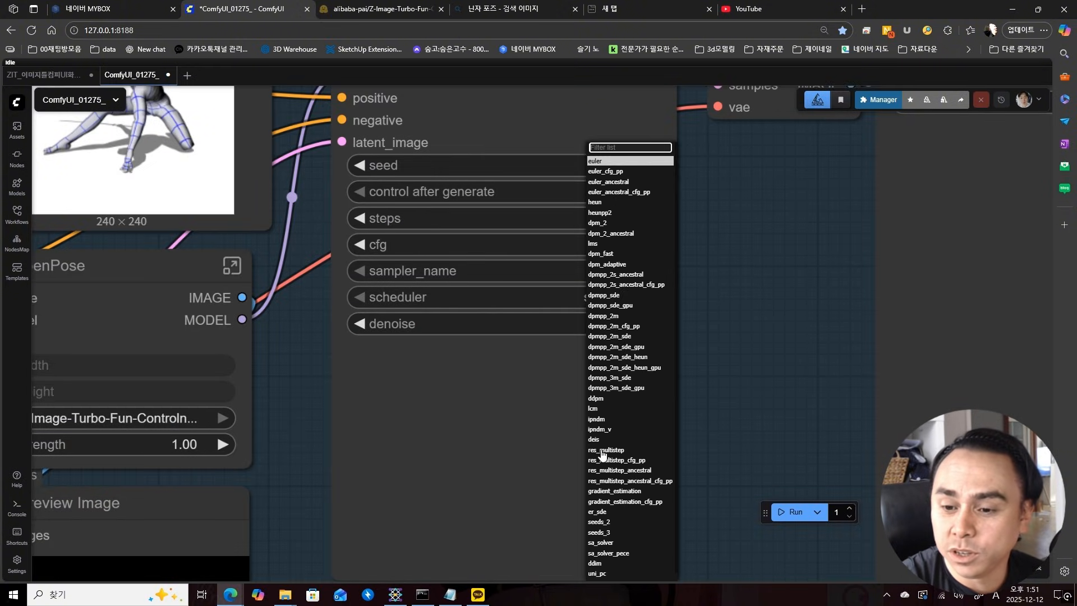
pyautogui.click(557, 433)
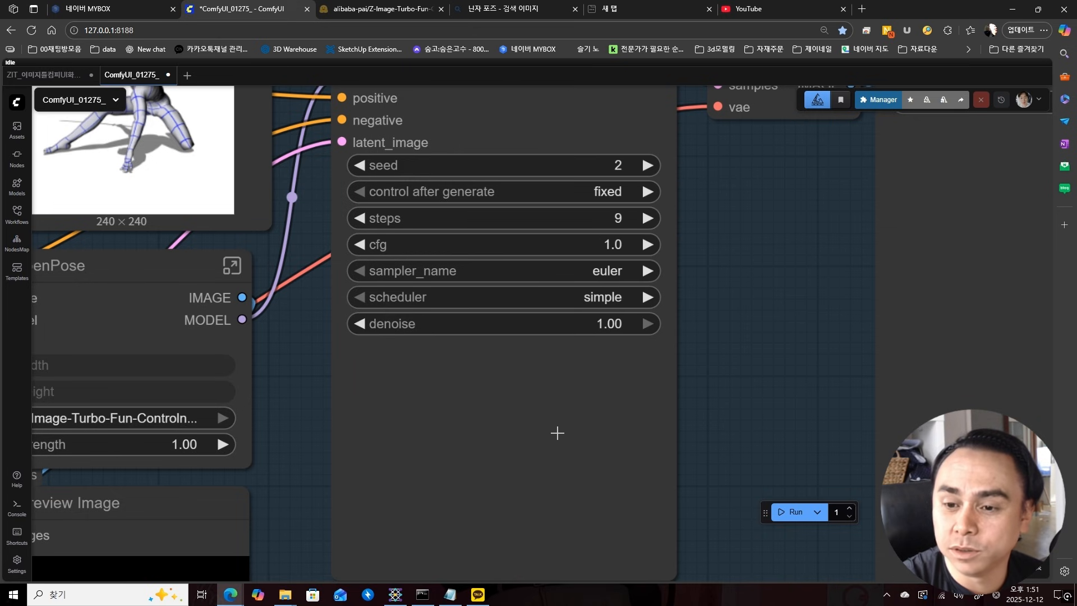
pyautogui.scroll(-8, 740, 377)
pyautogui.click(791, 512)
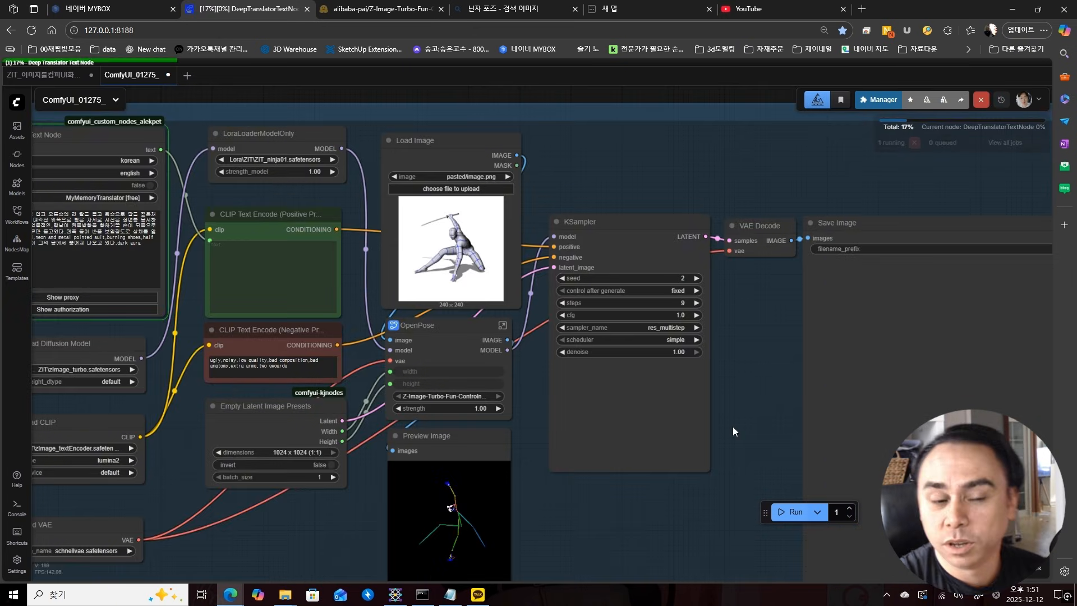
# - Compare the pose preview and the generated ninja image in Save Image with the reference pose
pyautogui.moveTo(733, 427); pyautogui.dragTo(829, 376)
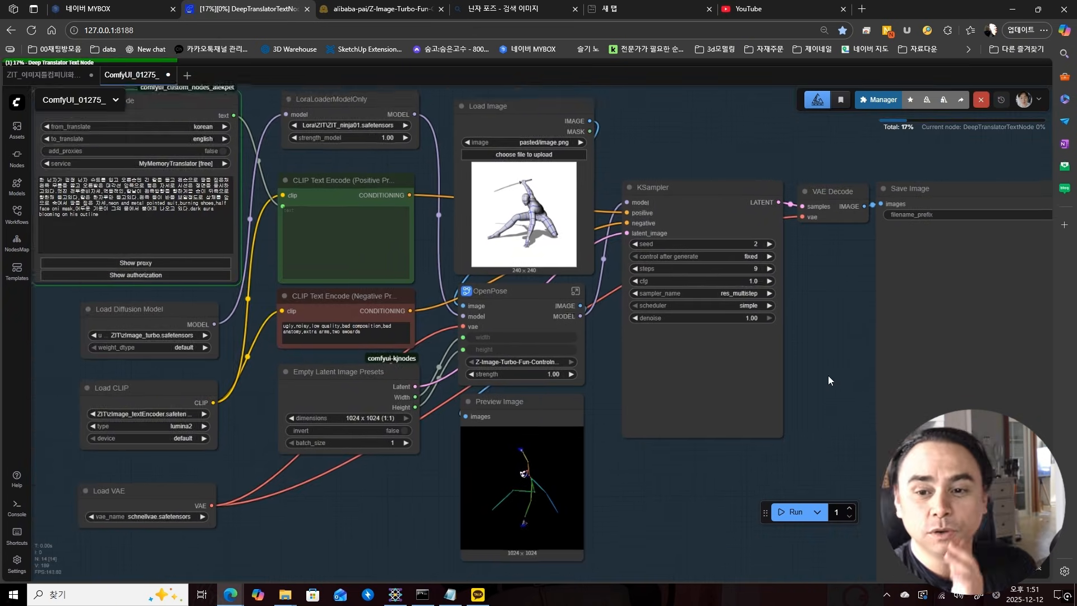
pyautogui.scroll(-2, 828, 376)
pyautogui.moveTo(483, 258); pyautogui.dragTo(339, 233)
pyautogui.scroll(5, 490, 449)
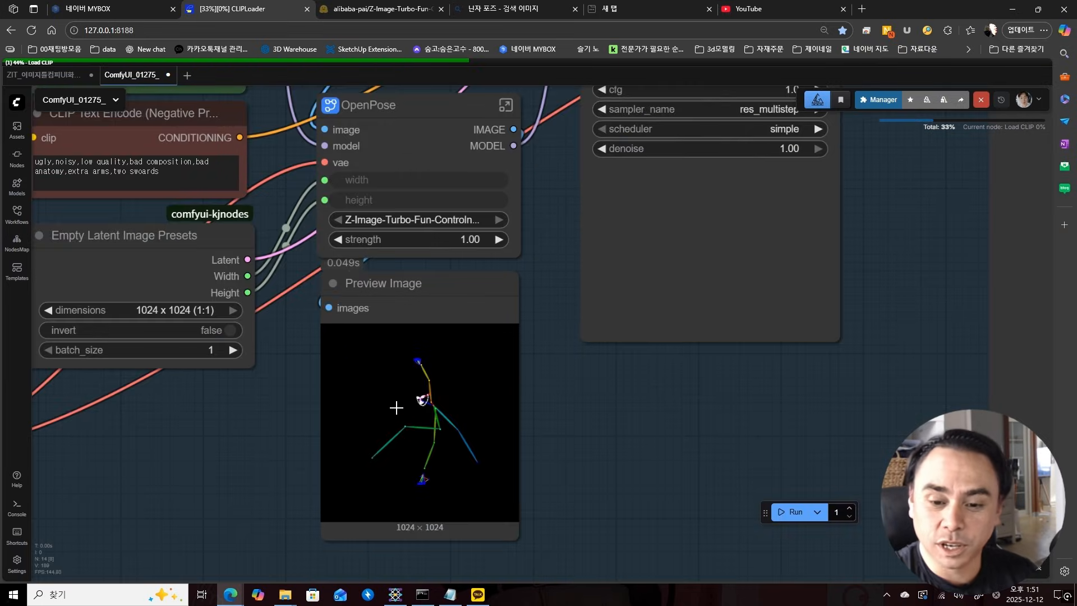
pyautogui.scroll(-5, 601, 391)
pyautogui.scroll(1, 645, 409)
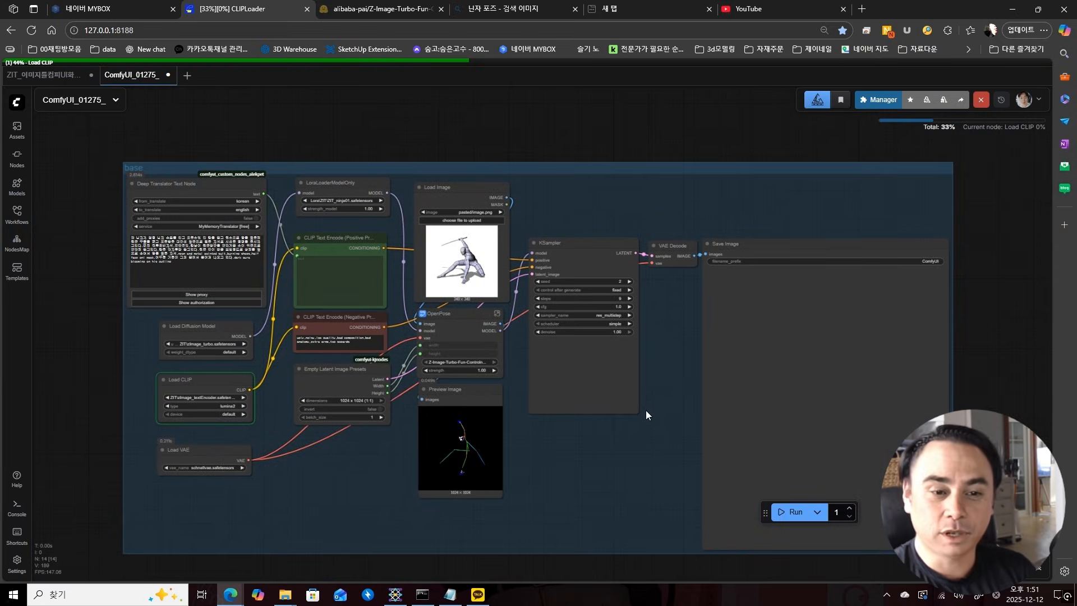
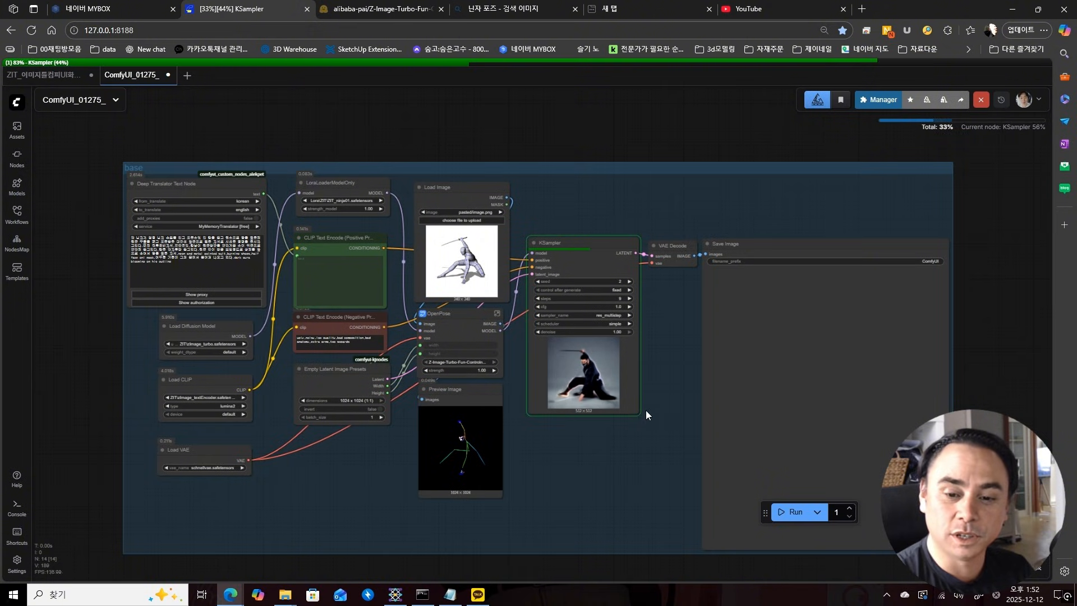
pyautogui.scroll(10, 645, 410)
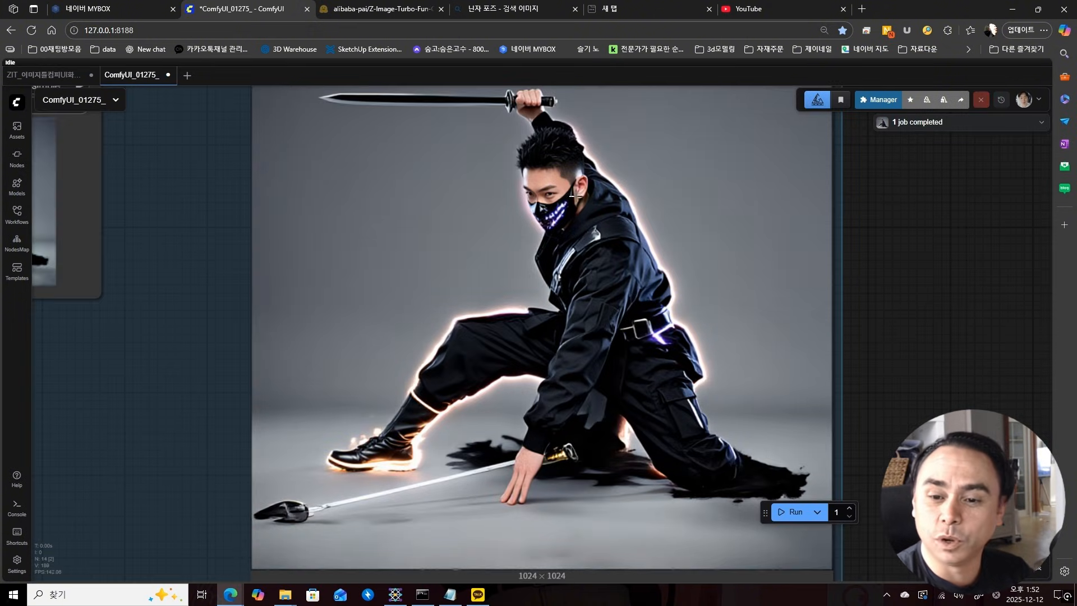
pyautogui.moveTo(592, 230); pyautogui.dragTo(610, 264)
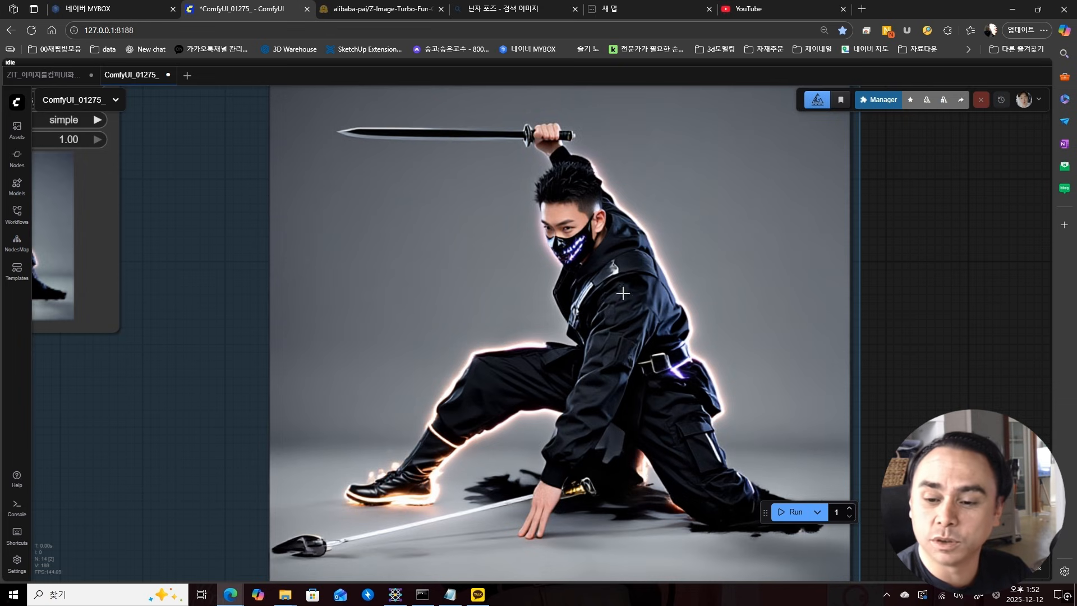
pyautogui.scroll(-6, 545, 321)
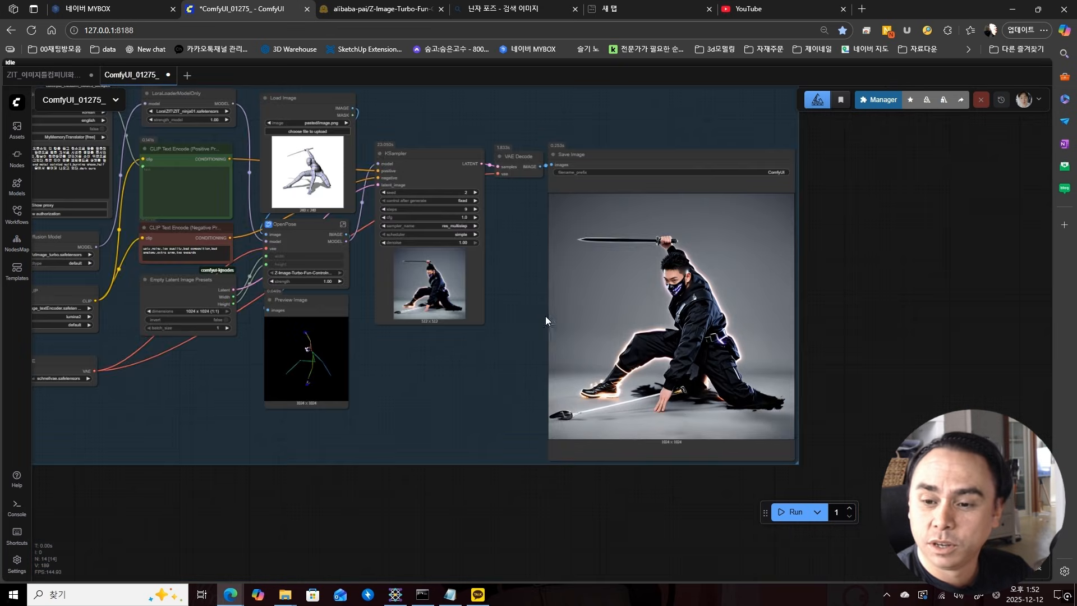
pyautogui.moveTo(545, 317); pyautogui.dragTo(625, 328)
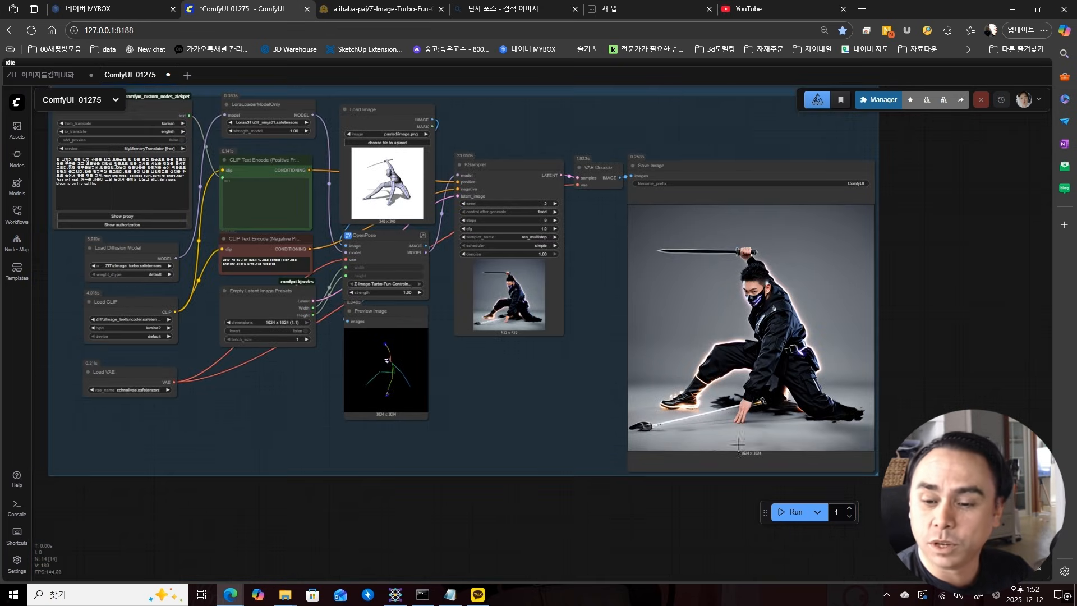
# - Examine the pose skeleton in the Preview Image node against the rest of the workflow
pyautogui.moveTo(611, 245); pyautogui.dragTo(586, 259)
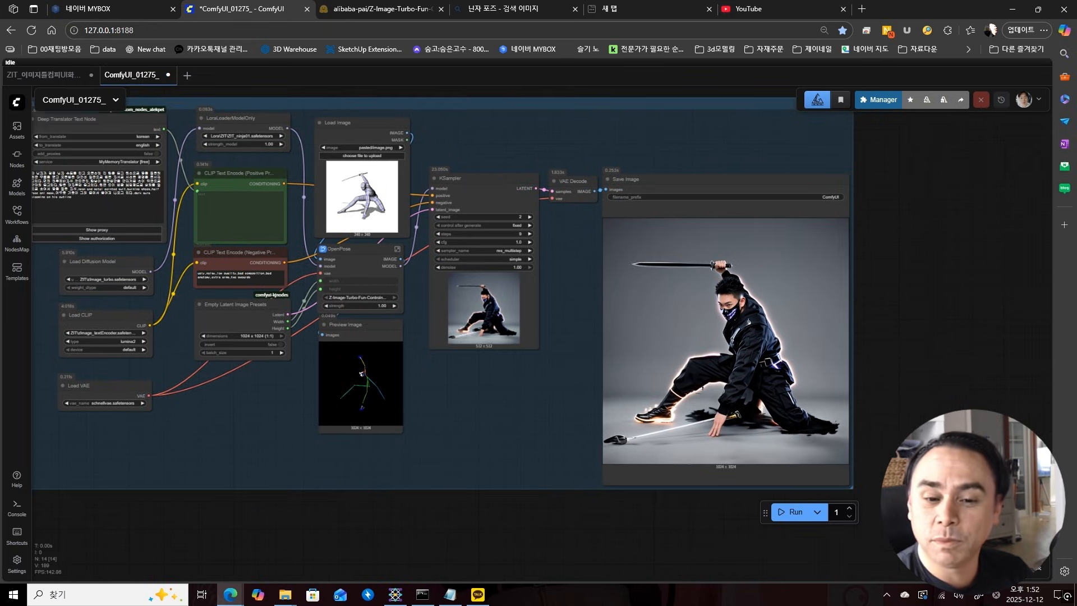
pyautogui.scroll(9, 359, 359)
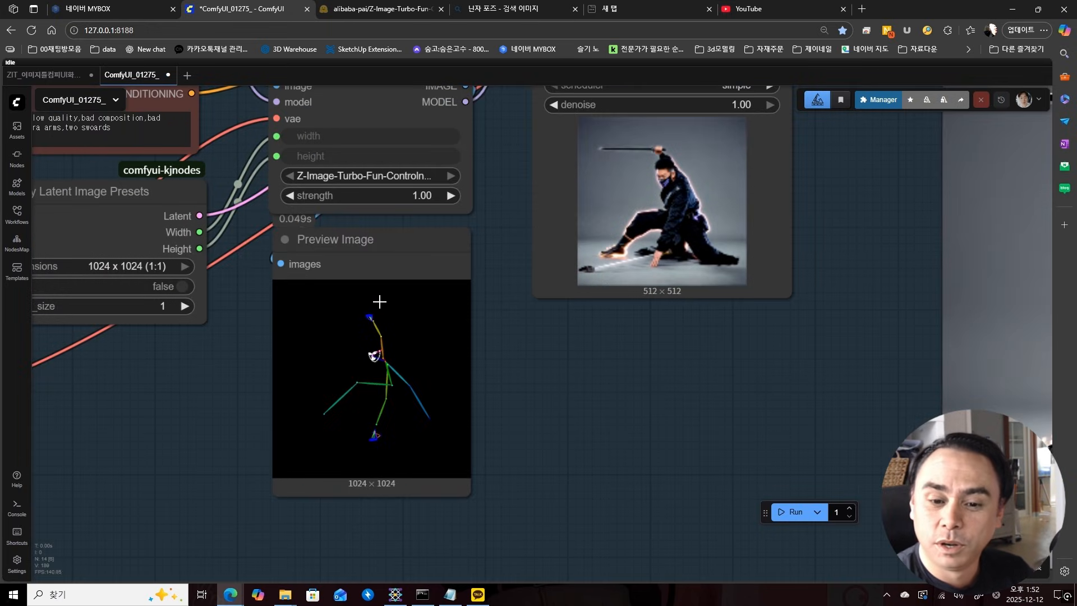
pyautogui.scroll(-9, 595, 369)
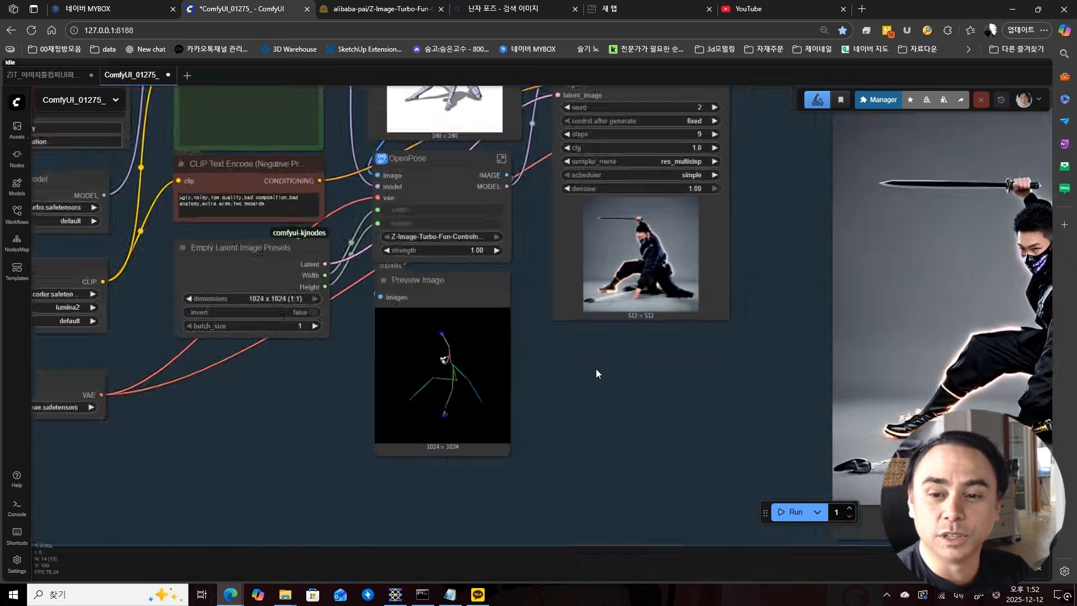
pyautogui.moveTo(698, 323); pyautogui.dragTo(668, 371)
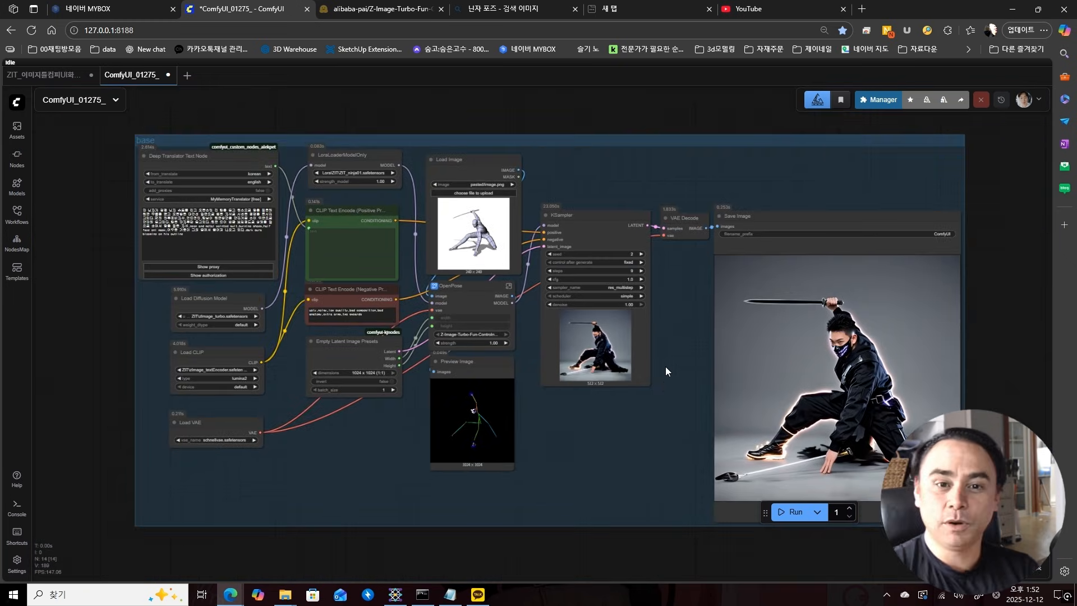
# - Review the Pose and Output example pairs in the Results section of the Z-Image-Turbo-Fun-Controlnet-Union page on Hugging Face
pyautogui.click(381, 9)
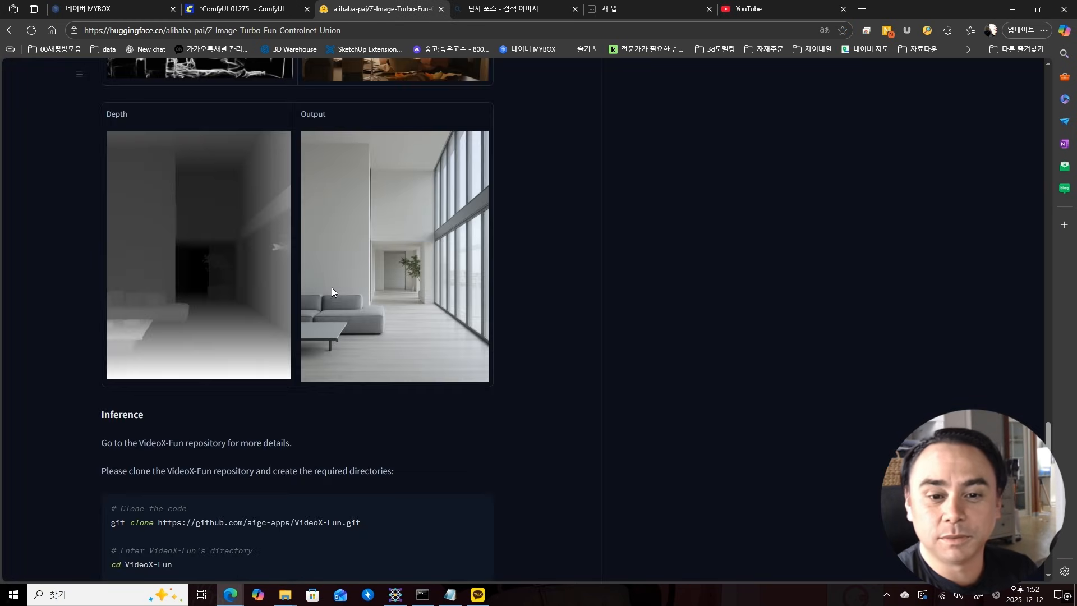
pyautogui.scroll(20, 531, 286)
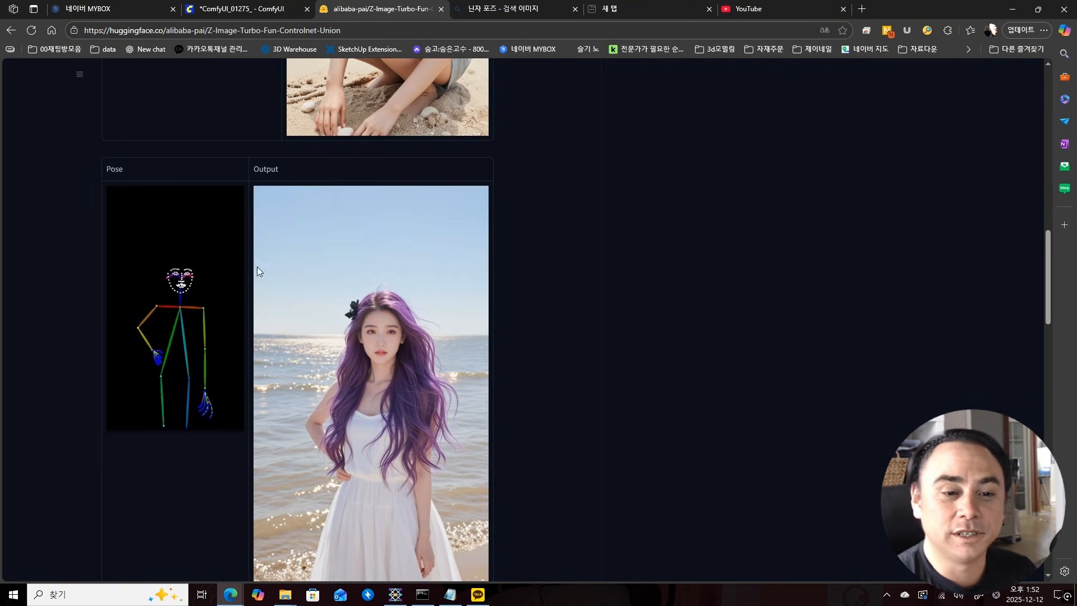
pyautogui.scroll(6, 564, 216)
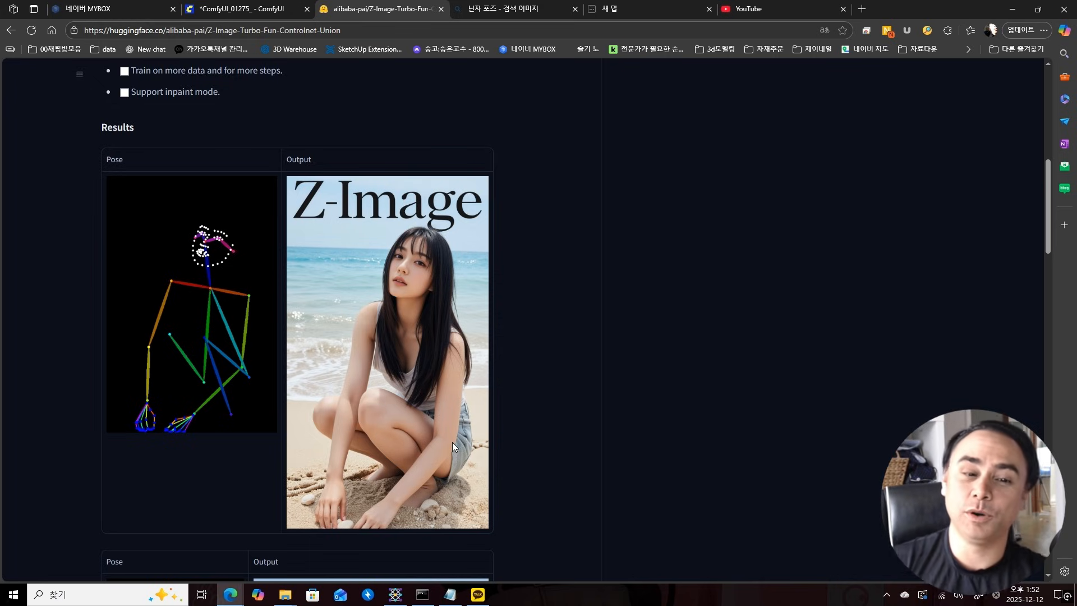
pyautogui.scroll(-8, 352, 215)
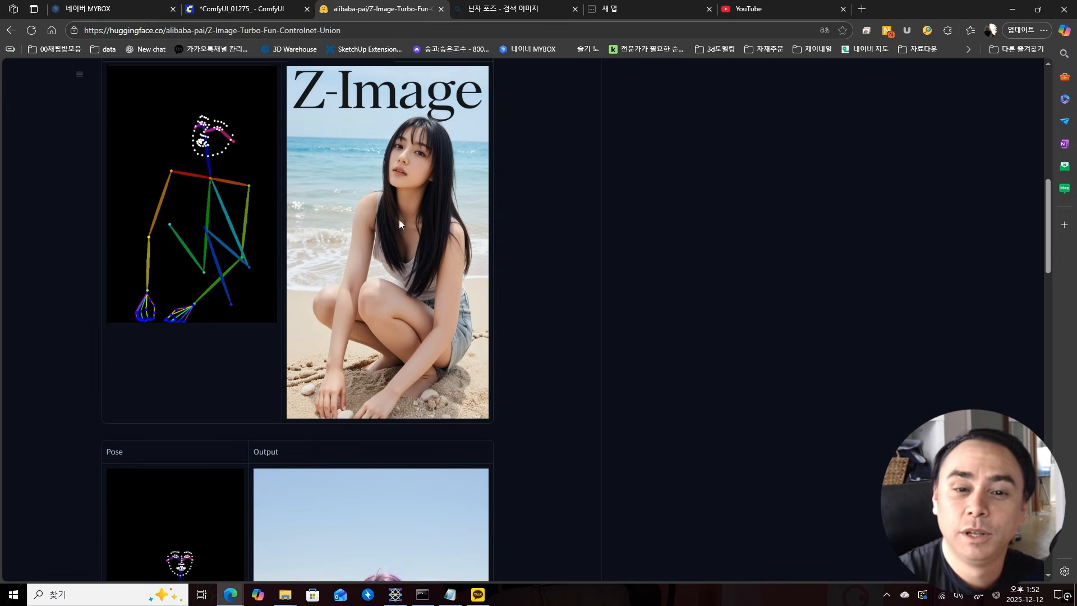
pyautogui.scroll(3, 407, 224)
pyautogui.scroll(3, 403, 233)
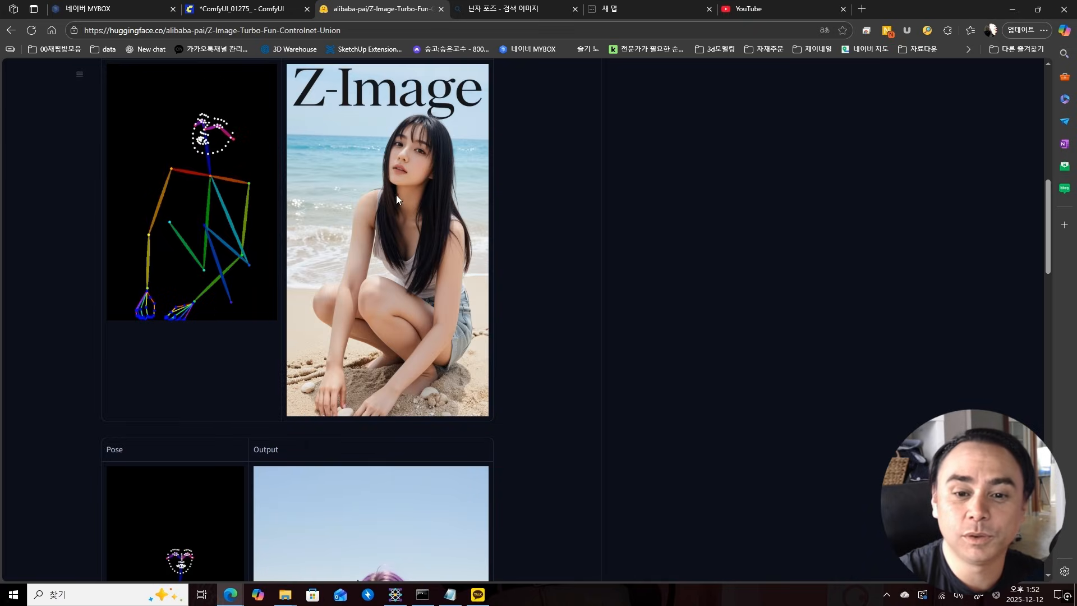
pyautogui.scroll(-3, 492, 336)
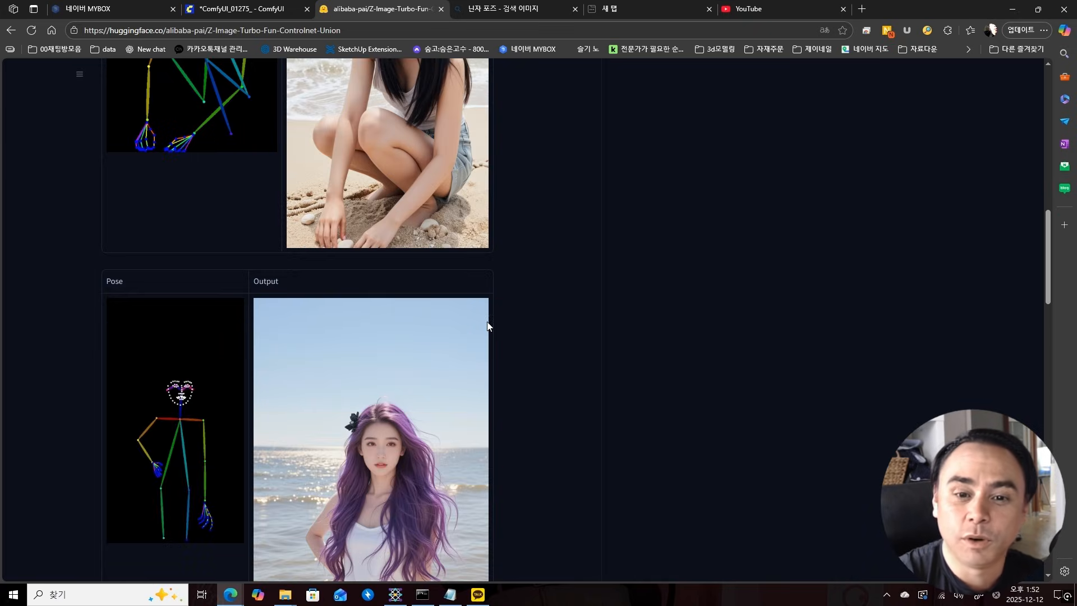
pyautogui.scroll(-5, 488, 327)
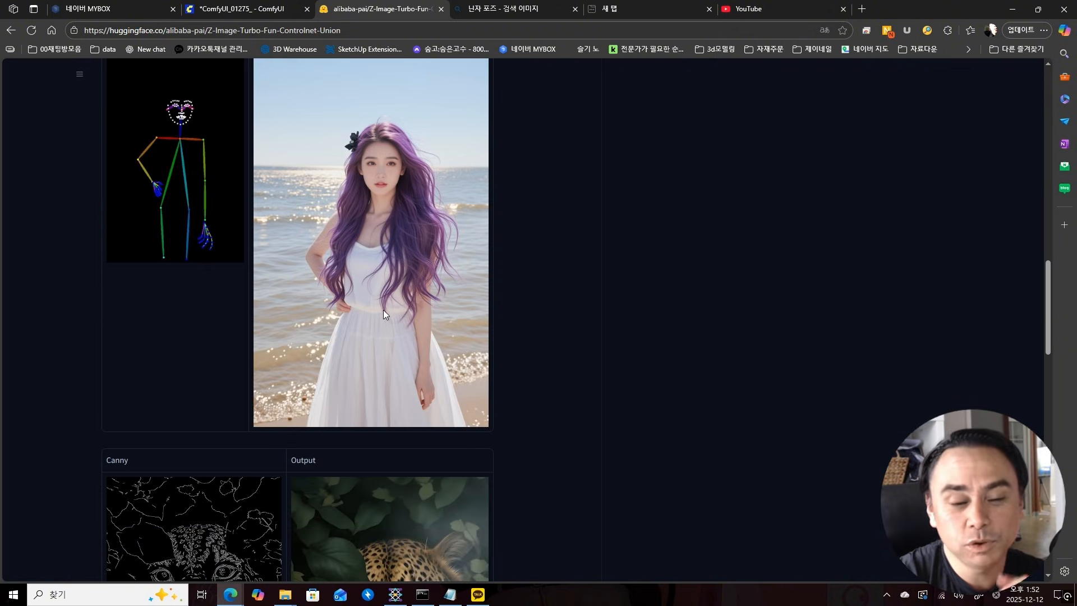
pyautogui.scroll(3, 418, 333)
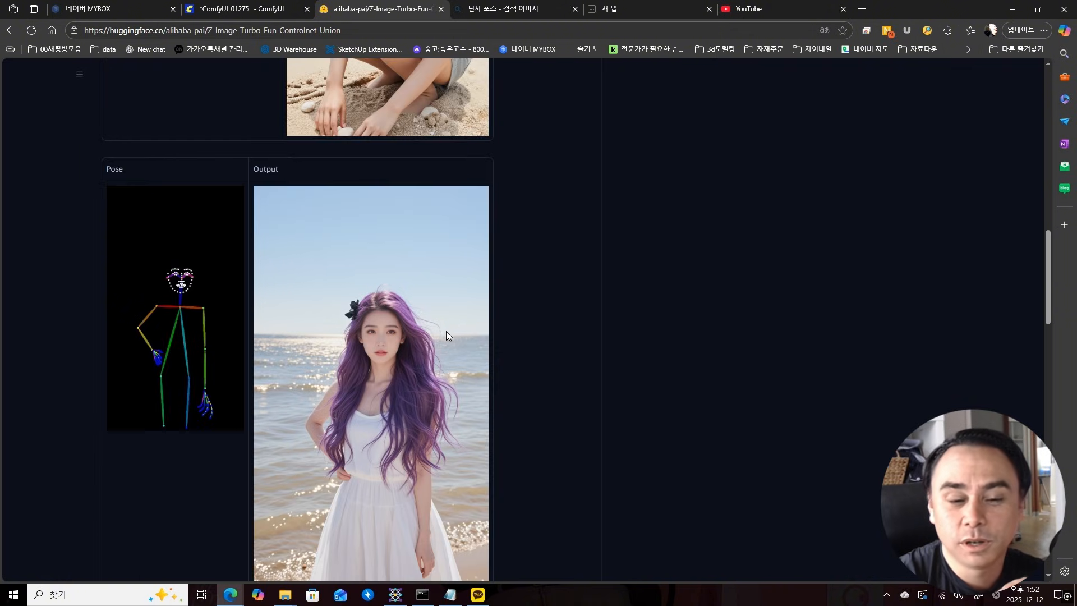
pyautogui.scroll(8, 490, 162)
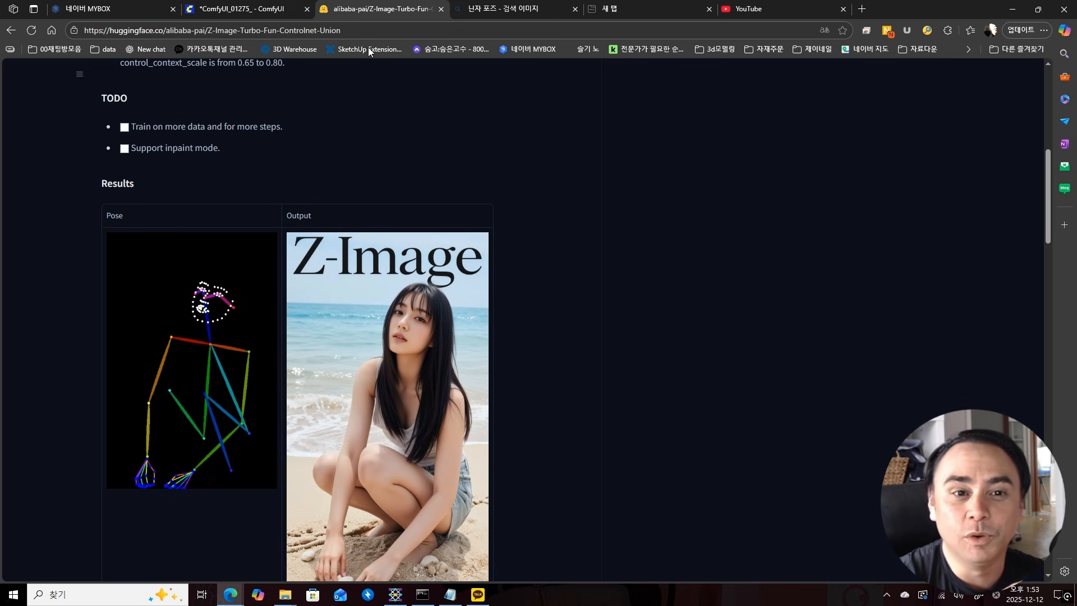
# - Return to ComfyUI and examine the generated ninja image in Save Image alongside the OpenPose node and its pose preview
pyautogui.click(249, 5)
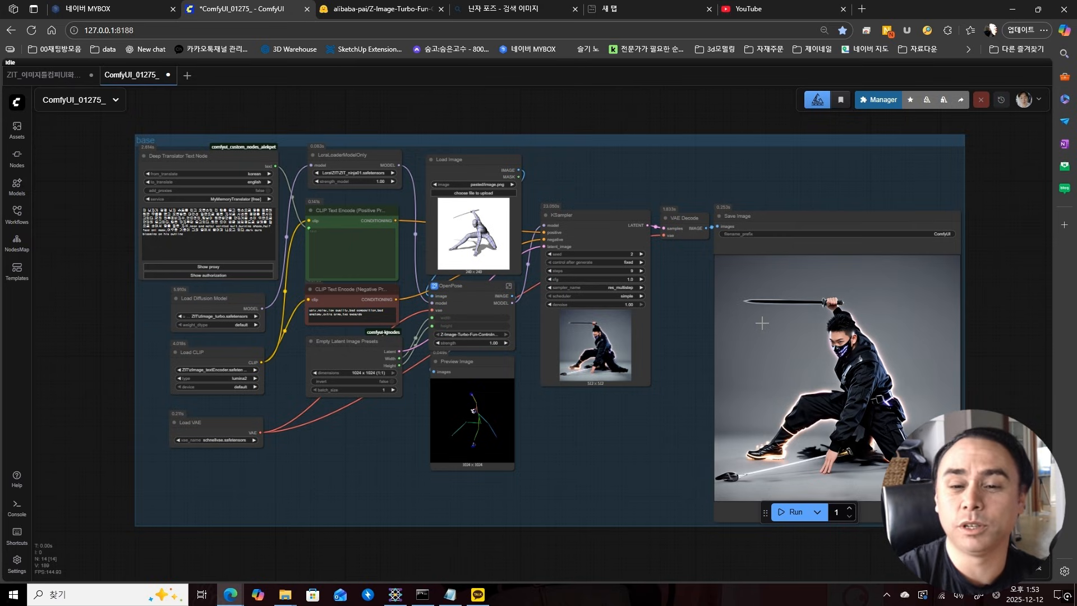
pyautogui.scroll(6, 705, 318)
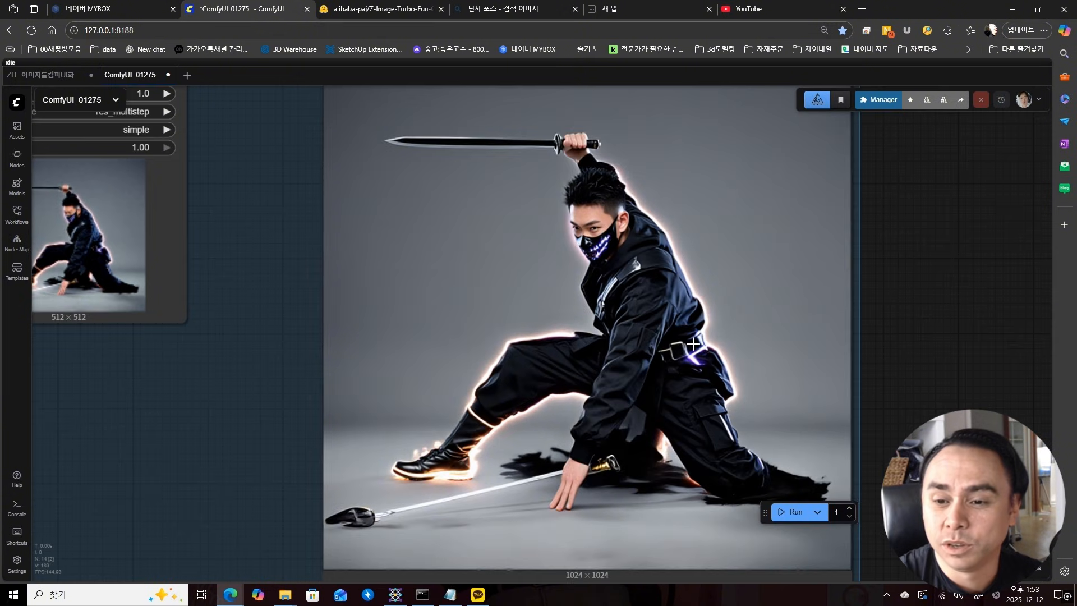
pyautogui.scroll(-2, 694, 344)
pyautogui.moveTo(602, 336); pyautogui.dragTo(657, 328)
pyautogui.moveTo(497, 351); pyautogui.dragTo(761, 381)
pyautogui.moveTo(581, 393); pyautogui.dragTo(705, 431)
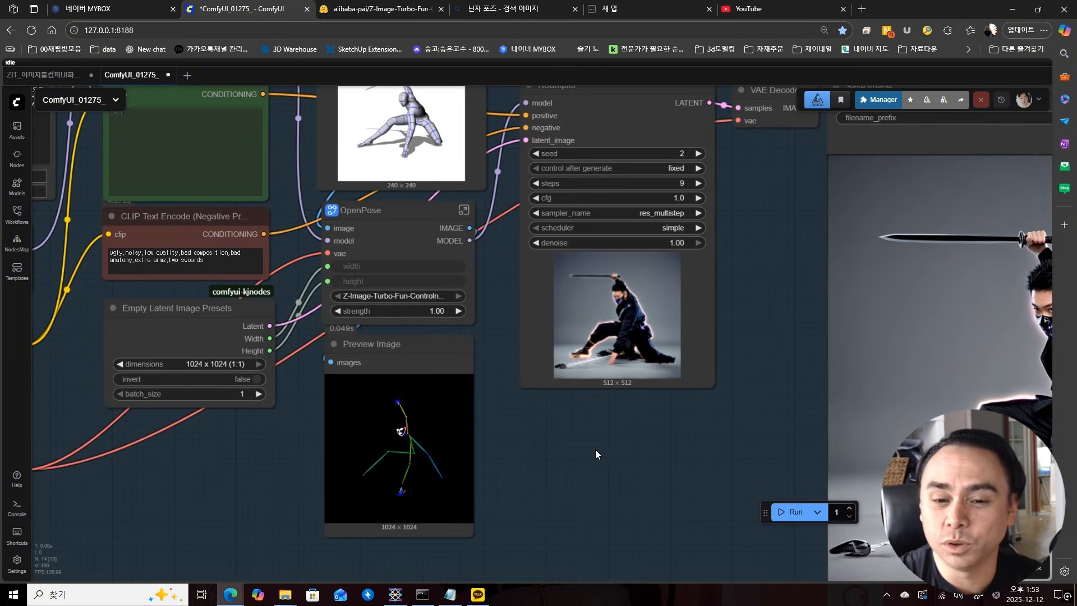
pyautogui.scroll(1, 485, 287)
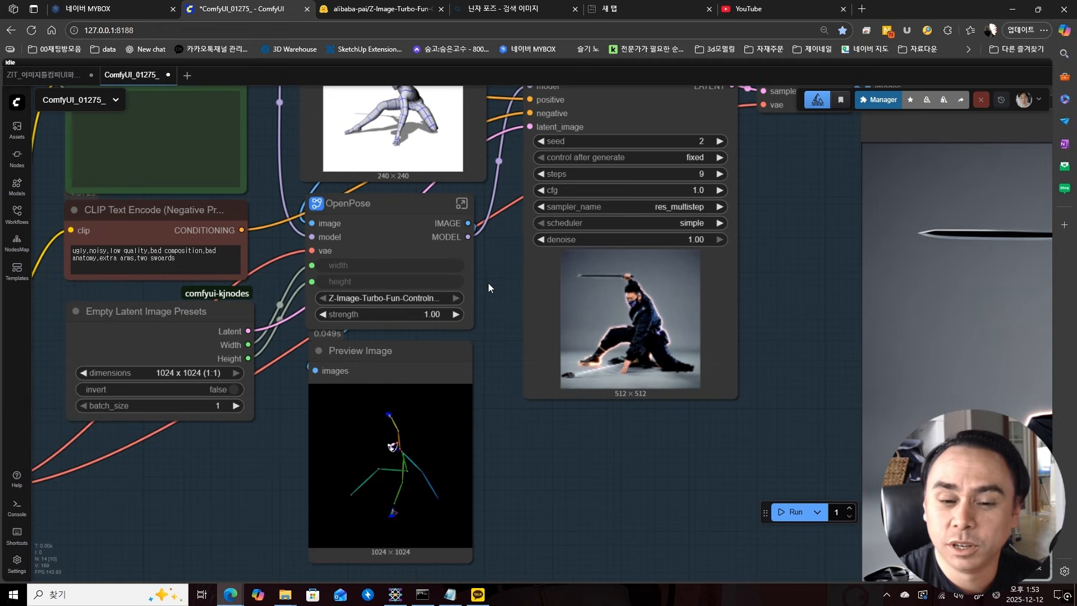
pyautogui.moveTo(756, 486); pyautogui.dragTo(212, 435)
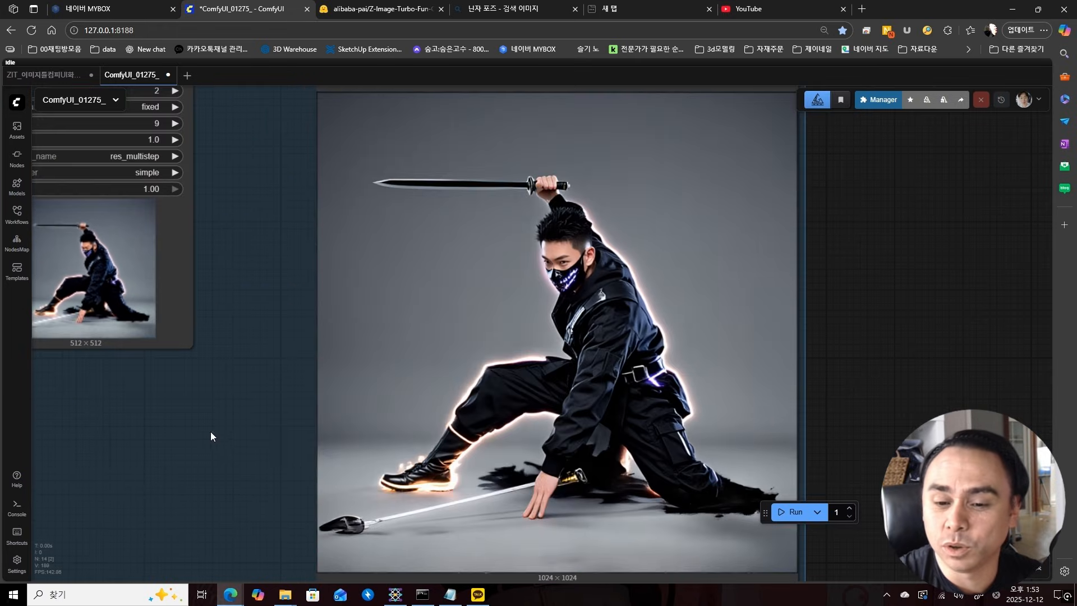
pyautogui.scroll(-8, 361, 331)
pyautogui.moveTo(317, 323); pyautogui.dragTo(593, 411)
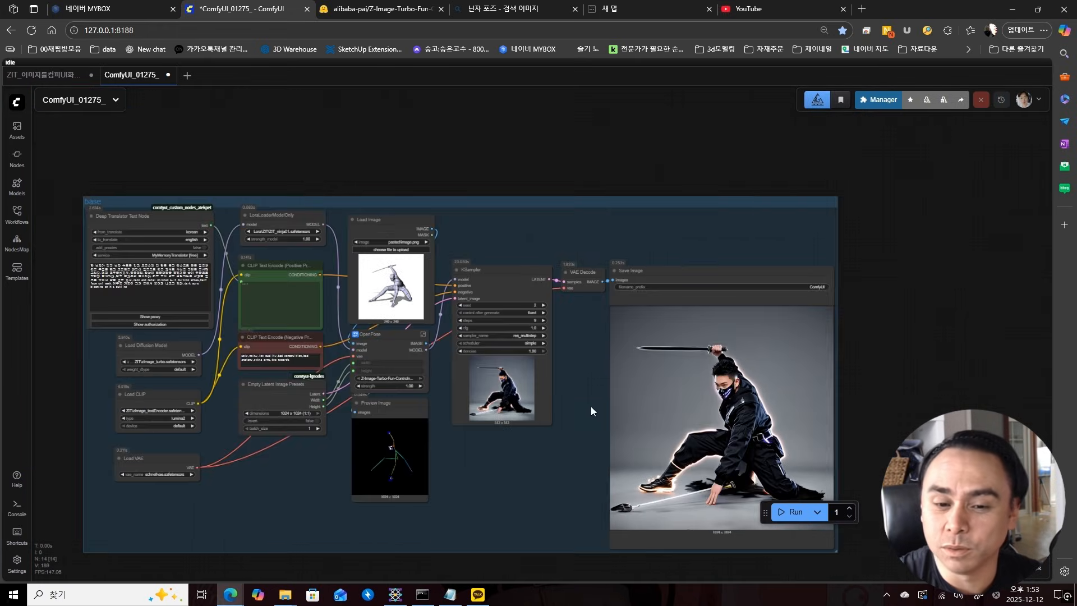
# - Set the LoraLoaderModelOnly node's strength_model to 0.80 and nudge the node slightly down and to the left
pyautogui.scroll(5, 320, 254)
pyautogui.moveTo(306, 232); pyautogui.dragTo(289, 232)
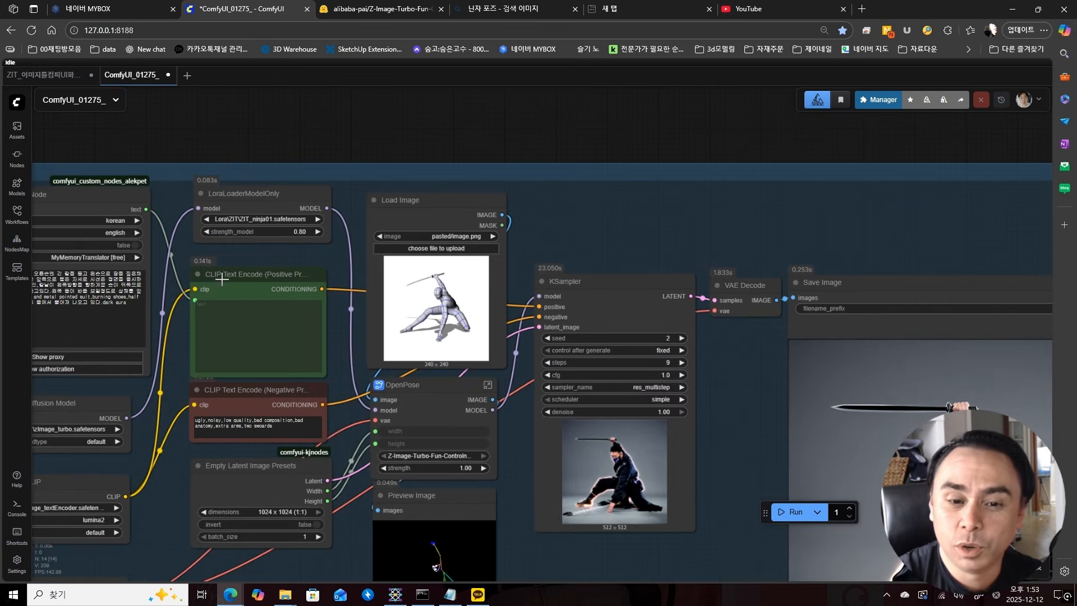
pyautogui.moveTo(267, 189); pyautogui.dragTo(260, 195)
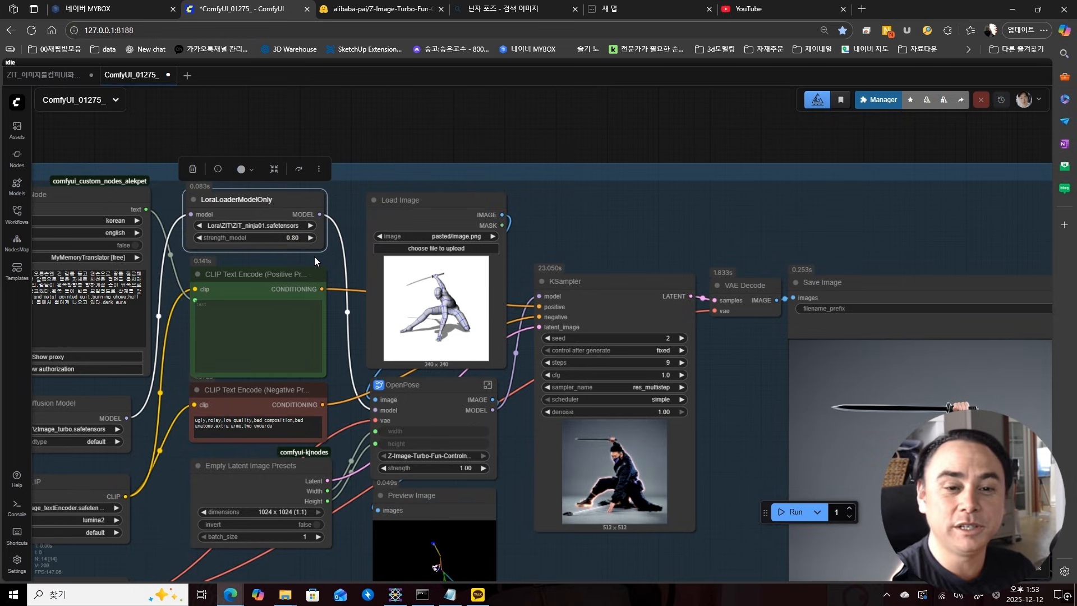
# - Run the workflow with the ninja LoRA and inspect the generated image up close
pyautogui.click(792, 512)
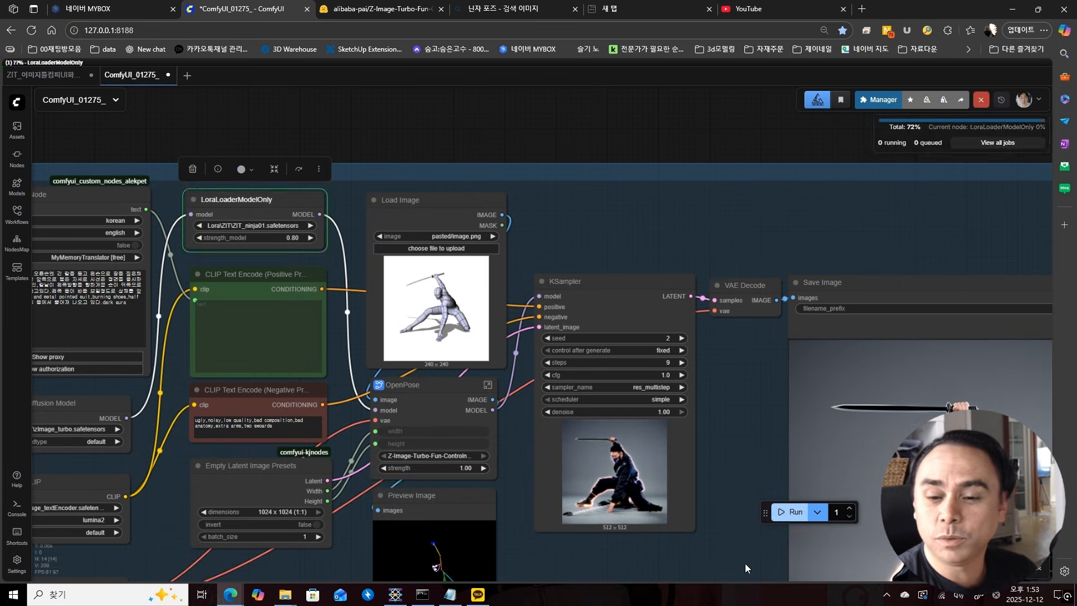
pyautogui.moveTo(745, 564); pyautogui.dragTo(583, 391)
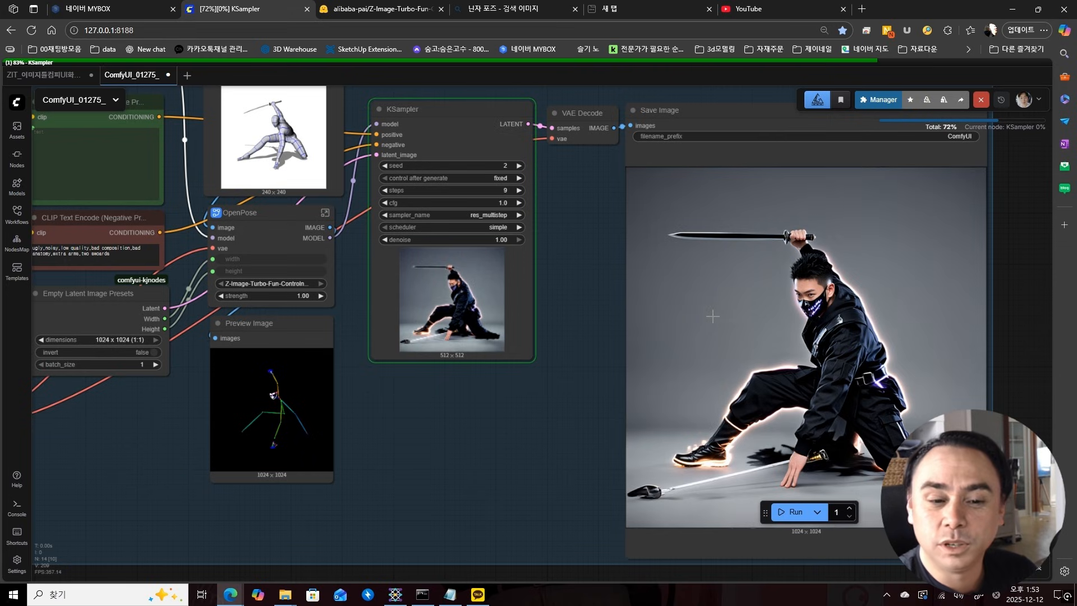
pyautogui.hscroll(1, 364, 404)
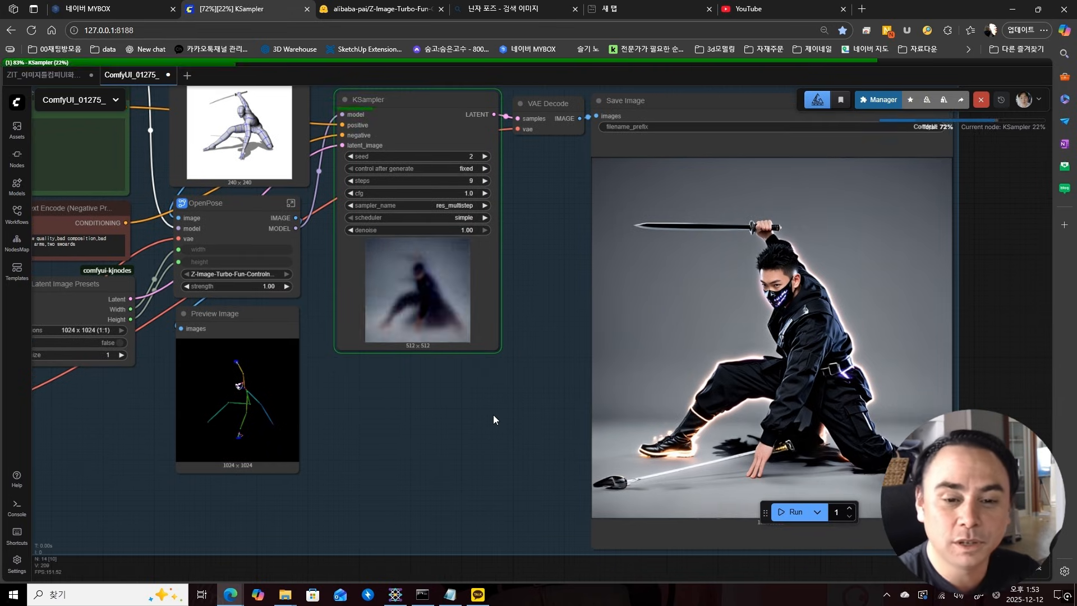
pyautogui.scroll(4, 846, 425)
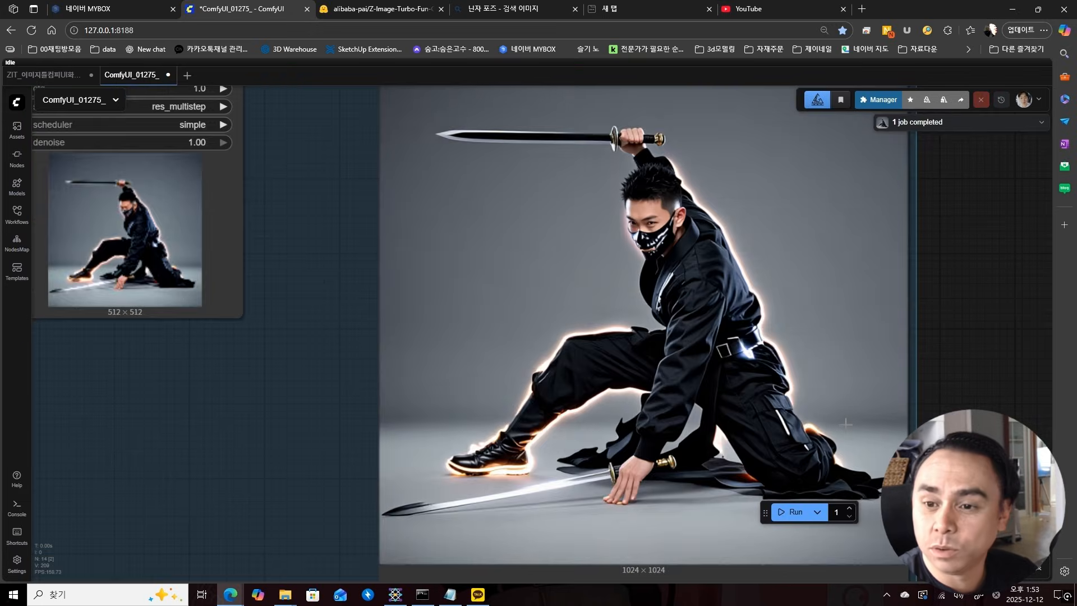
pyautogui.scroll(2, 845, 425)
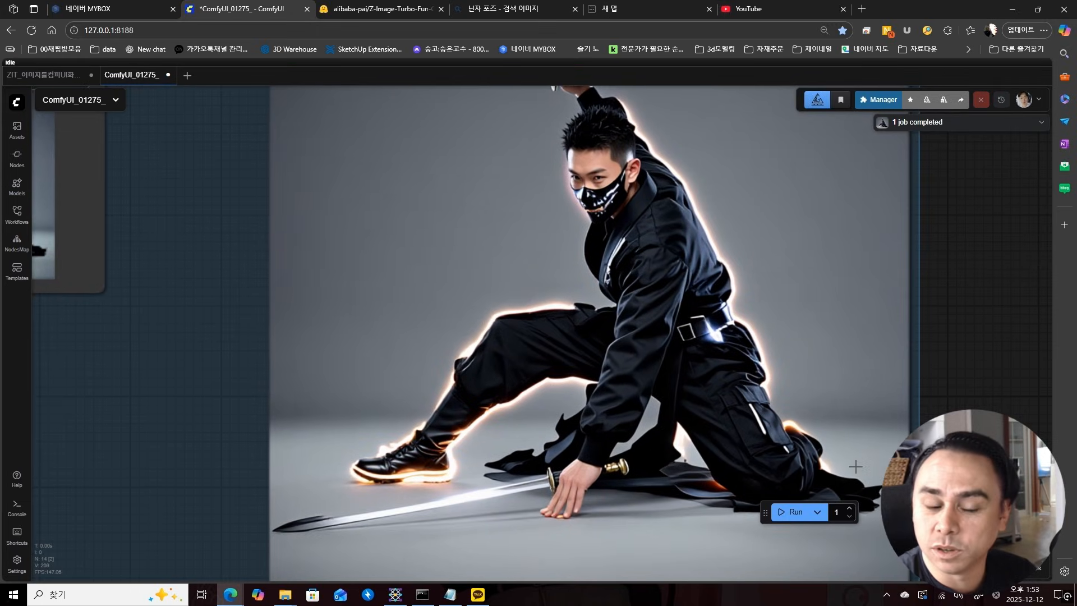
pyautogui.moveTo(855, 466); pyautogui.dragTo(803, 455)
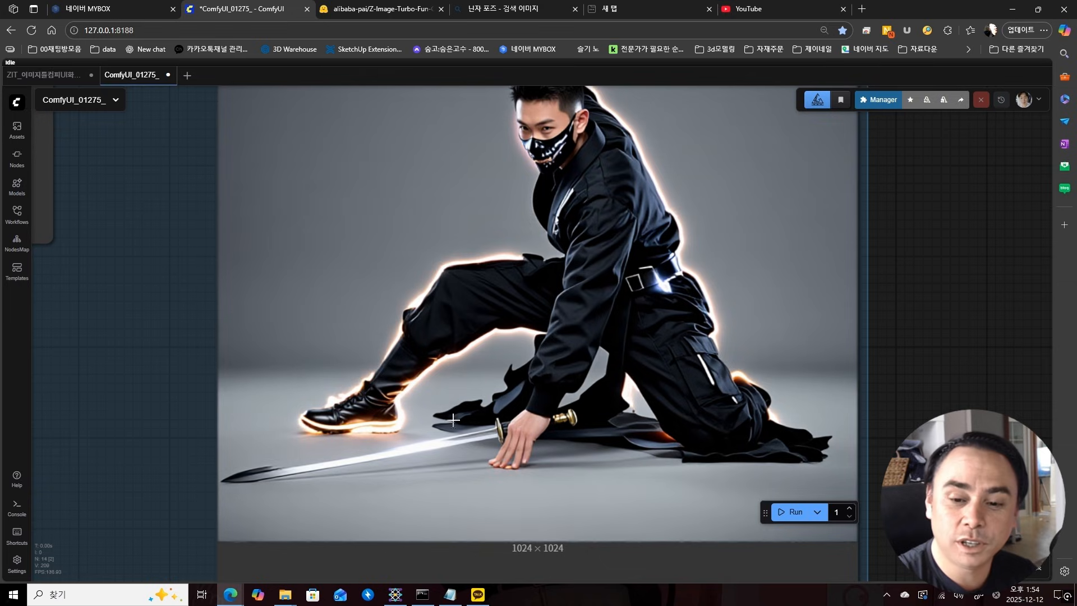
pyautogui.scroll(-5, 680, 425)
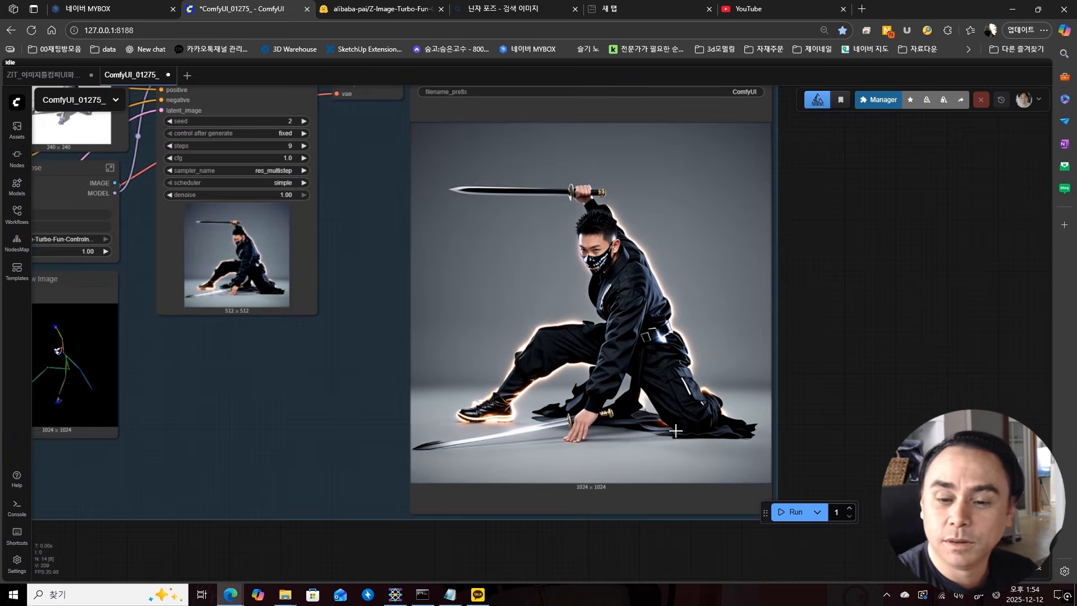
pyautogui.scroll(-3, 627, 206)
pyautogui.scroll(-3, 628, 208)
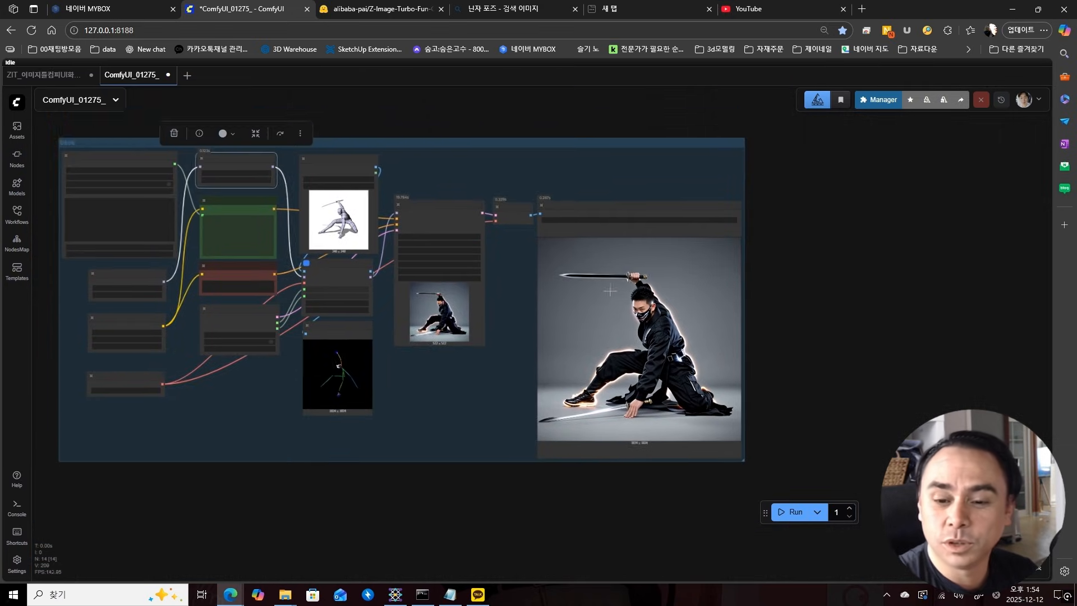
# - Compare the reference pose, the OpenPose preview and the saved ninja image across the workflow
pyautogui.scroll(6, 476, 360)
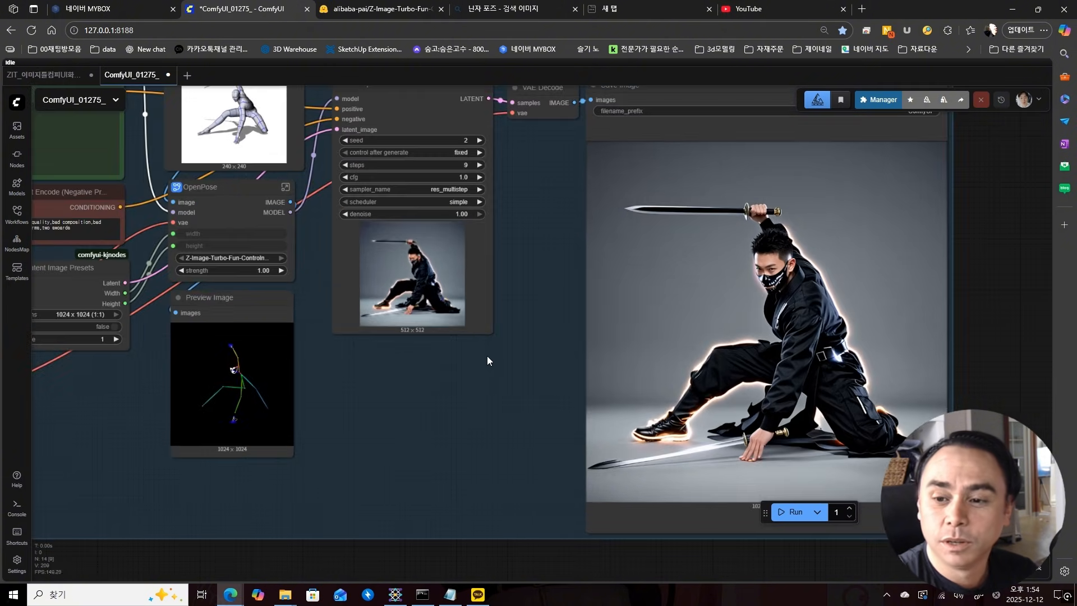
pyautogui.moveTo(541, 262); pyautogui.dragTo(632, 311)
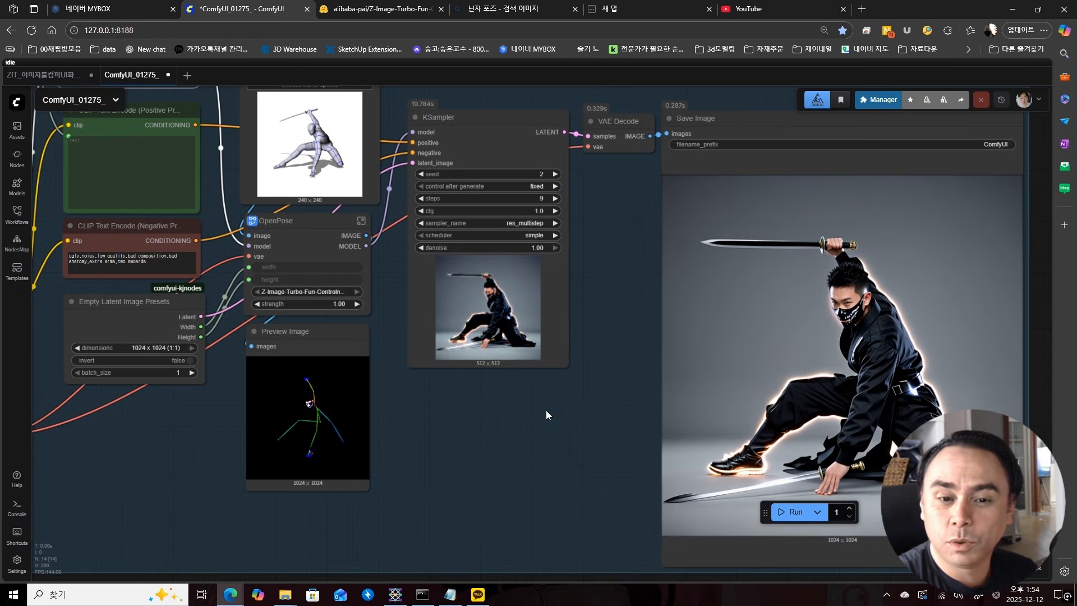
pyautogui.moveTo(234, 144); pyautogui.dragTo(286, 187)
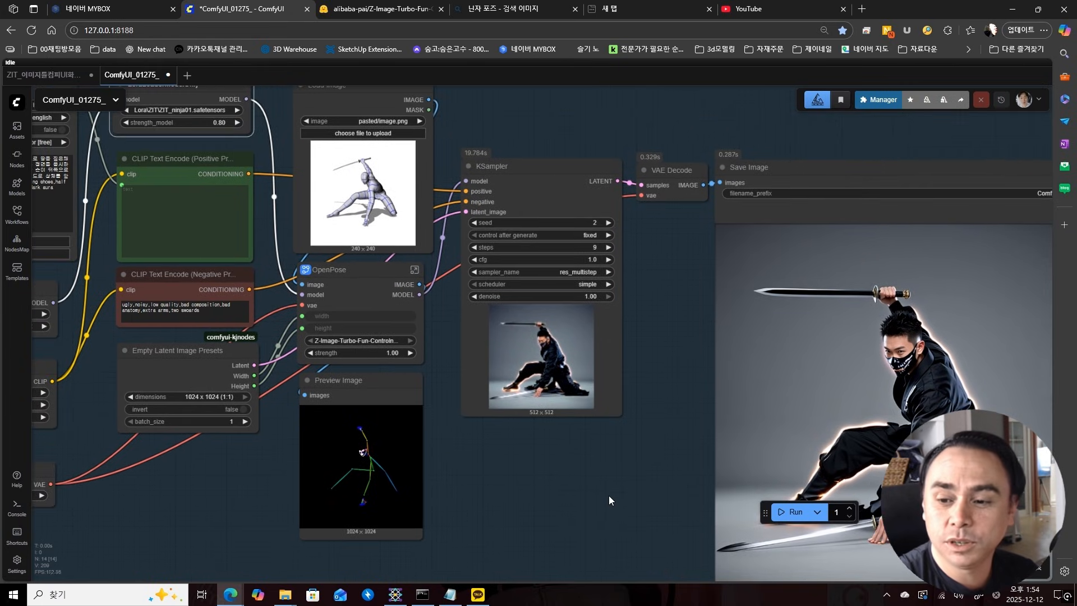
pyautogui.moveTo(630, 506); pyautogui.dragTo(611, 502)
pyautogui.moveTo(821, 400); pyautogui.dragTo(677, 323)
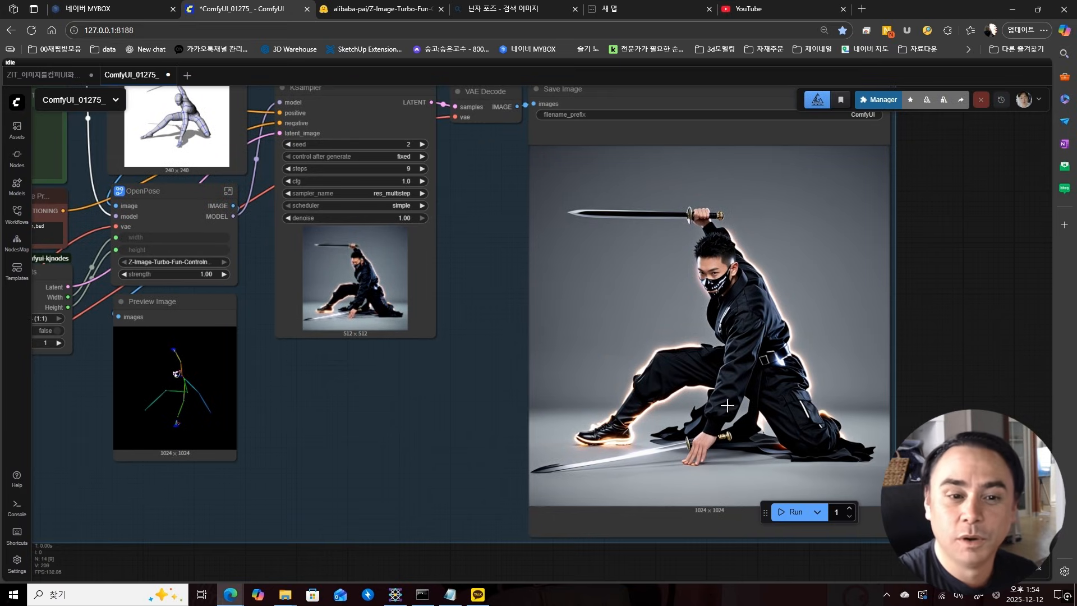
pyautogui.moveTo(503, 287); pyautogui.dragTo(574, 322)
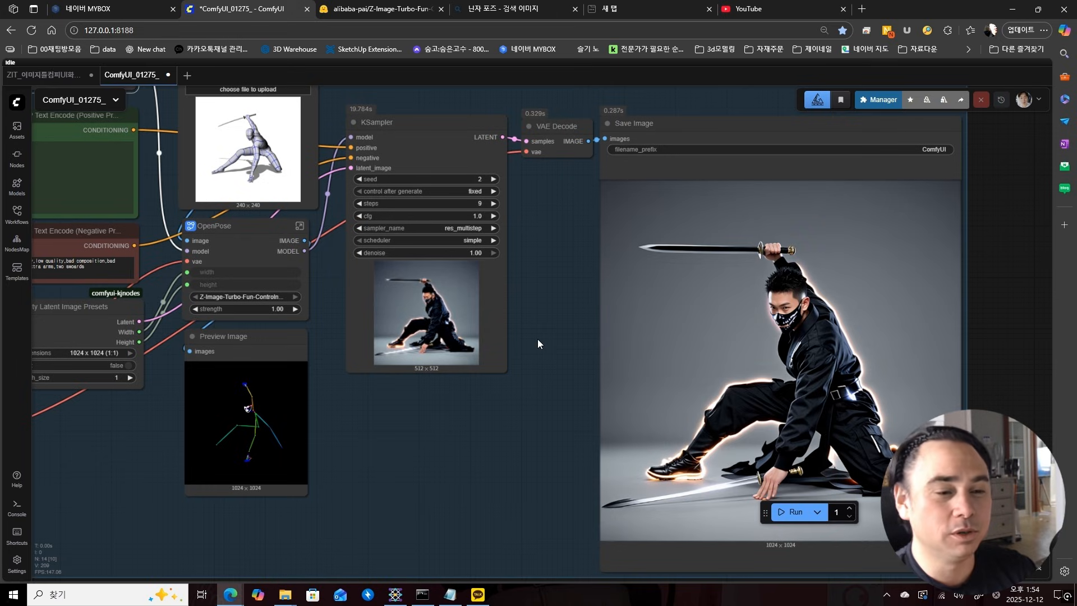
pyautogui.moveTo(322, 310); pyautogui.dragTo(305, 321)
pyautogui.scroll(-5, 305, 319)
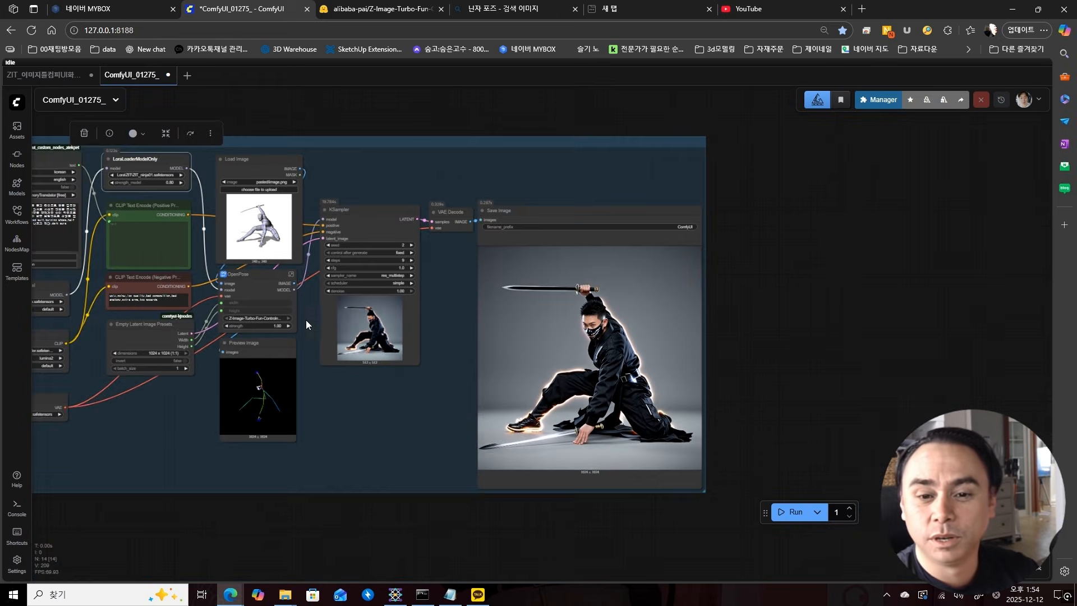
pyautogui.moveTo(452, 337); pyautogui.dragTo(565, 356)
pyautogui.click(377, 296)
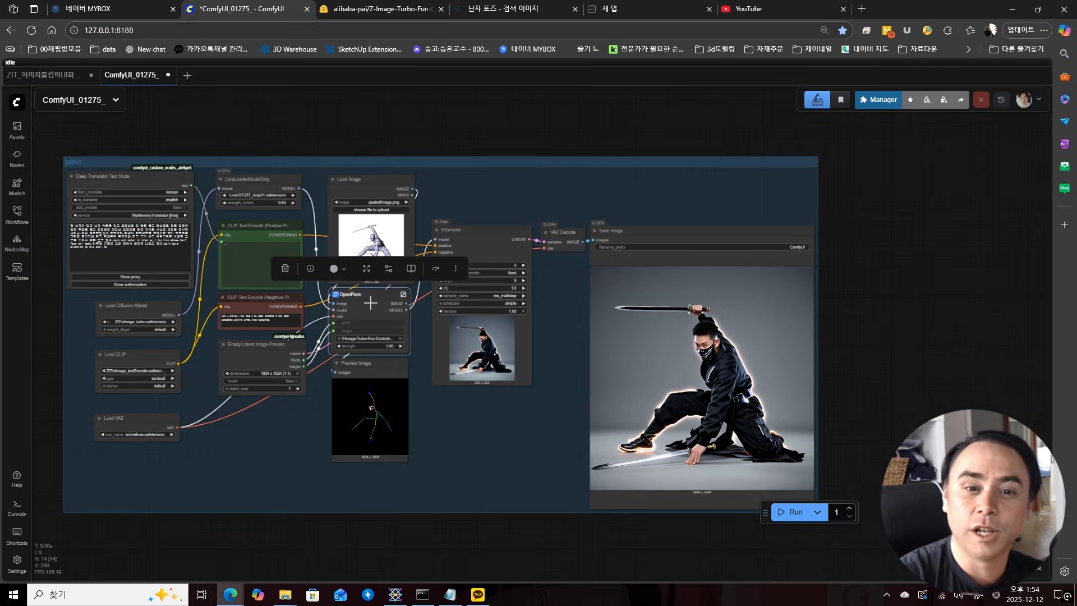
# - Review the Pose, Canny, HED and Depth sample results on the Z-Image-Turbo-Fun-Controlnet-Union Hugging Face page
pyautogui.click(364, 8)
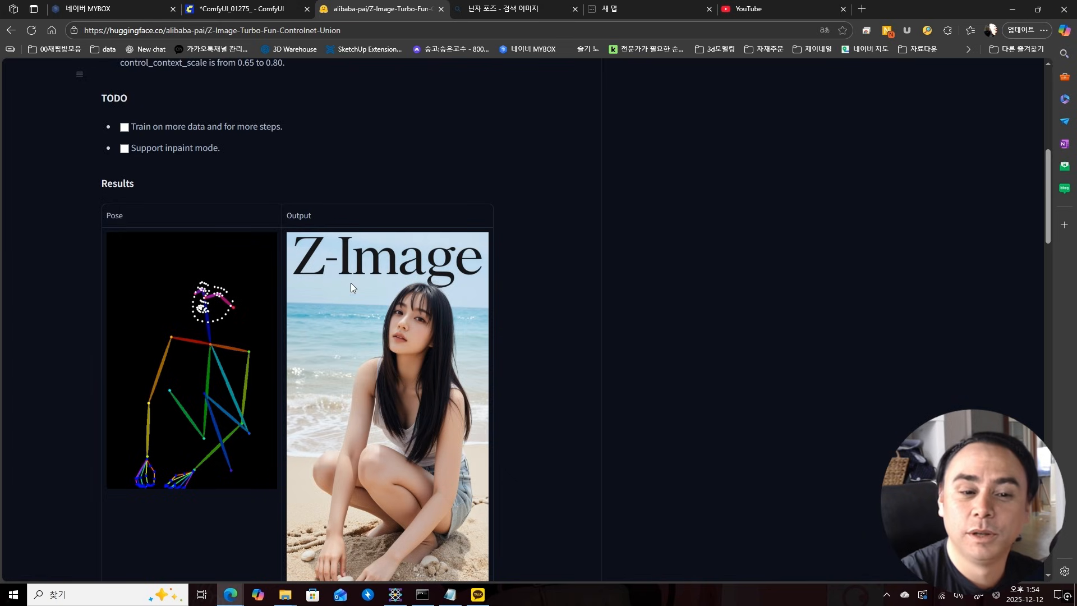
pyautogui.scroll(-4, 255, 318)
pyautogui.scroll(4, 250, 308)
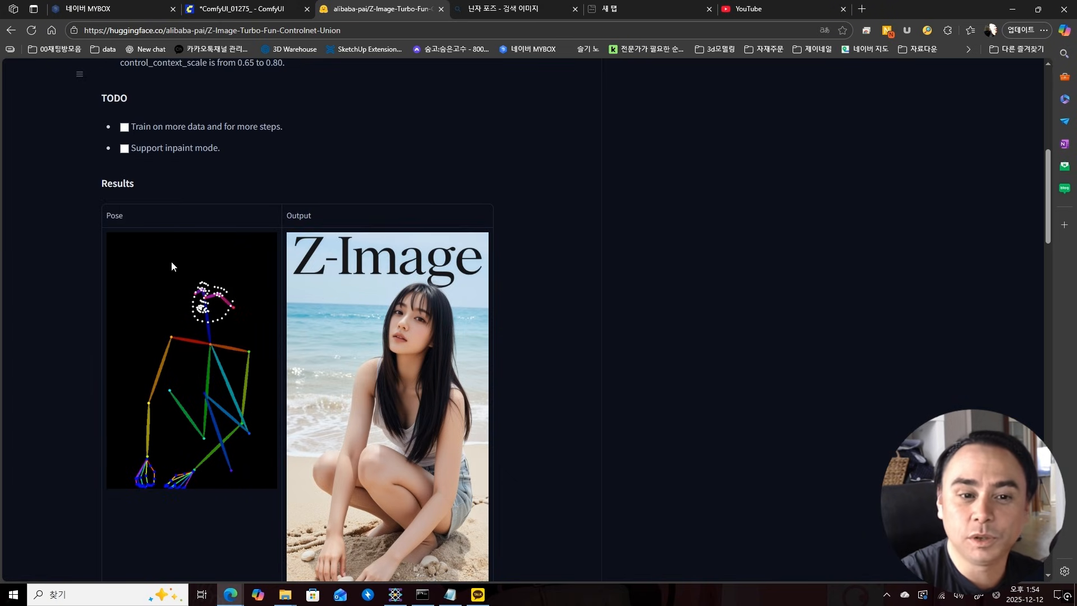
pyautogui.scroll(-4, 178, 270)
pyautogui.scroll(-10, 186, 272)
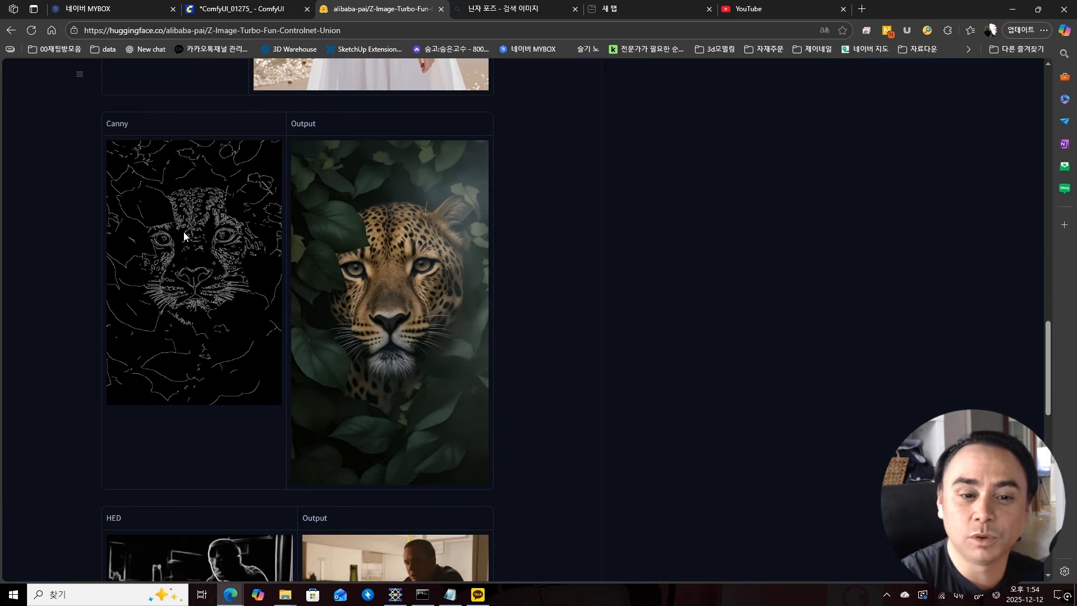
pyautogui.scroll(2, 133, 269)
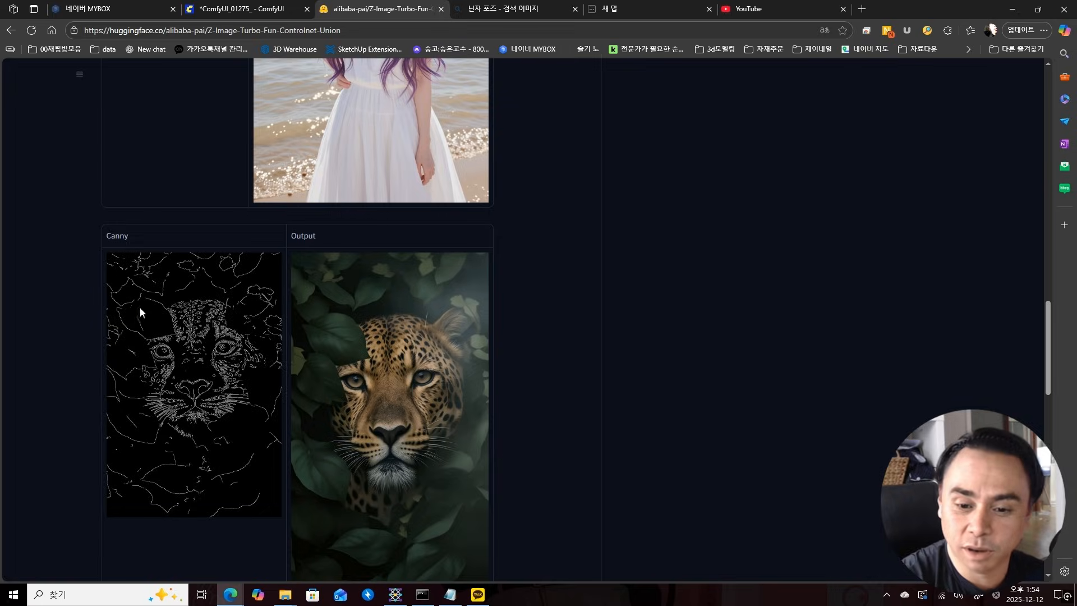
pyautogui.scroll(-8, 140, 310)
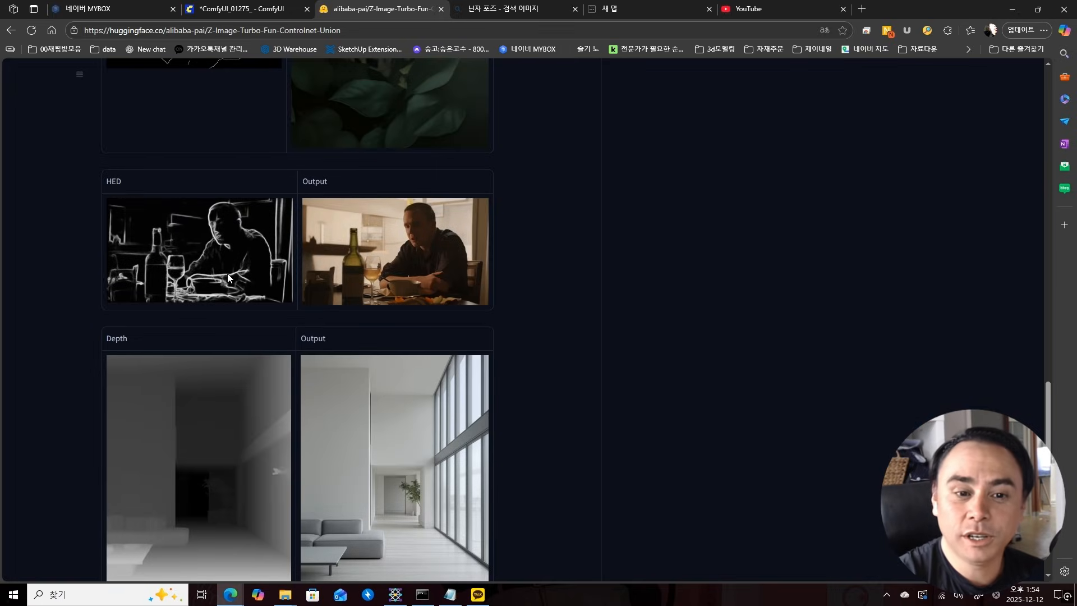
pyautogui.scroll(-4, 137, 262)
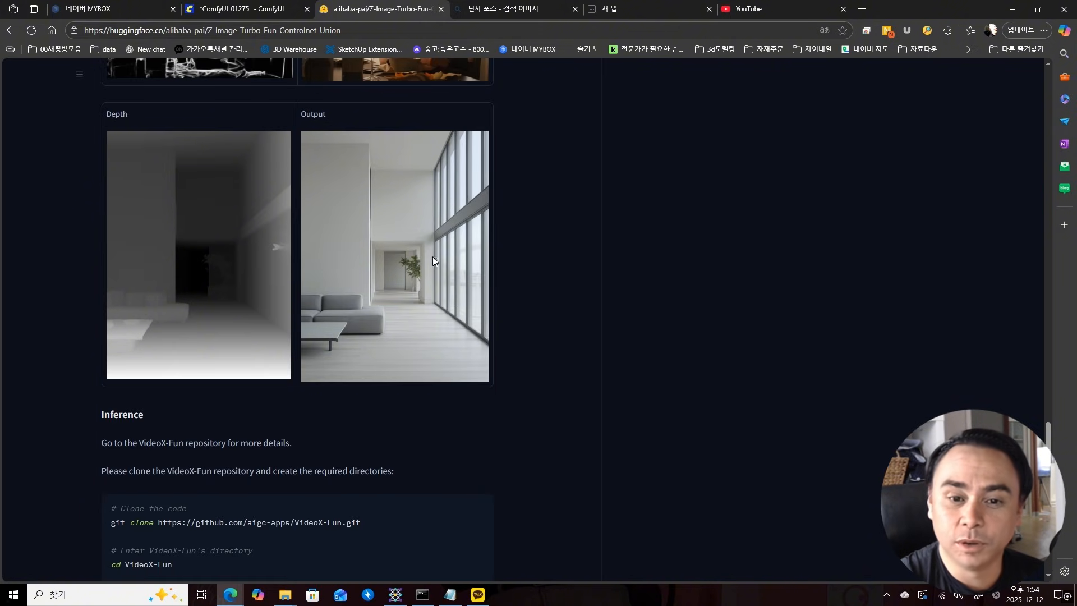
pyautogui.scroll(3, 438, 280)
# - Switch back to ComfyUI and move the KSampler, VAE Decode and Save Image nodes away from the OpenPose column to free space
pyautogui.click(260, 8)
pyautogui.scroll(15, 376, 381)
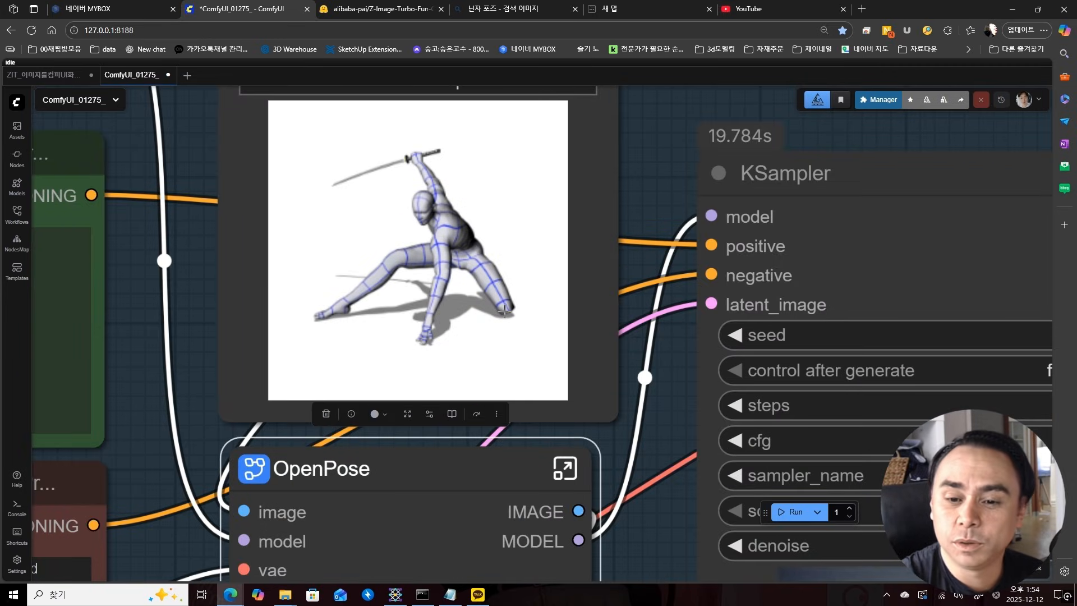
pyautogui.scroll(-12, 406, 256)
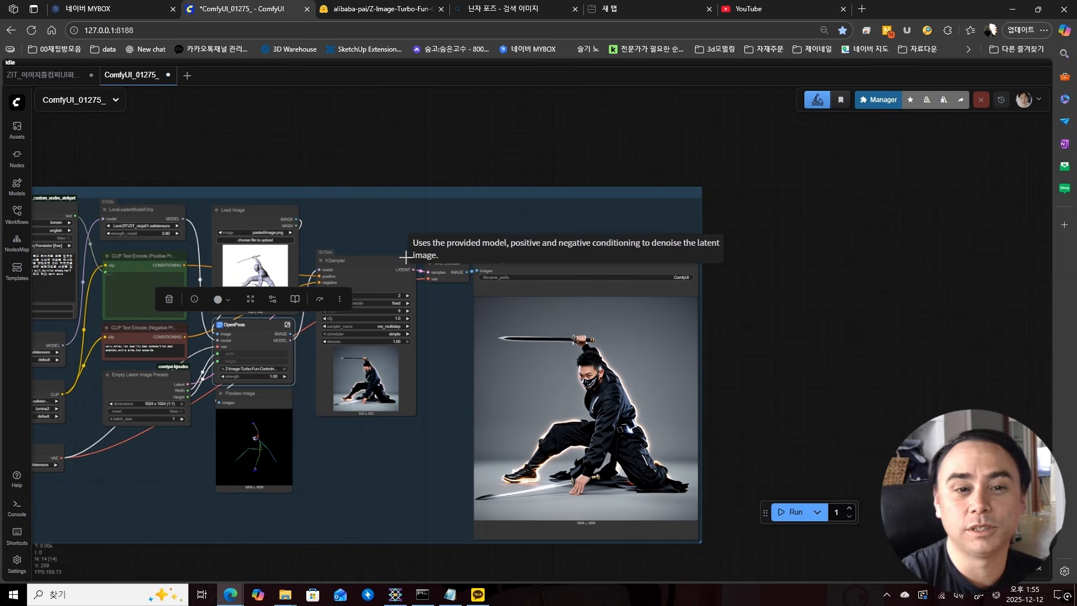
pyautogui.moveTo(519, 226); pyautogui.dragTo(577, 264)
# - Duplicate the Load Image, OpenPose and Preview Image nodes and place the copies between the originals and the KSampler
pyautogui.click(252, 327)
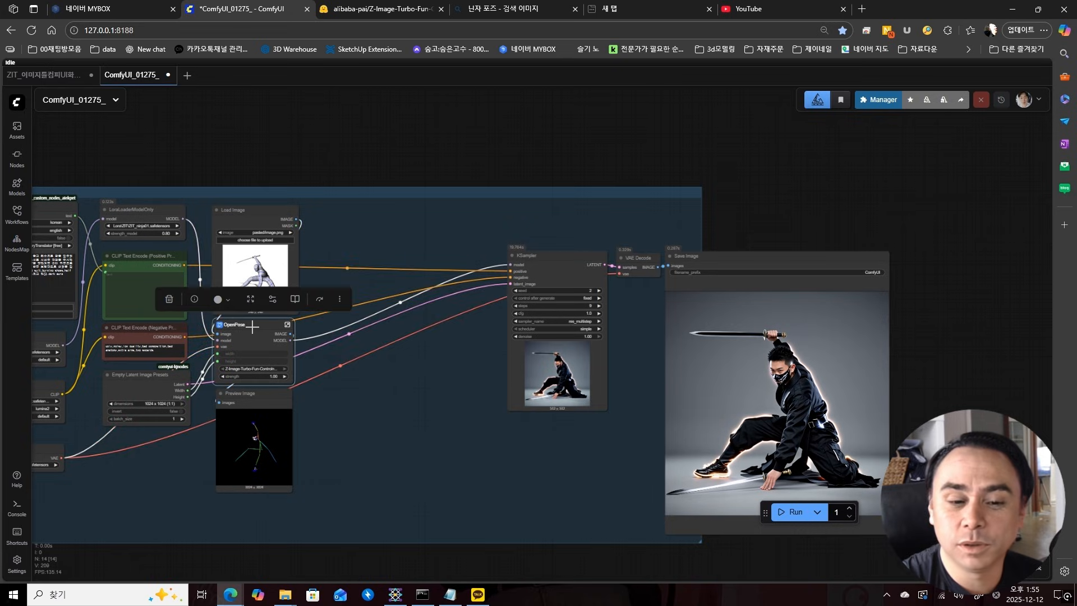
pyautogui.moveTo(329, 212); pyautogui.dragTo(223, 492)
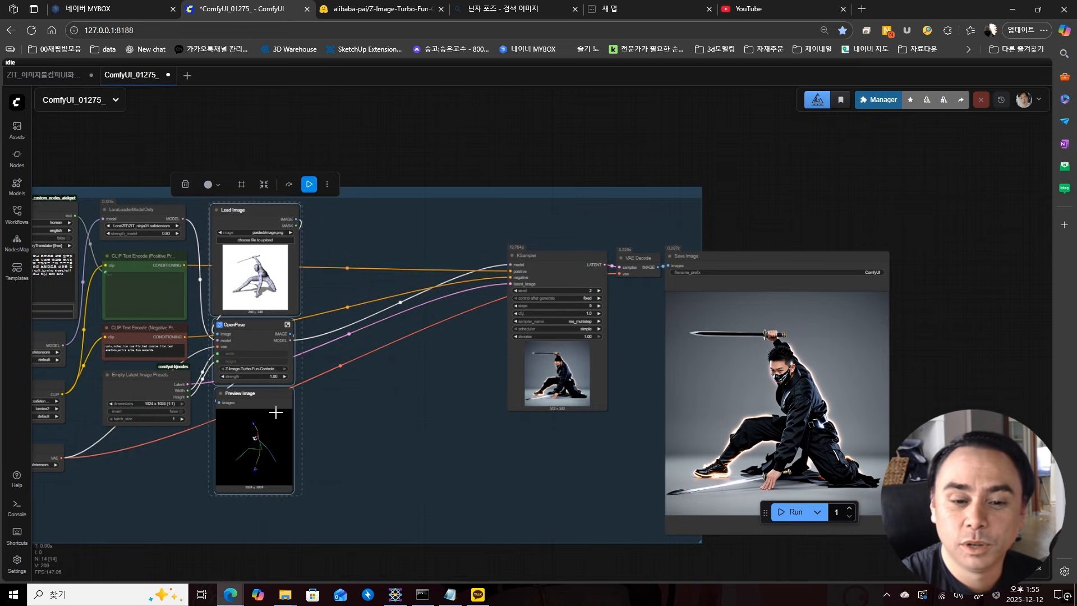
pyautogui.hotkey('ctrl', 'c')
pyautogui.hotkey('ctrl', 'v')
pyautogui.moveTo(360, 323); pyautogui.dragTo(364, 311)
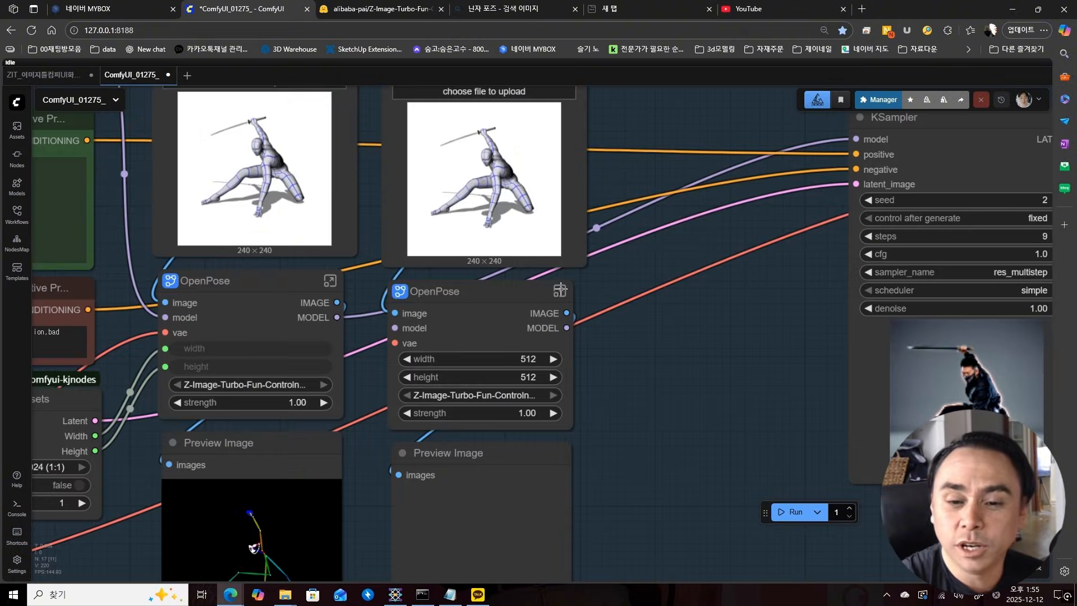
# - Open the copied OpenPose subgraph and enter the New Subgraph nested inside it
pyautogui.click(560, 290)
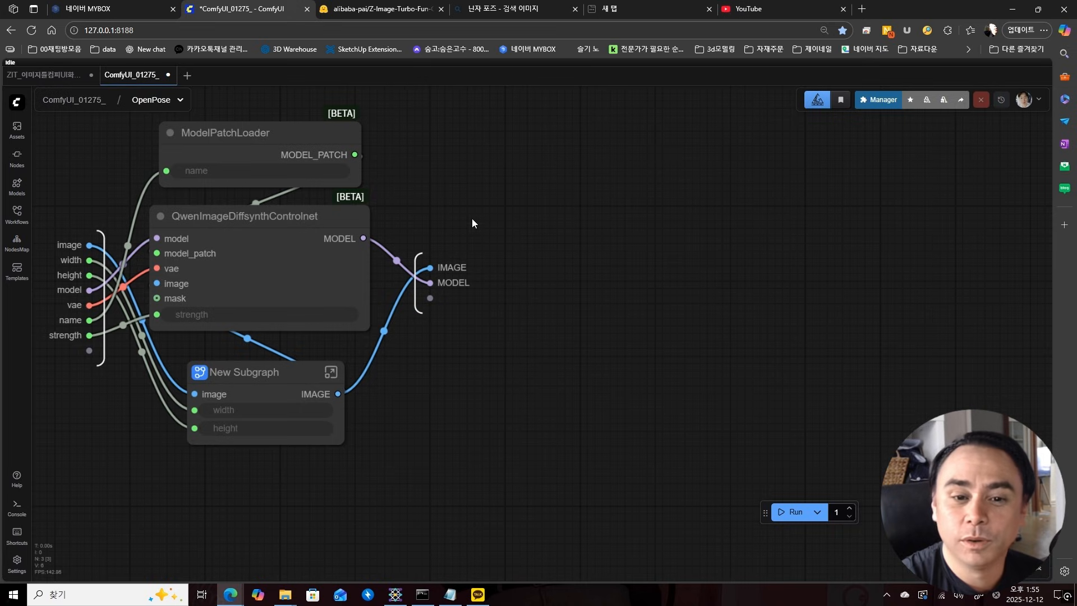
pyautogui.moveTo(472, 223); pyautogui.dragTo(553, 235)
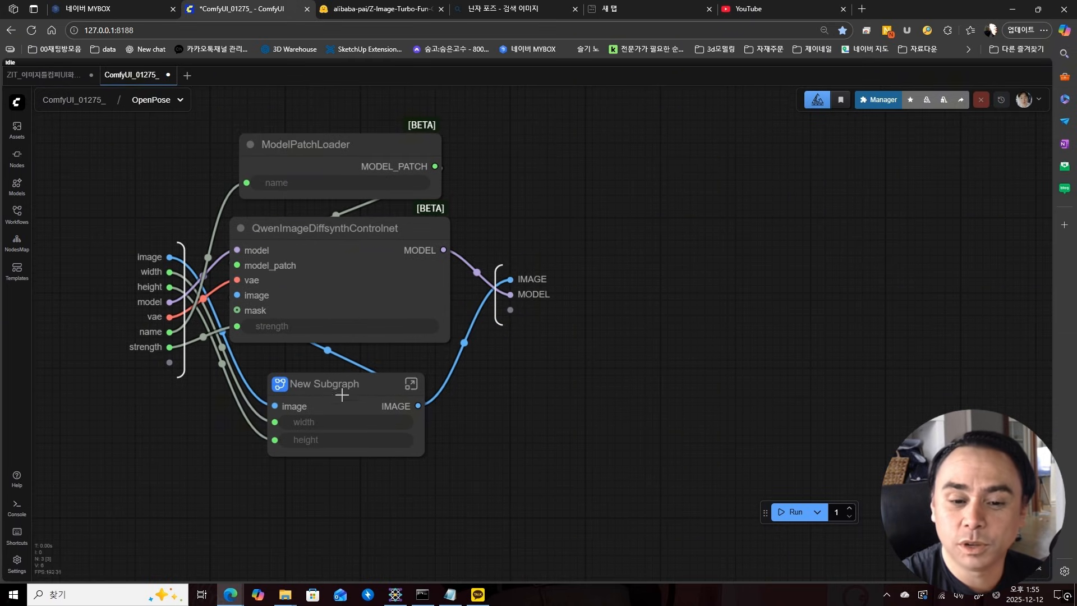
pyautogui.click(342, 395)
pyautogui.click(410, 384)
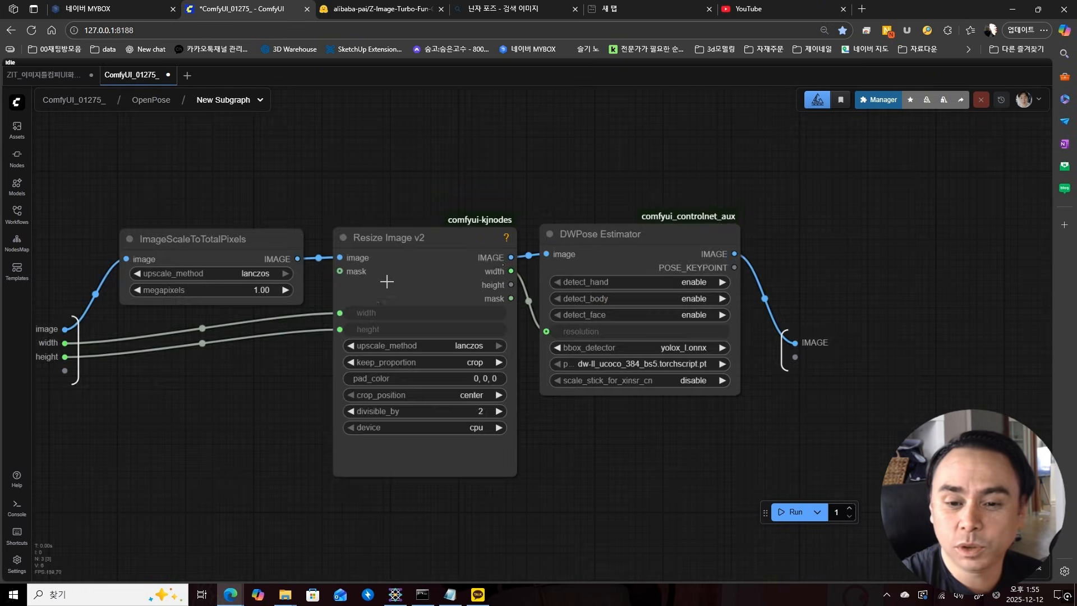
# - Delete the DWPose Estimator node from the nested subgraph
pyautogui.scroll(1, 606, 177)
pyautogui.moveTo(601, 175); pyautogui.dragTo(481, 167)
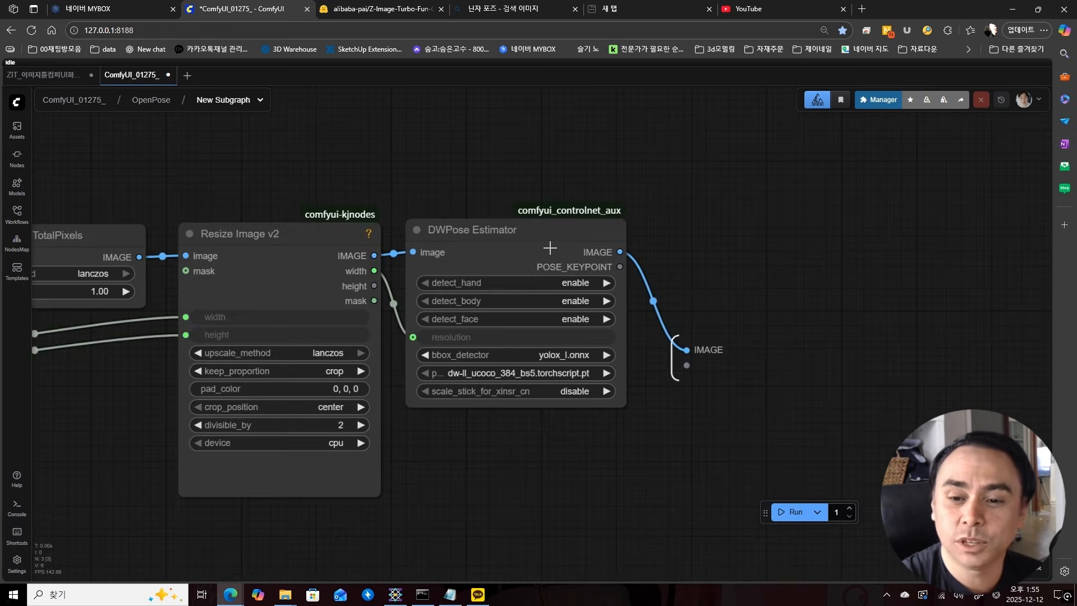
pyautogui.click(550, 247)
pyautogui.scroll(-3, 802, 224)
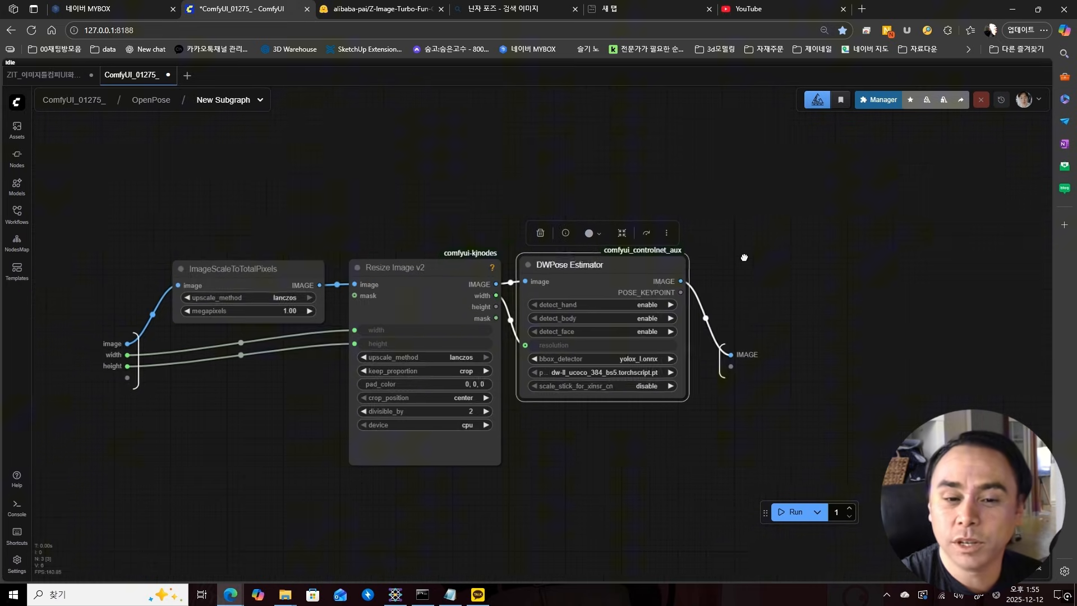
pyautogui.press('Delete')
# - Search the nodes for "depth", add a MiDaS Depth Map node and place it beside Resize Image v2
pyautogui.doubleClick(608, 268)
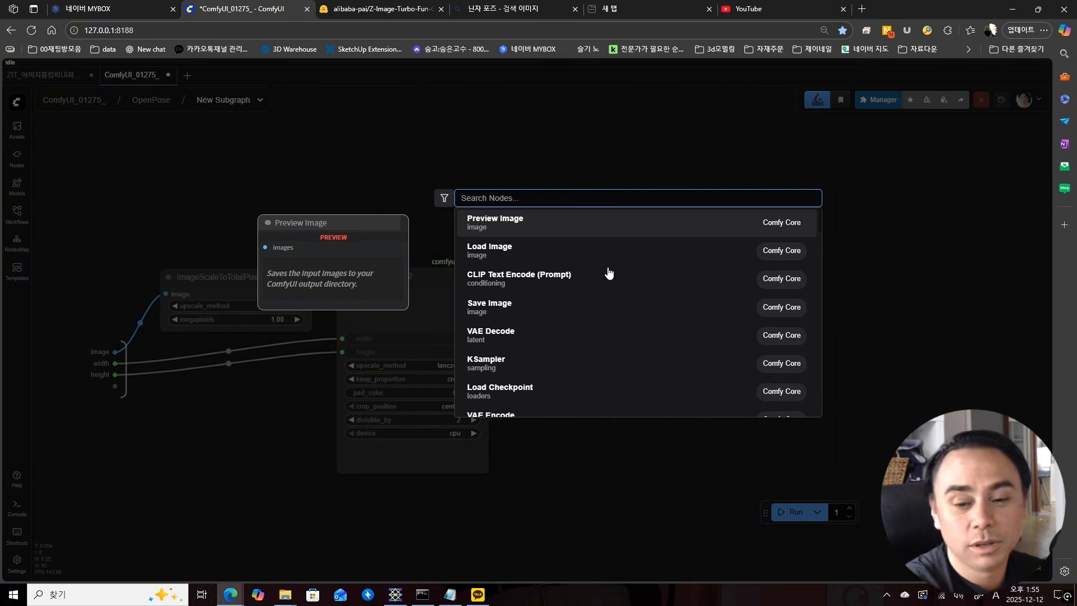
pyautogui.write('depth')
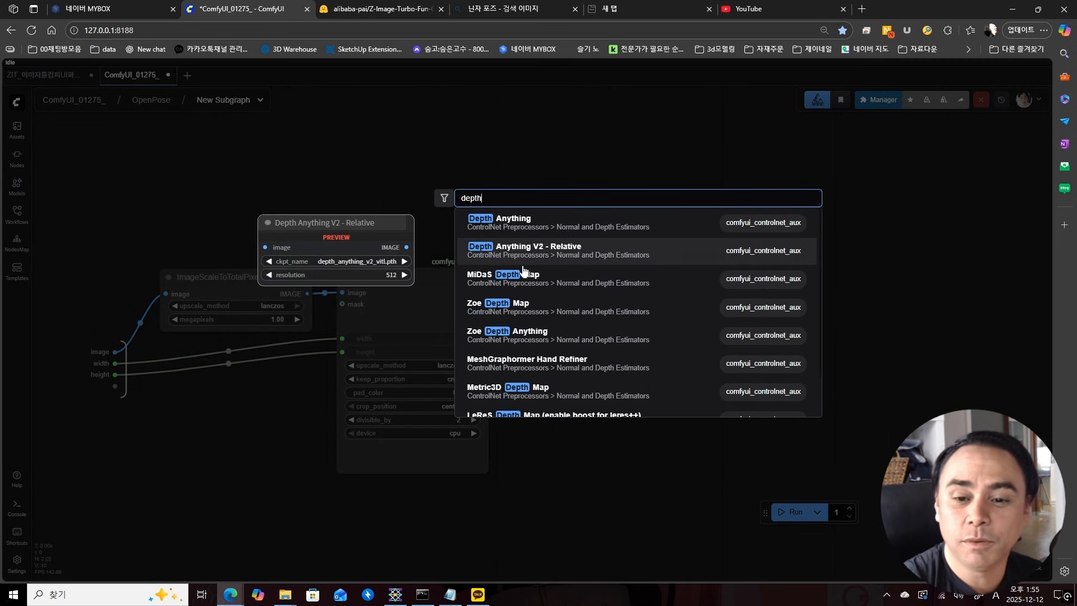
pyautogui.click(522, 271)
pyautogui.moveTo(651, 252); pyautogui.dragTo(559, 288)
# - Wire Resize Image v2's IMAGE and width outputs to MiDaS Depth Map's image and resolution inputs, and its IMAGE output to the subgraph output
pyautogui.moveTo(484, 292); pyautogui.dragTo(514, 304)
pyautogui.moveTo(655, 304); pyautogui.dragTo(720, 364)
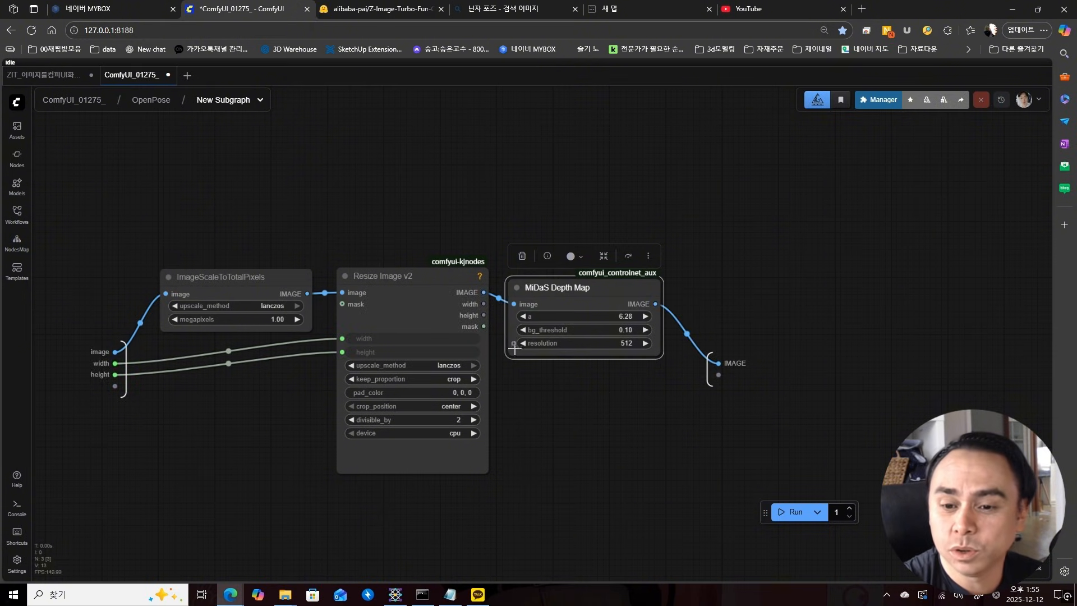
pyautogui.moveTo(483, 304); pyautogui.dragTo(514, 343)
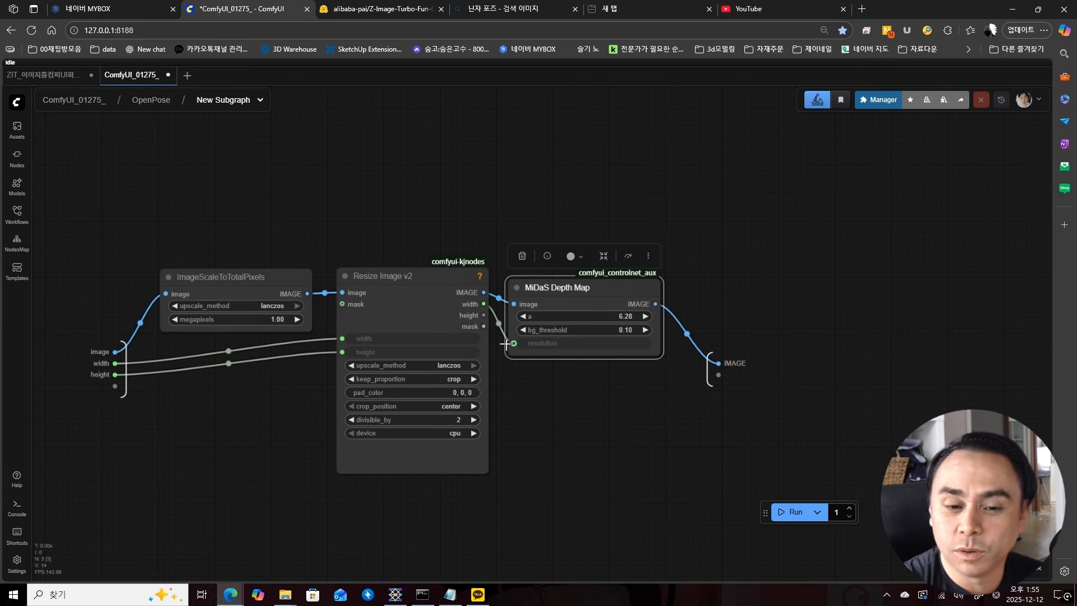
# - Return to the main workflow and rename the copied OpenPose subgraph as Depth
pyautogui.click(149, 101)
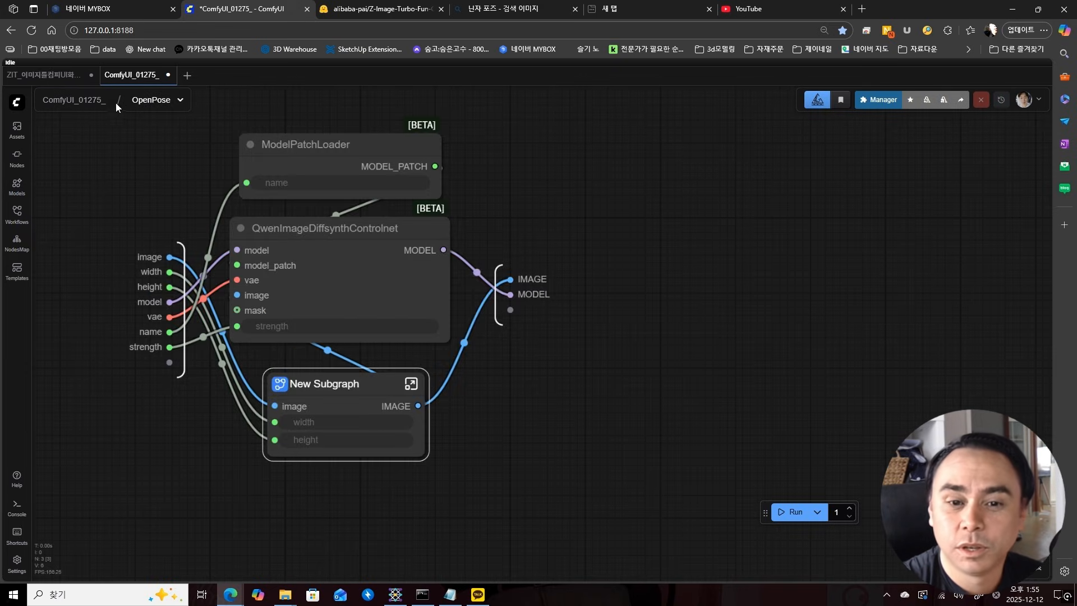
pyautogui.click(88, 101)
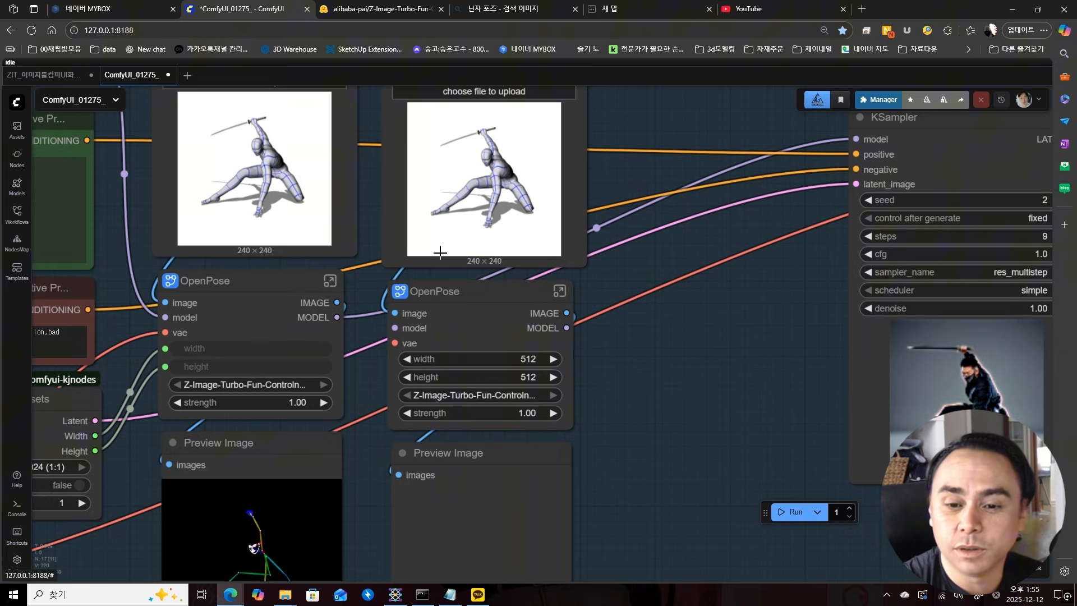
pyautogui.doubleClick(442, 293)
pyautogui.write('depth')
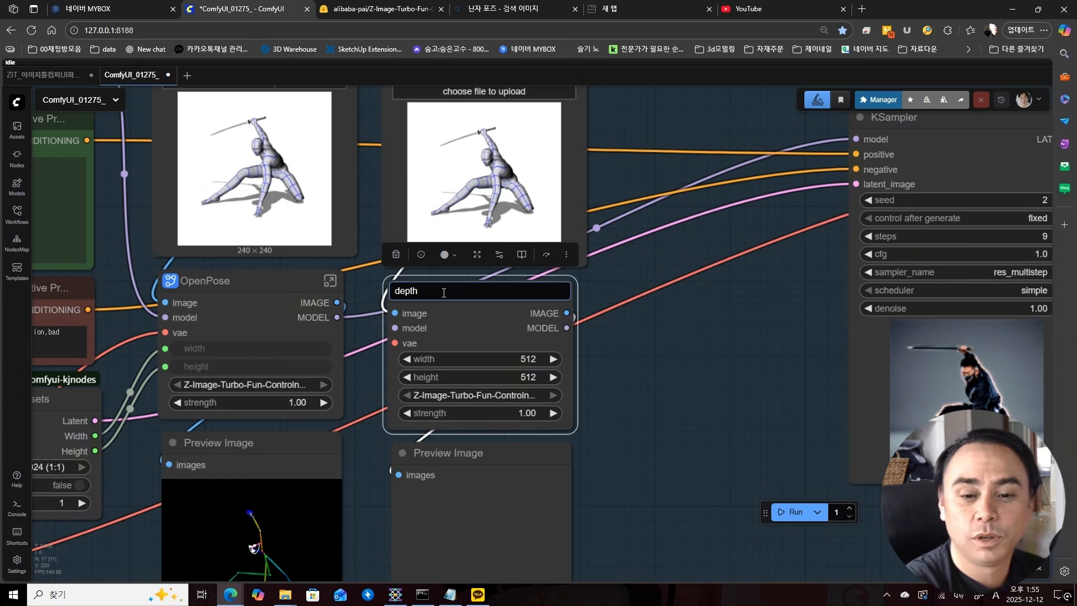
pyautogui.press('Return')
pyautogui.click(615, 319)
# - Wire OpenPose's MODEL output to Depth's model input, and Depth's MODEL output to the KSampler's model input
pyautogui.moveTo(469, 347); pyautogui.dragTo(484, 380)
pyautogui.click(348, 348)
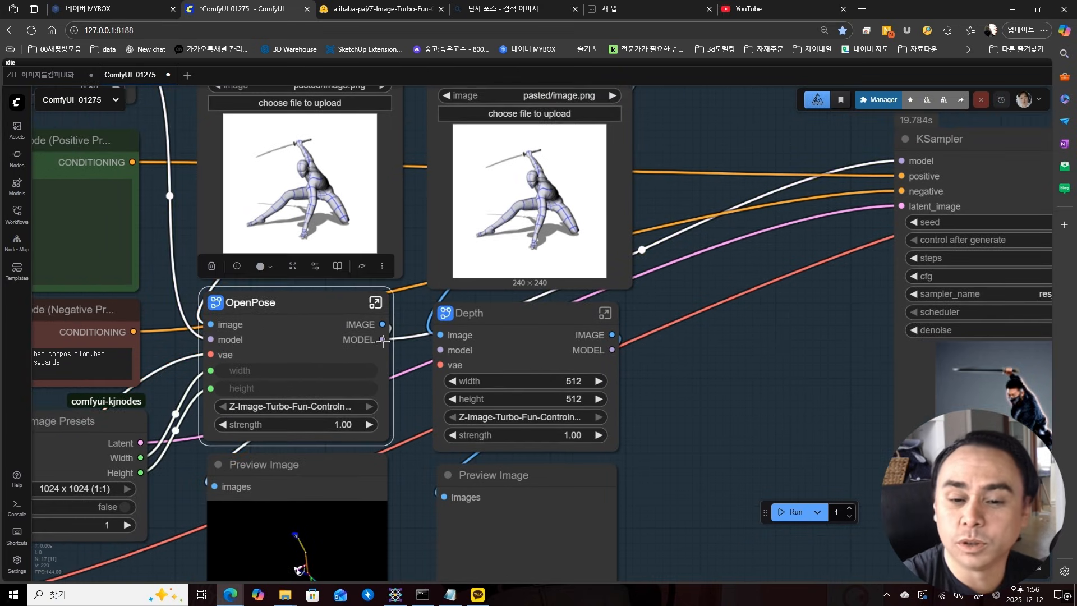
pyautogui.moveTo(383, 341); pyautogui.dragTo(457, 350)
pyautogui.scroll(-3, 466, 346)
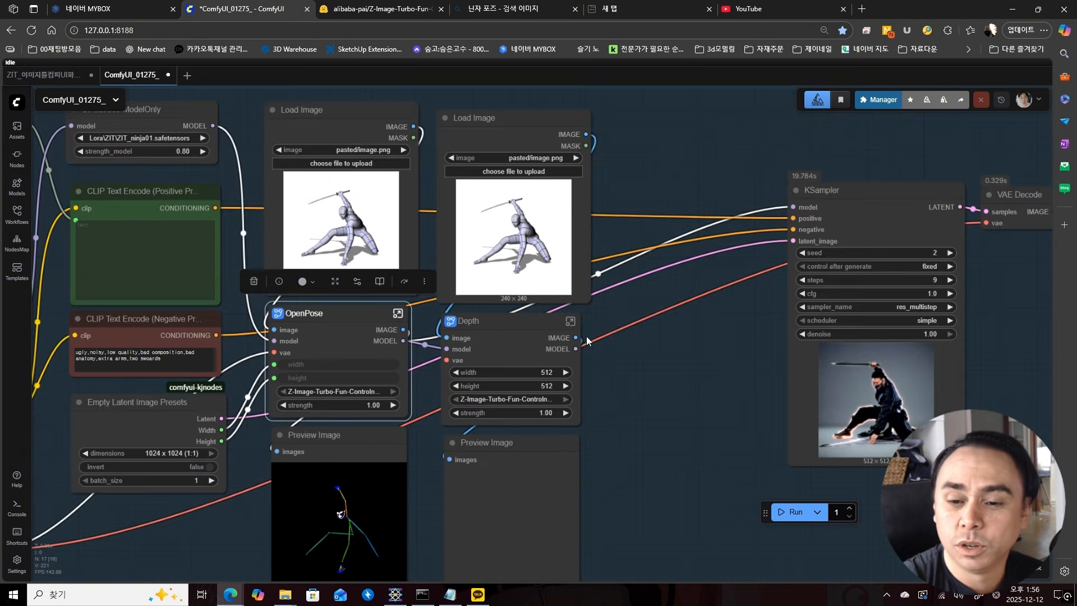
pyautogui.moveTo(539, 355); pyautogui.dragTo(757, 197)
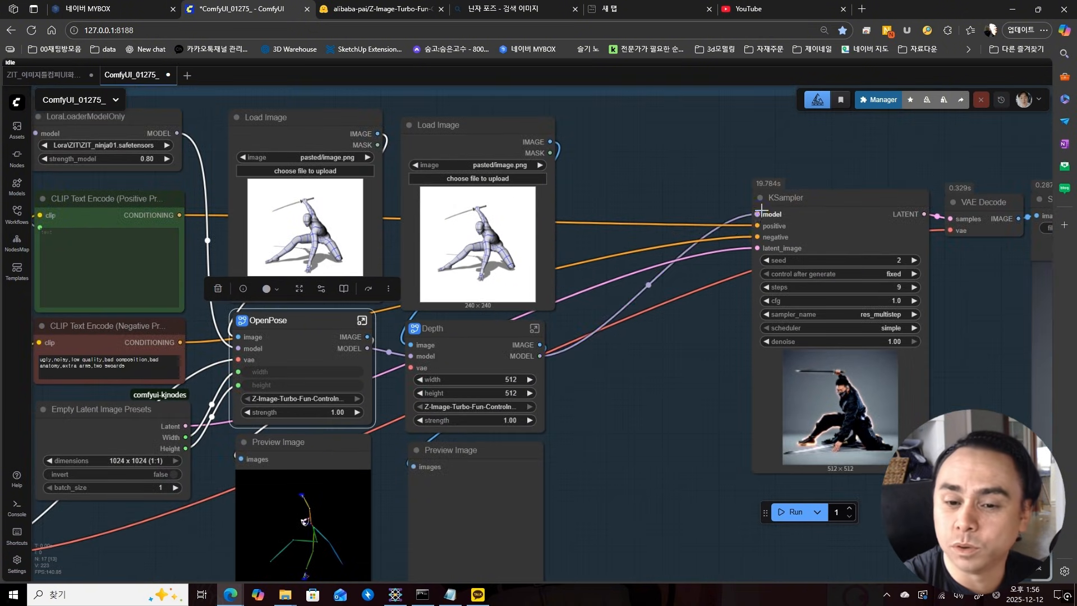
# - Connect Load VAE to Depth's vae input, and Empty Latent Image Presets' Width and Height outputs to Depth's width and height
pyautogui.moveTo(232, 423); pyautogui.dragTo(318, 373)
pyautogui.moveTo(306, 321); pyautogui.dragTo(413, 325)
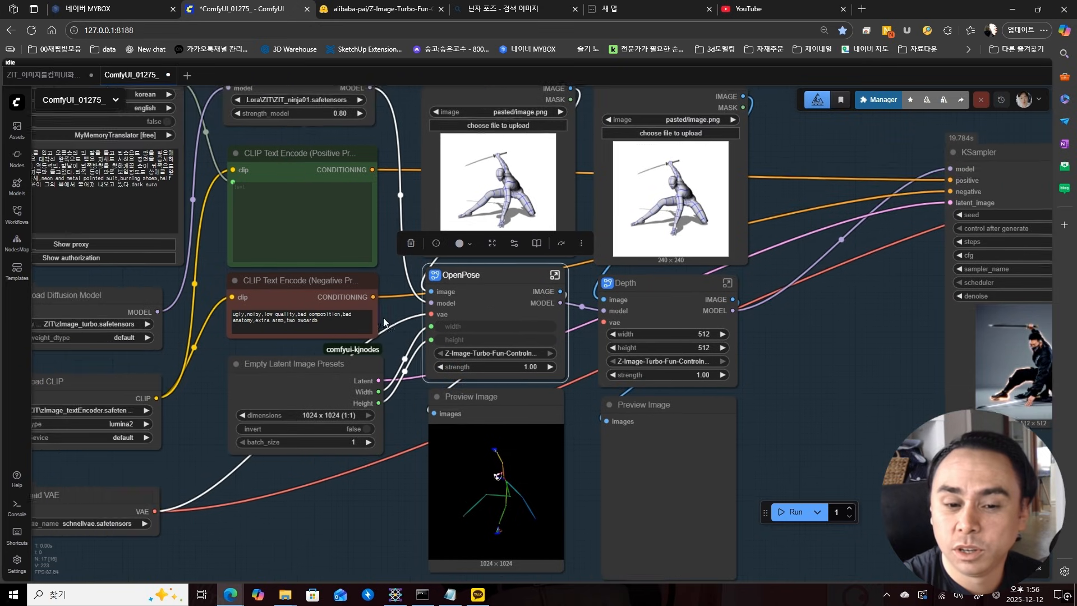
pyautogui.moveTo(156, 510); pyautogui.dragTo(632, 310)
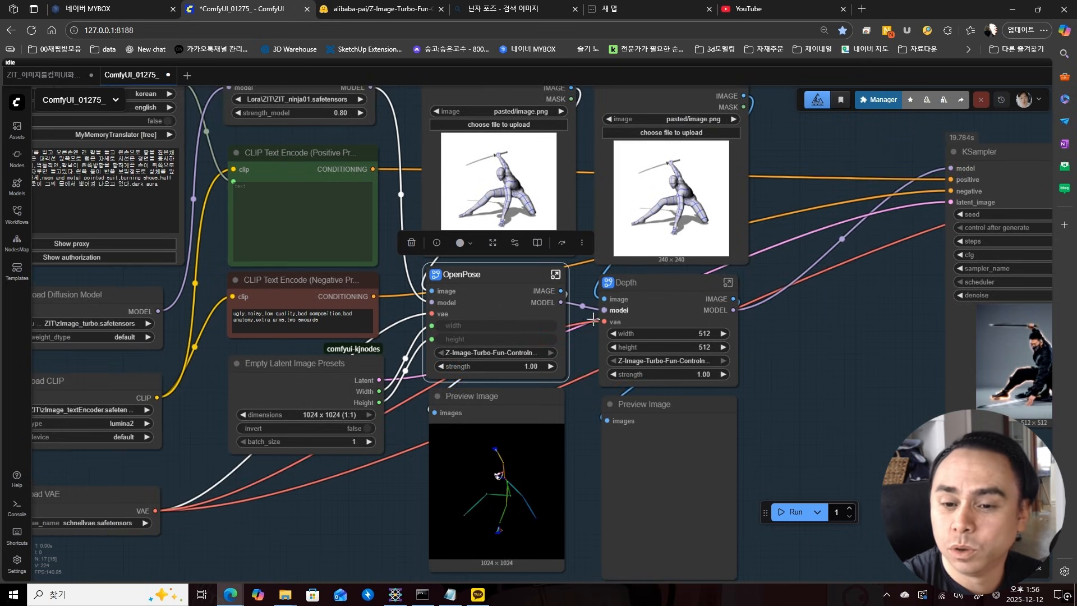
pyautogui.moveTo(378, 391); pyautogui.dragTo(620, 333)
pyautogui.moveTo(381, 403); pyautogui.dragTo(606, 347)
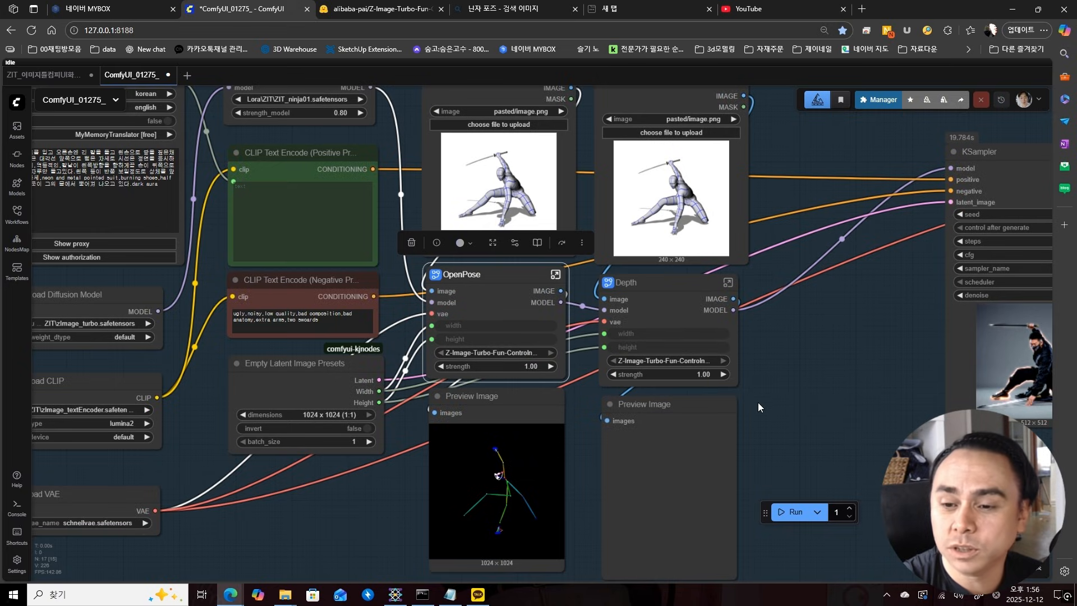
# - Run the workflow with the OpenPose and Depth subgraphs chained
pyautogui.scroll(-3, 627, 302)
pyautogui.click(791, 511)
pyautogui.moveTo(835, 432); pyautogui.dragTo(652, 429)
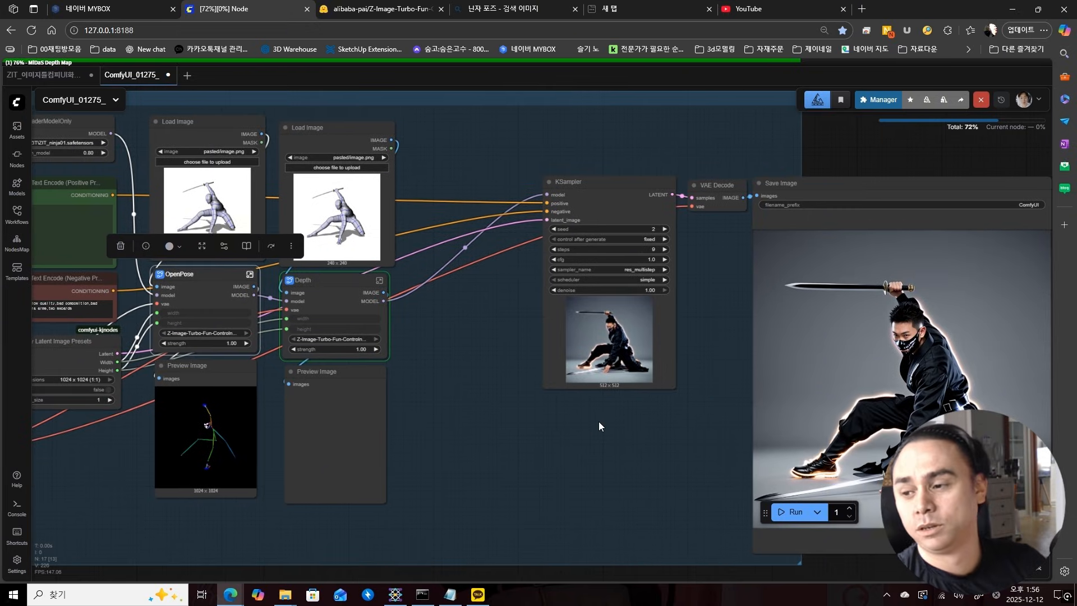
# - Examine the depth map preview, the KSampler's progress preview and the generated image against the OpenPose preview
pyautogui.scroll(5, 249, 499)
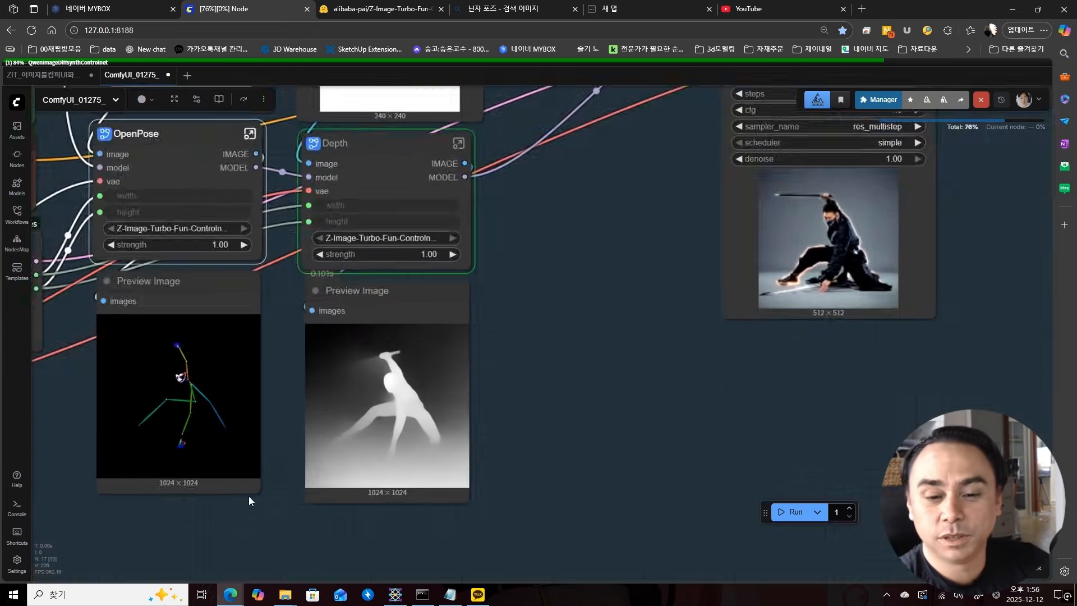
pyautogui.scroll(2, 249, 499)
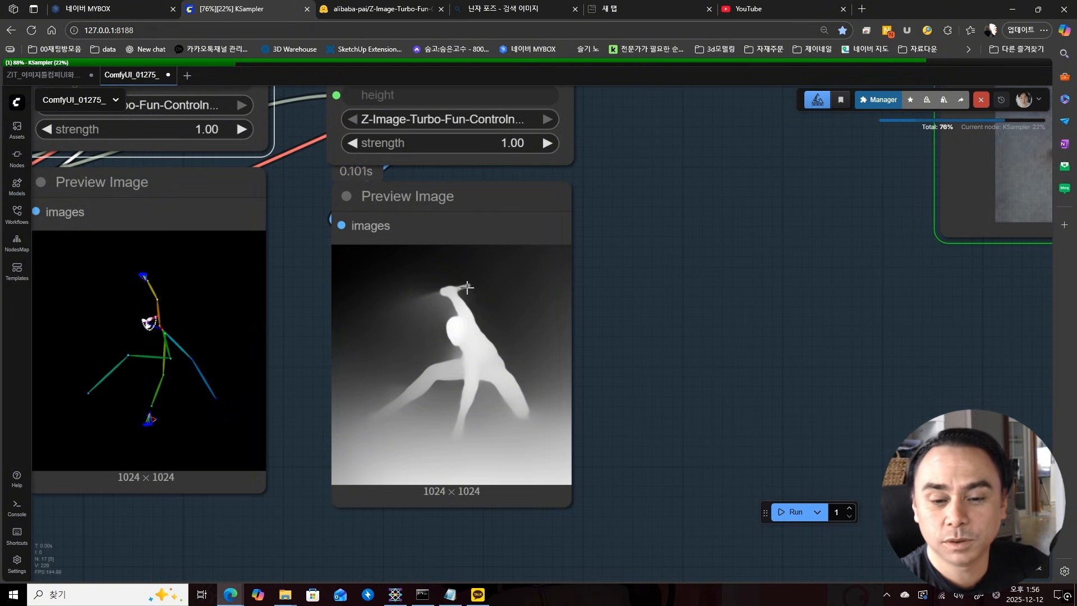
pyautogui.scroll(-4, 472, 423)
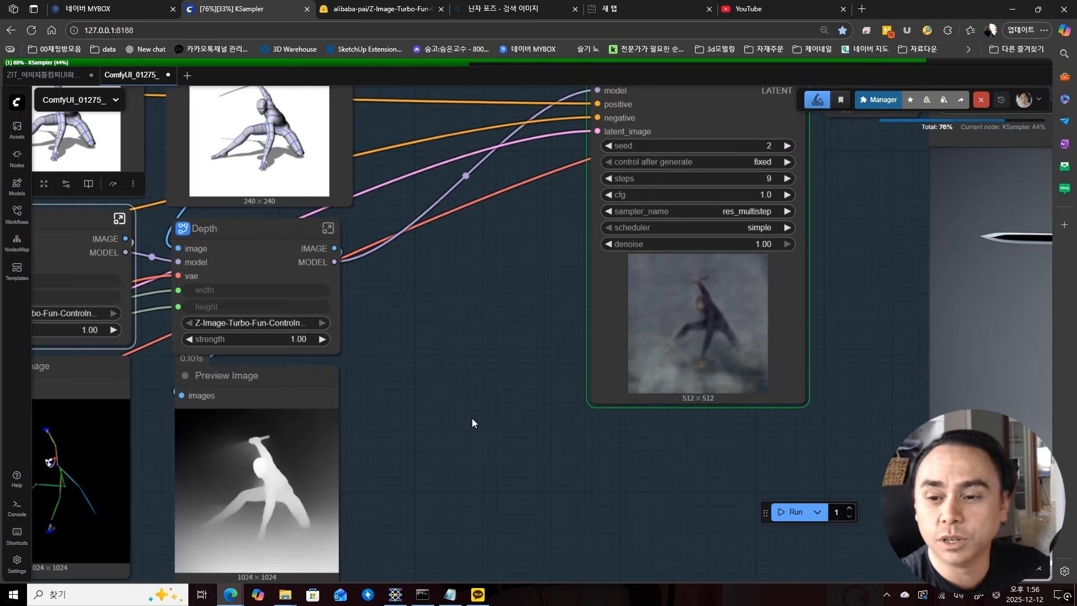
pyautogui.moveTo(852, 395); pyautogui.dragTo(691, 409)
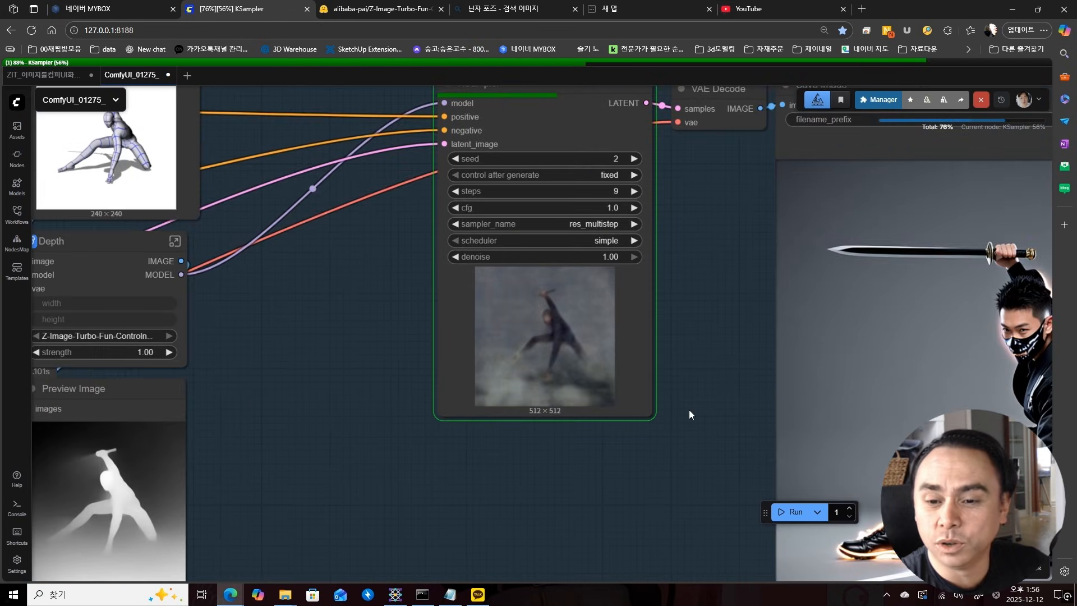
pyautogui.moveTo(499, 463); pyautogui.dragTo(288, 389)
pyautogui.scroll(10, 401, 269)
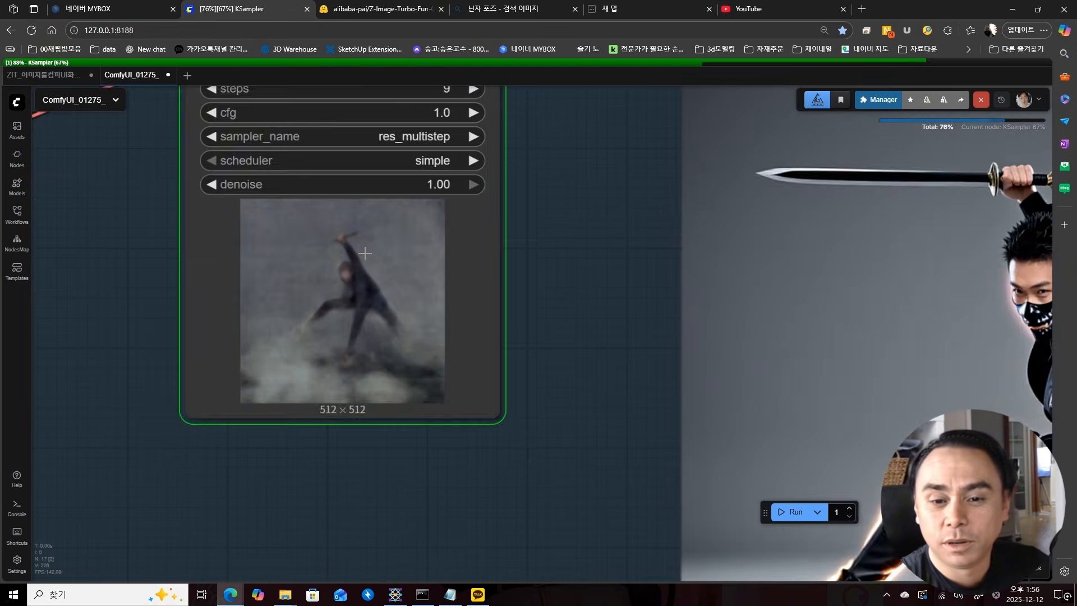
pyautogui.scroll(-8, 529, 281)
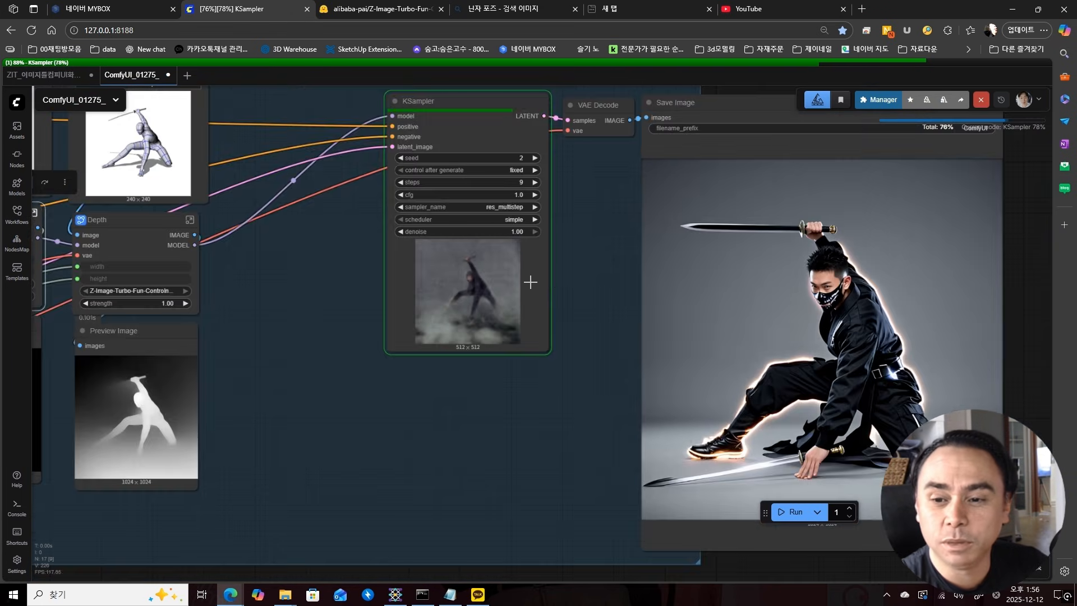
pyautogui.scroll(6, 884, 311)
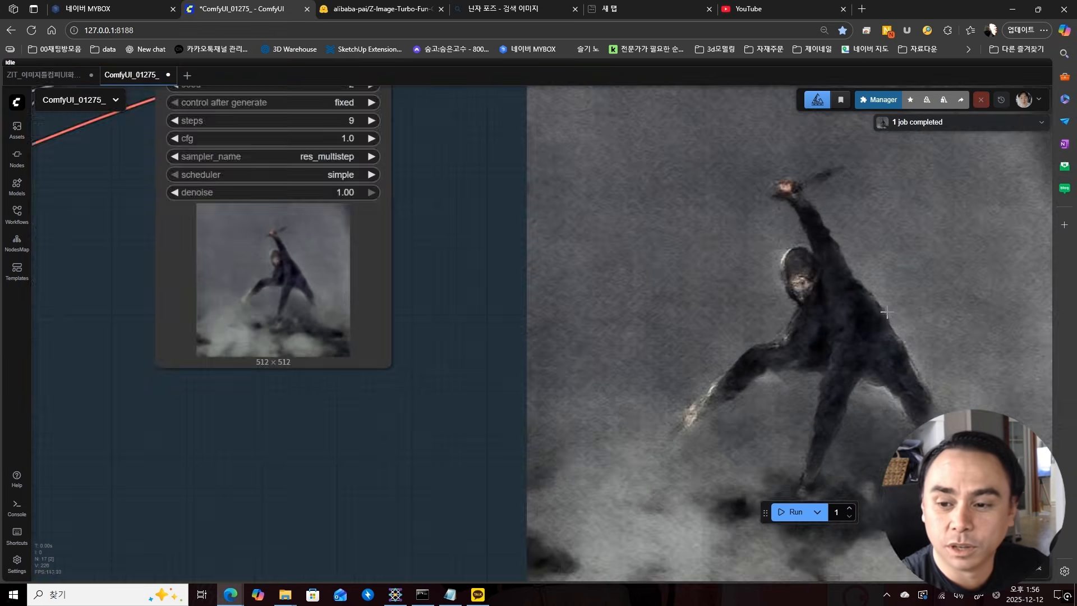
pyautogui.scroll(-6, 923, 292)
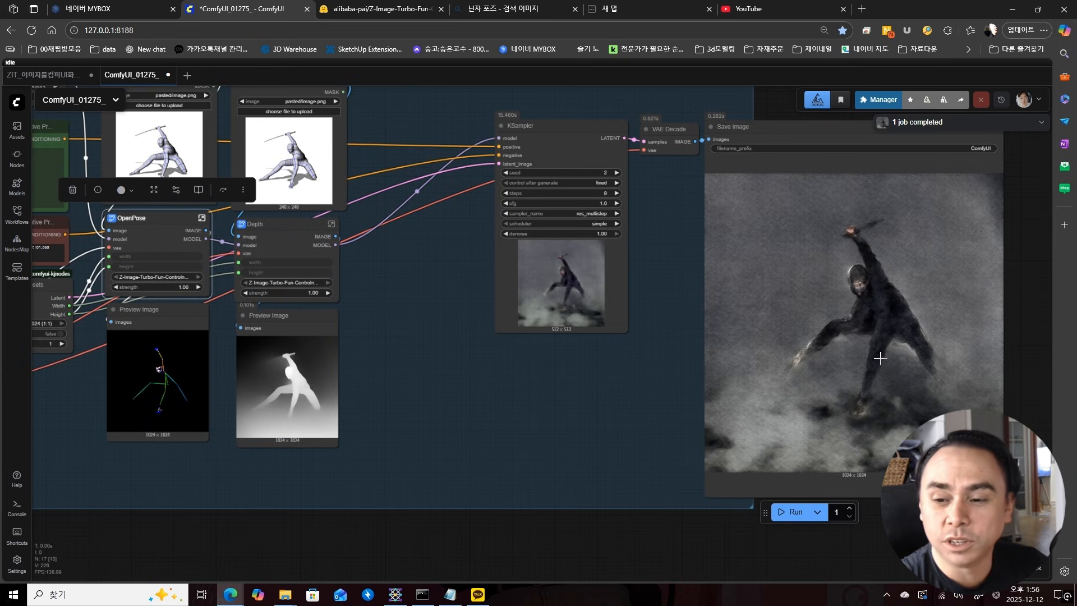
pyautogui.moveTo(428, 357); pyautogui.dragTo(520, 380)
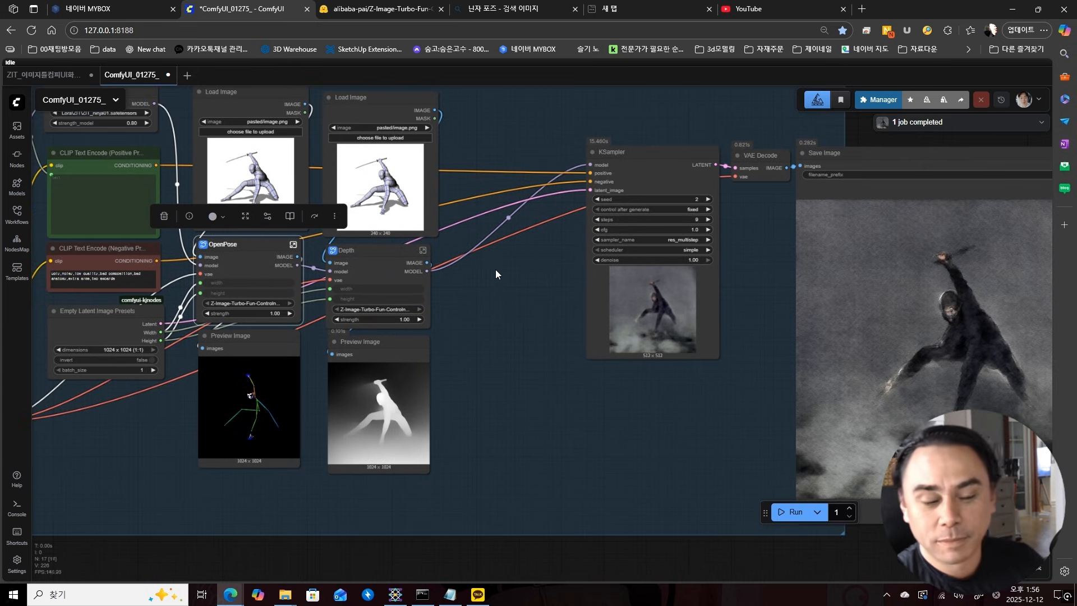
# - Set the OpenPose subgraph's strength to 0.6 and the Depth subgraph's strength to 0.4
pyautogui.moveTo(495, 267); pyautogui.dragTo(746, 335)
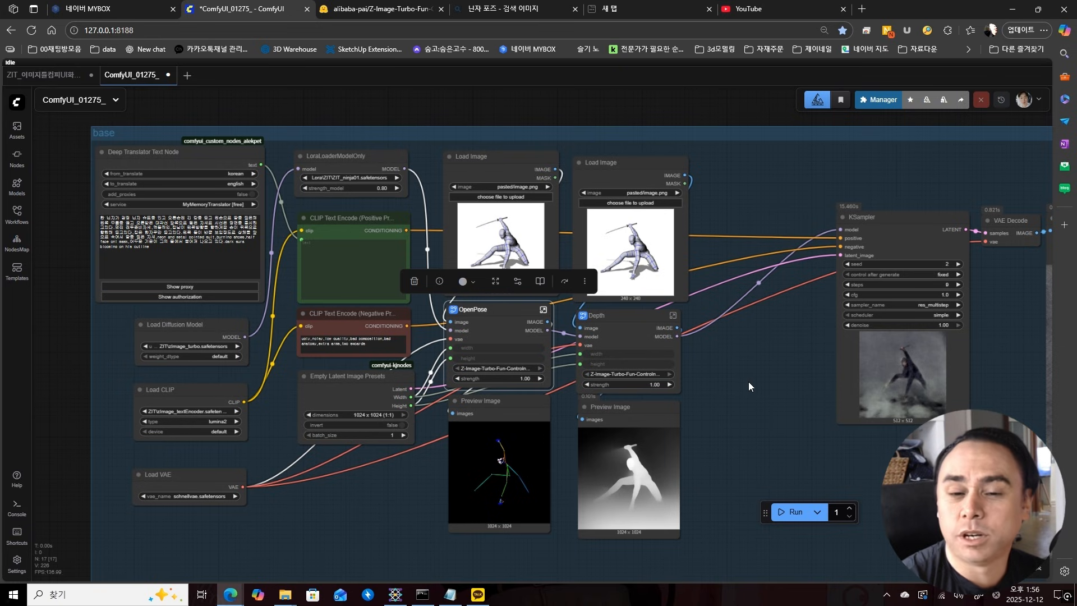
pyautogui.moveTo(744, 403); pyautogui.dragTo(671, 365)
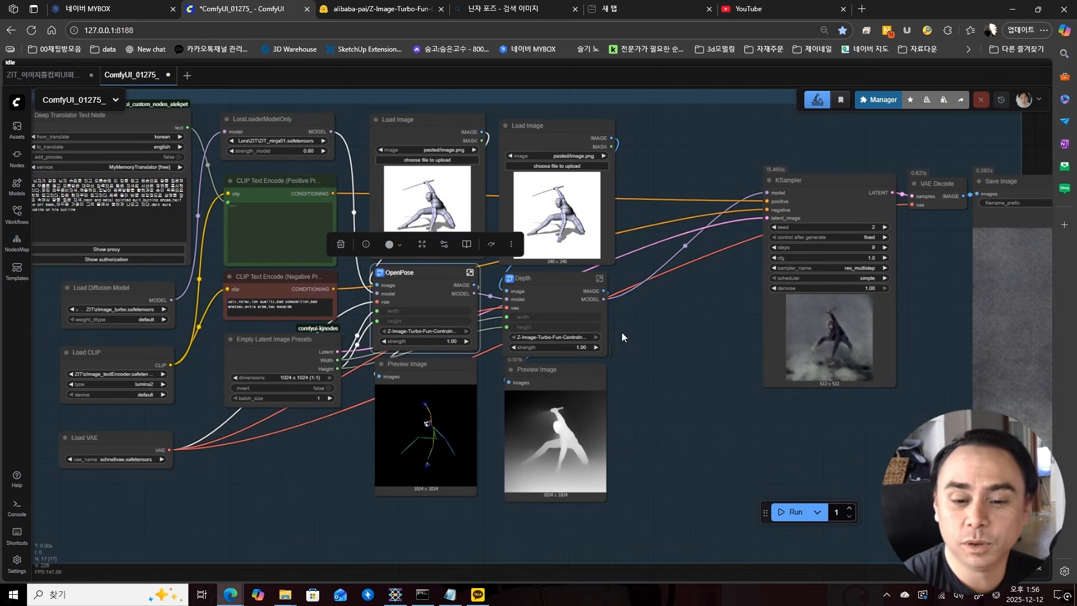
pyautogui.scroll(5, 449, 347)
pyautogui.click(448, 343)
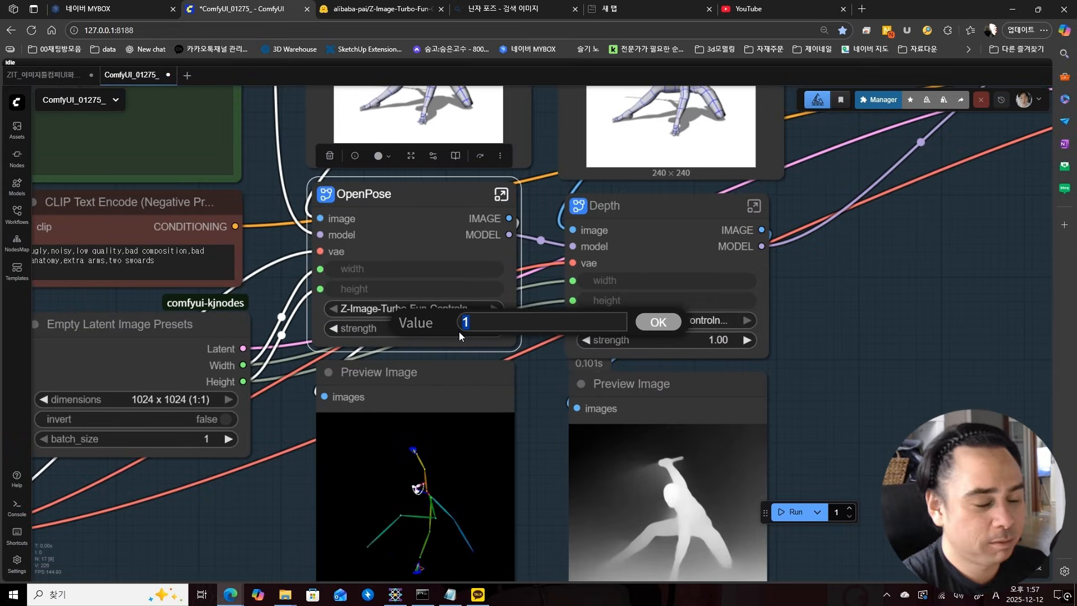
pyautogui.write('0.6')
pyautogui.press('Return')
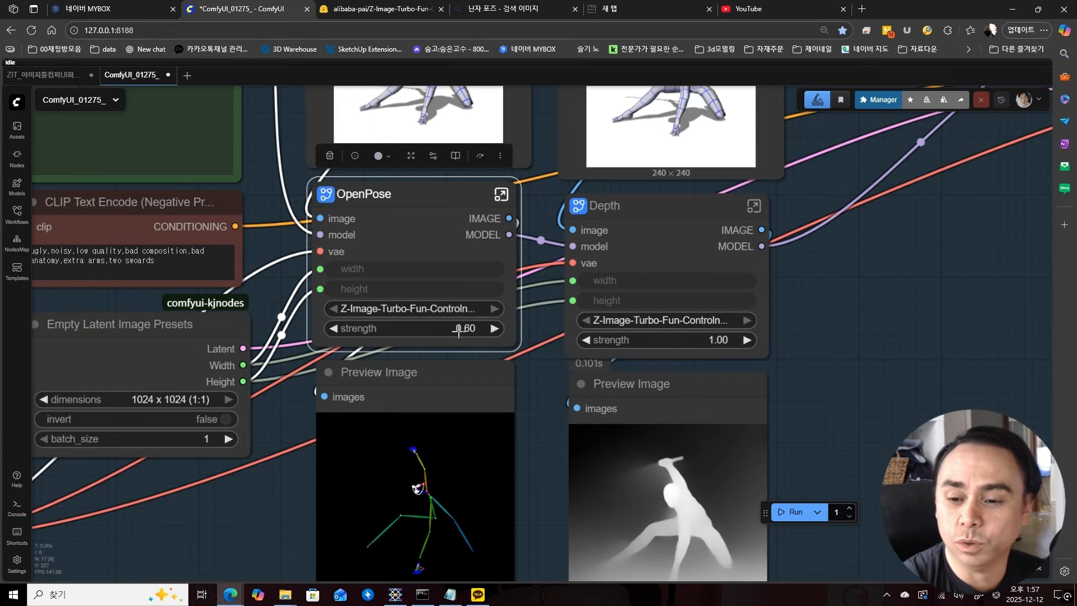
pyautogui.click(702, 338)
pyautogui.write('0.4')
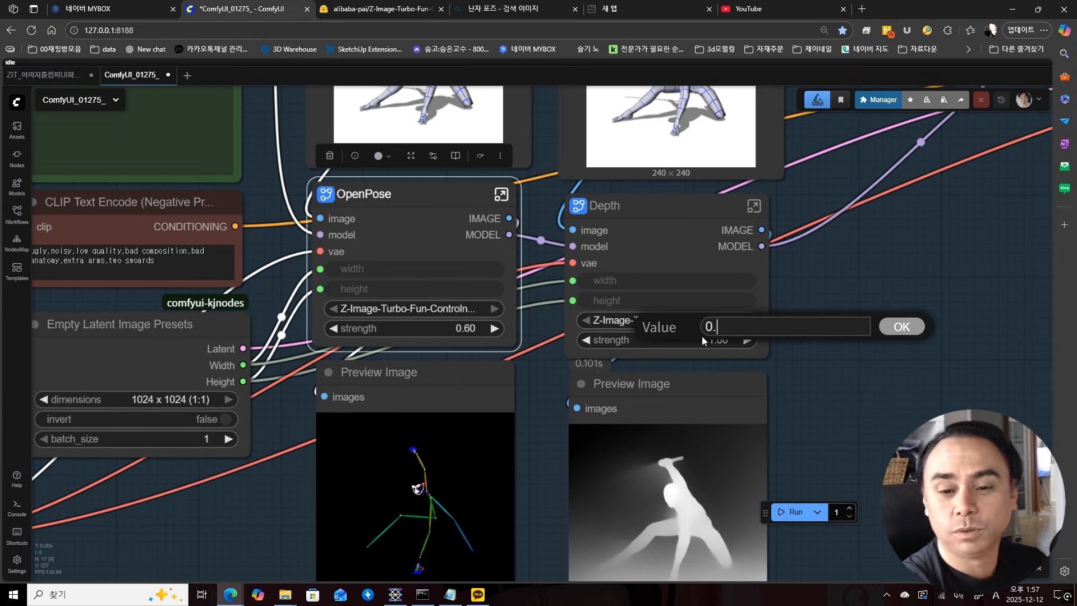
pyautogui.press('Return')
# - Run the workflow again with the reduced ControlNet strengths
pyautogui.scroll(-1, 841, 331)
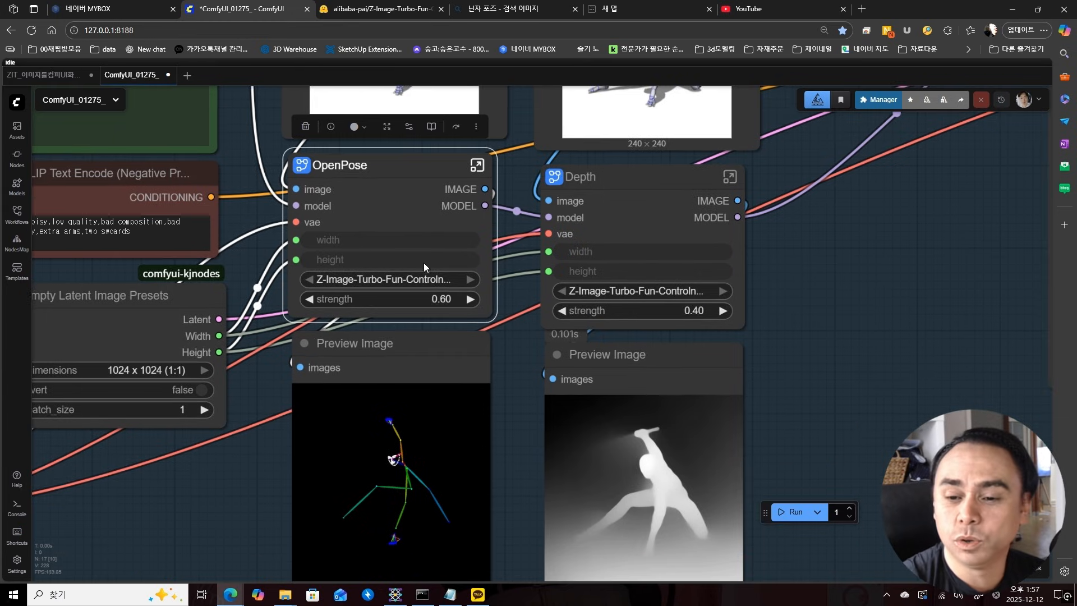
pyautogui.scroll(-3, 725, 371)
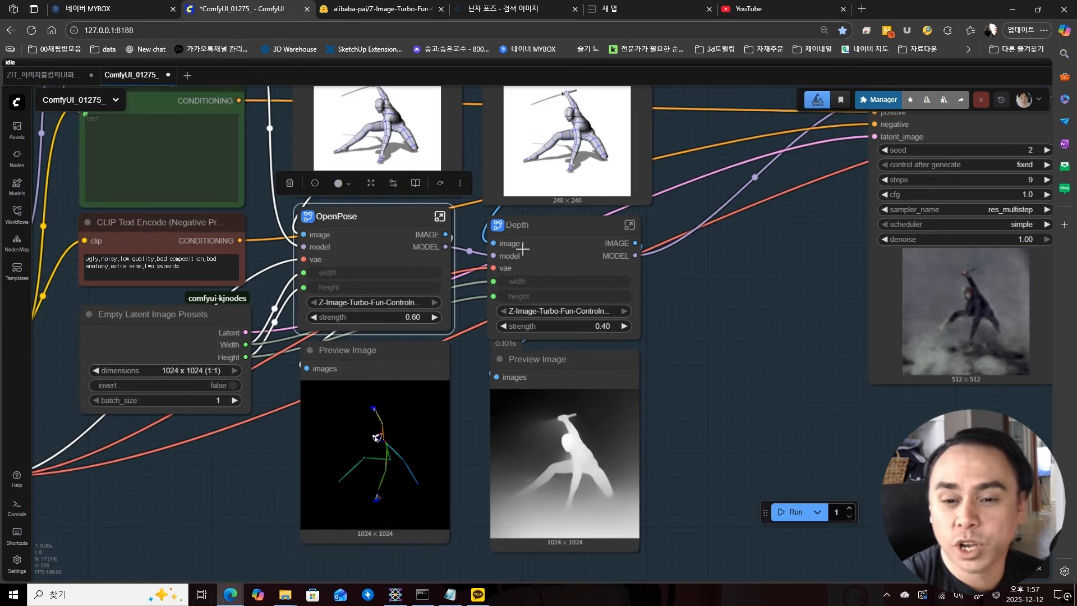
pyautogui.scroll(-3, 741, 277)
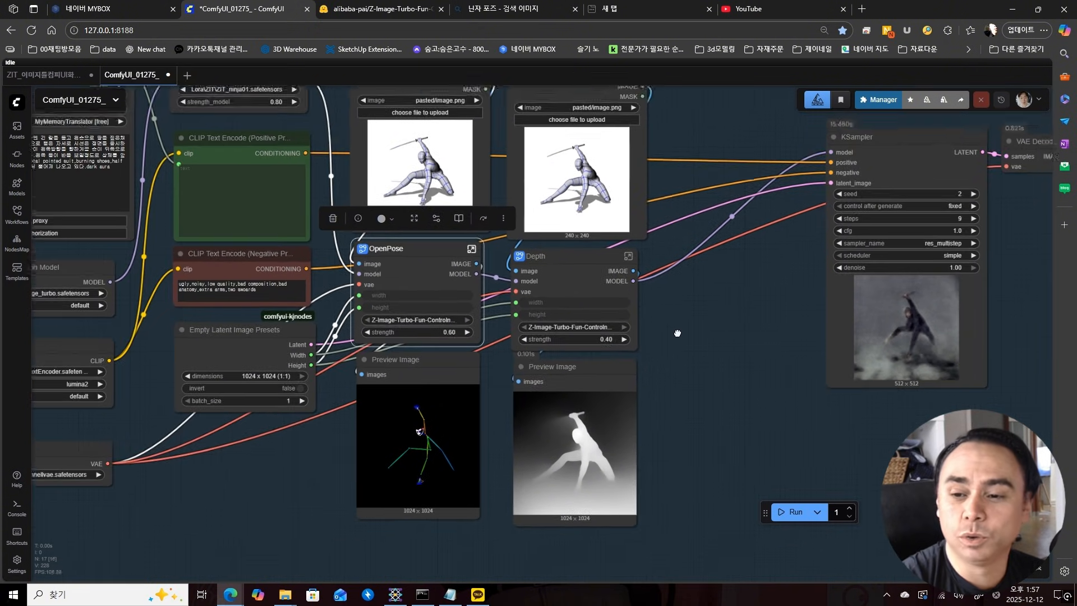
pyautogui.moveTo(472, 190); pyautogui.dragTo(321, 241)
pyautogui.click(791, 512)
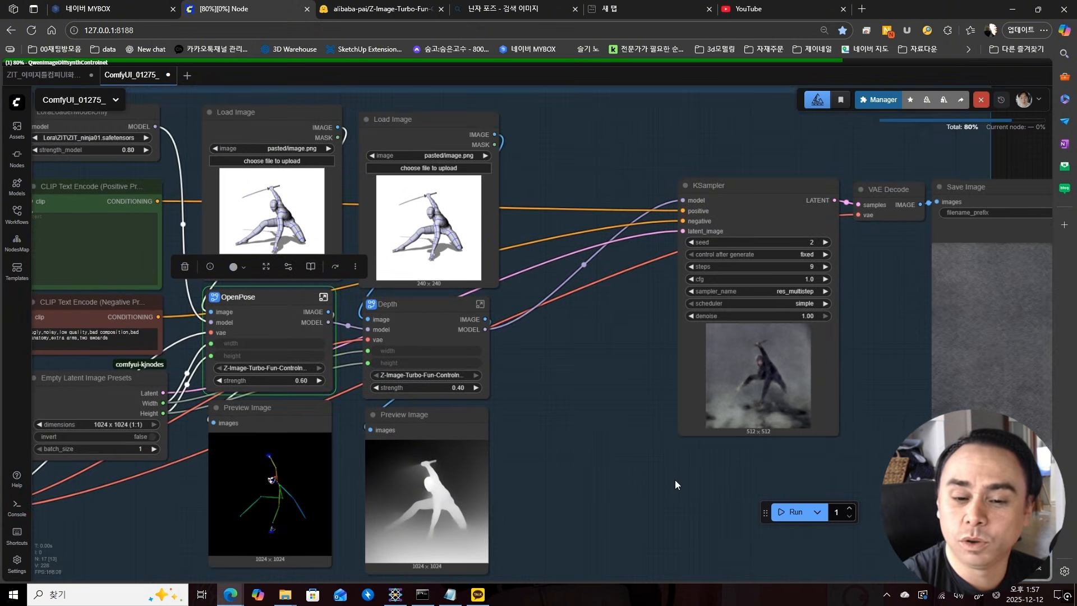
# - Inspect the newly generated ninja image in the Save Image node, including the face, the sword and the overall pose
pyautogui.moveTo(670, 483); pyautogui.dragTo(454, 422)
pyautogui.press('.')
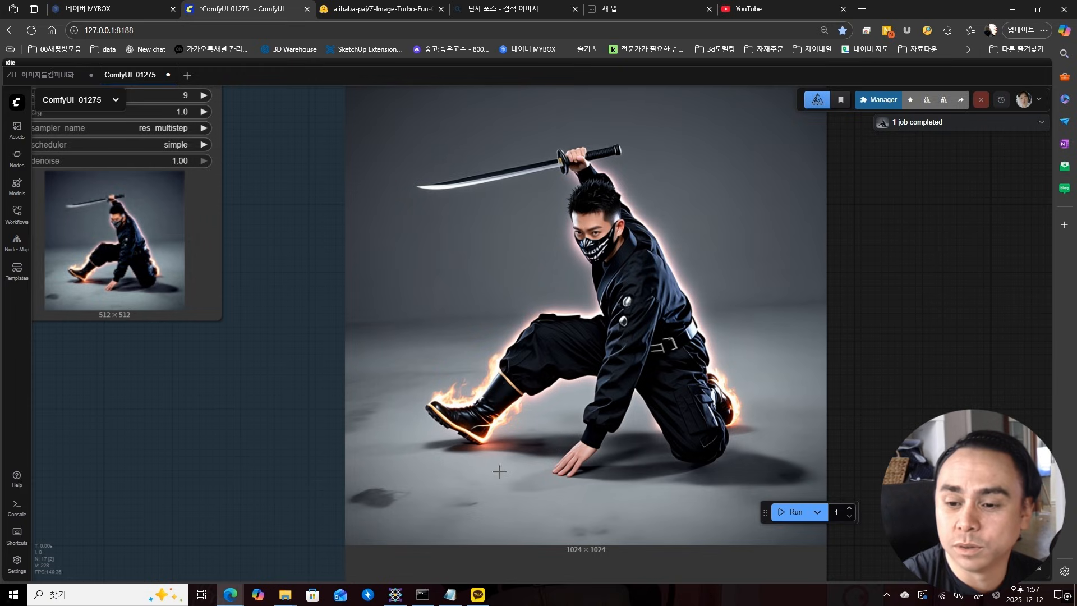
pyautogui.scroll(5, 662, 443)
pyautogui.scroll(-3, 634, 235)
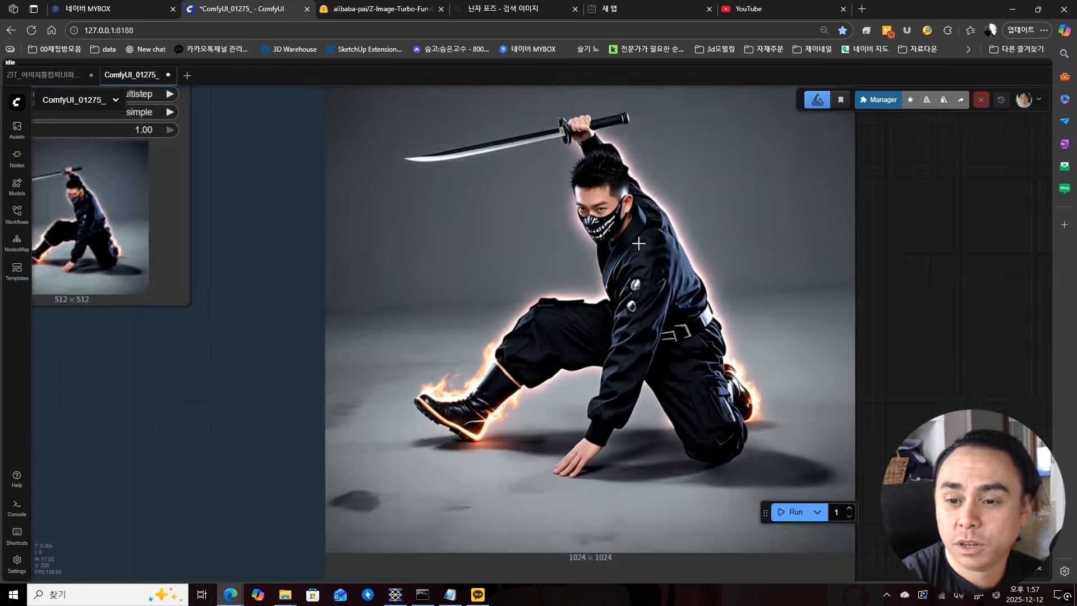
pyautogui.scroll(-8, 638, 243)
pyautogui.moveTo(453, 340); pyautogui.dragTo(510, 350)
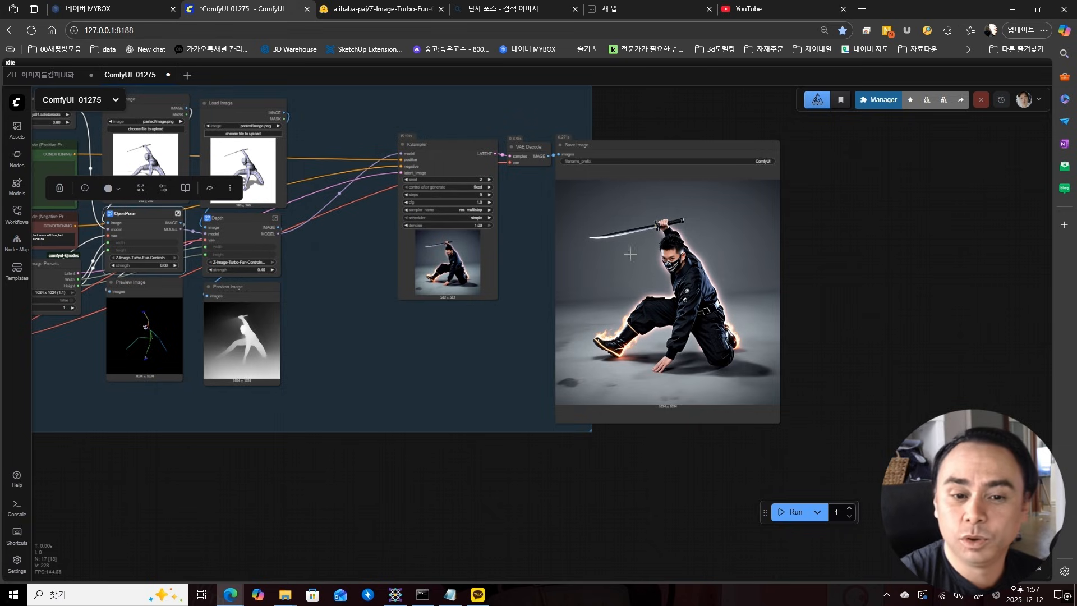
pyautogui.scroll(2, 663, 292)
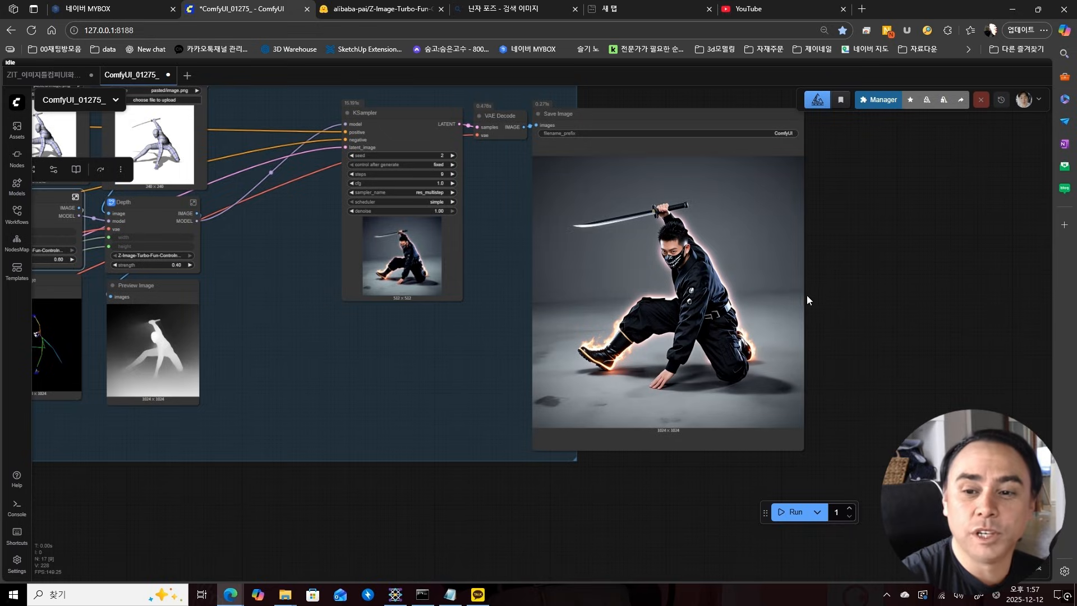
pyautogui.scroll(10, 701, 240)
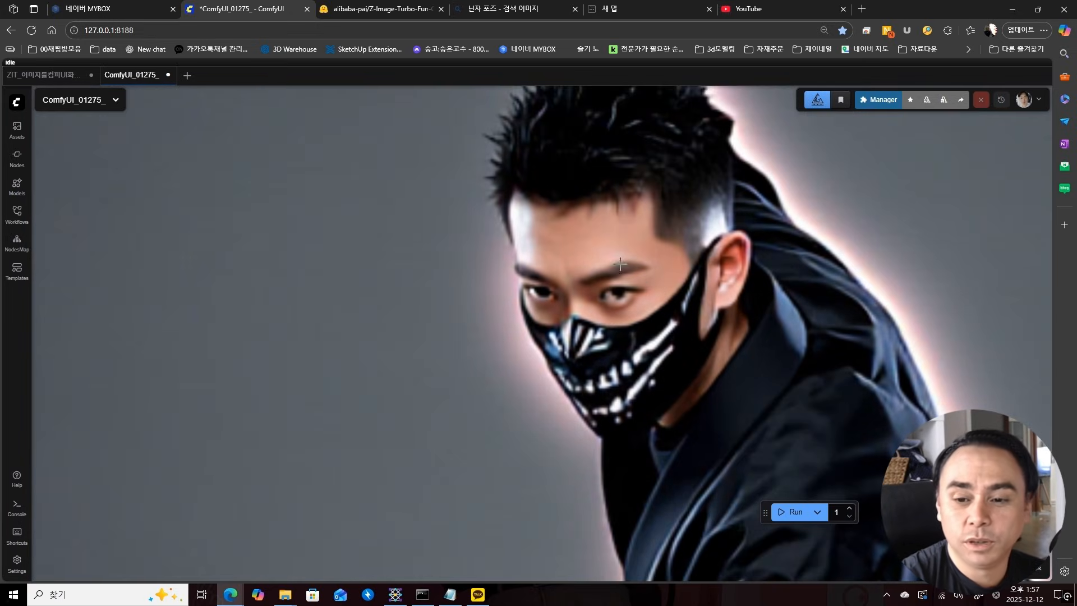
pyautogui.scroll(-10, 620, 264)
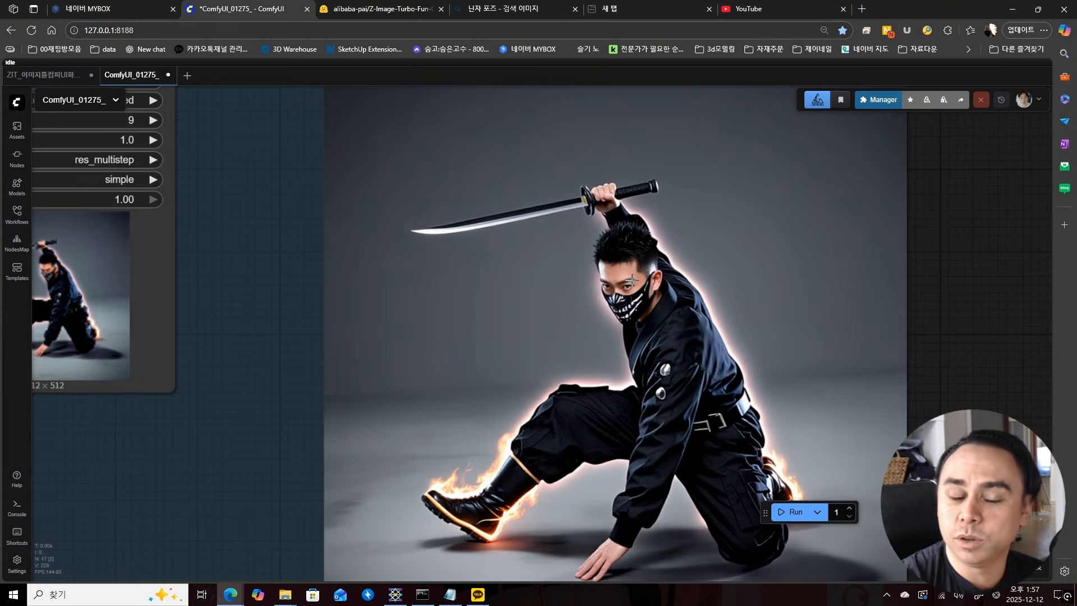
pyautogui.scroll(-7, 593, 255)
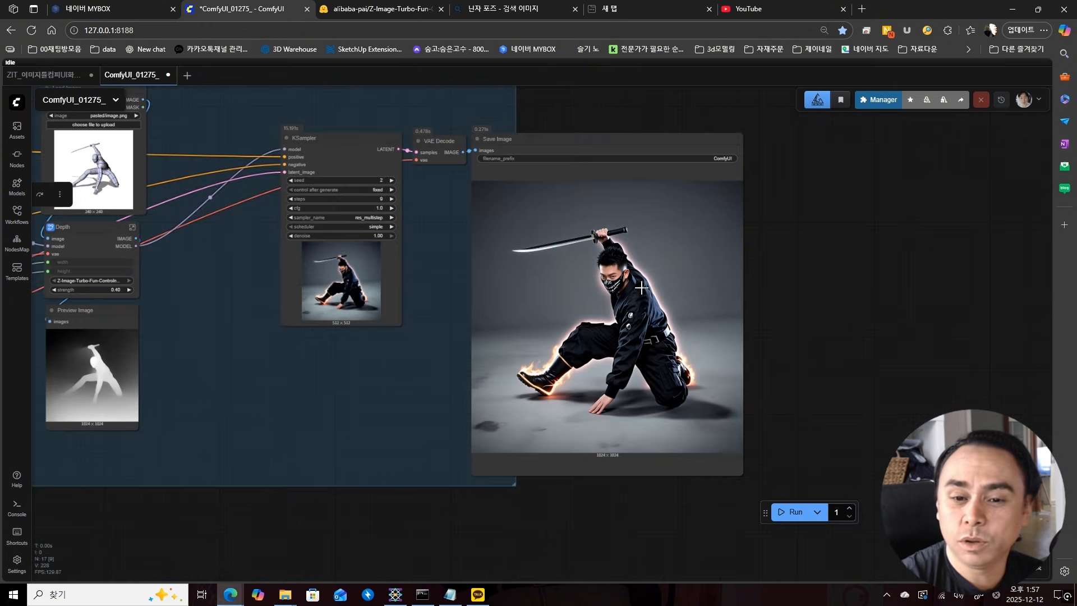
# - Move the KSampler, VAE Decode and Save Image nodes together closer to the Depth subgraph
pyautogui.scroll(-2, 603, 221)
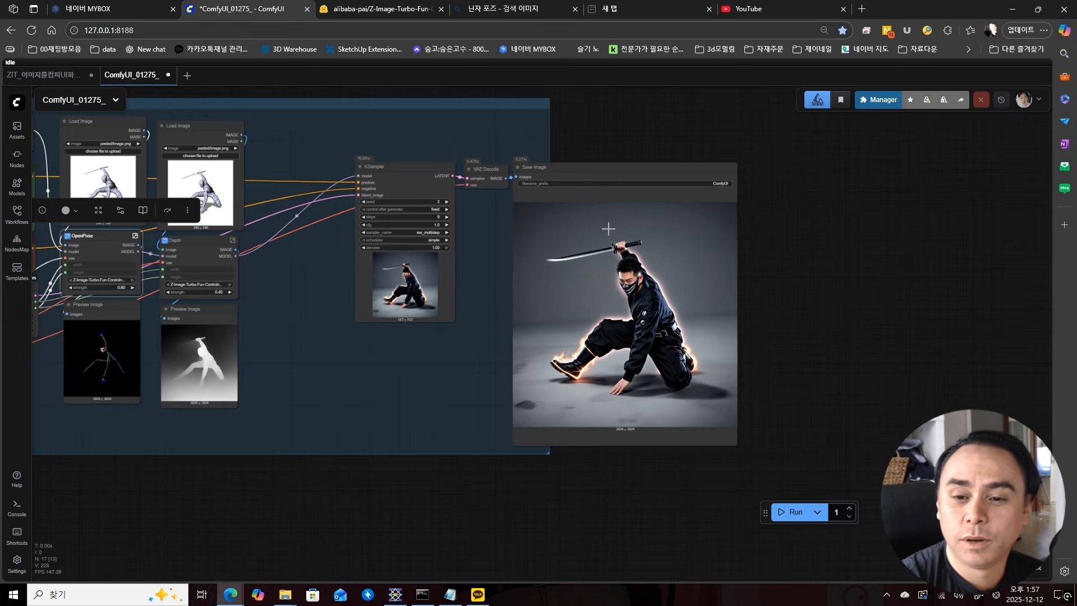
pyautogui.moveTo(624, 260); pyautogui.dragTo(701, 278)
pyautogui.click(531, 195)
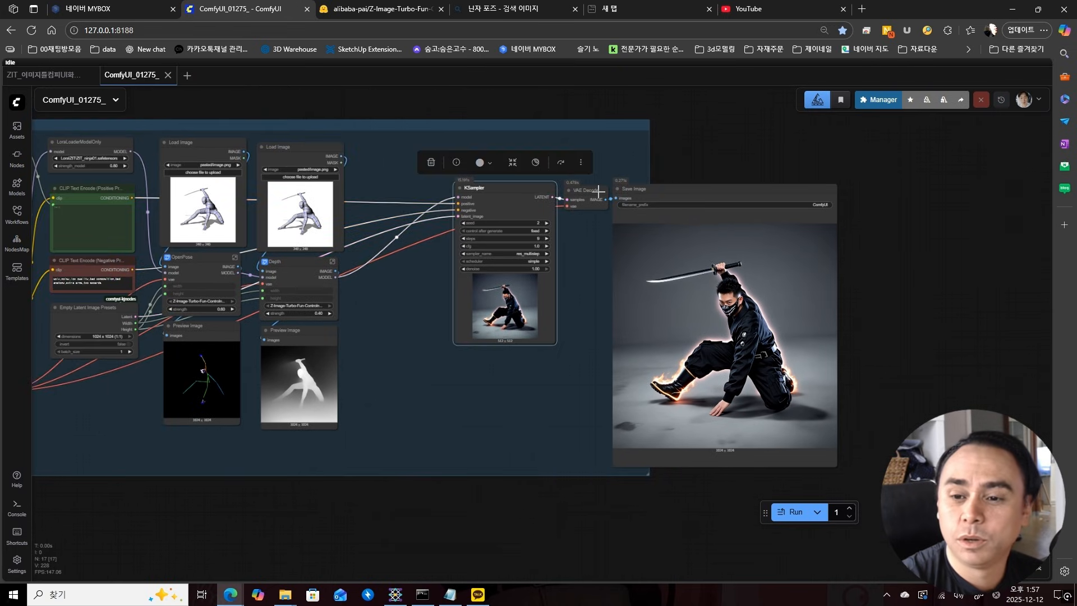
pyautogui.keyDown('shift'); pyautogui.click(583, 190); pyautogui.keyUp('shift')
pyautogui.moveTo(649, 190); pyautogui.dragTo(550, 157)
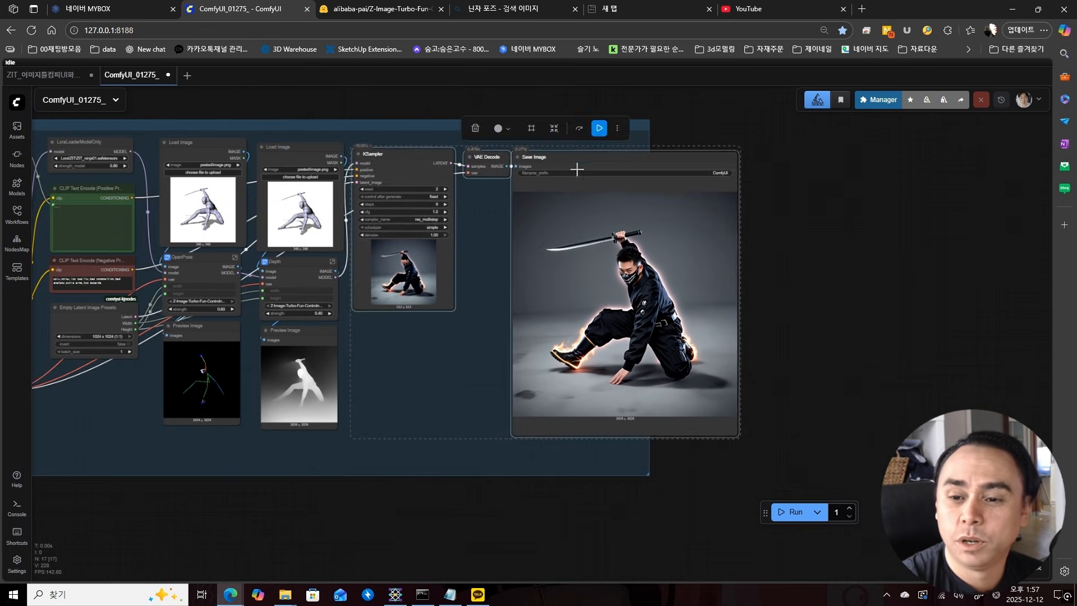
pyautogui.click(772, 234)
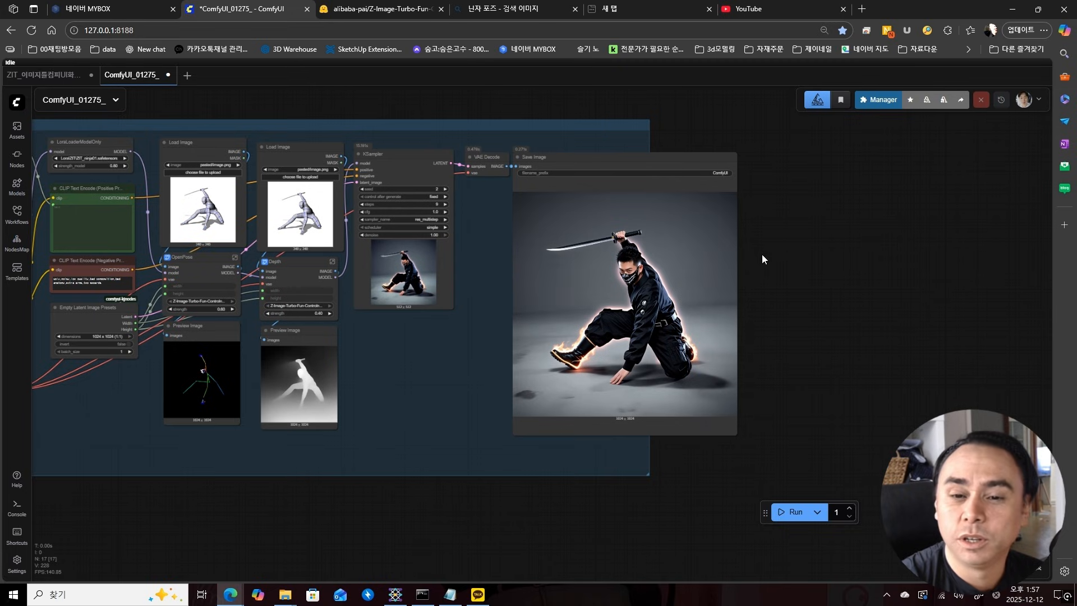
# - Move the KSampler, VAE Decode and Save Image nodes away from the Depth column to free space for another ControlNet column
pyautogui.moveTo(466, 210); pyautogui.dragTo(552, 209)
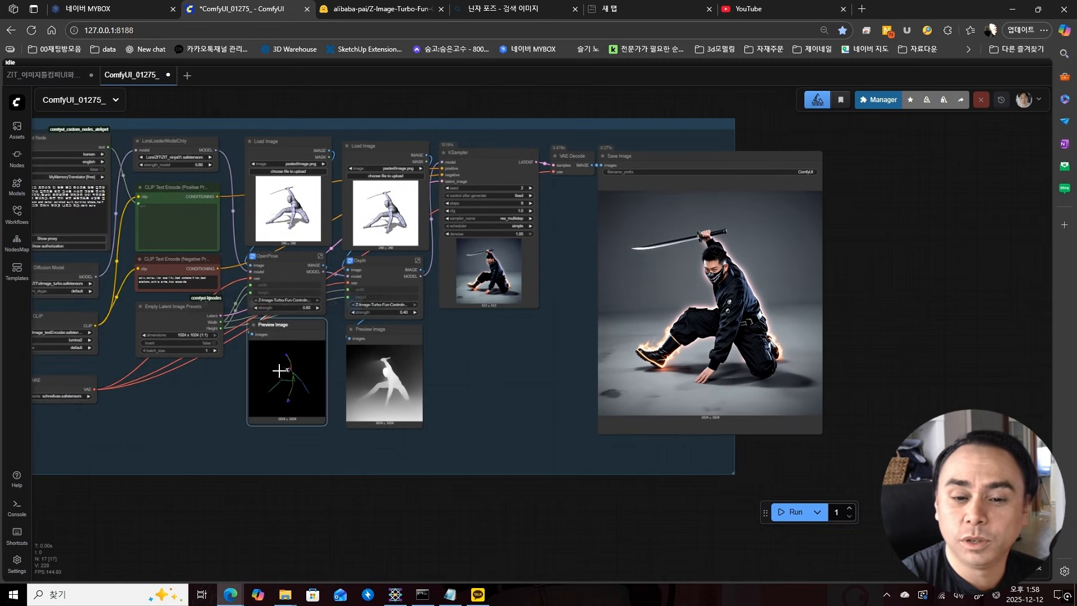
pyautogui.click(281, 367)
pyautogui.click(390, 370)
pyautogui.click(507, 355)
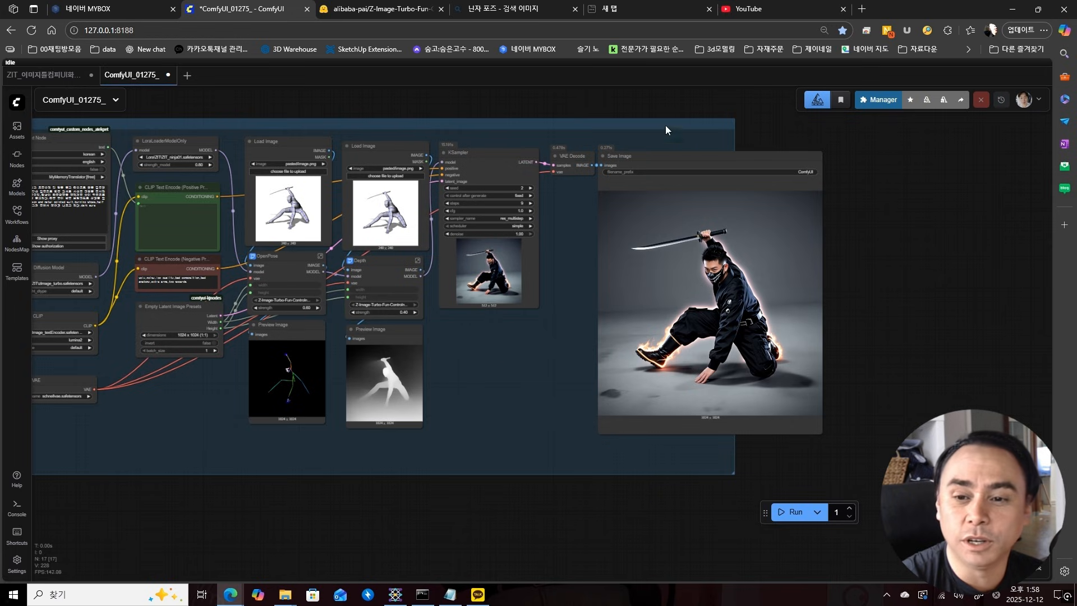
pyautogui.moveTo(665, 134); pyautogui.dragTo(474, 364)
pyautogui.moveTo(492, 159); pyautogui.dragTo(630, 159)
pyautogui.click(533, 230)
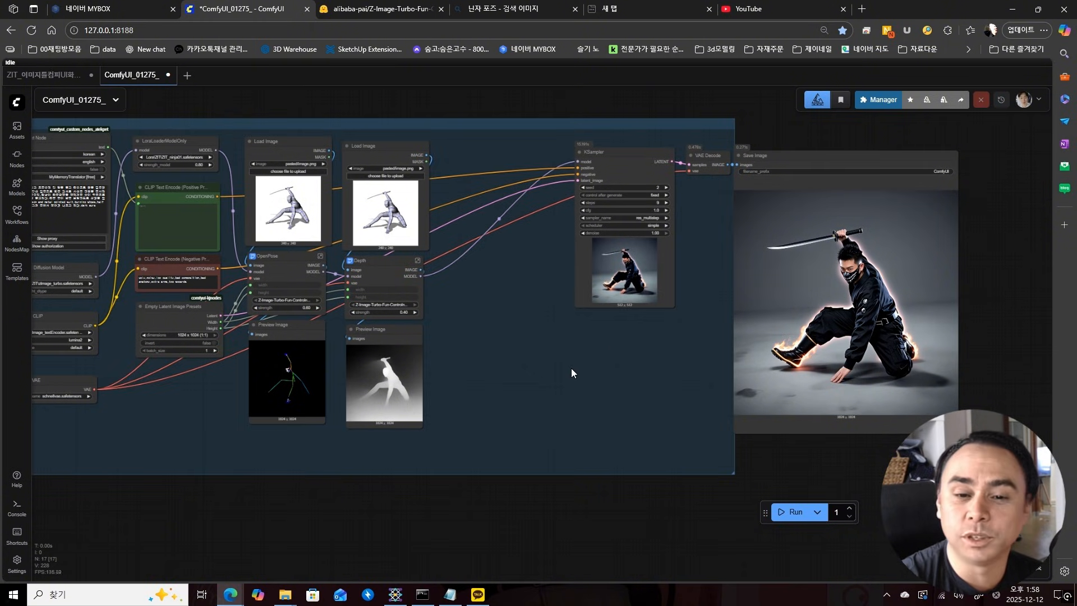
# - Duplicate the Depth column's Load Image, Depth subgraph and Preview Image nodes and place the copies between the Depth column and the KSampler
pyautogui.moveTo(455, 141); pyautogui.dragTo(338, 449)
pyautogui.hotkey('ctrl', 'c')
pyautogui.hotkey('ctrl', 'v')
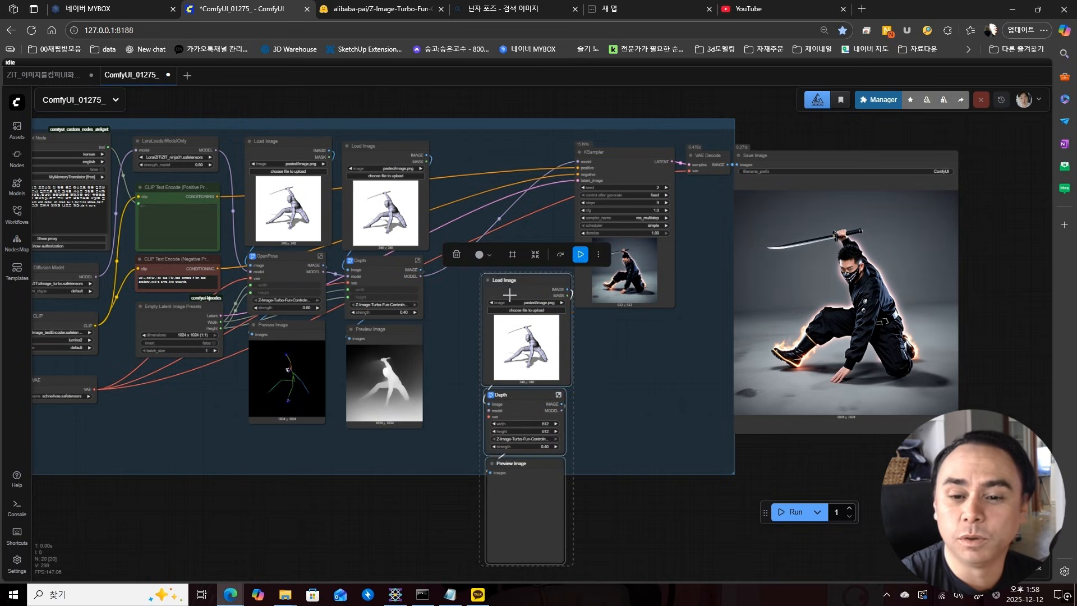
pyautogui.moveTo(500, 288); pyautogui.dragTo(464, 154)
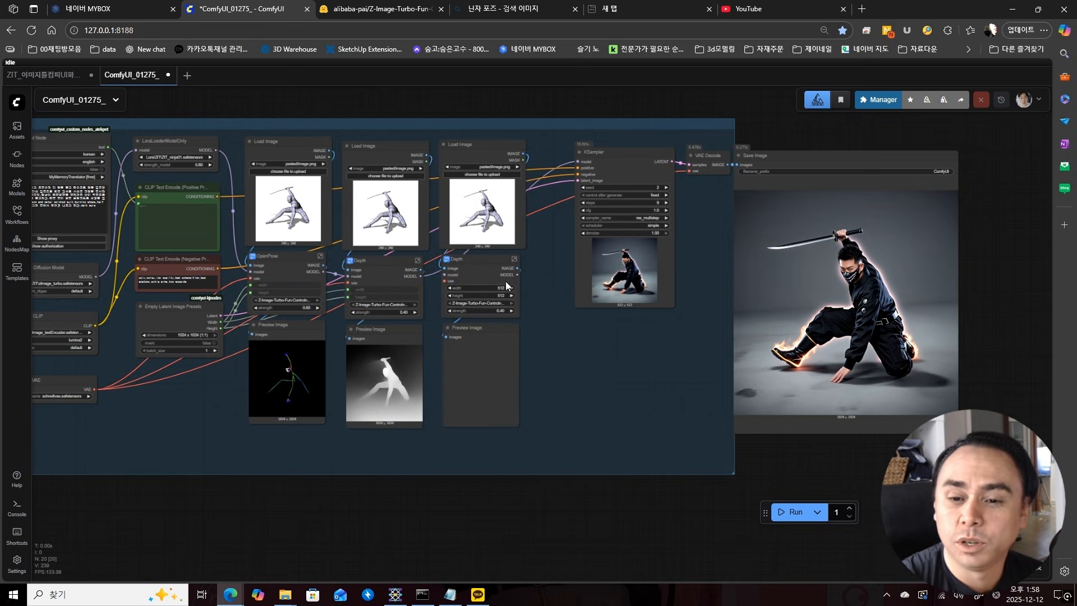
# - Inside the copied Depth subgraph's nested New Subgraph, replace the MiDaS Depth Map node with a Canny Edge node
pyautogui.scroll(5, 506, 281)
pyautogui.click(529, 245)
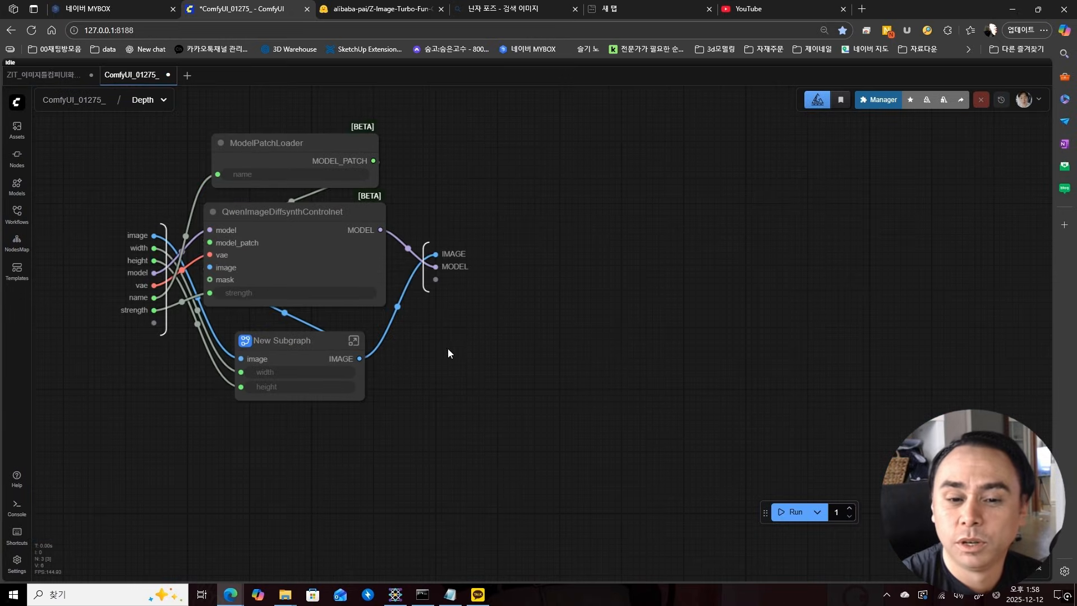
pyautogui.click(354, 341)
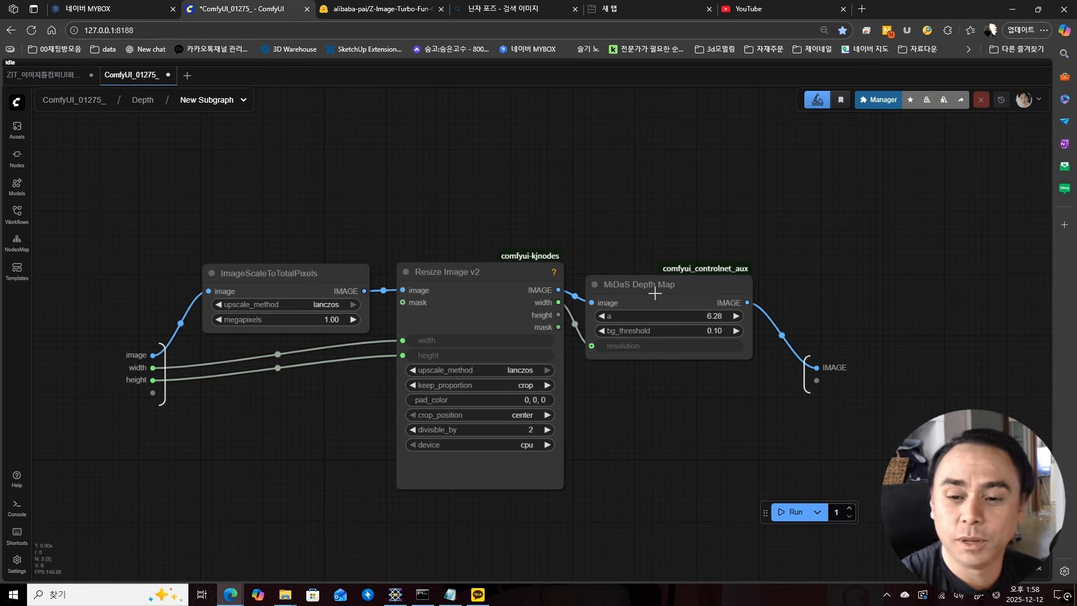
pyautogui.click(655, 293)
pyautogui.click(660, 254)
pyautogui.doubleClick(660, 239)
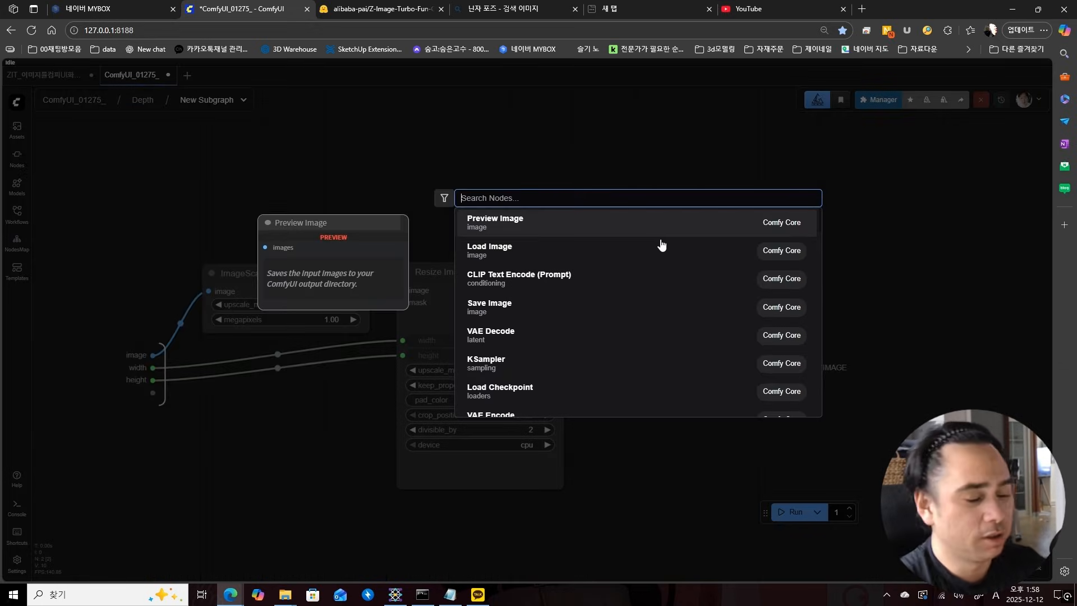
pyautogui.write('canny')
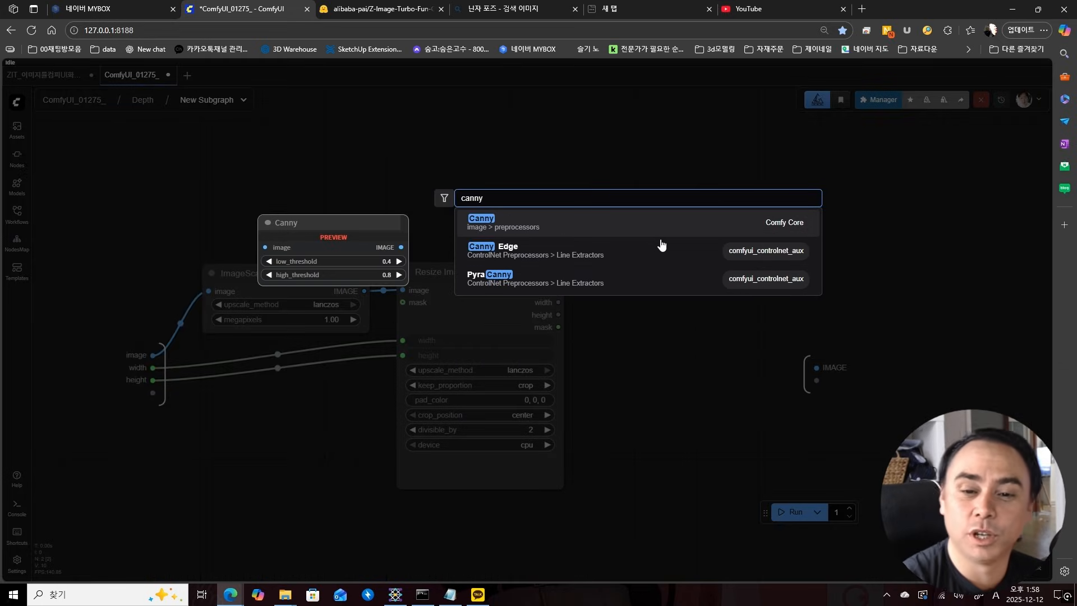
pyautogui.click(550, 254)
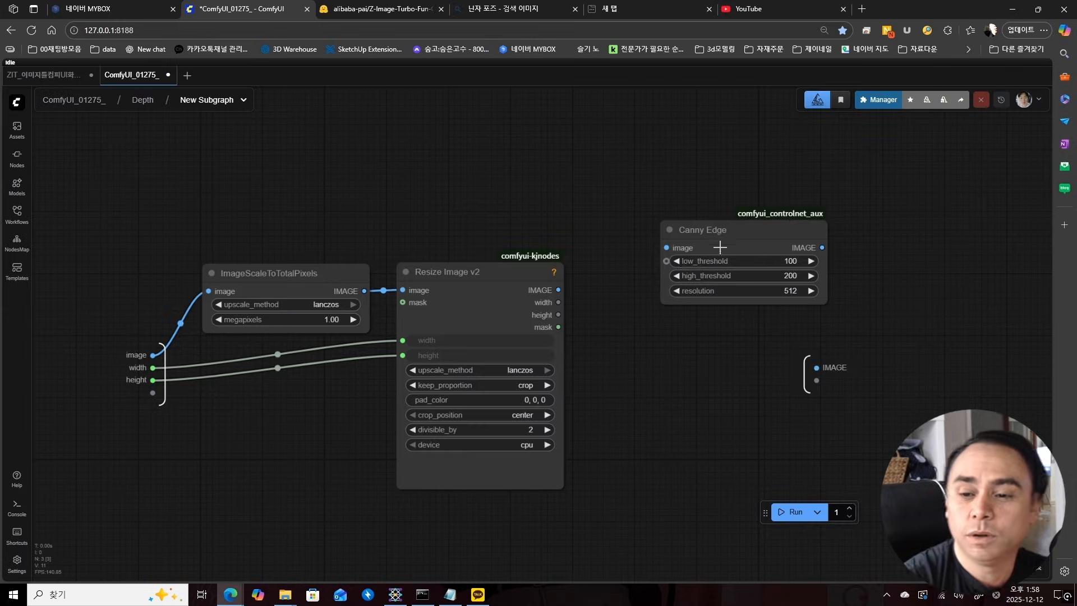
# - Connect Canny Edge between Resize Image v2 and the subgraph's IMAGE output, and link the resized width to its resolution
pyautogui.moveTo(720, 247); pyautogui.dragTo(636, 277)
pyautogui.moveTo(558, 290); pyautogui.dragTo(595, 290)
pyautogui.moveTo(752, 290); pyautogui.dragTo(814, 373)
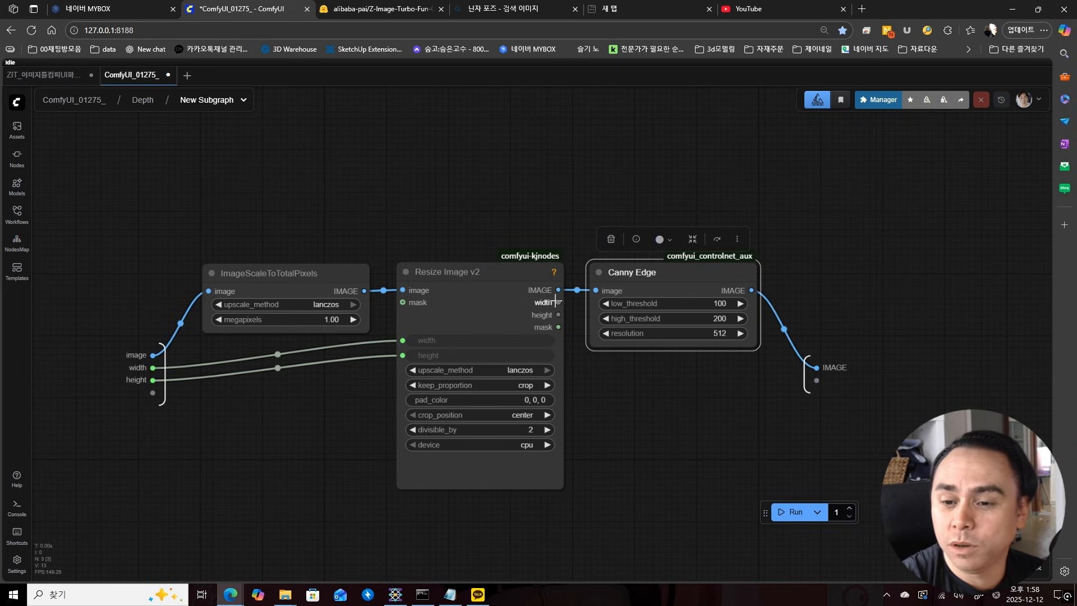
pyautogui.moveTo(555, 302); pyautogui.dragTo(623, 333)
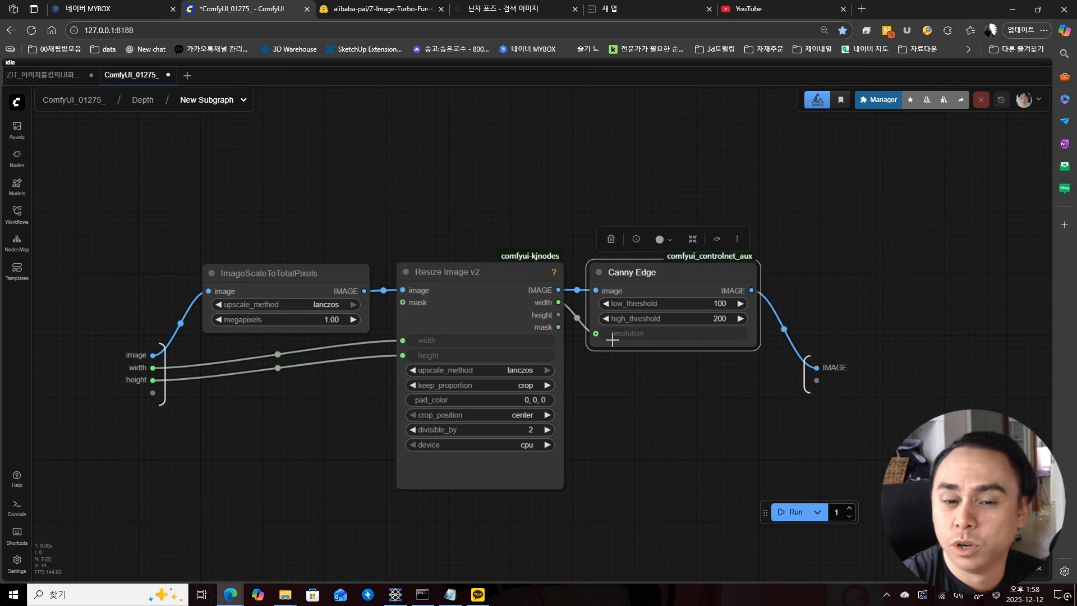
# - Return to the main workflow and rename the copied Depth subgraph as Canny
pyautogui.click(86, 101)
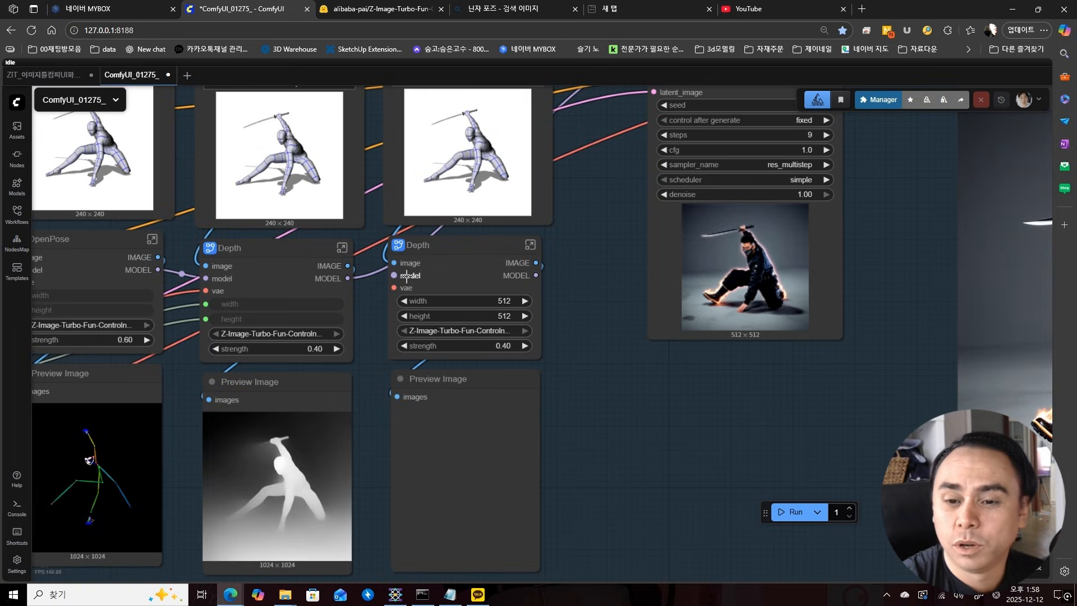
pyautogui.doubleClick(440, 244)
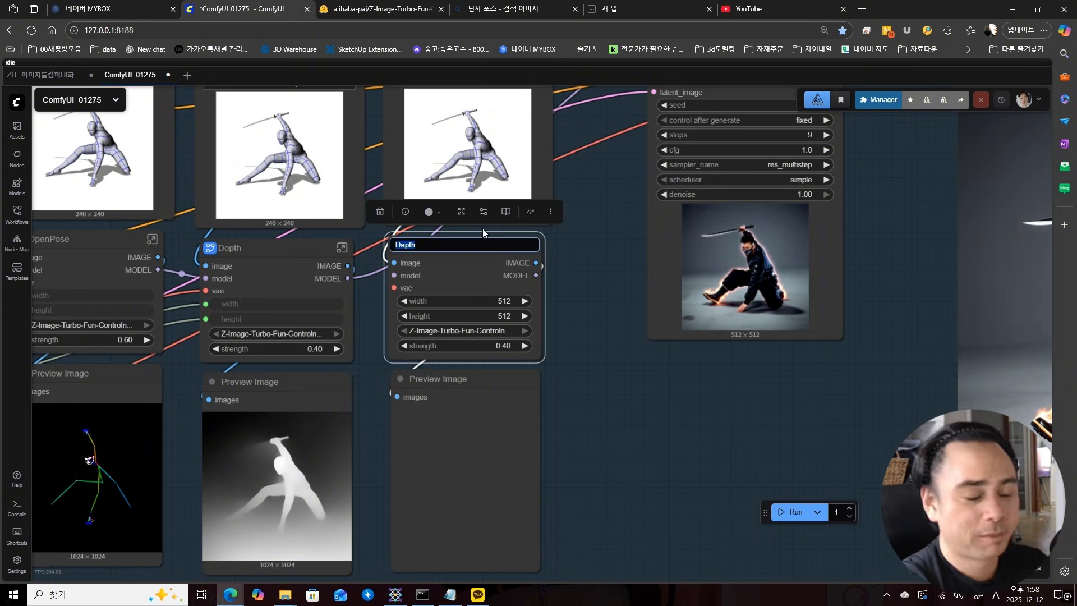
pyautogui.write('Canny')
pyautogui.press('Return')
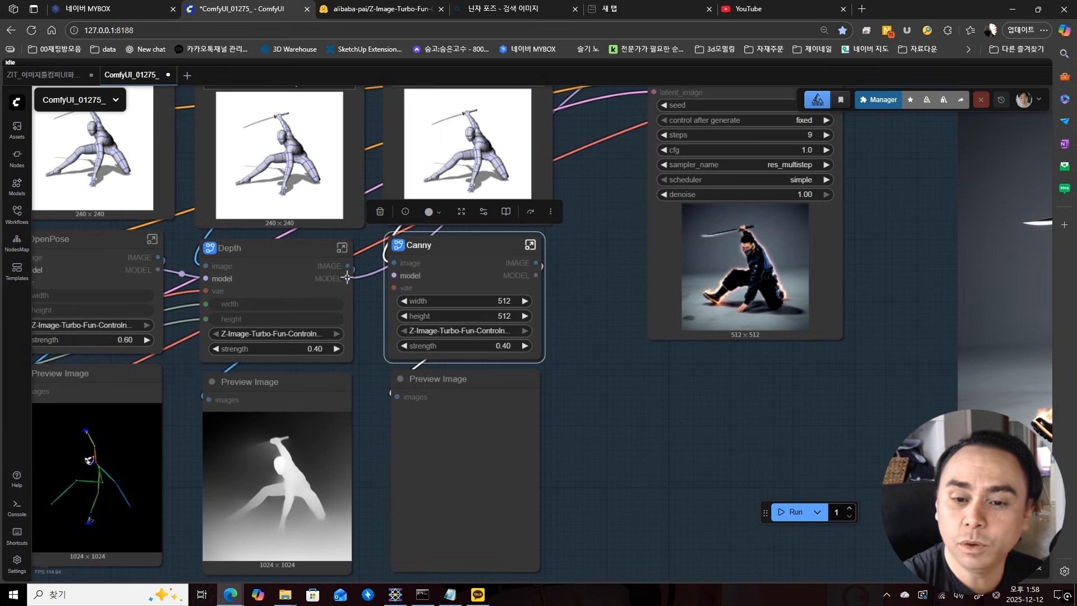
# - Chain the model link from Depth through Canny to the KSampler, and connect the Empty Latent width and height to Canny
pyautogui.moveTo(570, 270)
pyautogui.mouseDown()
pyautogui.moveTo(562, 343)
pyautogui.moveTo(645, 127)
pyautogui.mouseUp()
pyautogui.moveTo(171, 435); pyautogui.dragTo(421, 361)
pyautogui.moveTo(201, 366); pyautogui.dragTo(656, 300)
pyautogui.moveTo(201, 379); pyautogui.dragTo(654, 315)
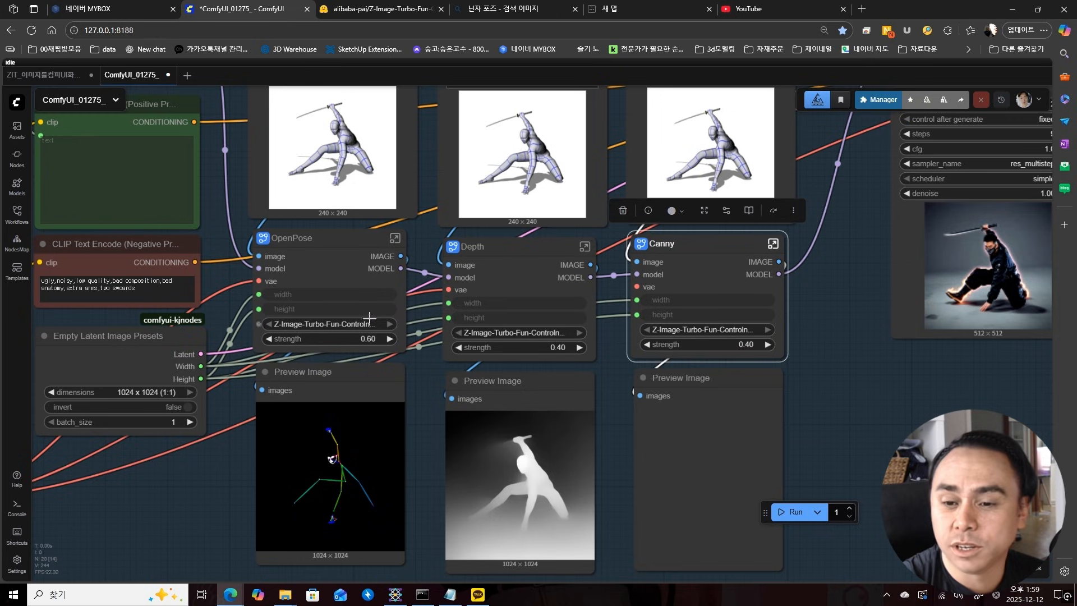
pyautogui.moveTo(846, 364); pyautogui.dragTo(657, 405)
pyautogui.click(671, 495)
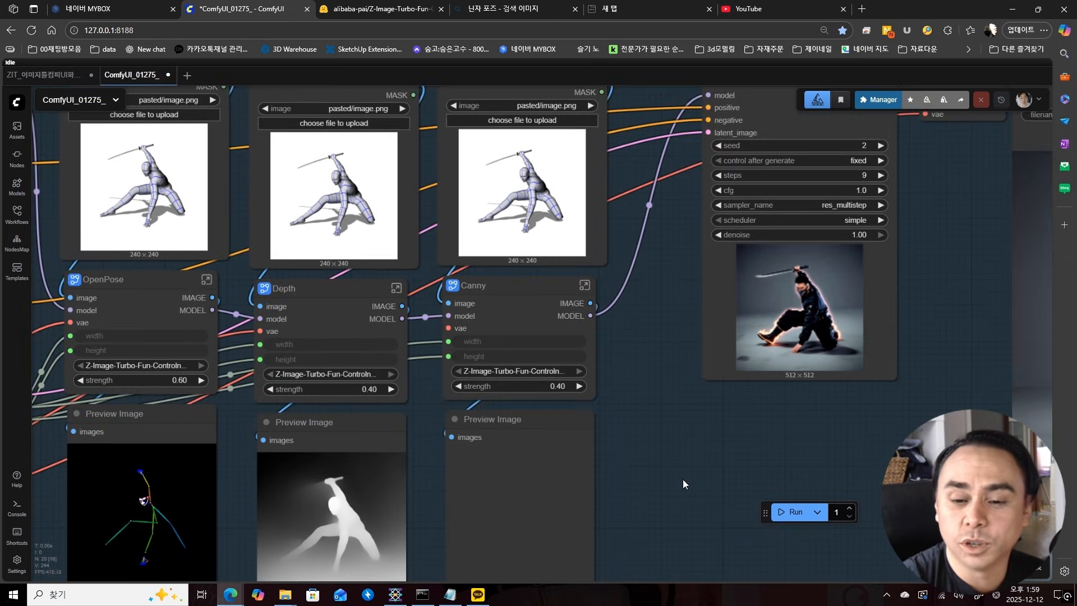
# - Set the Canny subgraph's strength to 1.00 and bypass all nodes in the OpenPose and Depth columns
pyautogui.scroll(-2, 633, 406)
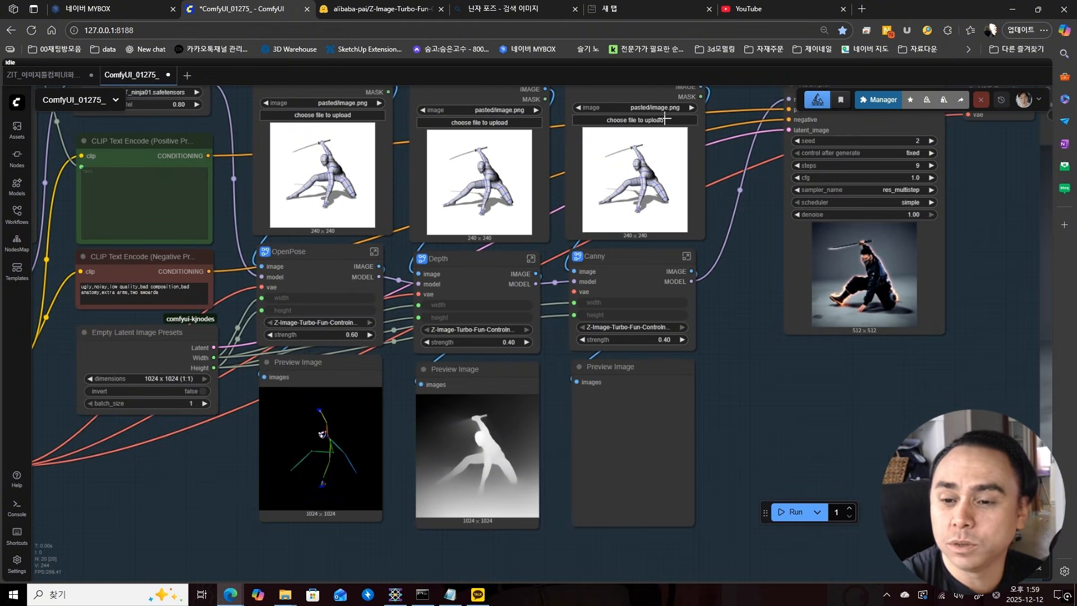
pyautogui.scroll(-3, 547, 274)
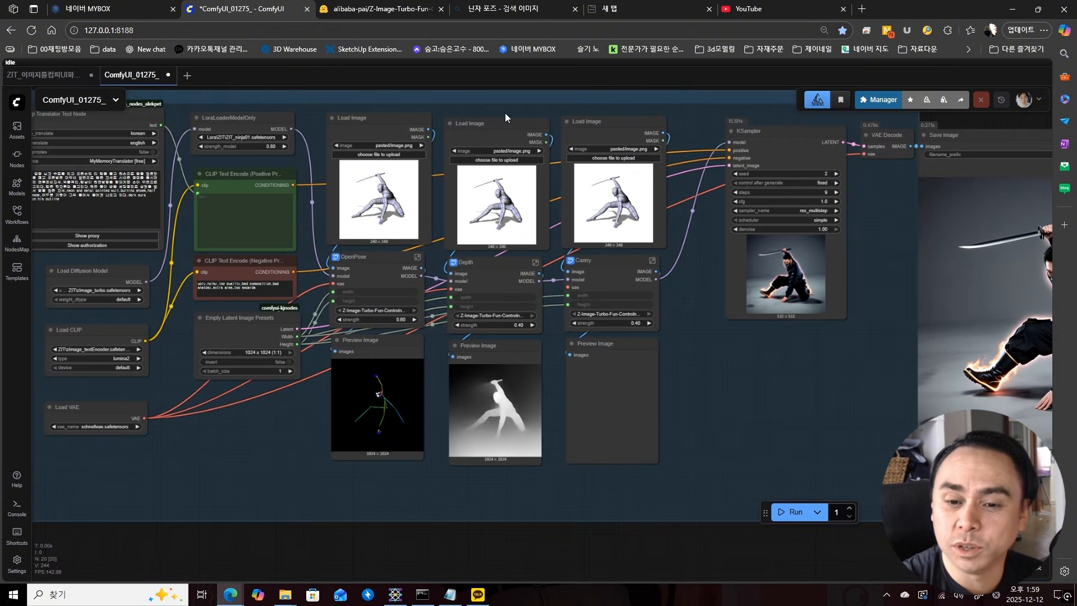
pyautogui.moveTo(505, 113); pyautogui.dragTo(469, 465)
pyautogui.hotkey('ctrl', 'b')
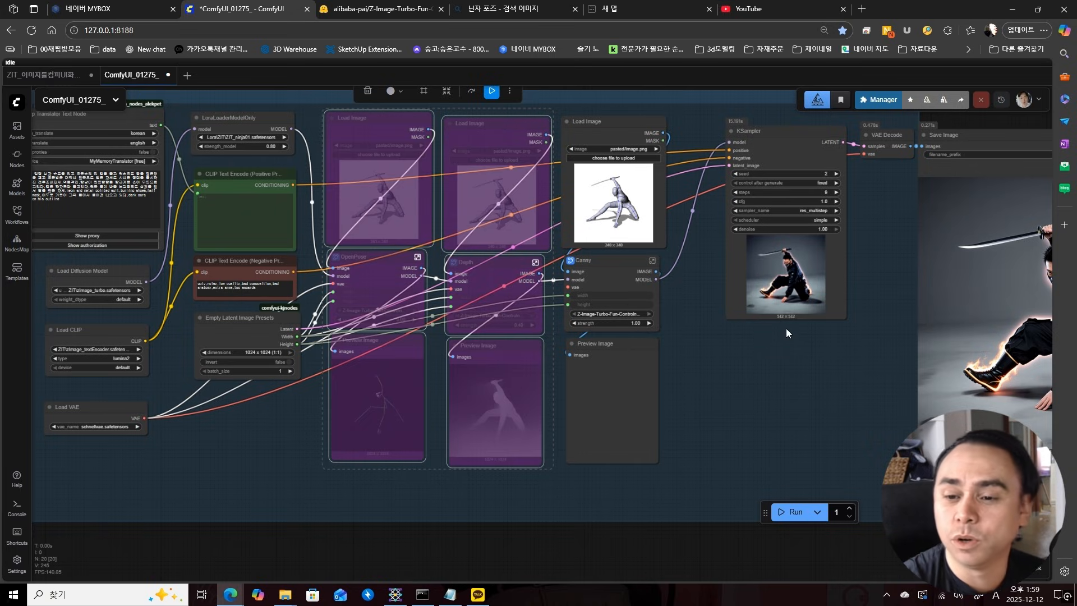
# - Generate the Canny column's preview image and inspect the edge map up close
pyautogui.hscroll(3, 752, 374)
pyautogui.scroll(7, 584, 415)
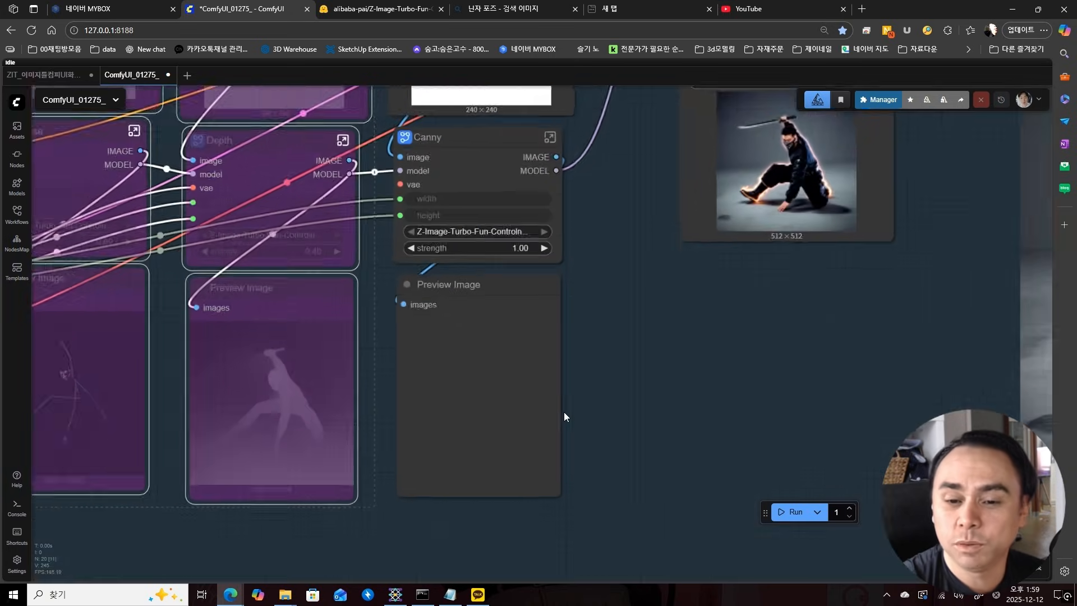
pyautogui.click(563, 412)
pyautogui.click(793, 519)
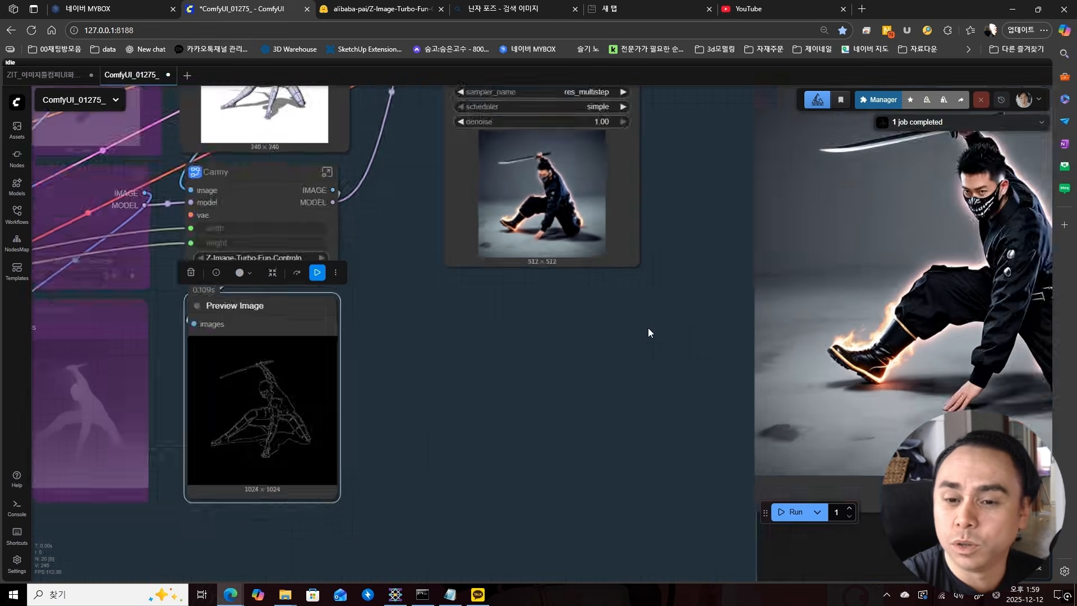
pyautogui.scroll(10, 457, 374)
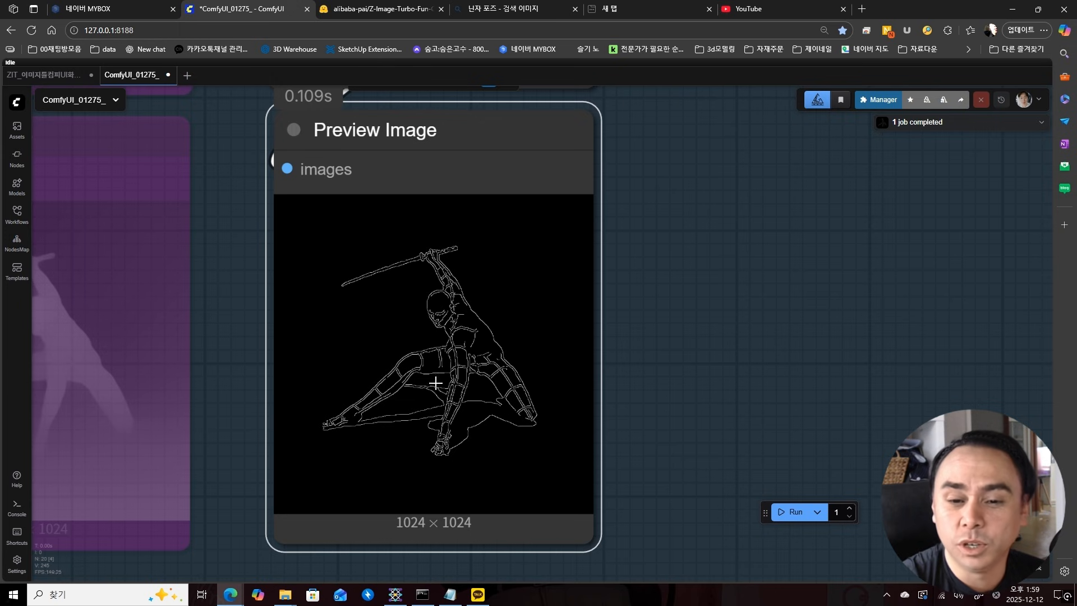
# - Connect the Load VAE output to the Canny subgraph's vae input and run the workflow
pyautogui.scroll(-10, 459, 331)
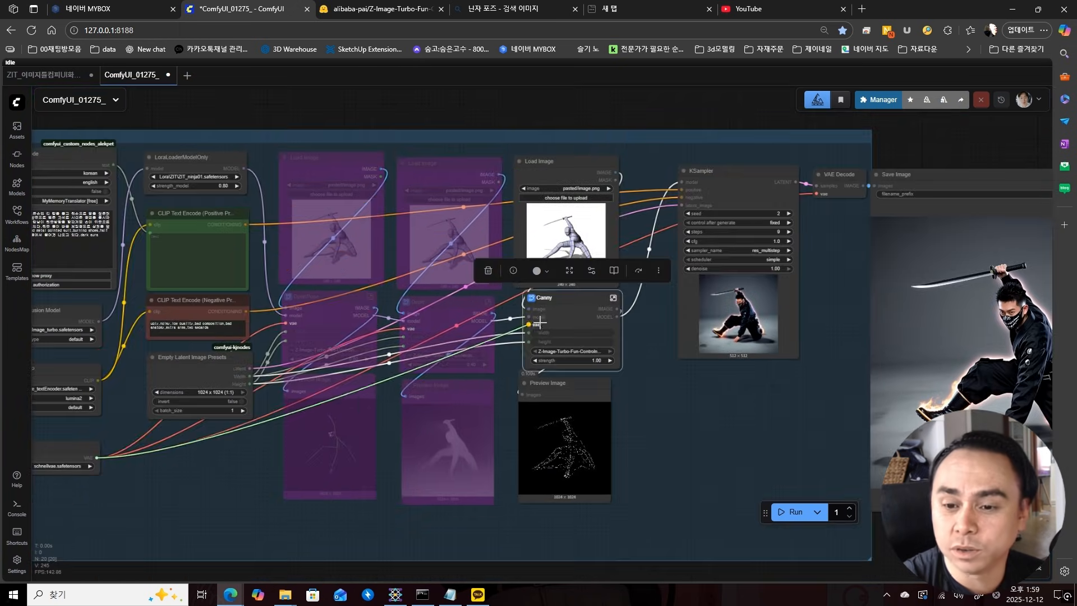
pyautogui.click(784, 512)
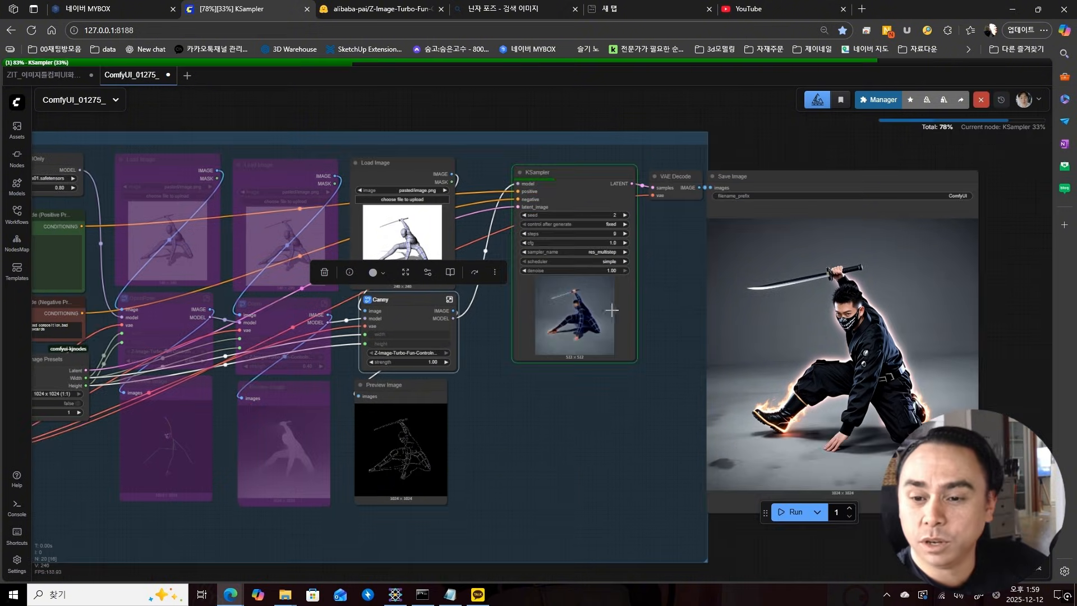
# - Compare the KSampler's progress preview and the newly generated image with the Canny edge map and the reference mannequin
pyautogui.scroll(8, 569, 320)
pyautogui.scroll(-10, 568, 320)
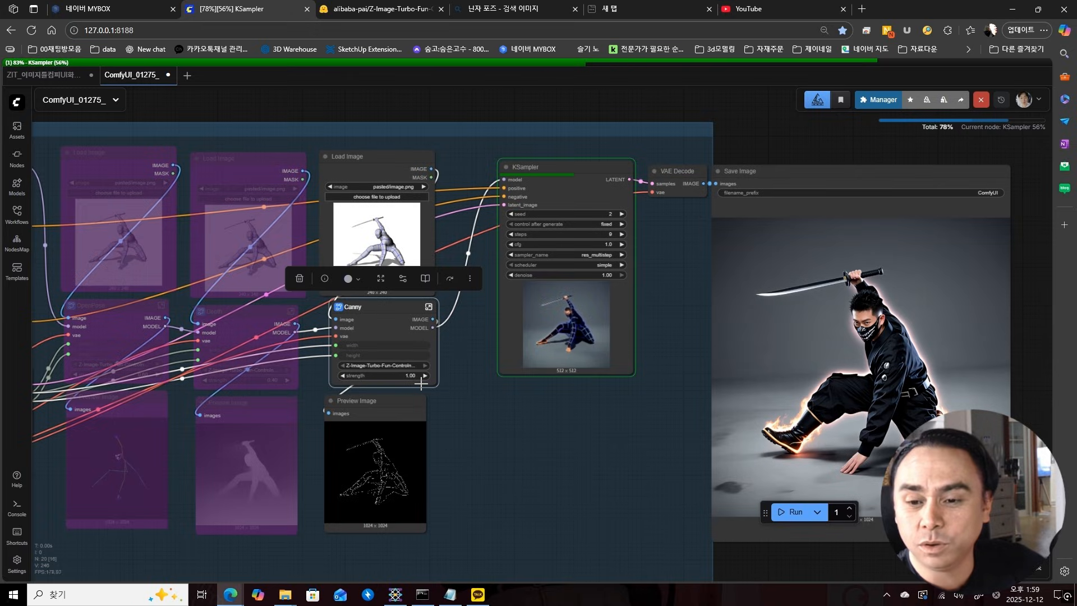
pyautogui.scroll(7, 551, 372)
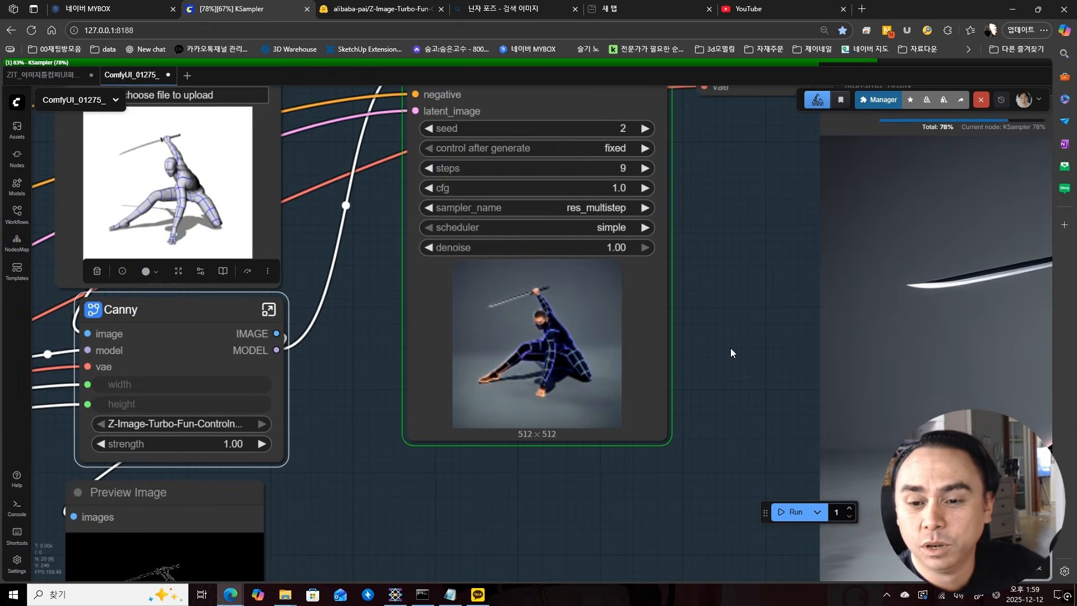
pyautogui.moveTo(724, 380); pyautogui.dragTo(617, 409)
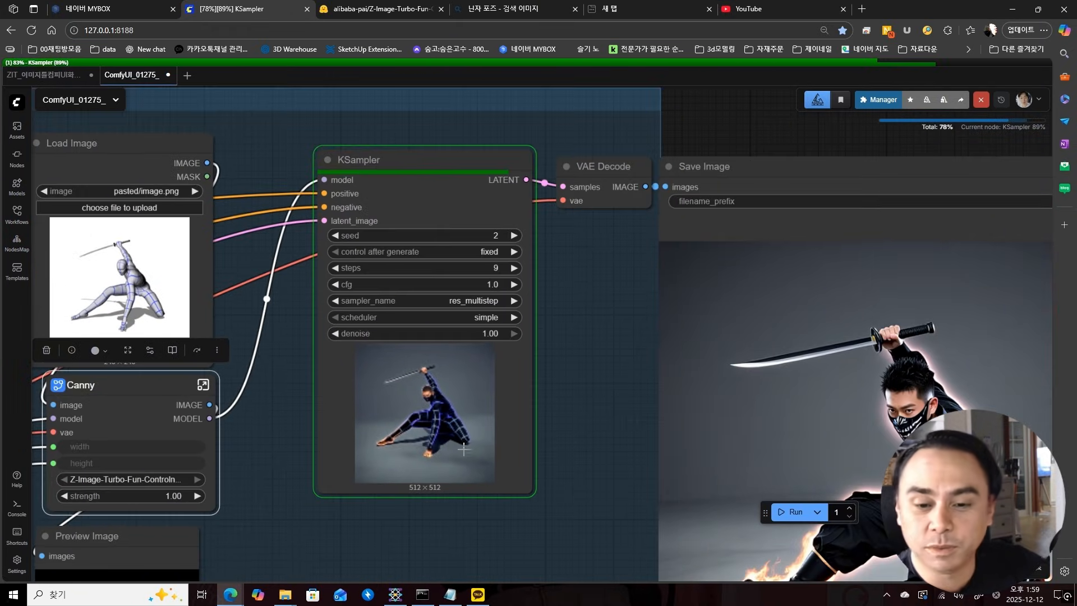
pyautogui.moveTo(602, 418); pyautogui.dragTo(484, 263)
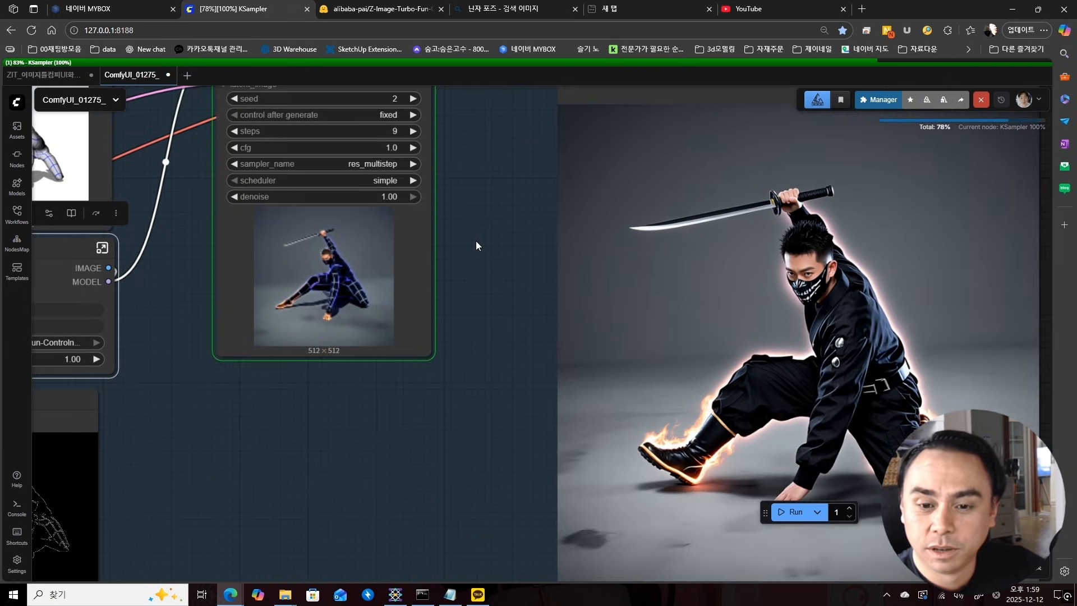
pyautogui.moveTo(127, 543); pyautogui.dragTo(391, 378)
pyautogui.scroll(3, 261, 385)
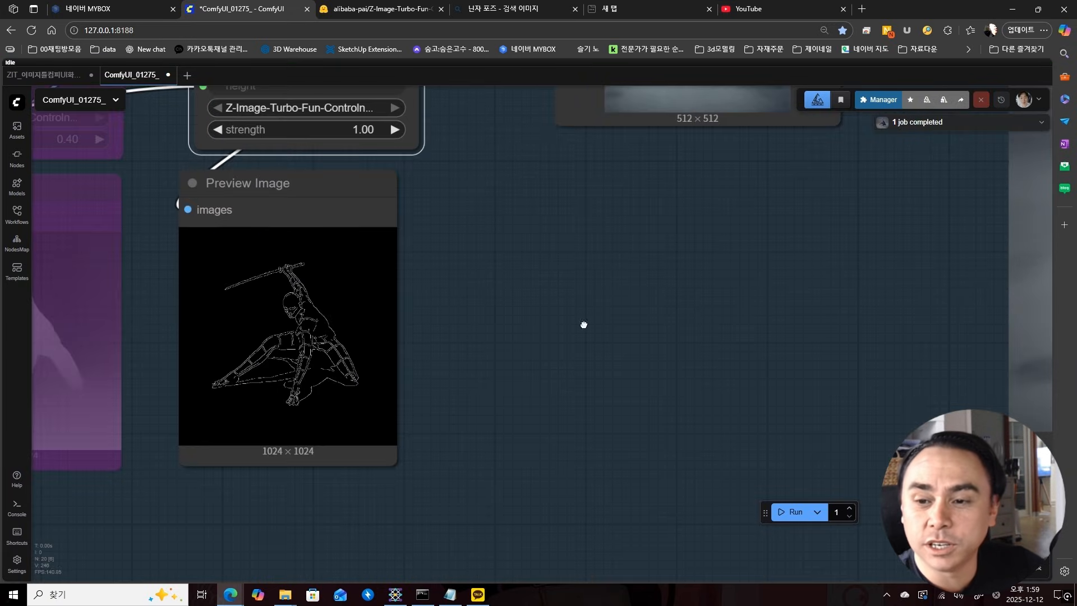
pyautogui.moveTo(584, 324); pyautogui.dragTo(480, 341)
pyautogui.scroll(-4, 480, 341)
pyautogui.scroll(4, 890, 282)
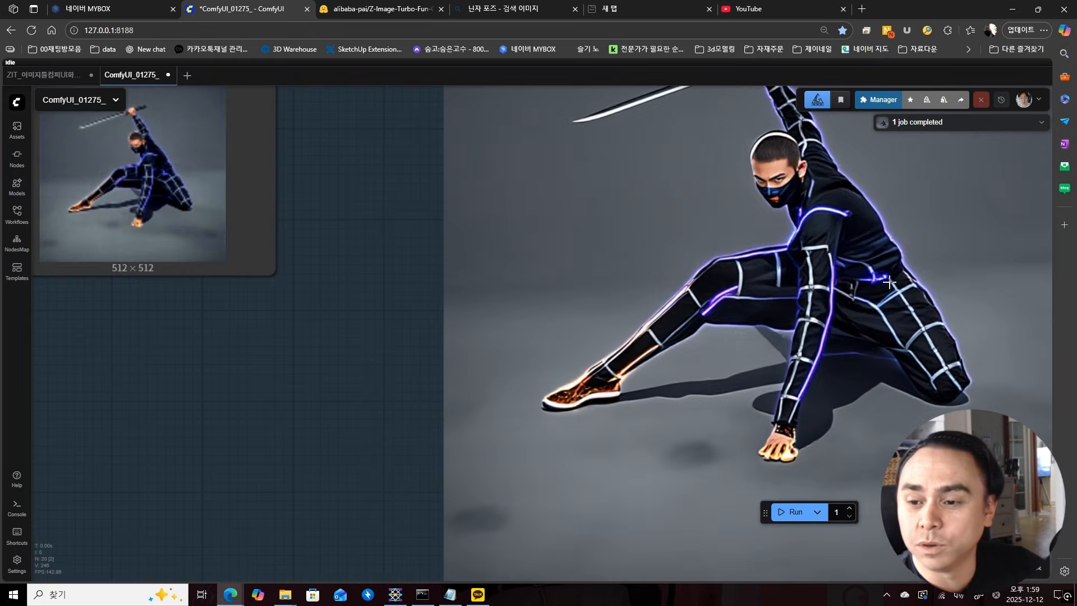
# - Bypass the Load Image, Canny and Preview Image nodes in the Canny column
pyautogui.scroll(2, 809, 440)
pyautogui.hscroll(2, 793, 430)
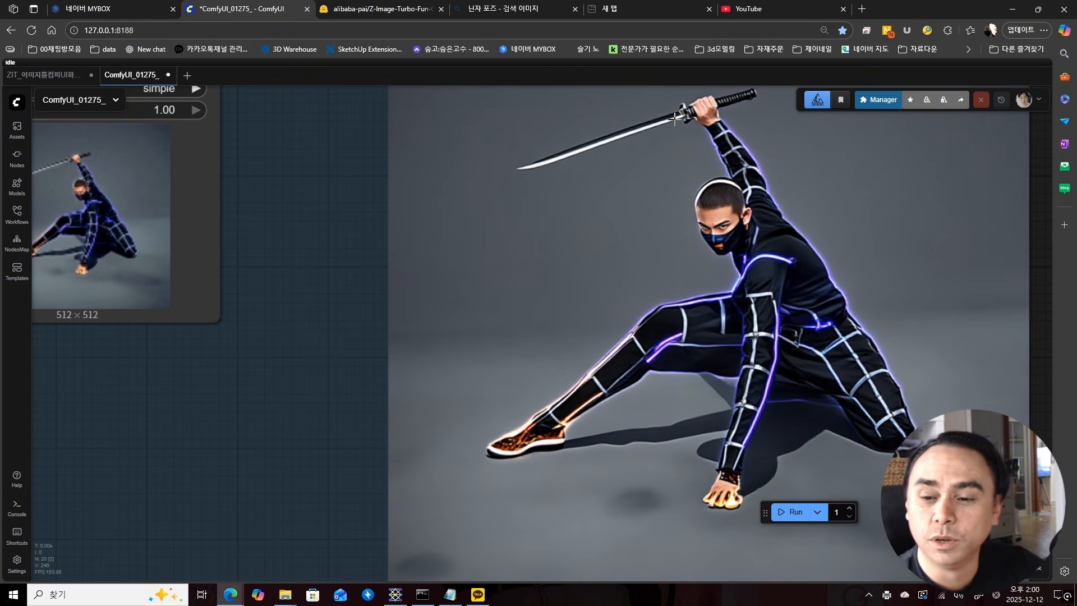
pyautogui.scroll(-5, 674, 116)
pyautogui.hscroll(-2, 543, 298)
pyautogui.scroll(-3, 543, 298)
pyautogui.hscroll(1, 502, 336)
pyautogui.scroll(1, 502, 335)
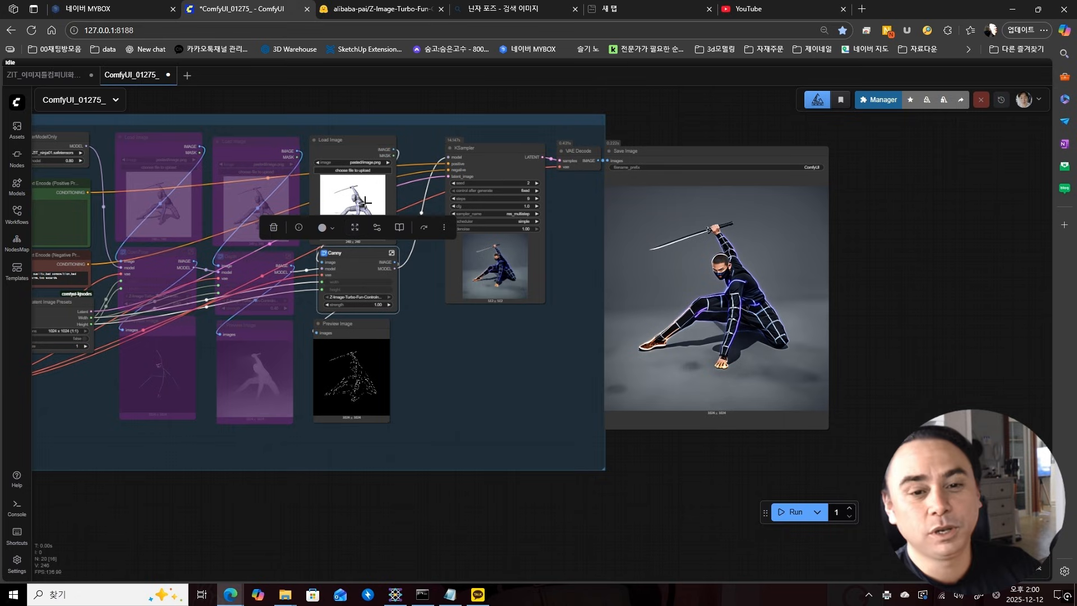
pyautogui.moveTo(408, 147); pyautogui.dragTo(350, 413)
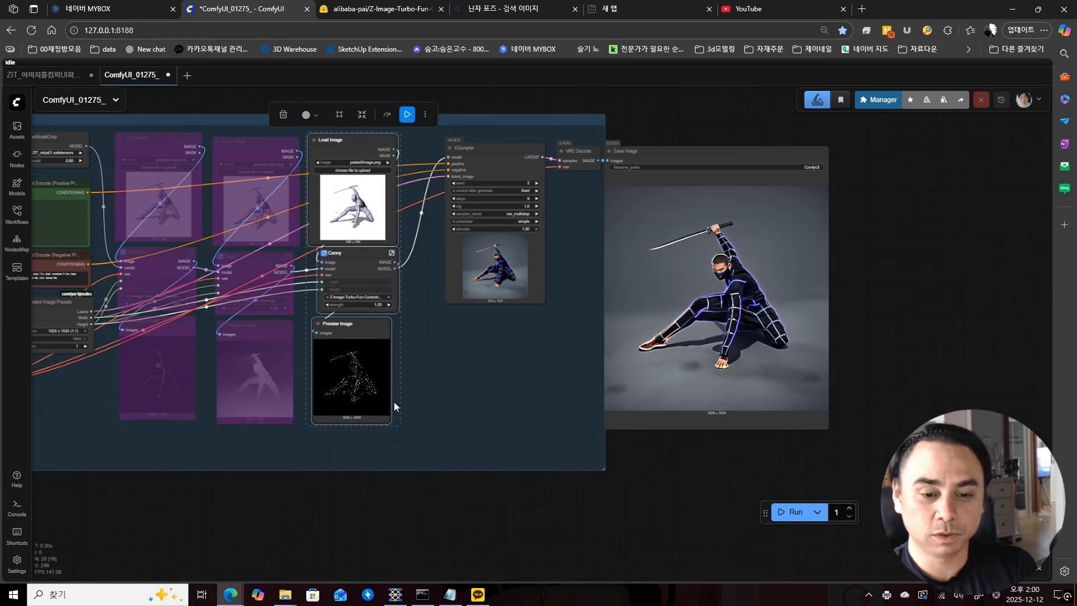
pyautogui.hotkey('ctrl', 'b')
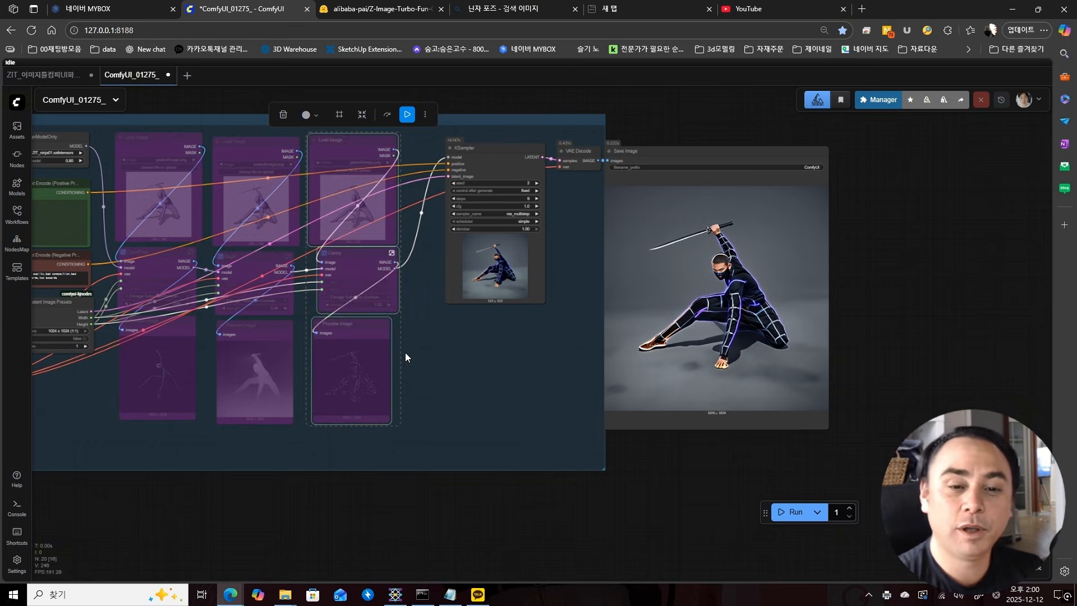
# - Re-enable the bypassed Load Image, Depth and Preview Image nodes in the Depth column
pyautogui.click(470, 344)
pyautogui.moveTo(429, 317); pyautogui.dragTo(509, 343)
pyautogui.moveTo(355, 152); pyautogui.dragTo(361, 466)
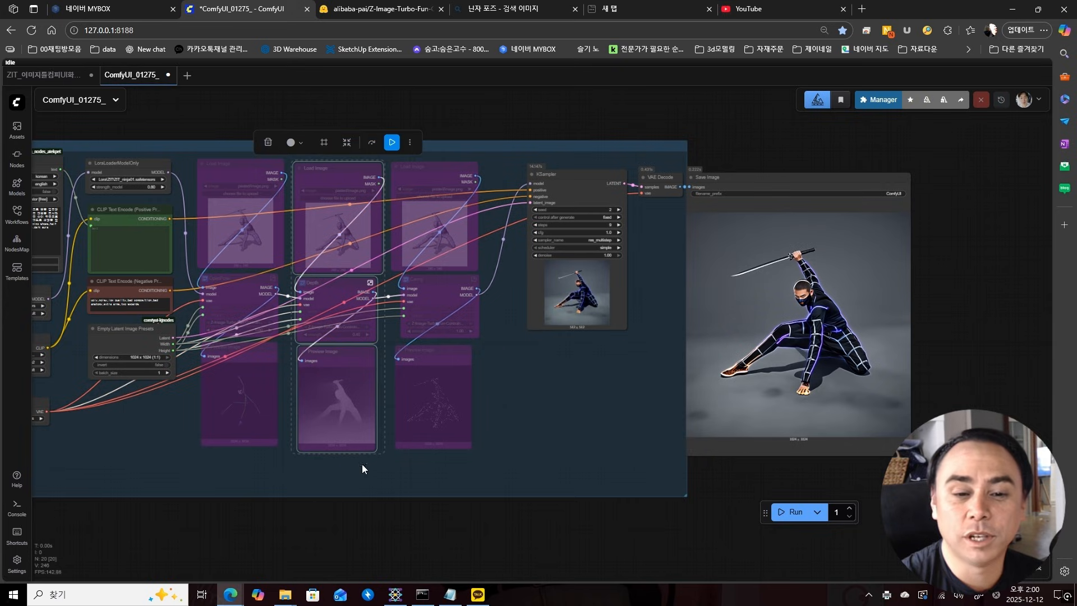
pyautogui.hotkey('ctrl', 'b')
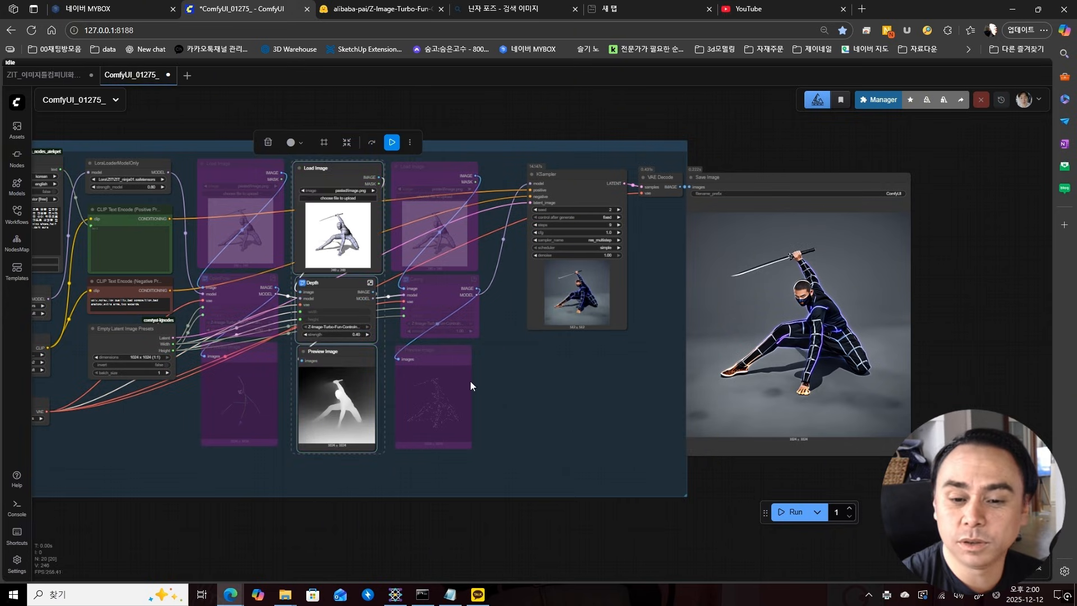
# - Set the Depth subgraph's strength to 1.00 and run the workflow
pyautogui.click(353, 335)
pyautogui.write('1')
pyautogui.click(511, 323)
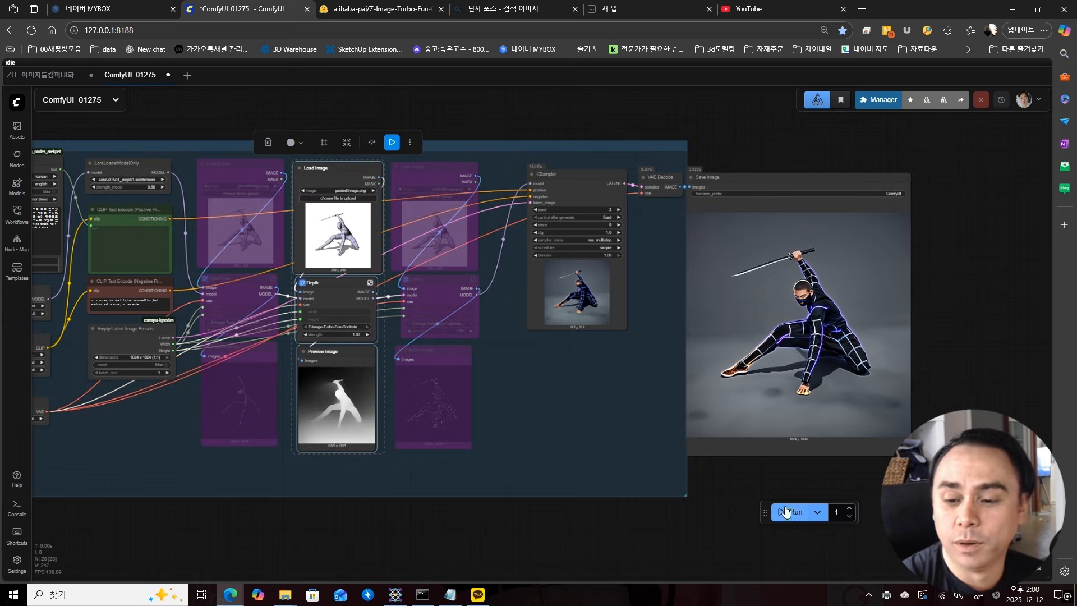
pyautogui.click(788, 512)
# - Examine the newly generated ninja's face, clothing and leg pose up close and compare them with the reference mannequin and depth map
pyautogui.scroll(3, 574, 339)
pyautogui.scroll(8, 897, 319)
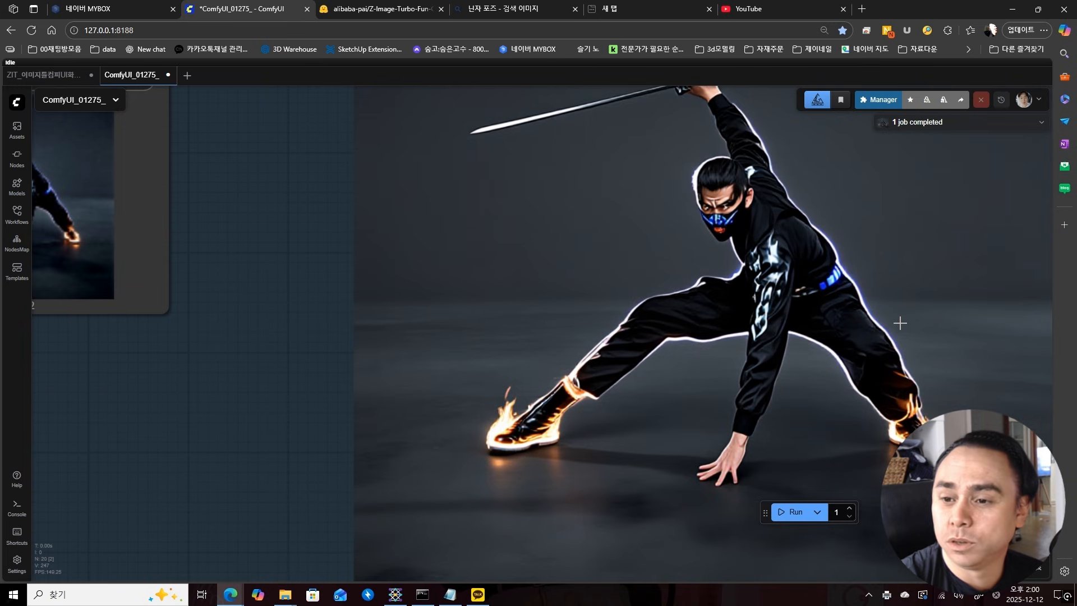
pyautogui.moveTo(916, 281); pyautogui.dragTo(676, 311)
pyautogui.scroll(5, 525, 265)
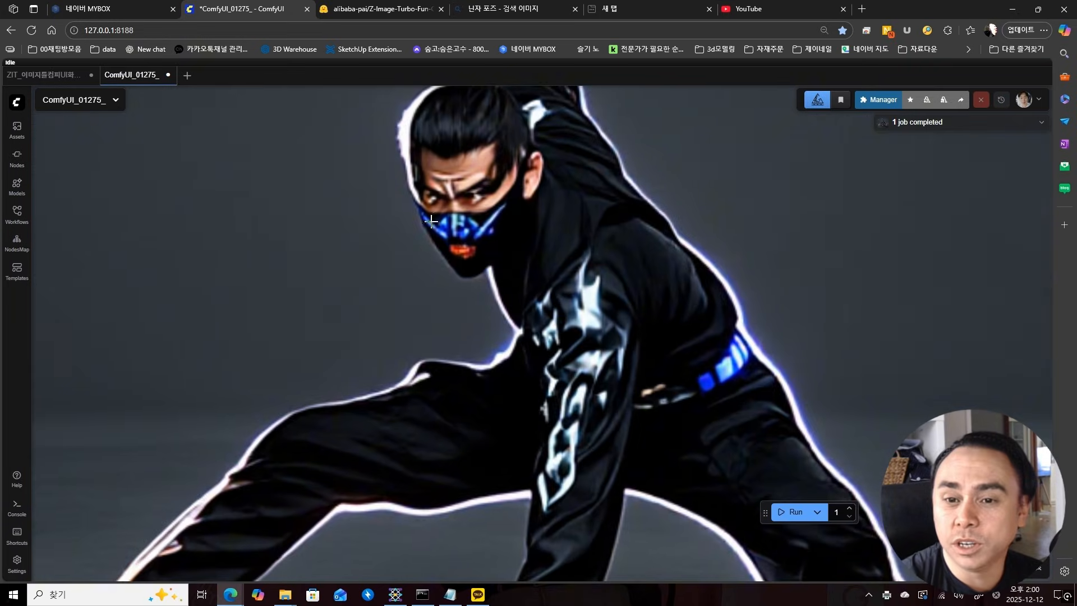
pyautogui.scroll(-10, 523, 217)
pyautogui.moveTo(628, 230); pyautogui.dragTo(618, 276)
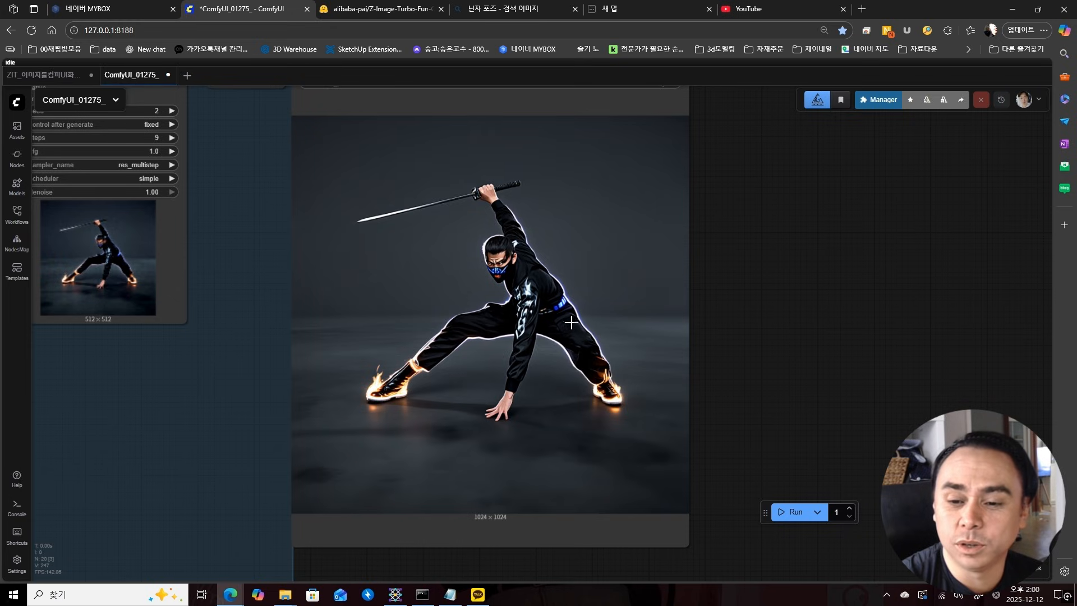
pyautogui.scroll(5, 500, 233)
pyautogui.scroll(-6, 505, 253)
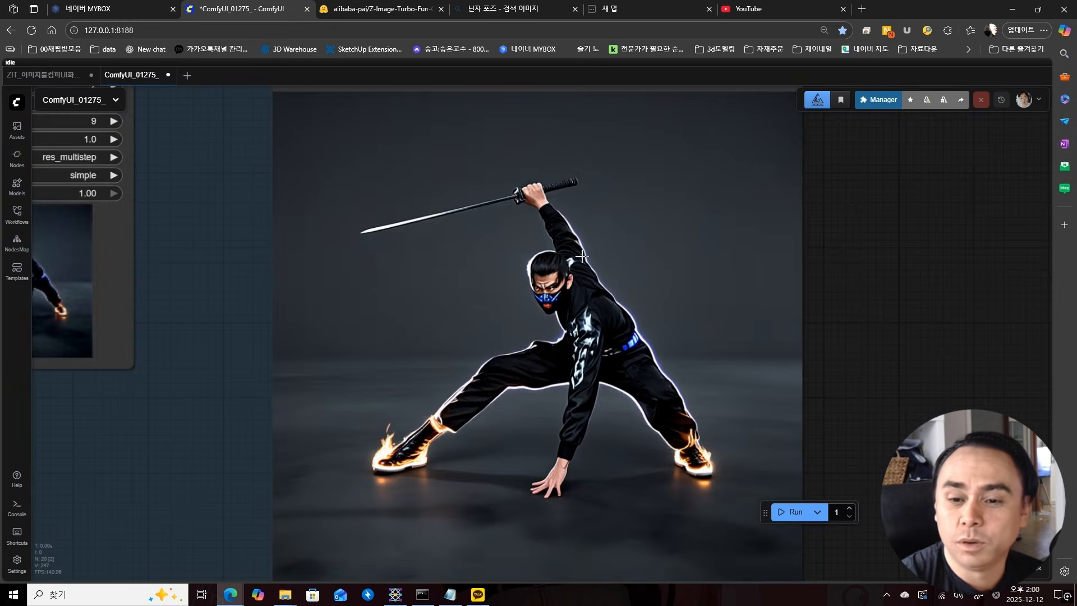
pyautogui.scroll(3, 695, 277)
pyautogui.scroll(-8, 694, 277)
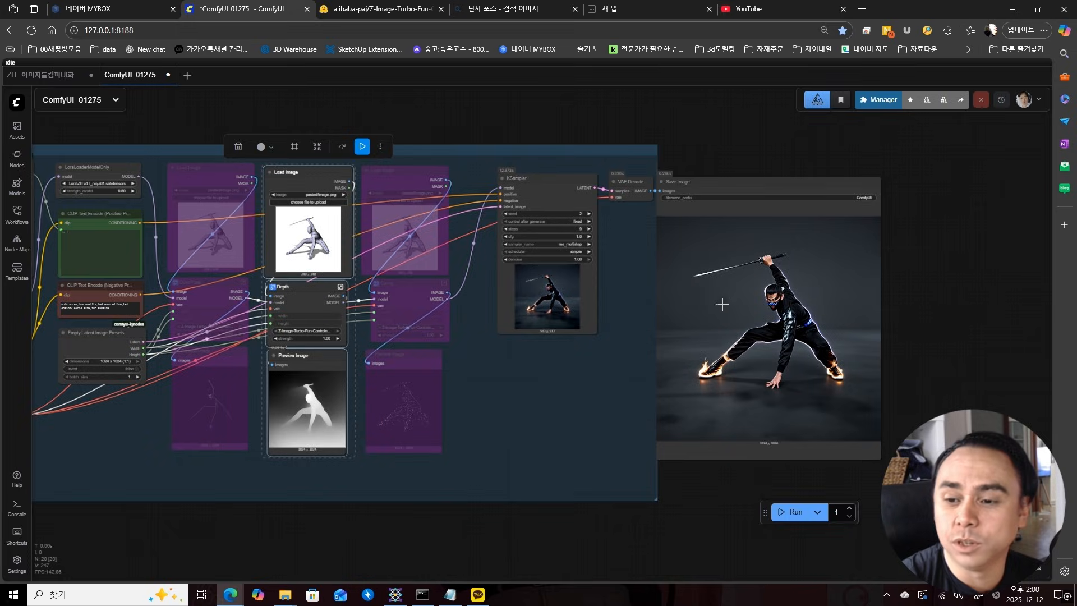
pyautogui.scroll(6, 722, 304)
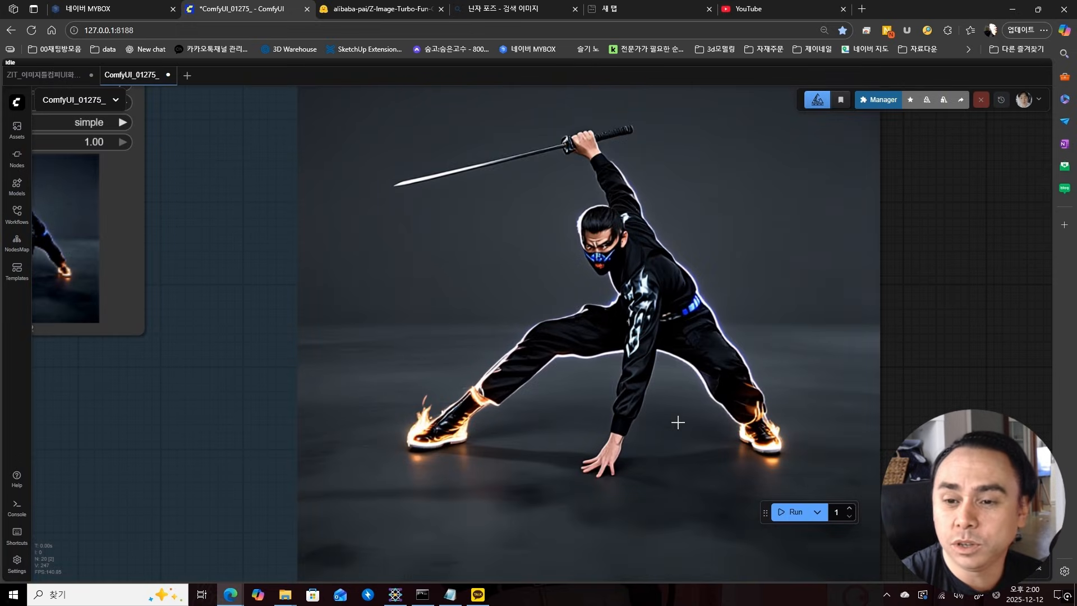
pyautogui.scroll(-6, 678, 423)
pyautogui.scroll(3, 621, 381)
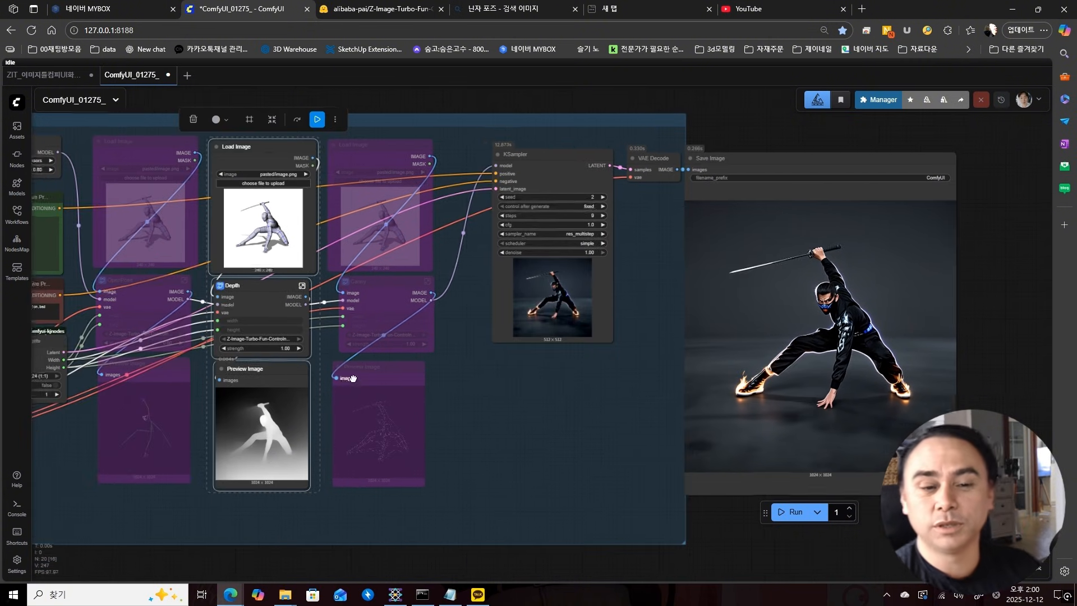
pyautogui.moveTo(353, 378); pyautogui.dragTo(535, 465)
pyautogui.scroll(5, 469, 336)
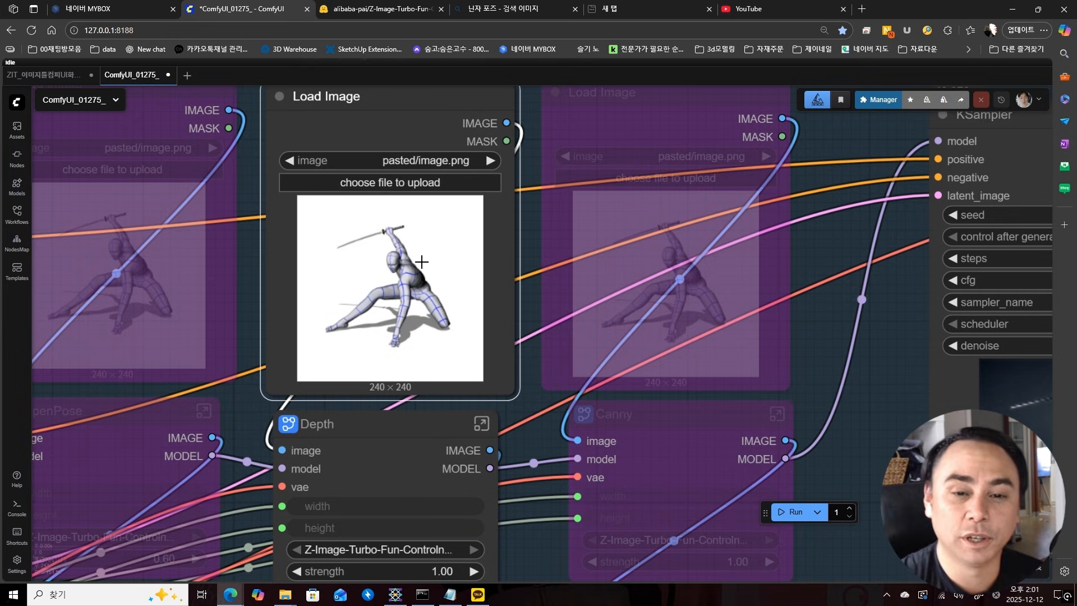
pyautogui.scroll(-6, 422, 261)
pyautogui.moveTo(392, 367); pyautogui.dragTo(416, 333)
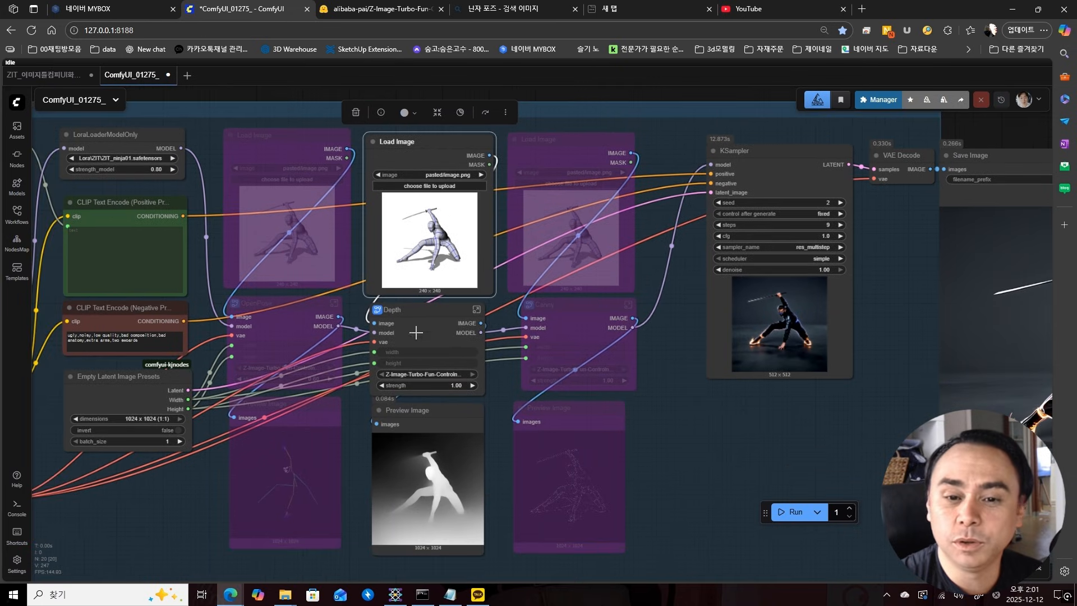
# - Re-enable all nodes in the OpenPose column and set the Depth subgraph's strength to 0.40
pyautogui.moveTo(321, 120); pyautogui.dragTo(340, 483)
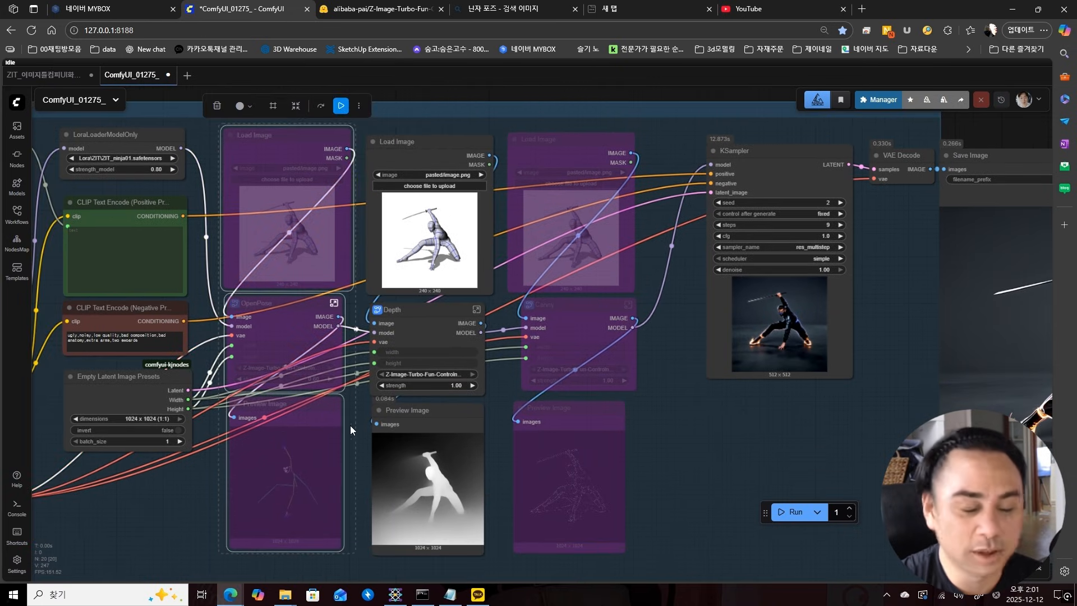
pyautogui.hotkey('ctrl', 'b')
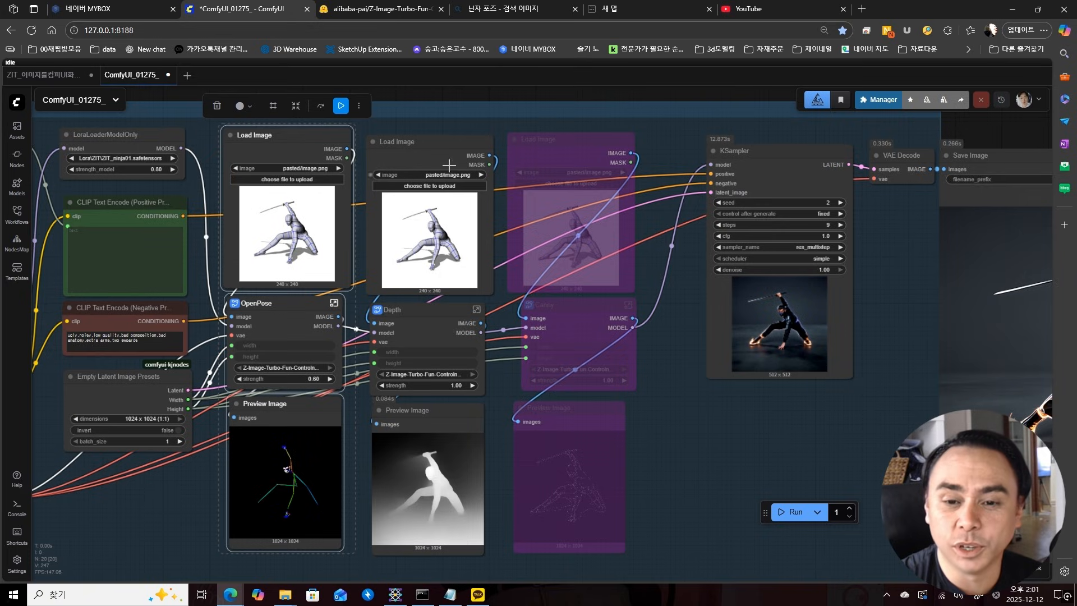
pyautogui.moveTo(476, 126); pyautogui.dragTo(410, 467)
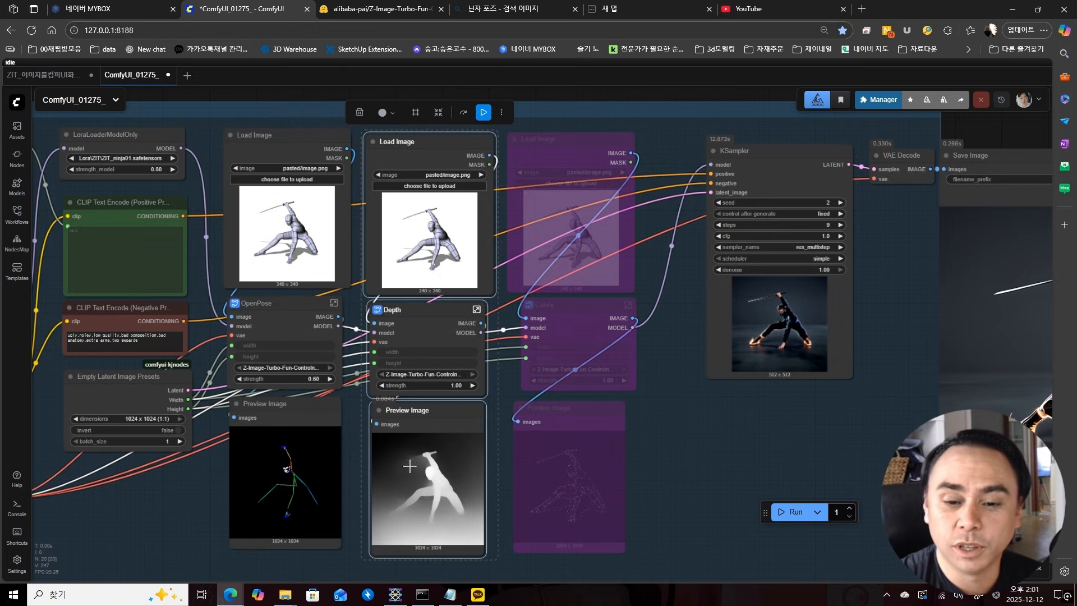
pyautogui.click(448, 385)
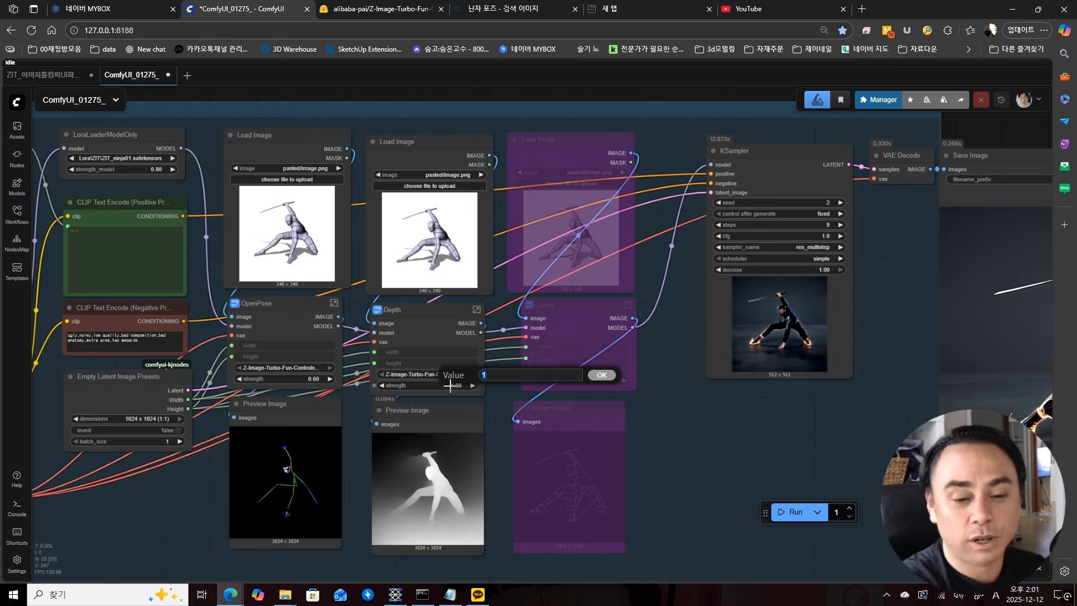
pyautogui.write('0.4')
pyautogui.press('Return')
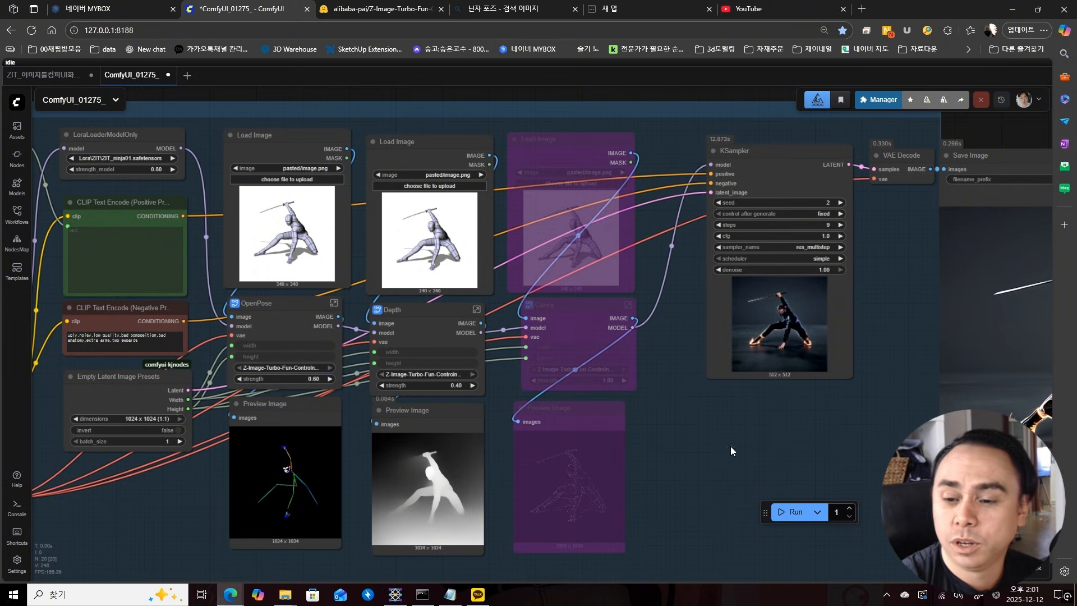
# - Run the workflow with OpenPose and Depth combined and inspect the generated image
pyautogui.click(793, 512)
pyautogui.moveTo(828, 408); pyautogui.dragTo(654, 401)
pyautogui.scroll(2, 674, 402)
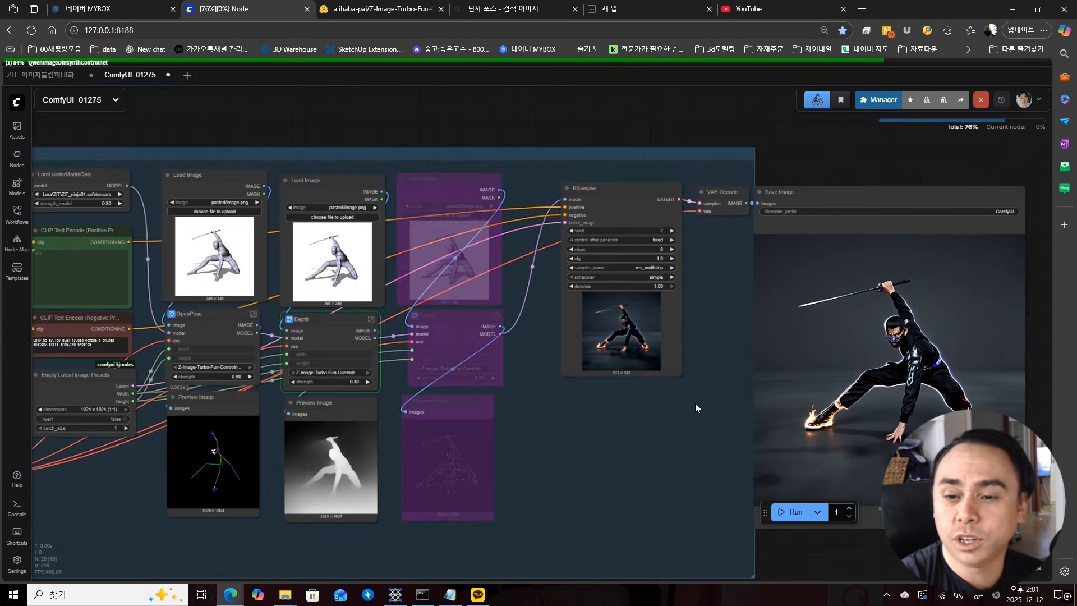
pyautogui.scroll(-3, 587, 405)
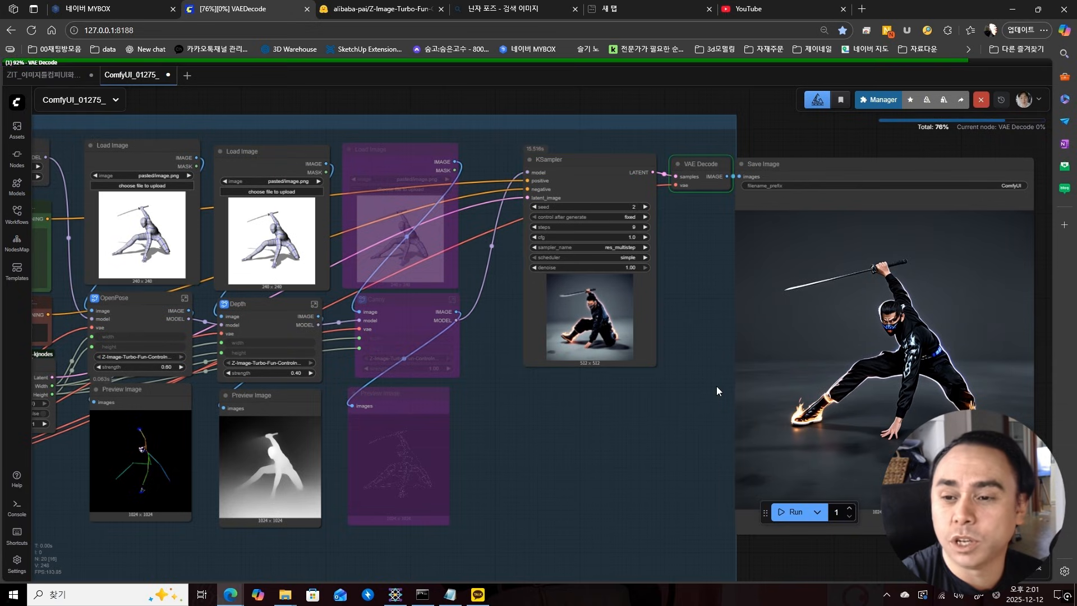
pyautogui.hscroll(3, 729, 379)
pyautogui.scroll(2, 810, 386)
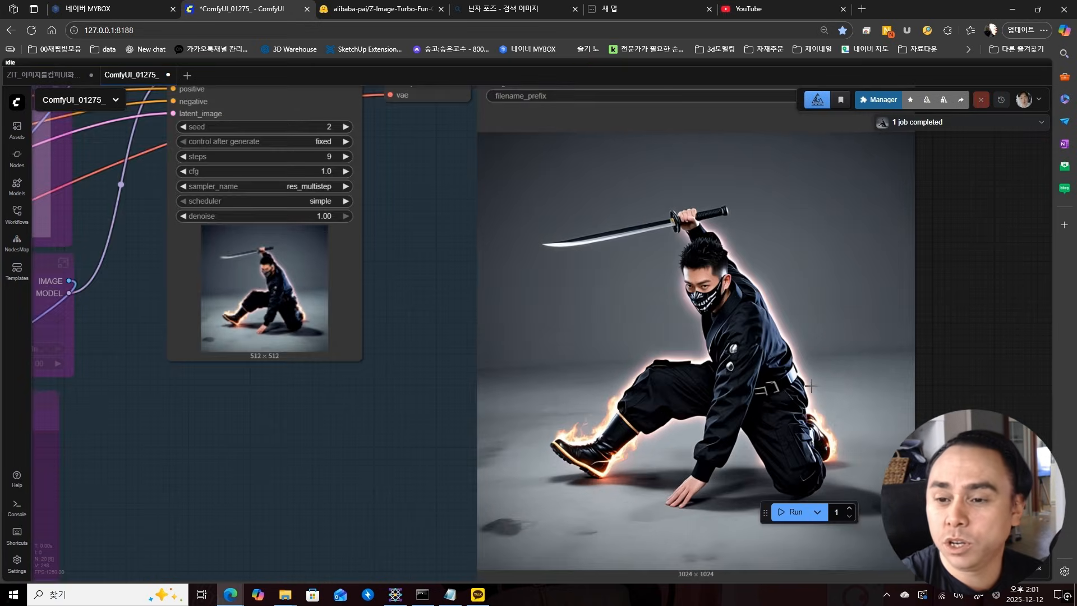
# - Move the KSampler, VAE Decode and Save Image nodes closer to the Canny column and enlarge the base group to enclose Save Image
pyautogui.scroll(-8, 811, 385)
pyautogui.moveTo(569, 239); pyautogui.dragTo(545, 235)
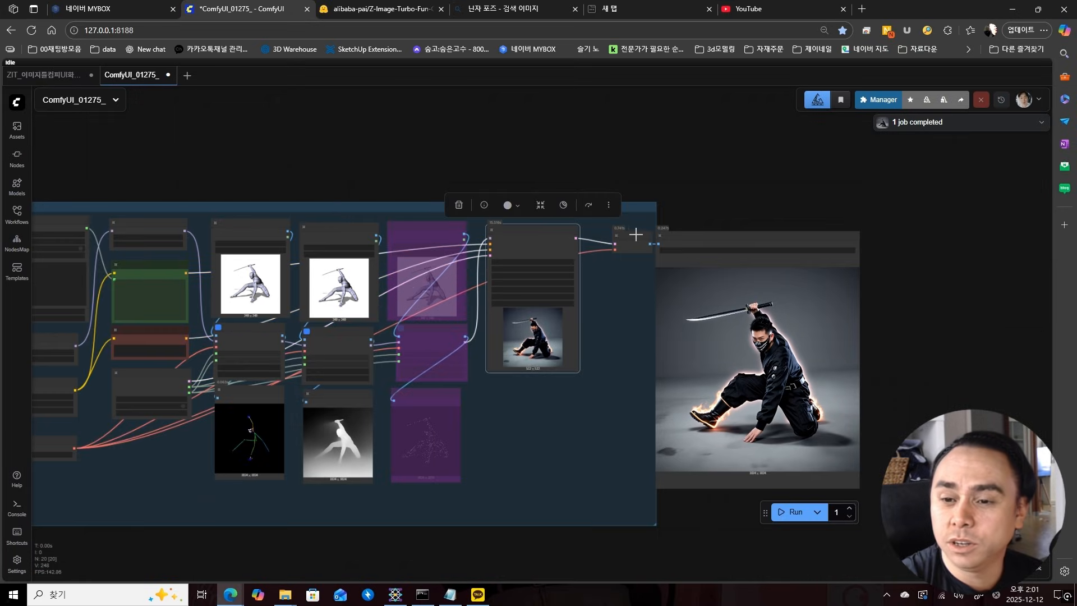
pyautogui.keyDown('shift'); pyautogui.moveTo(634, 235); pyautogui.dragTo(594, 243); pyautogui.keyUp('shift')
pyautogui.moveTo(693, 239); pyautogui.dragTo(669, 240)
pyautogui.scroll(-4, 614, 315)
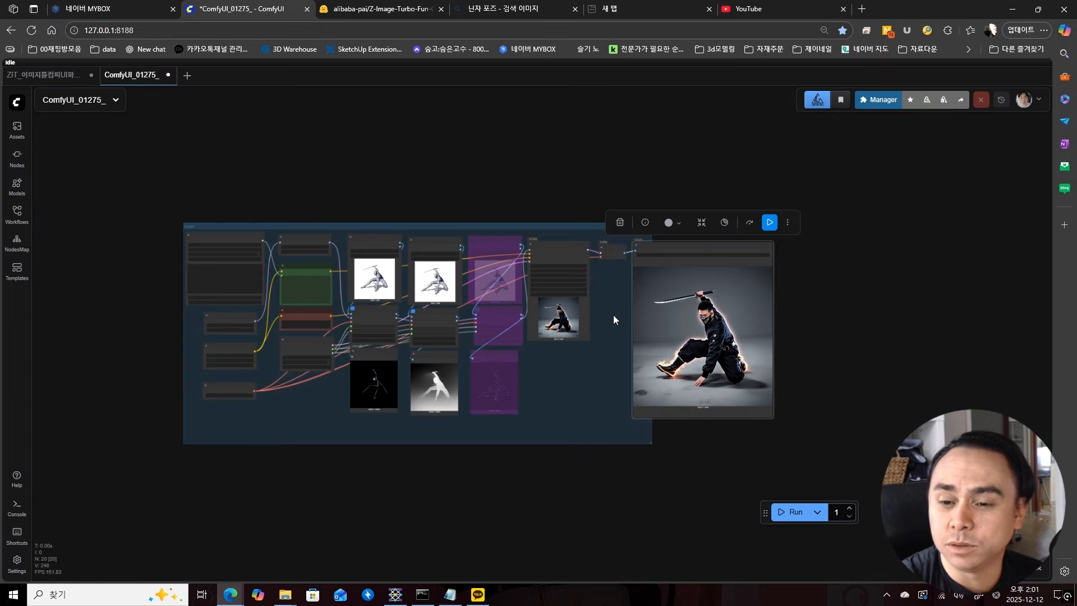
pyautogui.click(608, 405)
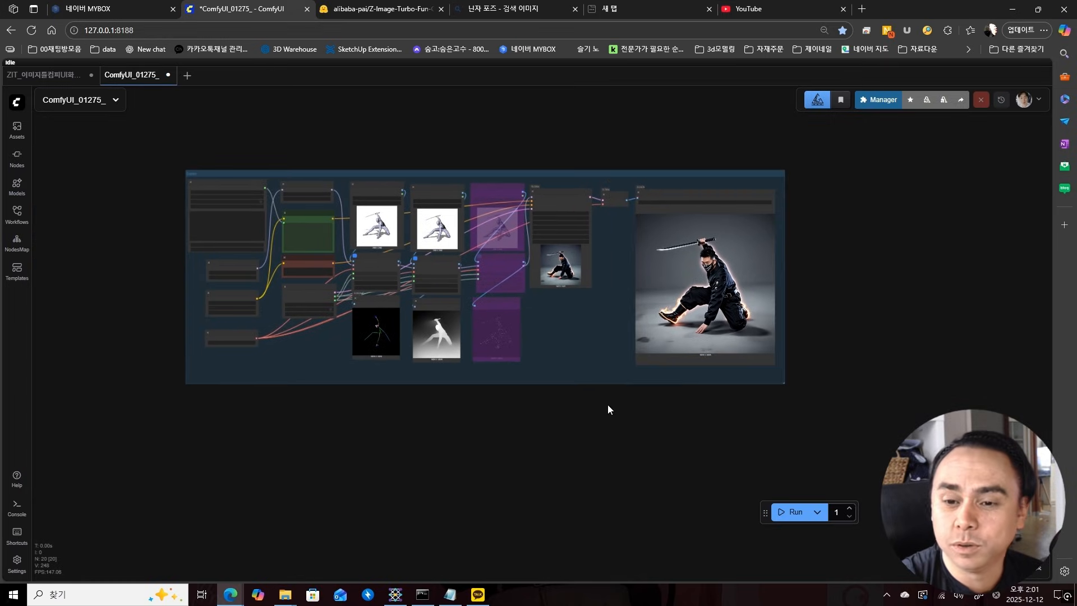
# - Duplicate the KSampler, VAE Decode and Save Image nodes together and place the copies below the base group
pyautogui.click(573, 199)
pyautogui.keyDown('shift'); pyautogui.click(616, 197); pyautogui.keyUp('shift')
pyautogui.keyDown('shift'); pyautogui.click(674, 194); pyautogui.keyUp('shift')
pyautogui.hotkey('ctrl', 'c')
pyautogui.hotkey('ctrl', 'v')
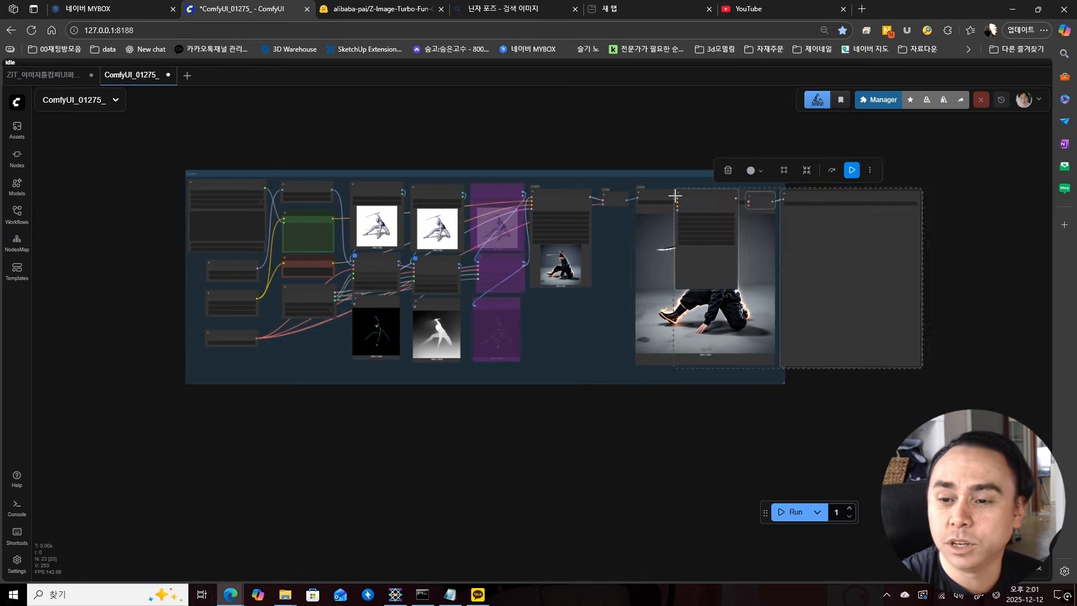
pyautogui.moveTo(822, 192); pyautogui.dragTo(679, 412)
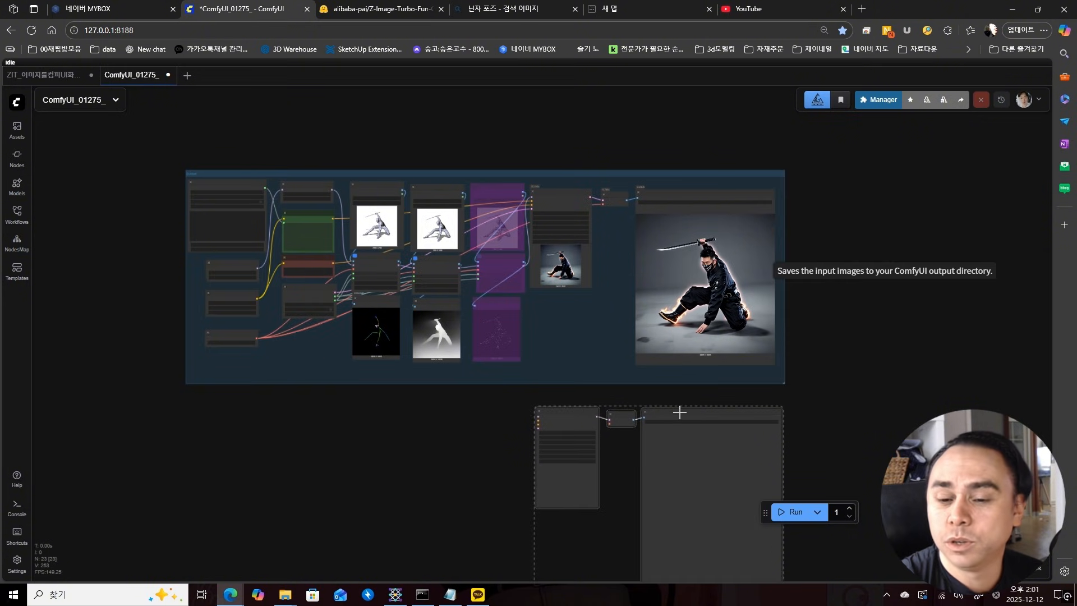
pyautogui.click(491, 456)
# - Connect Load VAE to the copied VAE Decode, and the positive and negative CLIP Text Encode outputs to the copied KSampler's matching inputs
pyautogui.scroll(5, 488, 450)
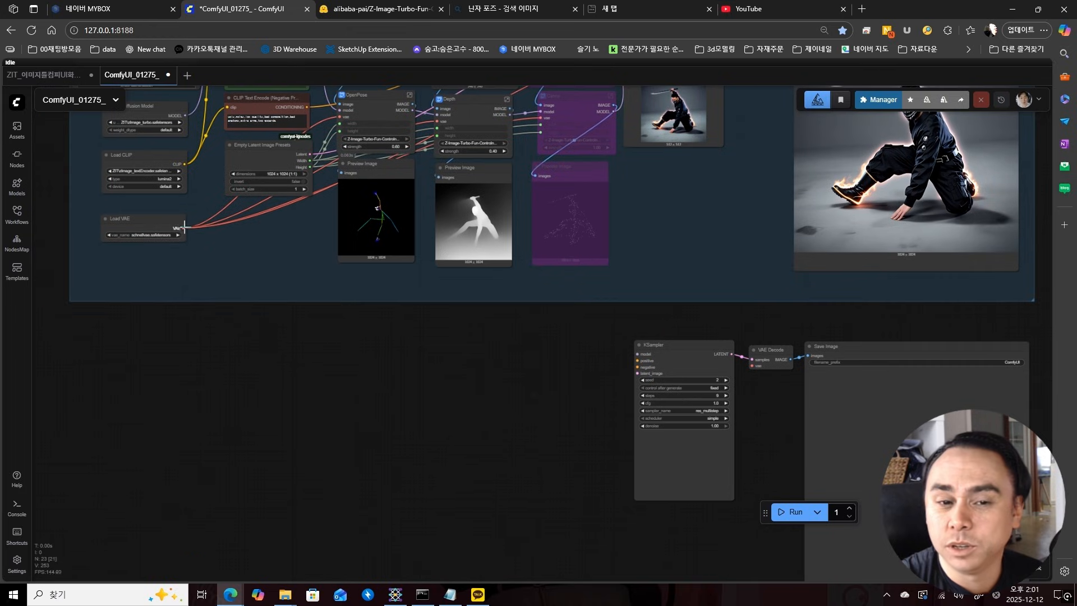
pyautogui.moveTo(184, 227); pyautogui.dragTo(754, 367)
pyautogui.scroll(3, 476, 315)
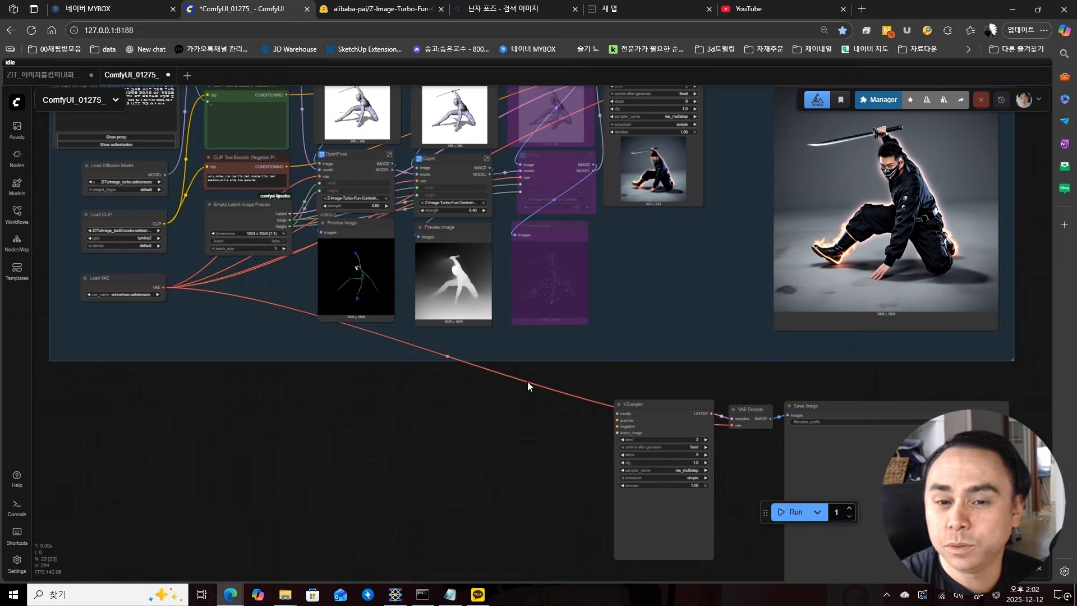
pyautogui.moveTo(527, 385); pyautogui.dragTo(501, 422)
pyautogui.scroll(-3, 535, 257)
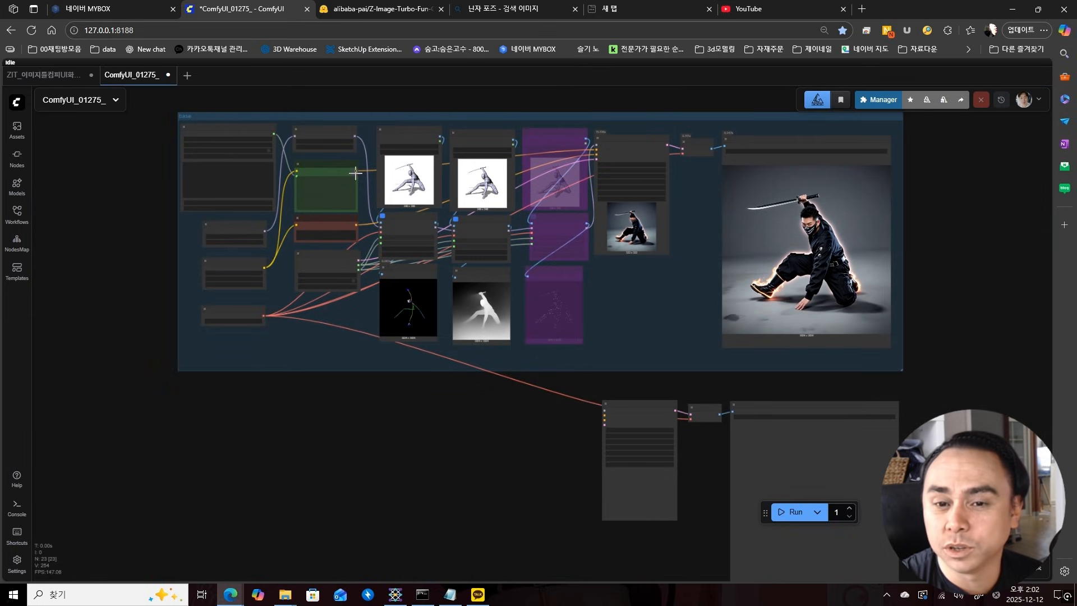
pyautogui.moveTo(355, 171); pyautogui.dragTo(605, 414)
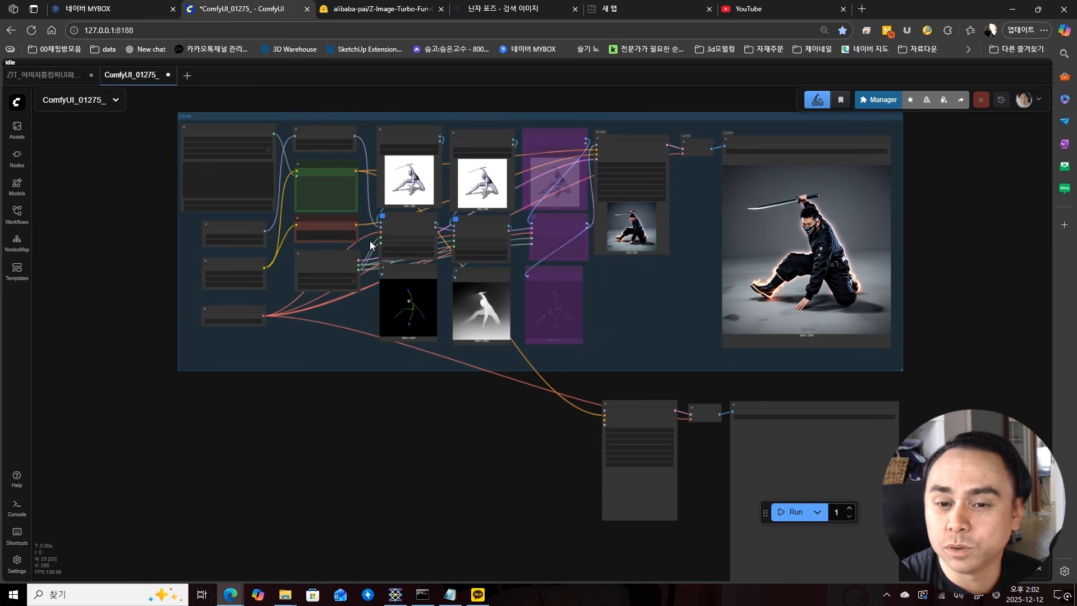
pyautogui.moveTo(356, 224); pyautogui.dragTo(605, 419)
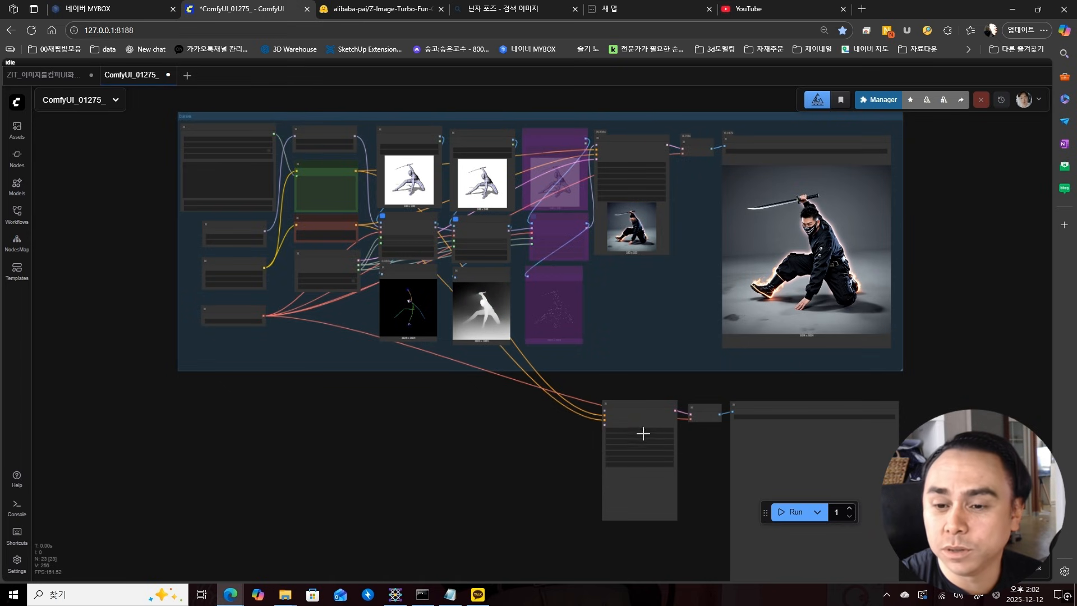
# - Paste a copy of the LoraLoaderModelOnly node beside the lower KSampler and wire it between Load Diffusion Model and that KSampler's model input
pyautogui.scroll(3, 578, 90)
pyautogui.hotkey('ctrl', 'v')
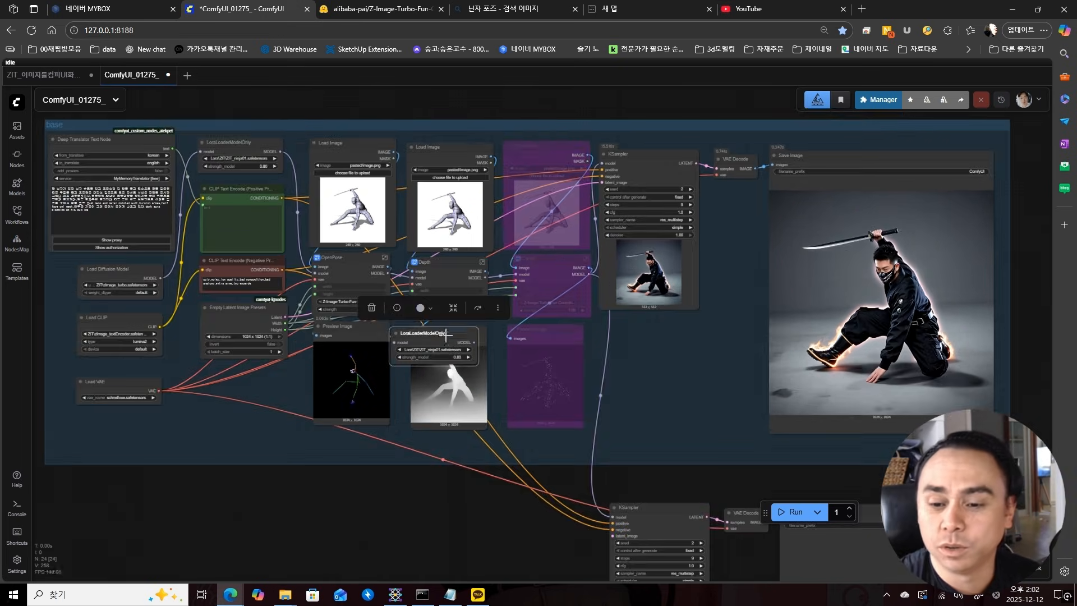
pyautogui.moveTo(446, 335); pyautogui.dragTo(559, 511)
pyautogui.moveTo(357, 494); pyautogui.dragTo(407, 424)
pyautogui.moveTo(211, 209); pyautogui.dragTo(560, 448)
pyautogui.moveTo(649, 537); pyautogui.dragTo(400, 441)
pyautogui.scroll(6, 409, 437)
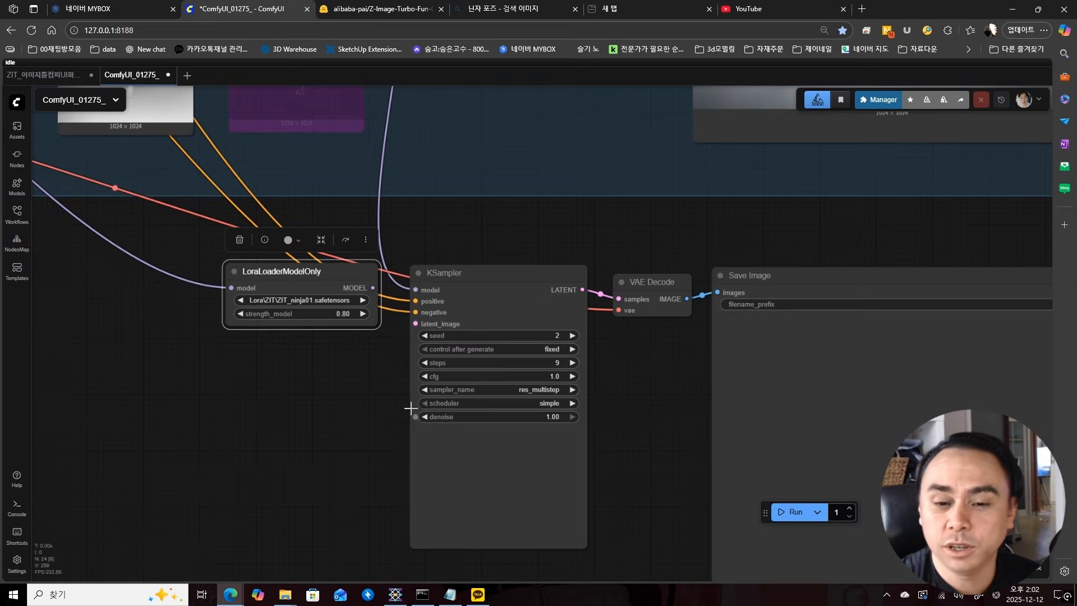
pyautogui.moveTo(337, 289); pyautogui.dragTo(425, 290)
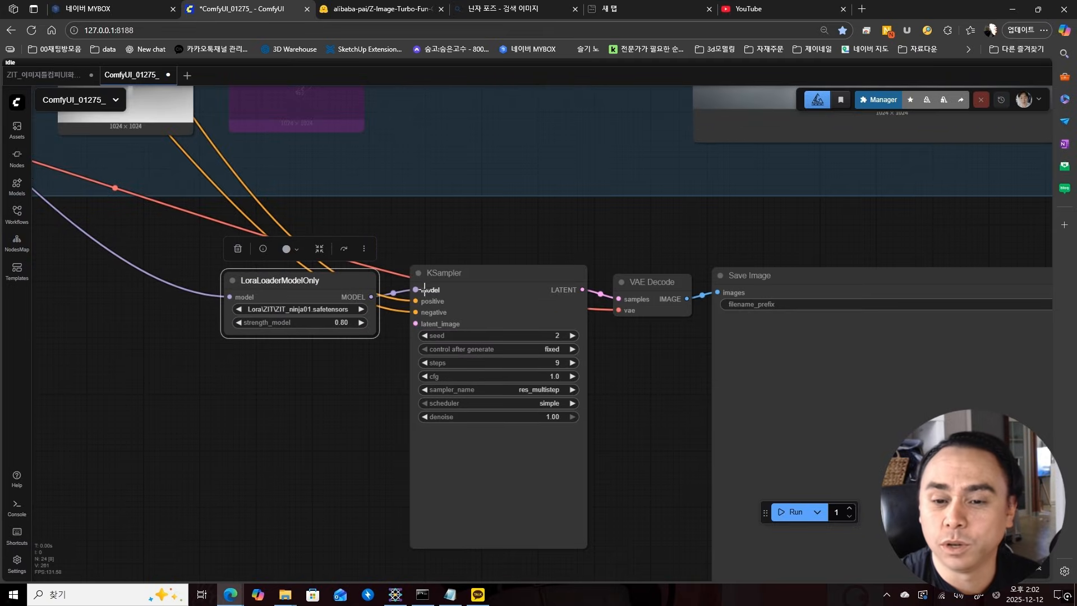
pyautogui.scroll(-5, 450, 288)
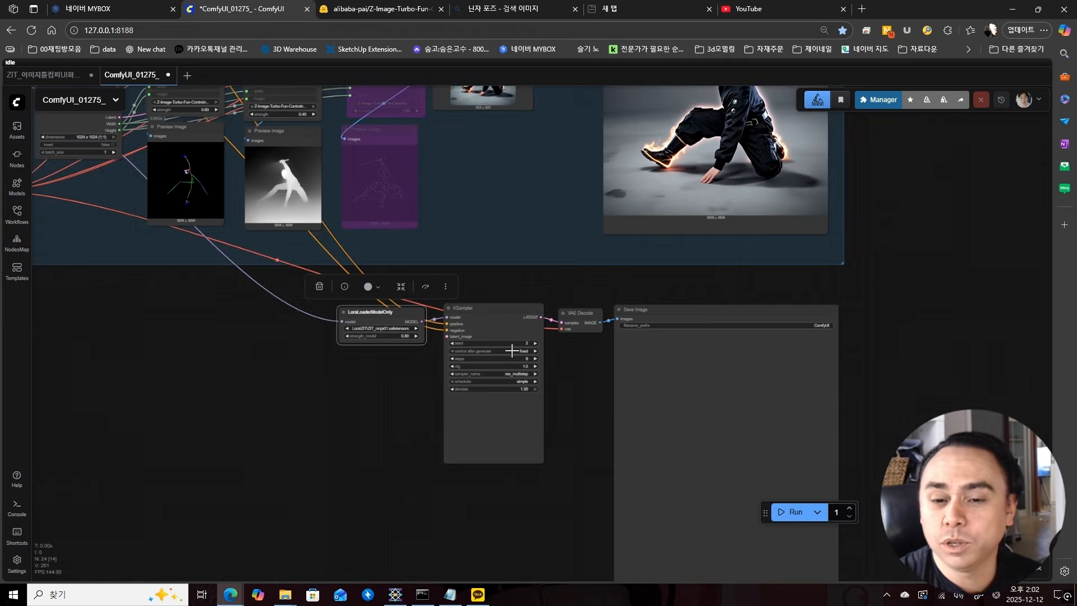
# - Set the strength_model of the copied LoRA loader to 1.00
pyautogui.scroll(7, 398, 340)
pyautogui.click(393, 331)
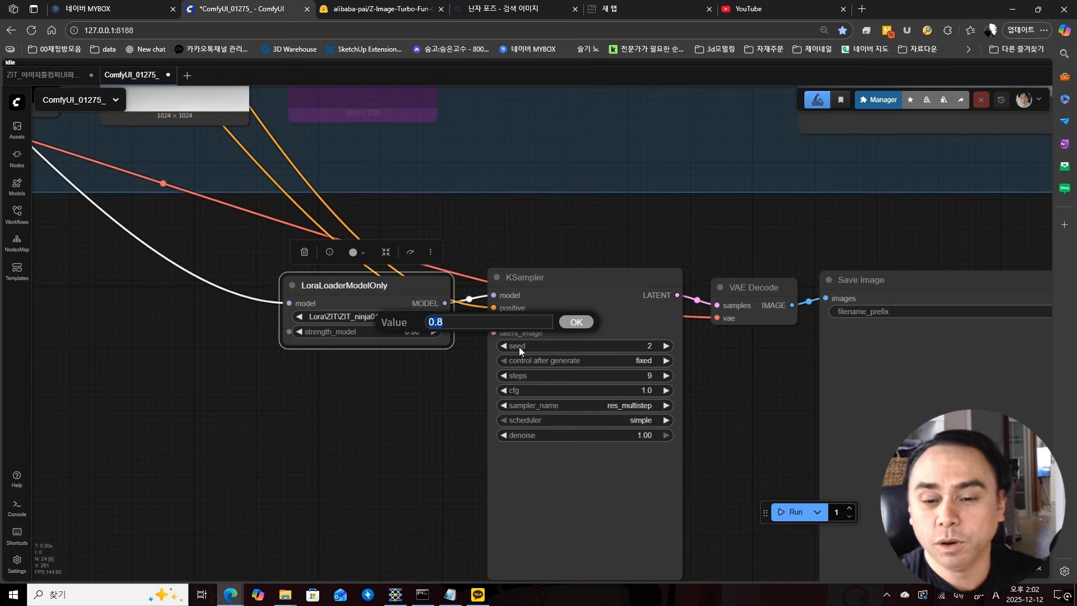
pyautogui.write('1')
pyautogui.click(567, 324)
pyautogui.scroll(-3, 617, 319)
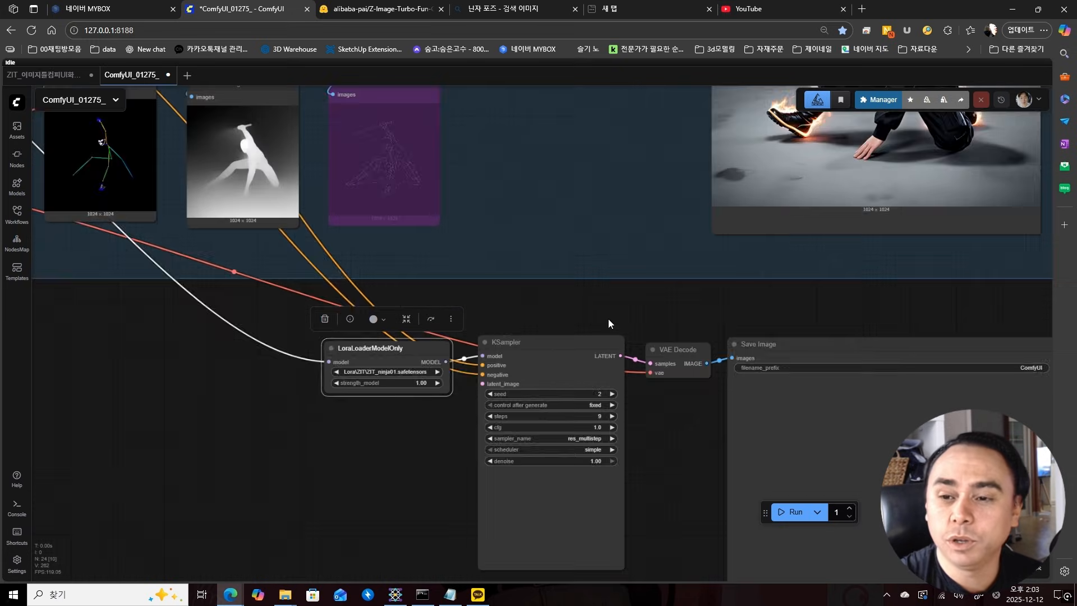
# - Set the denoise of the lower KSampler to 0.50
pyautogui.scroll(-3, 608, 323)
pyautogui.scroll(6, 673, 225)
pyautogui.scroll(-3, 352, 504)
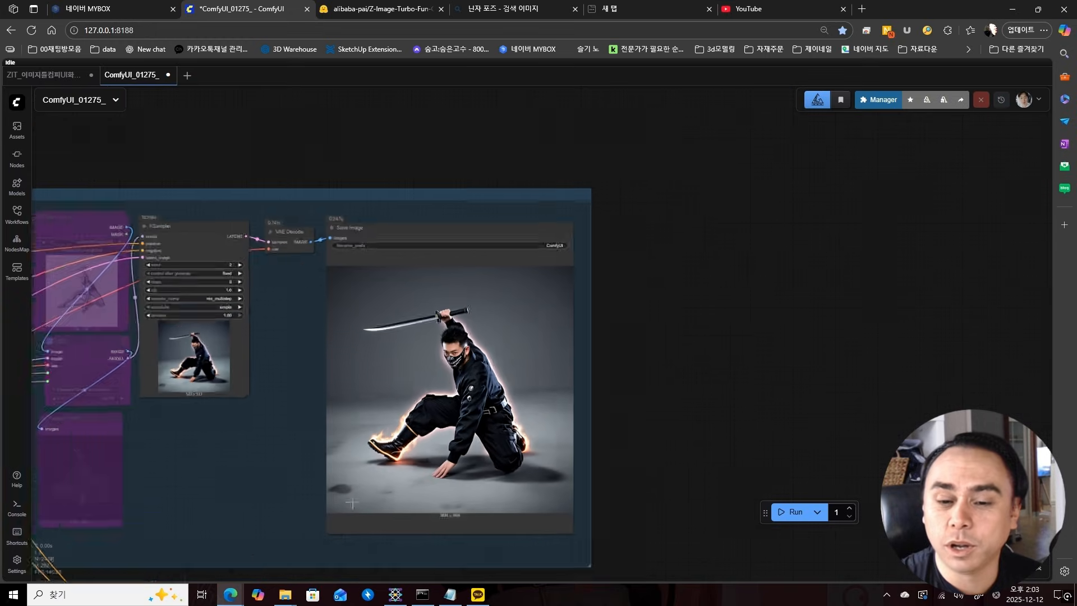
pyautogui.moveTo(352, 503); pyautogui.dragTo(507, 419)
pyautogui.scroll(4, 764, 321)
pyautogui.click(636, 339)
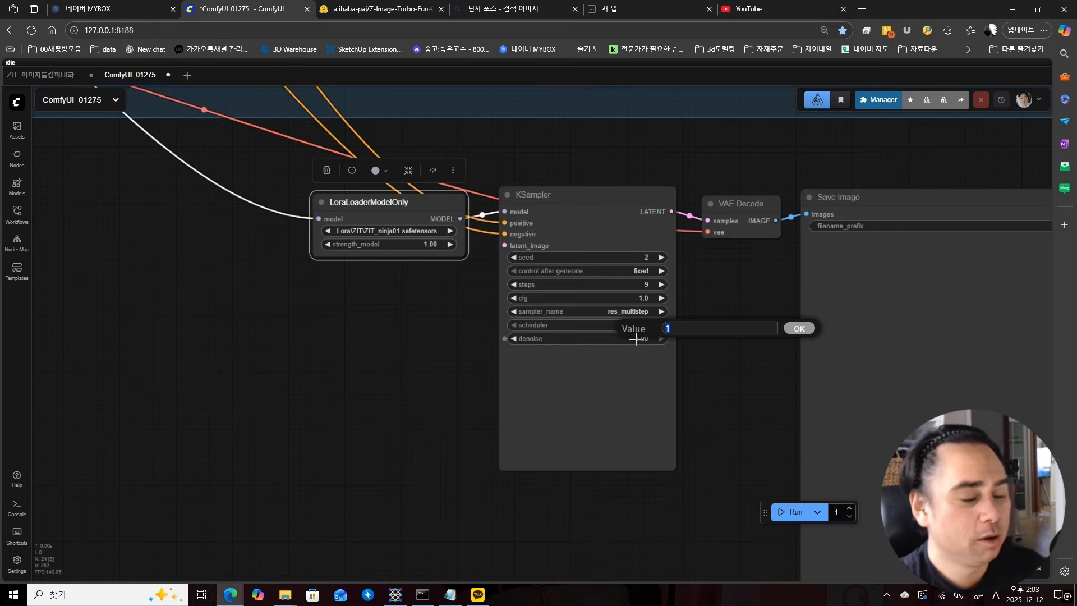
pyautogui.write('0.5')
pyautogui.press('Return')
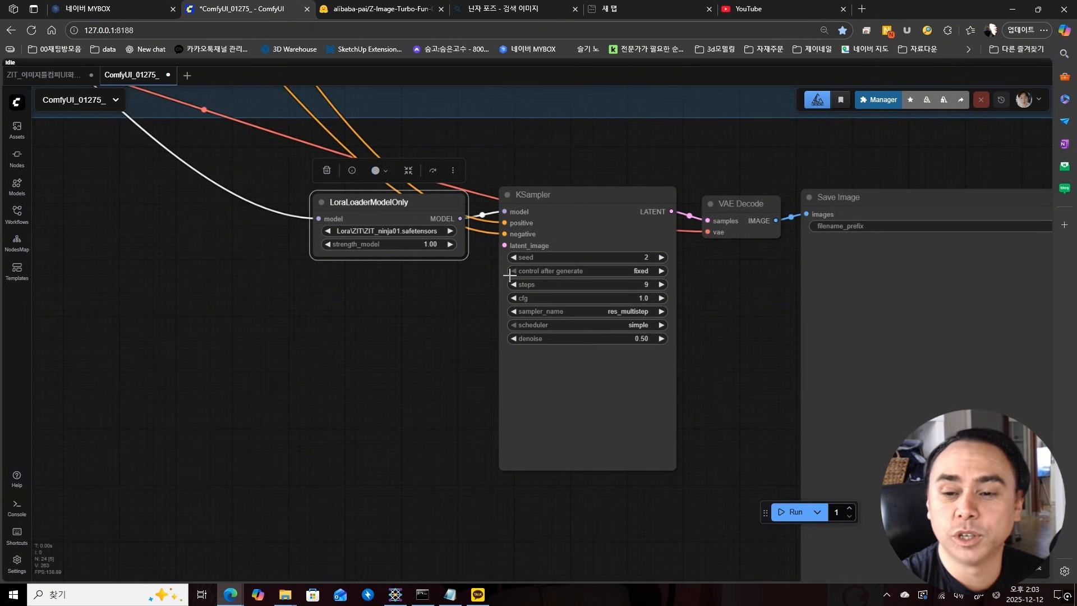
# - Add a VAE Encode node feeding the lower KSampler's latent_image input and connect Load VAE to its vae input
pyautogui.scroll(-5, 725, 289)
pyautogui.scroll(4, 557, 412)
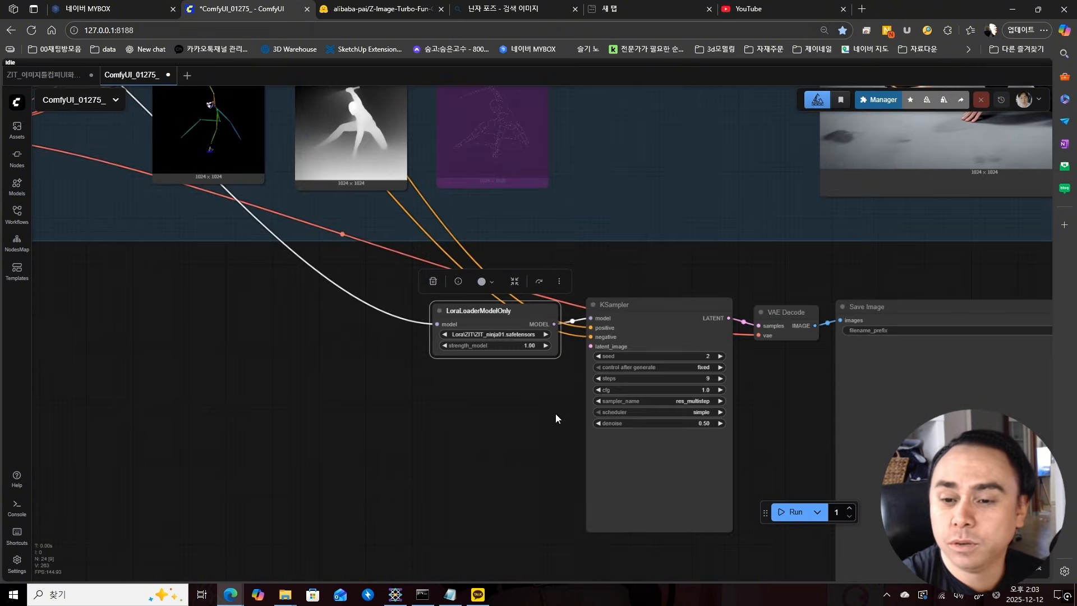
pyautogui.moveTo(520, 312); pyautogui.dragTo(534, 308)
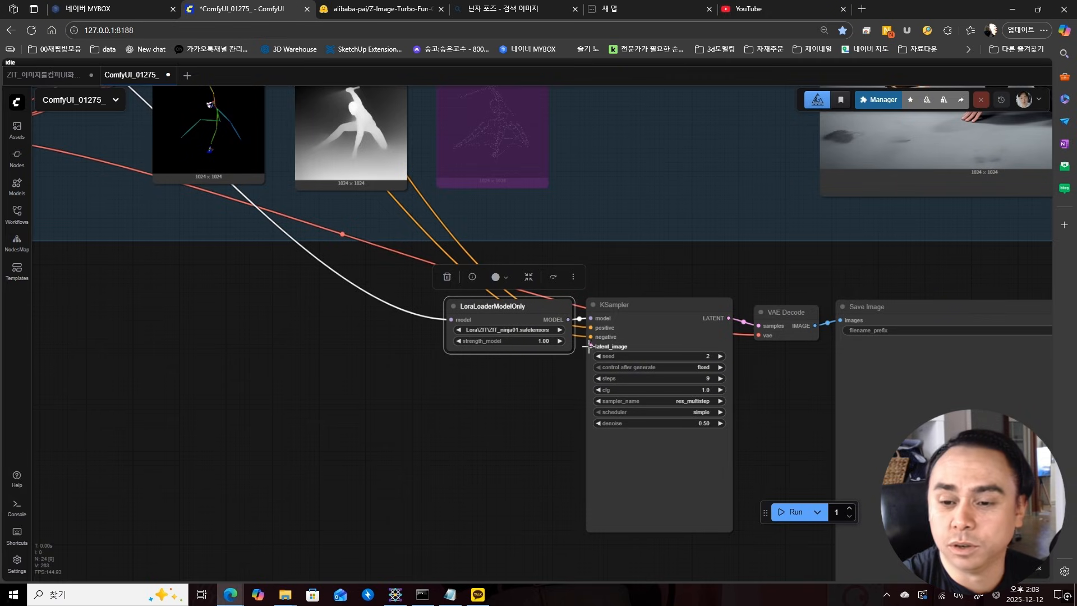
pyautogui.moveTo(587, 346); pyautogui.dragTo(525, 378)
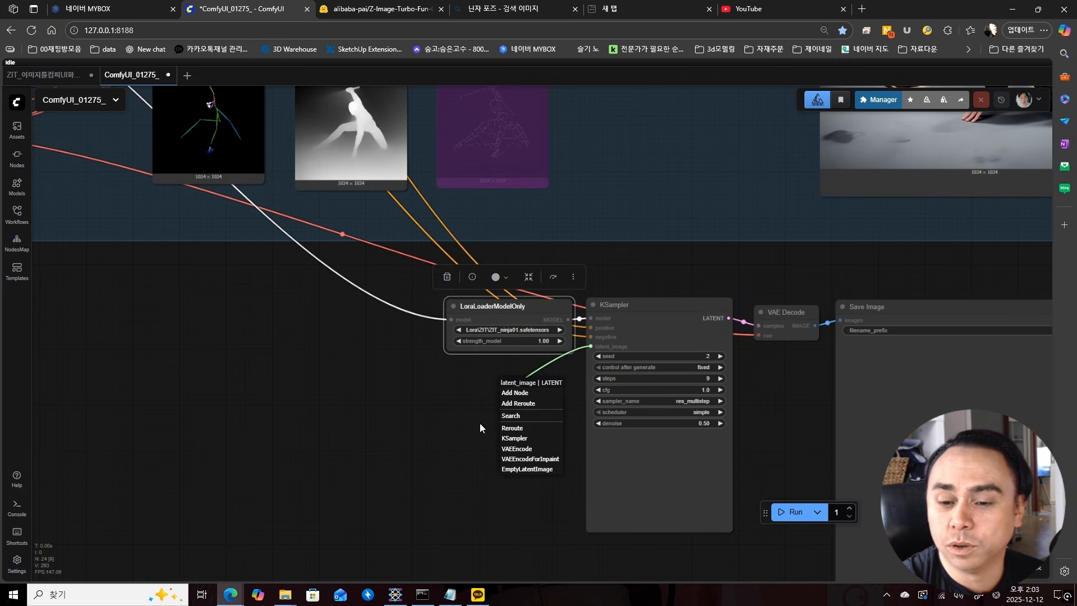
pyautogui.click(528, 449)
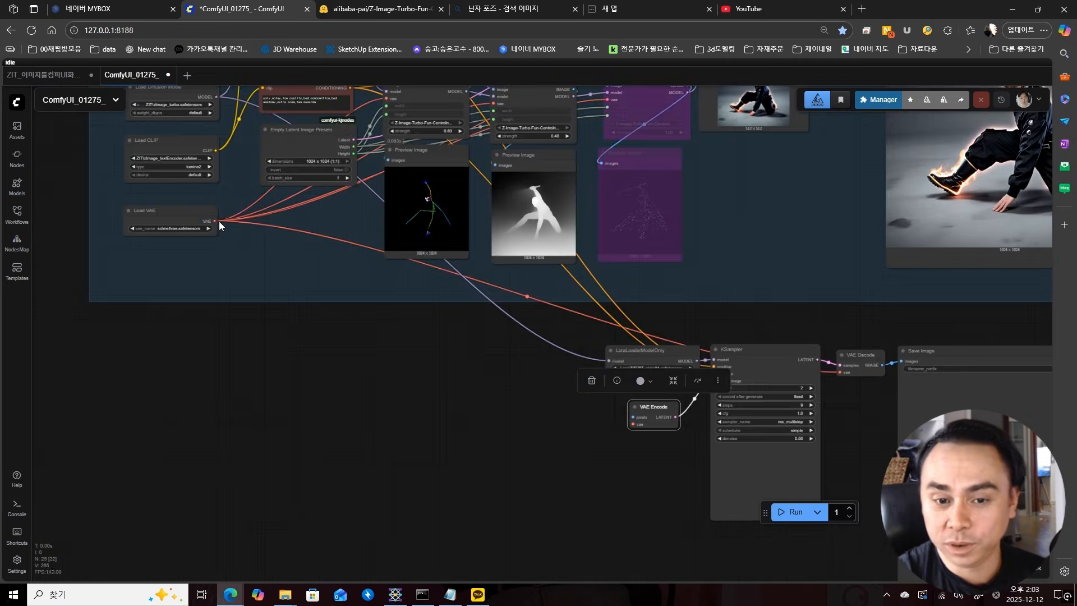
pyautogui.moveTo(218, 221); pyautogui.dragTo(636, 426)
# - Add an Upscale Image (using Model) node in the empty area below the base group, beside the copied LoRA loader
pyautogui.moveTo(595, 280); pyautogui.dragTo(506, 496)
pyautogui.scroll(-5, 778, 200)
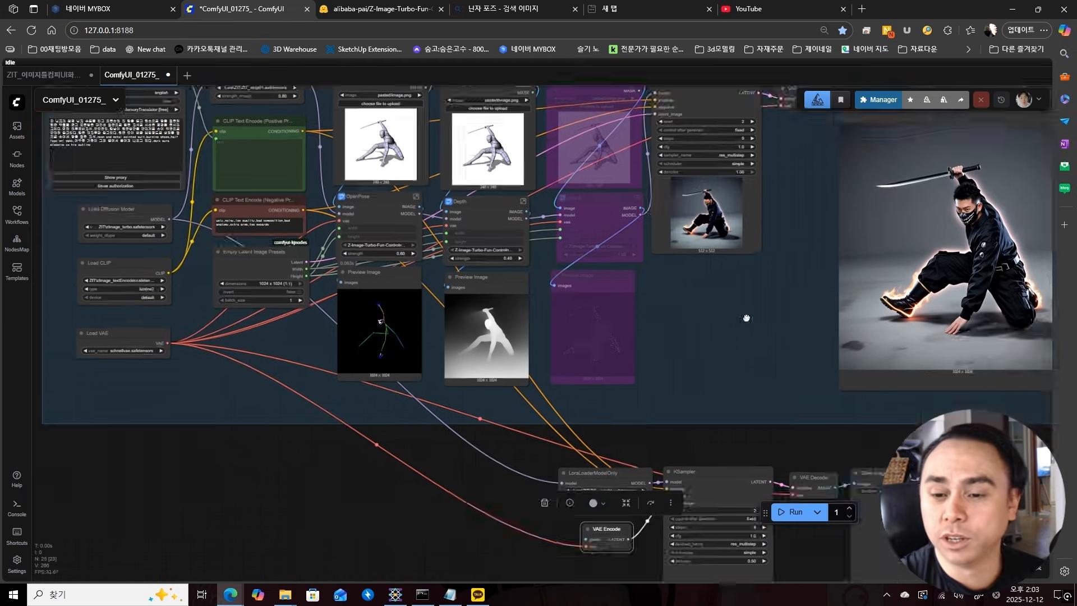
pyautogui.doubleClick(502, 408)
pyautogui.write('upsc')
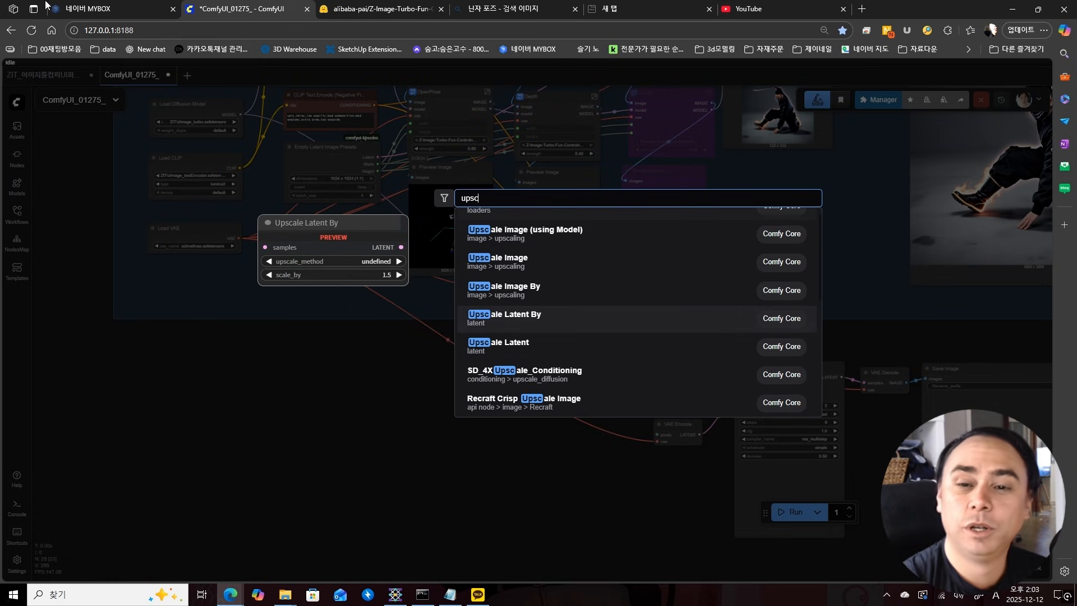
pyautogui.click(527, 233)
pyautogui.click(555, 411)
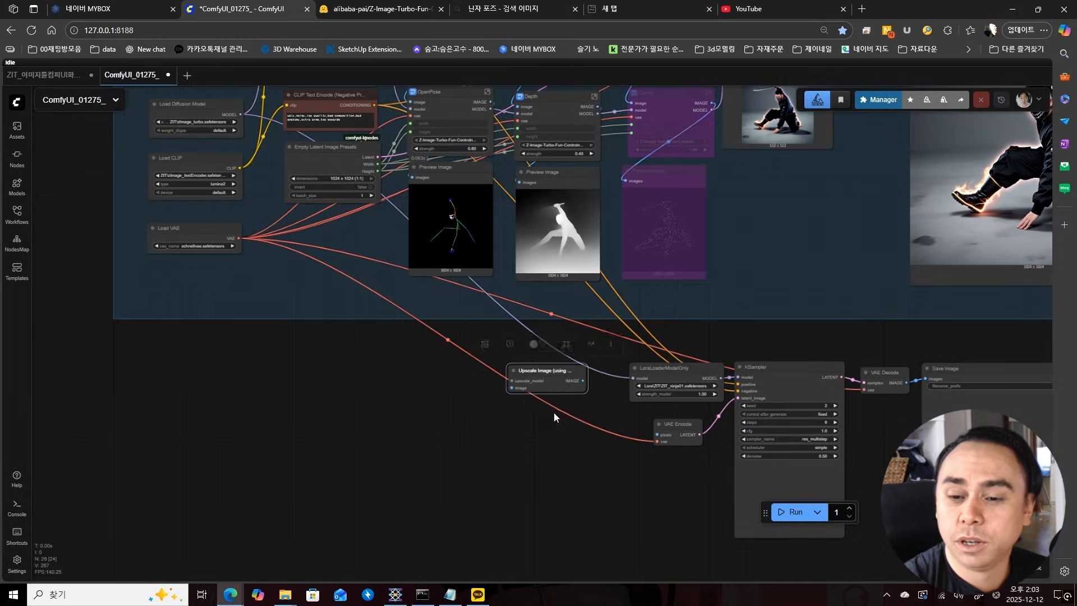
# - Add a Load Upscale Model node feeding the upscale_model input and select the ESRGAN 4x_foolhardy_Remacri model
pyautogui.scroll(4, 560, 410)
pyautogui.moveTo(560, 410); pyautogui.dragTo(566, 358)
pyautogui.moveTo(492, 367); pyautogui.dragTo(493, 290)
pyautogui.click(449, 368)
pyautogui.click(526, 315)
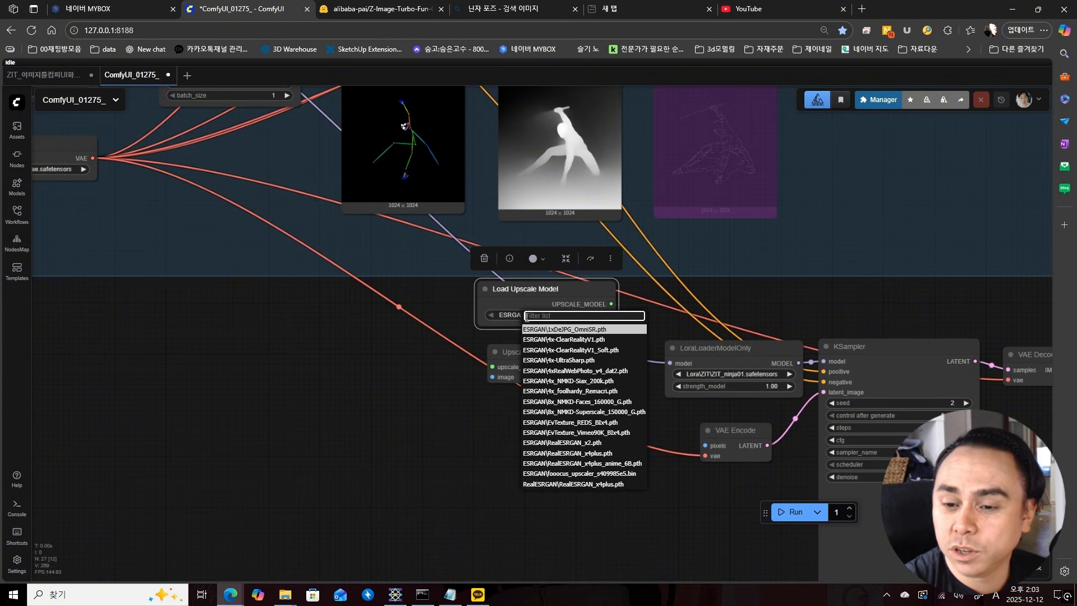
pyautogui.click(565, 392)
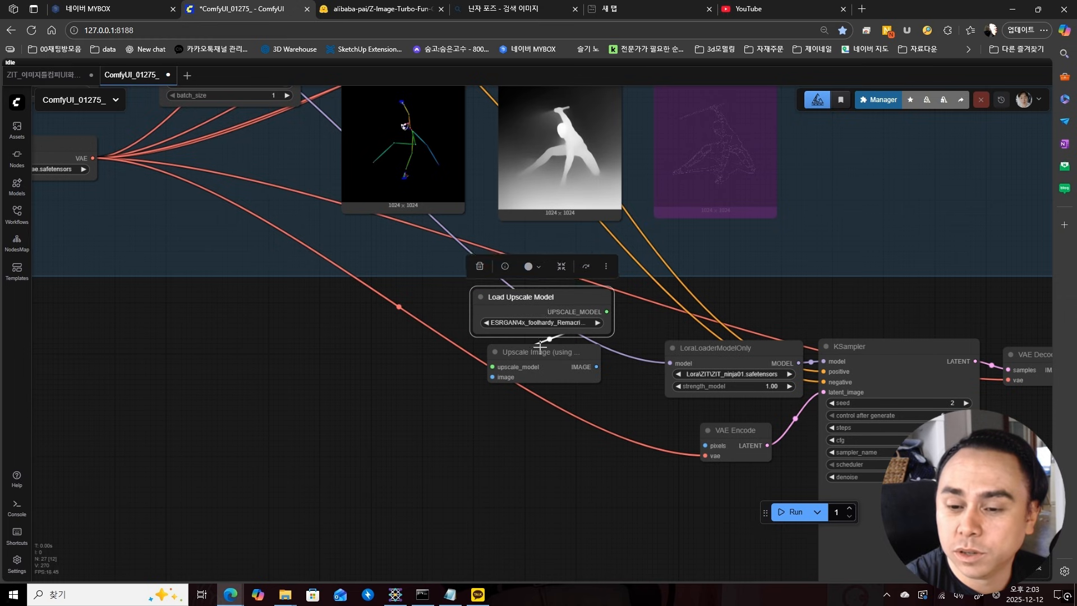
# - Connect the IMAGE output of the base group's VAE Decode to the image input of Upscale Image (using Model)
pyautogui.scroll(4, 549, 337)
pyautogui.scroll(-8, 662, 359)
pyautogui.scroll(4, 825, 272)
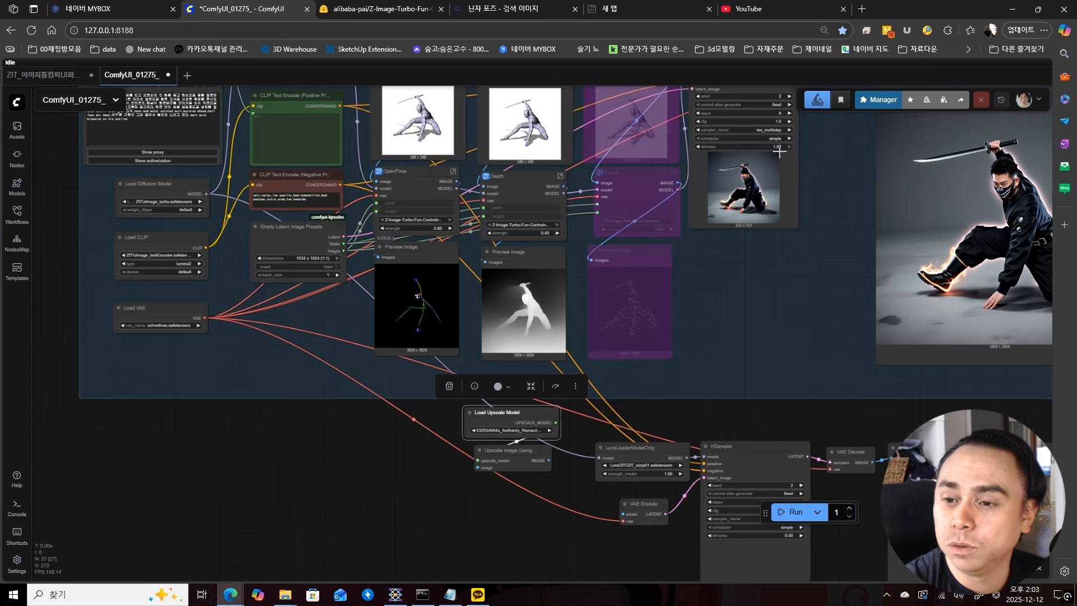
pyautogui.moveTo(815, 173); pyautogui.dragTo(432, 567)
pyautogui.scroll(5, 439, 412)
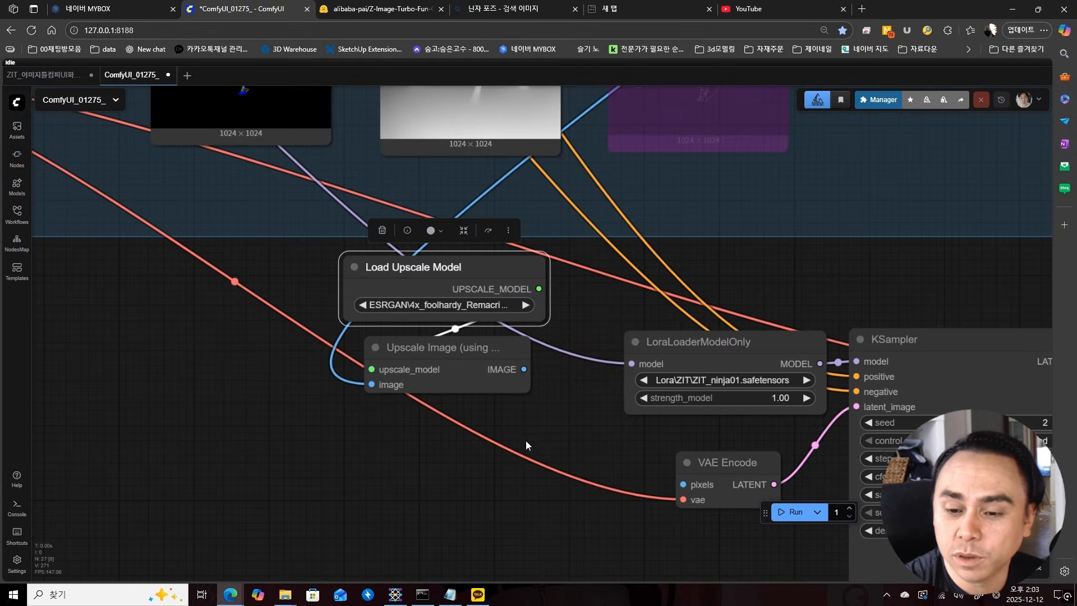
# - Add an Upscale Image By node and place it directly below Upscale Image (using Model)
pyautogui.moveTo(524, 369); pyautogui.dragTo(438, 407)
pyautogui.doubleClick(410, 426)
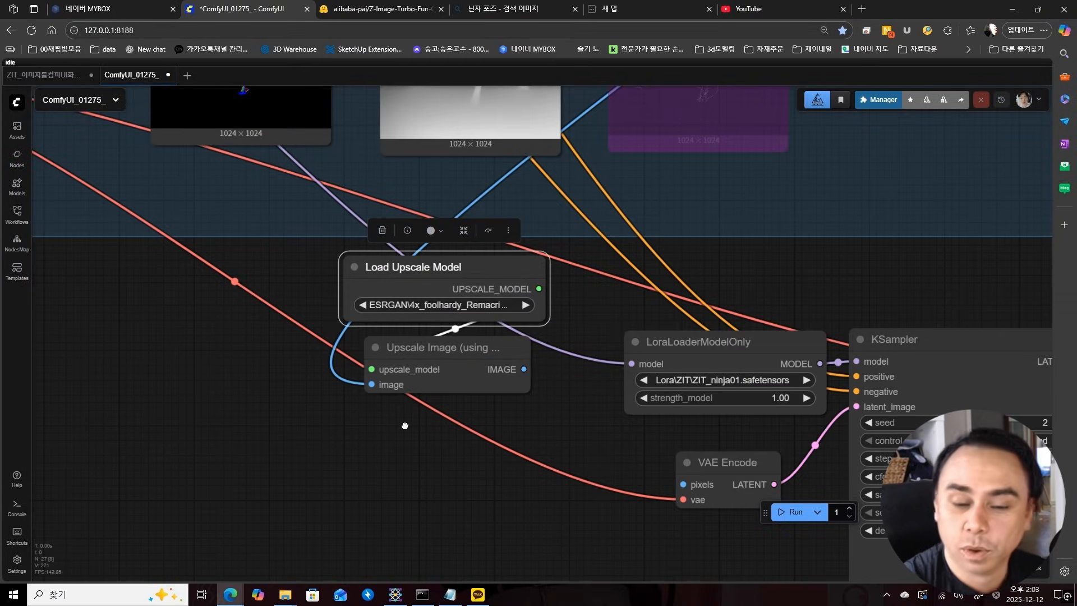
pyautogui.write('upscal')
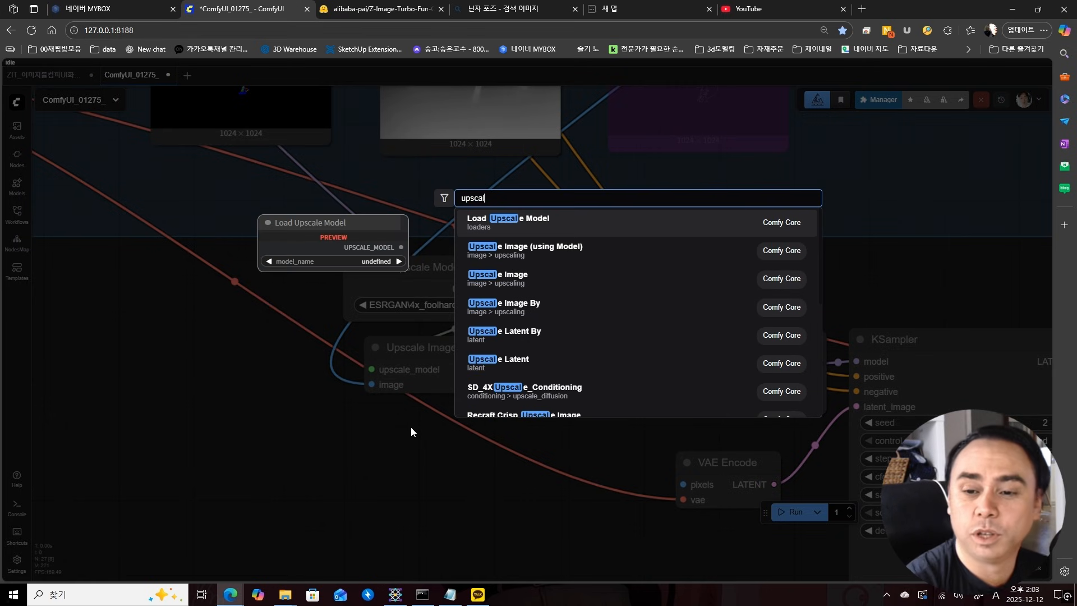
pyautogui.click(537, 306)
pyautogui.moveTo(530, 415); pyautogui.dragTo(502, 429)
pyautogui.click(526, 359)
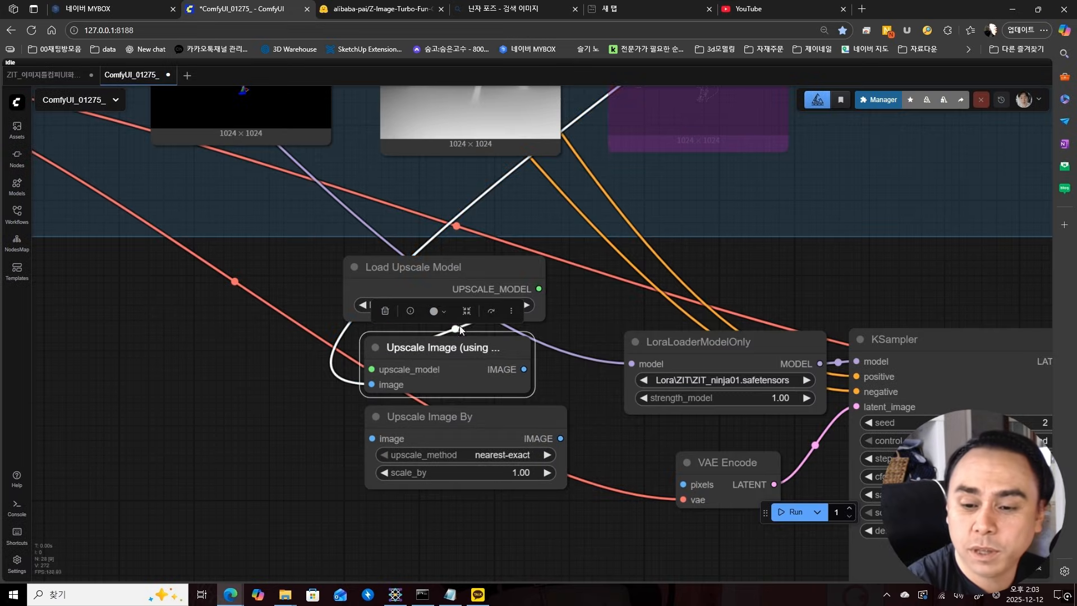
# - Connect the model upscaler's image output to Upscale Image By, with scale_by 0.50 and upscale_method lanczos
pyautogui.moveTo(524, 369); pyautogui.dragTo(372, 438)
pyautogui.click(517, 474)
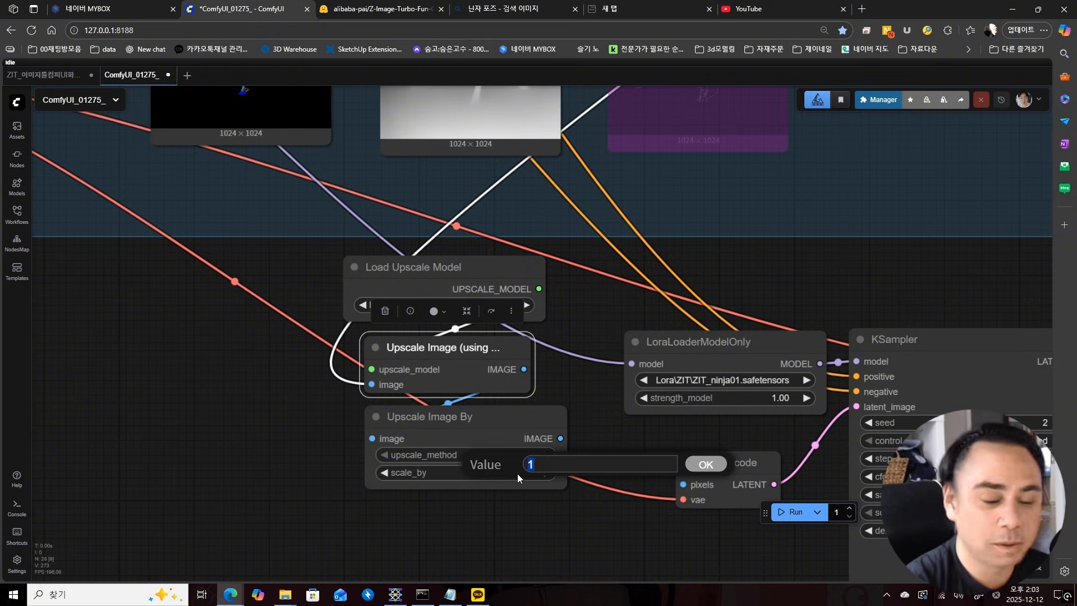
pyautogui.write('0.5')
pyautogui.press('Return')
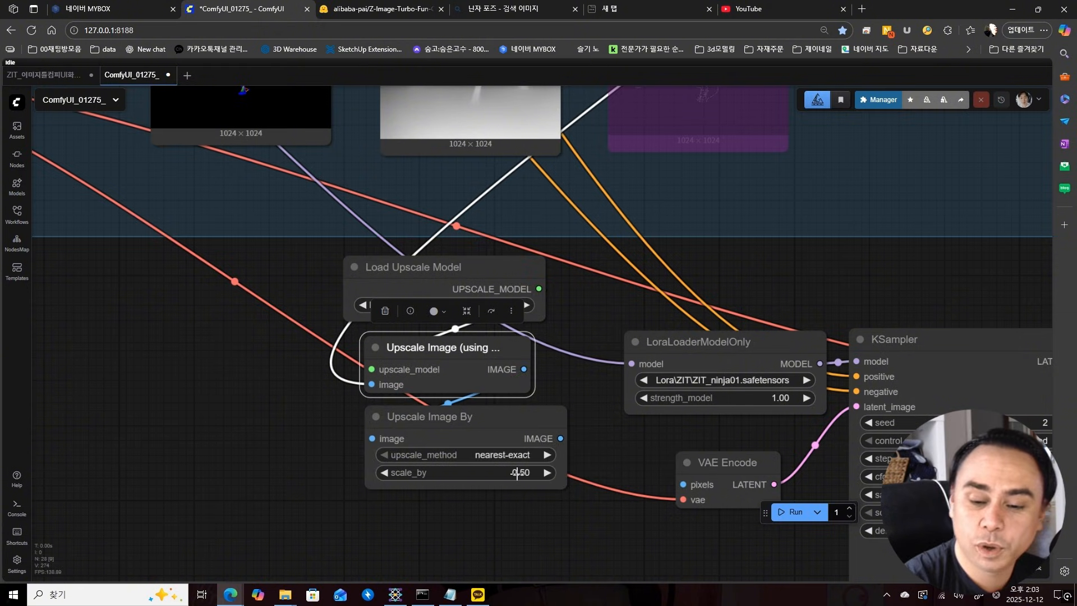
pyautogui.click(505, 454)
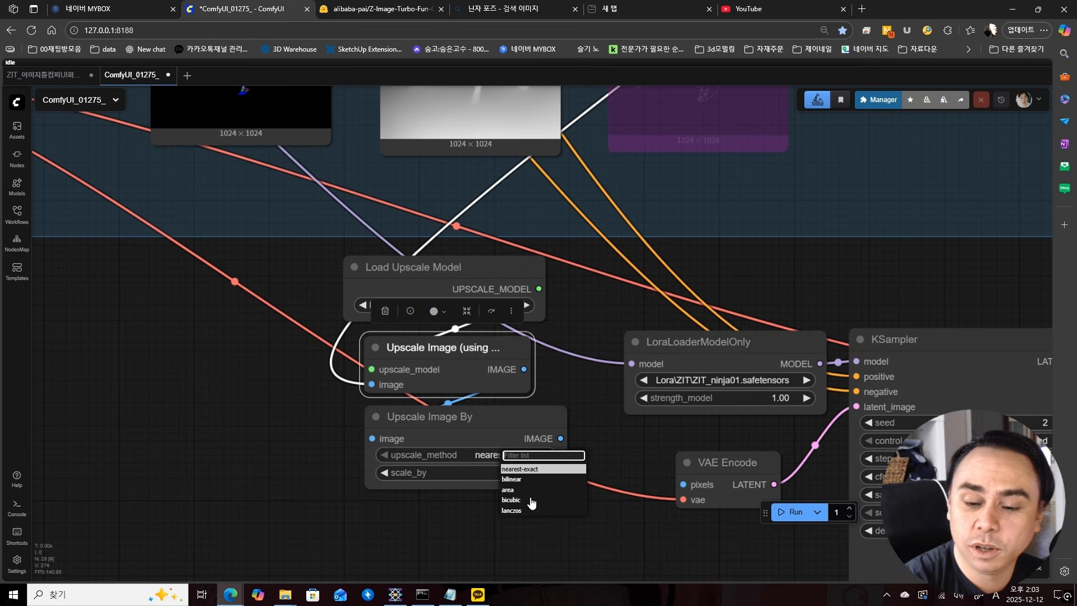
pyautogui.click(521, 515)
# - Connect Upscale Image By to the VAE Encode pixels input and move the three upscale nodes together closer to VAE Encode
pyautogui.moveTo(561, 439); pyautogui.dragTo(683, 484)
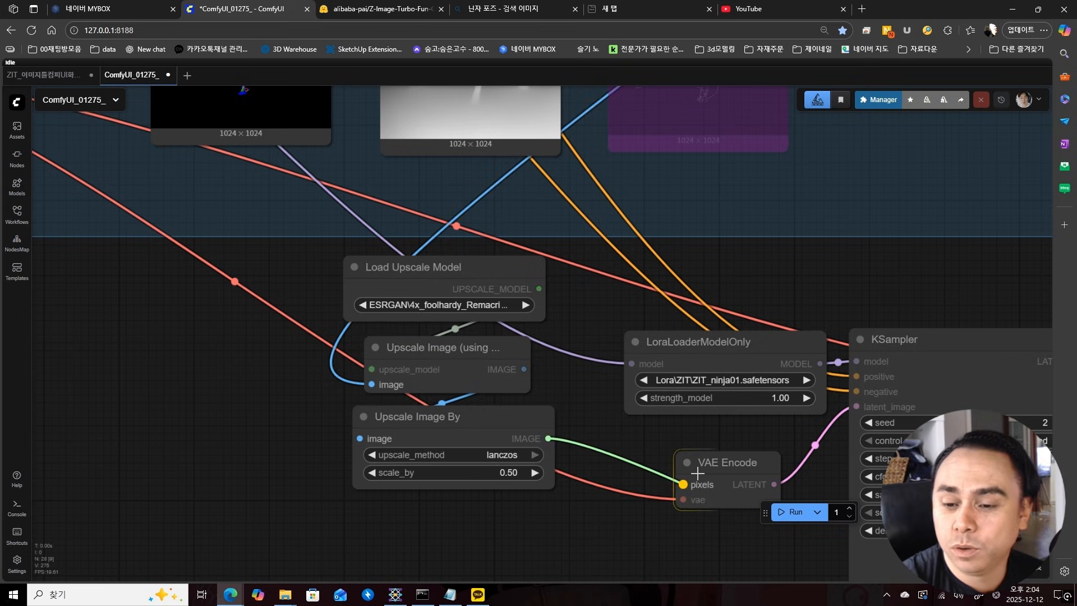
pyautogui.scroll(-4, 624, 432)
pyautogui.moveTo(624, 430); pyautogui.dragTo(518, 326)
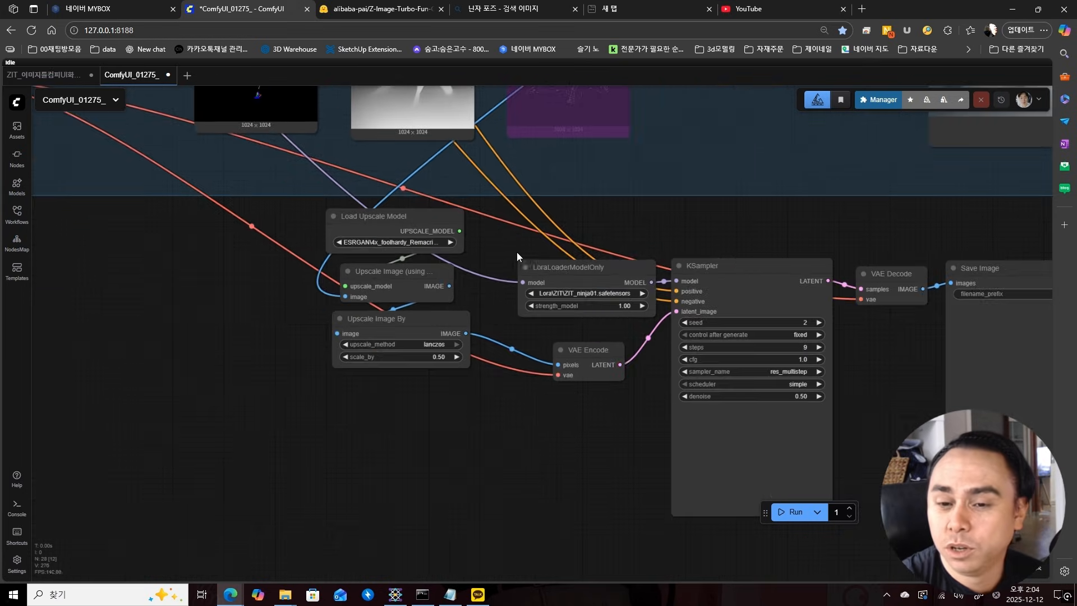
pyautogui.moveTo(517, 251); pyautogui.dragTo(319, 392)
pyautogui.moveTo(417, 284); pyautogui.dragTo(441, 349)
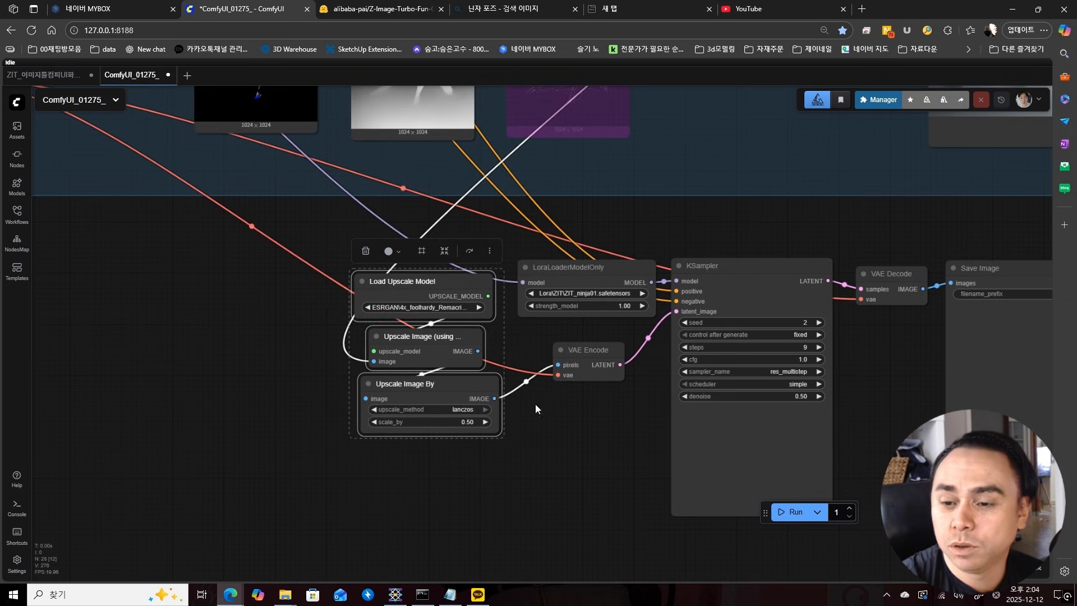
pyautogui.click(657, 418)
pyautogui.moveTo(656, 418); pyautogui.dragTo(541, 447)
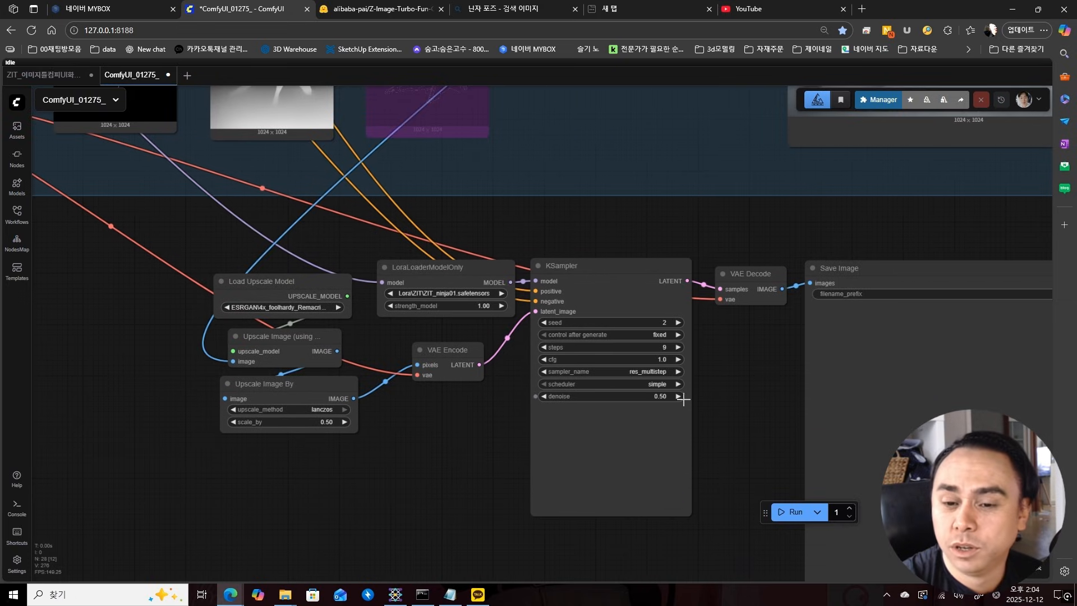
# - Enclose all the second-stage nodes, from Load Upscale Model to the lower Save Image, in a new group
pyautogui.scroll(-5, 645, 433)
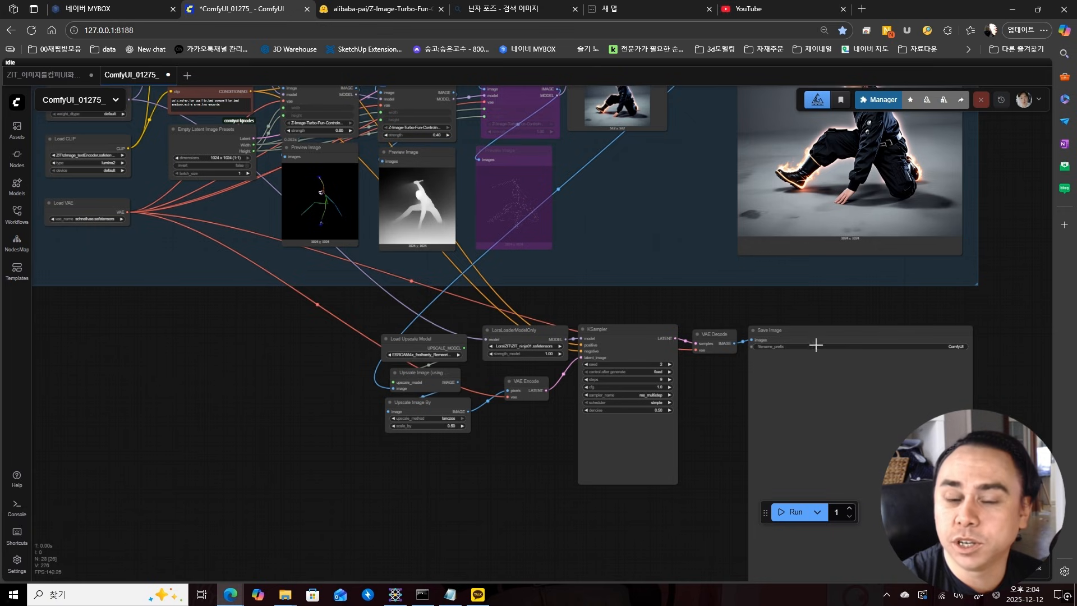
pyautogui.moveTo(816, 345); pyautogui.dragTo(792, 356)
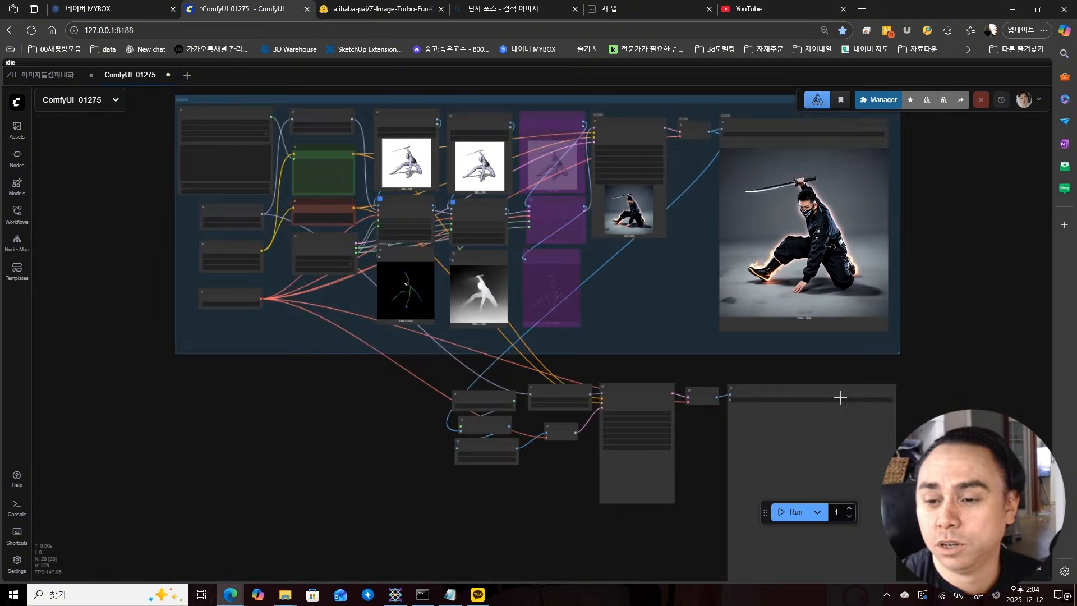
pyautogui.scroll(-3, 841, 393)
pyautogui.moveTo(927, 392); pyautogui.dragTo(513, 540)
pyautogui.scroll(-2, 522, 505)
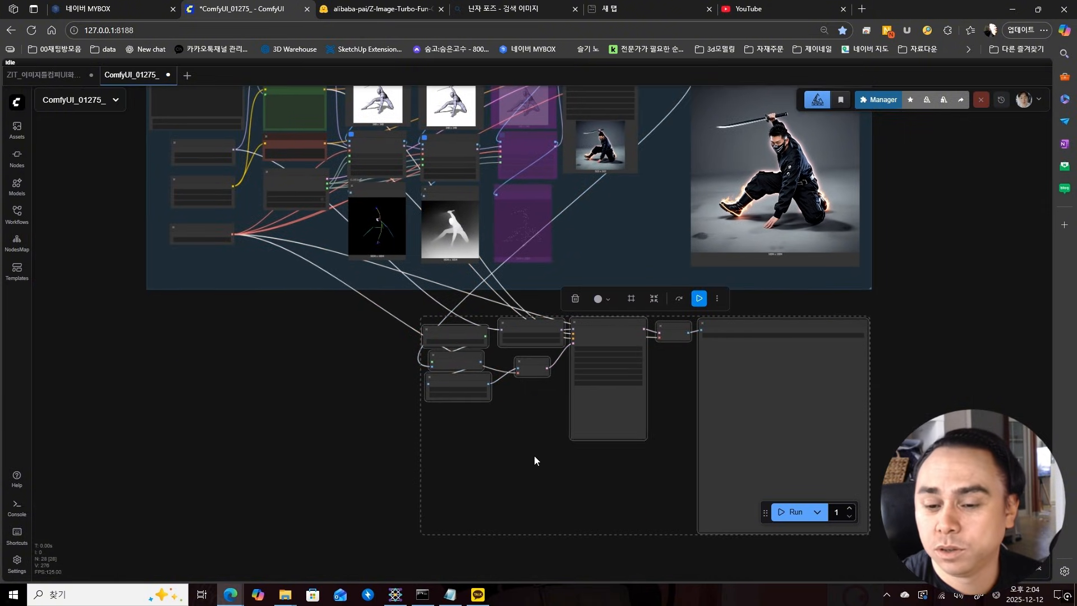
pyautogui.rightClick(534, 455)
pyautogui.click(577, 550)
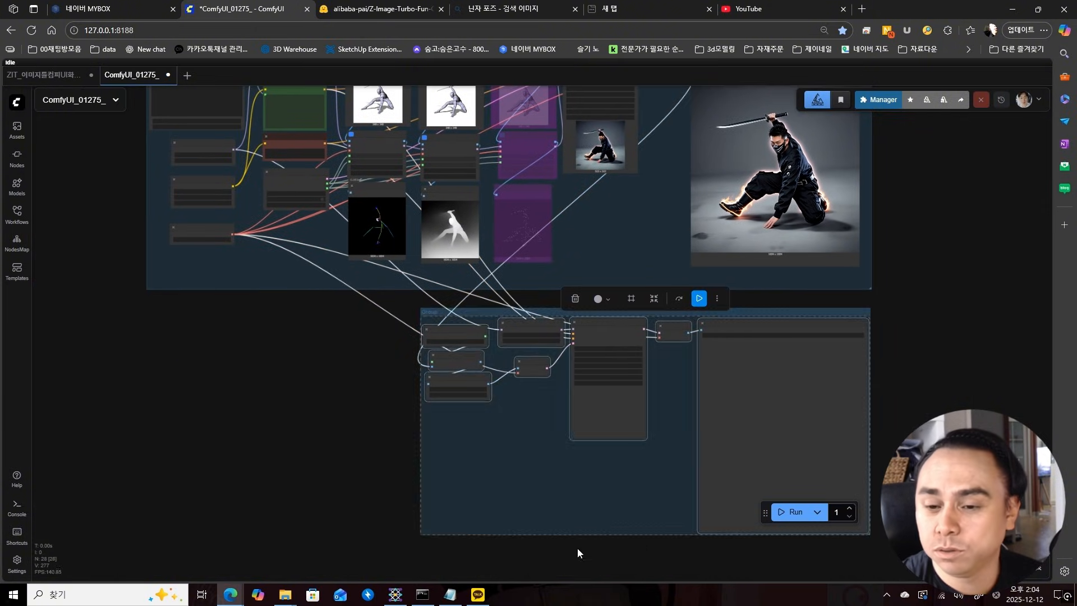
pyautogui.click(740, 312)
pyautogui.scroll(2, 847, 326)
pyautogui.scroll(5, 853, 323)
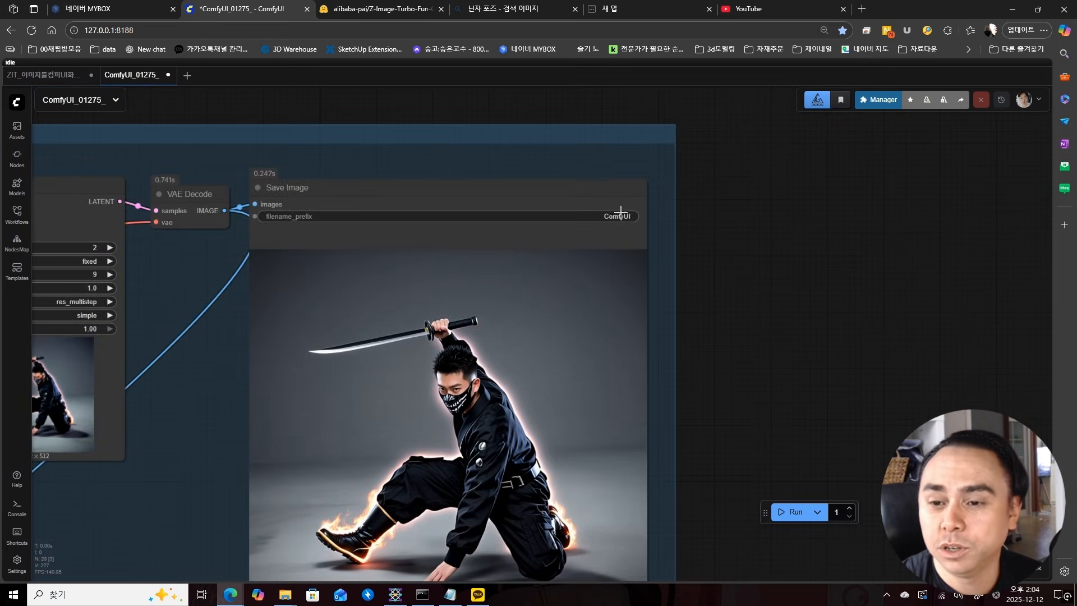
# - Set the filename prefix to ZIT\cont in the upper Save Image and ZIT\cont_ups in the lower Save Image
pyautogui.click(620, 211)
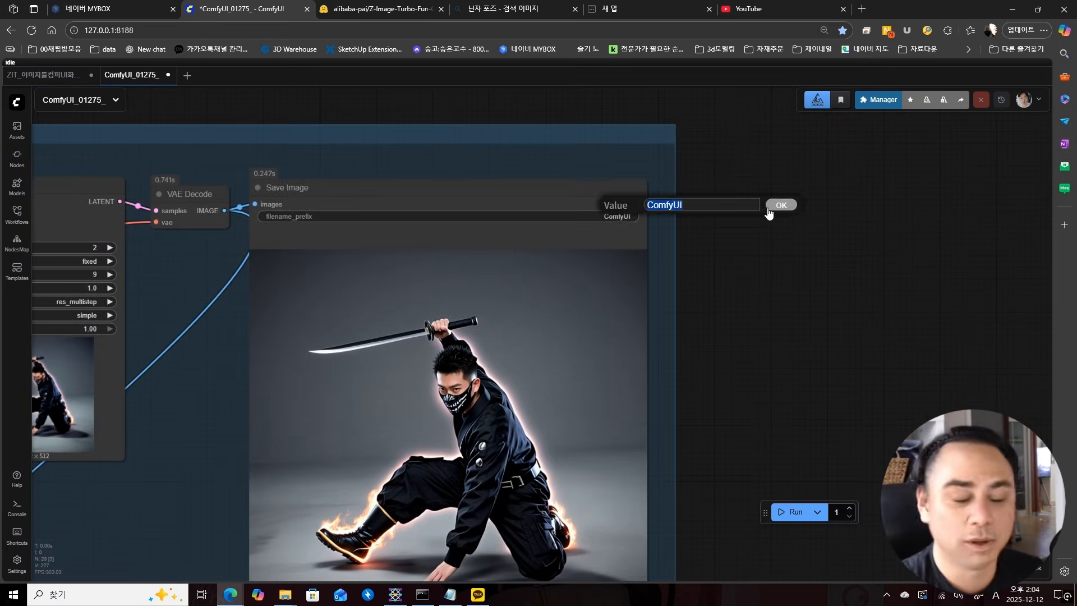
pyautogui.click(781, 205)
pyautogui.scroll(-5, 523, 408)
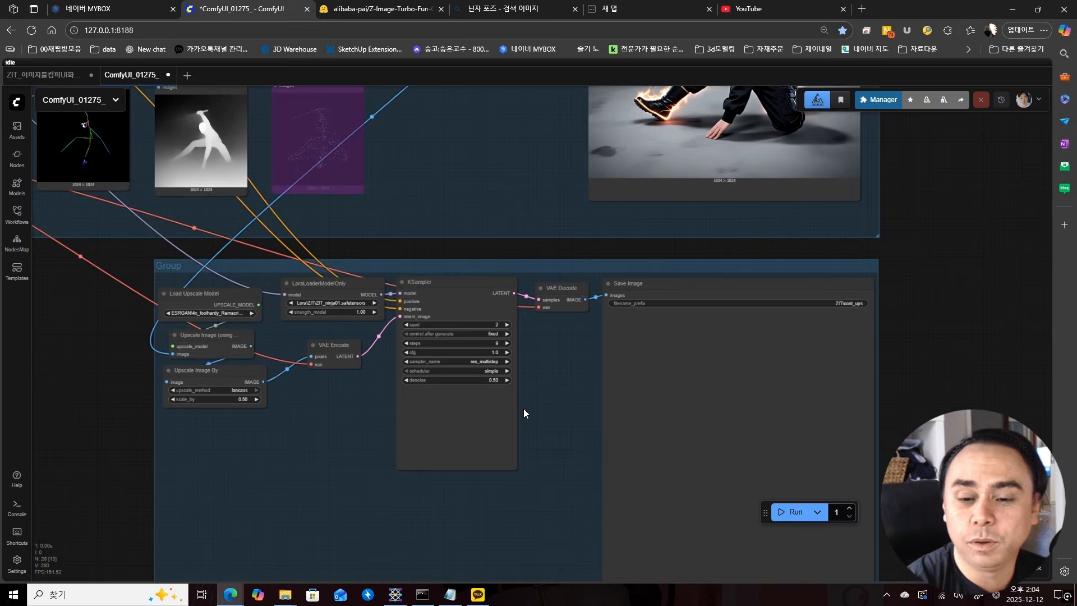
# - Run the workflow and examine the second-stage LoRA, upscale, VAE Encode and KSampler nodes while it processes
pyautogui.scroll(2, 515, 428)
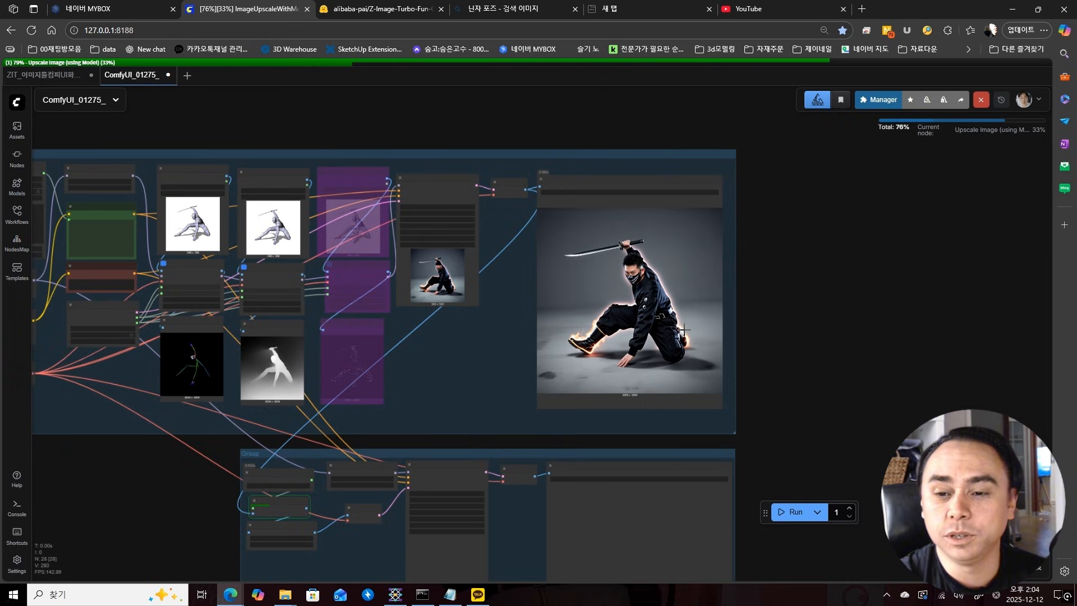
pyautogui.scroll(10, 521, 352)
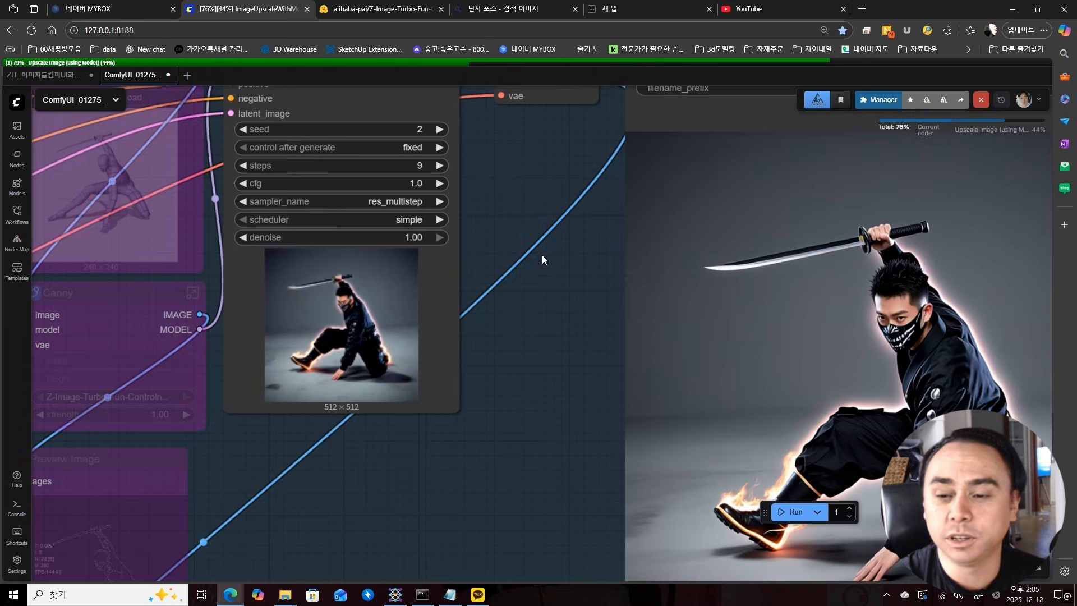
pyautogui.scroll(-15, 412, 349)
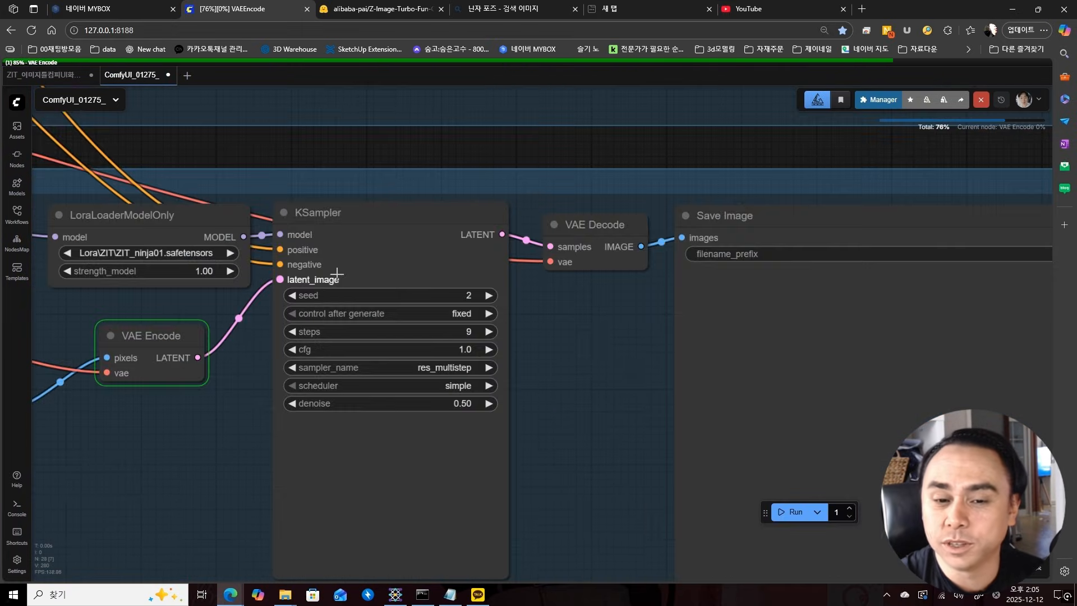
pyautogui.moveTo(391, 357); pyautogui.dragTo(532, 342)
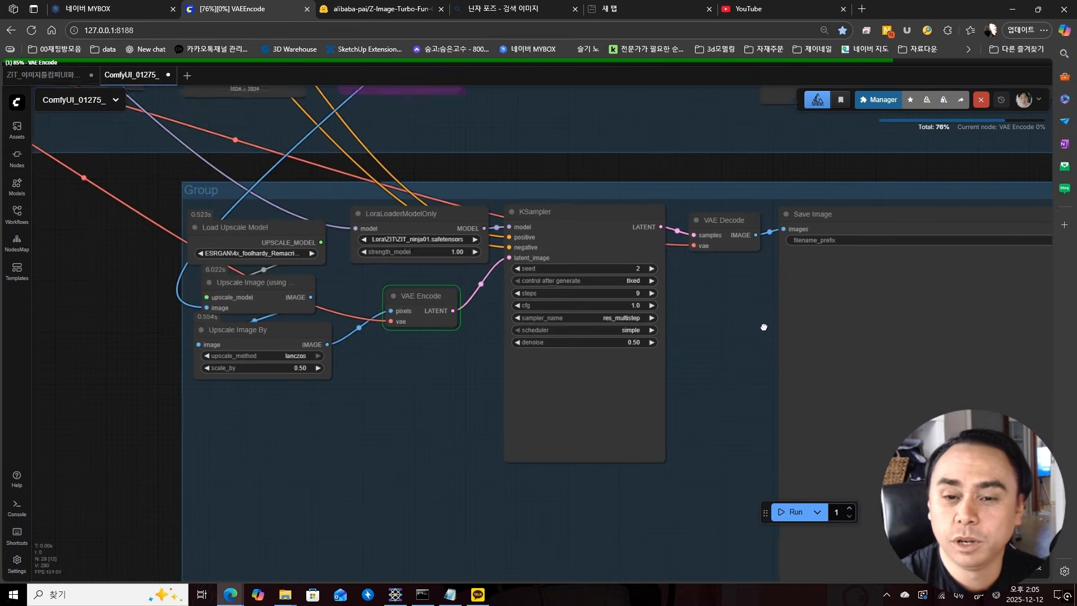
pyautogui.scroll(-3, 582, 429)
pyautogui.scroll(5, 582, 429)
pyautogui.scroll(1, 583, 429)
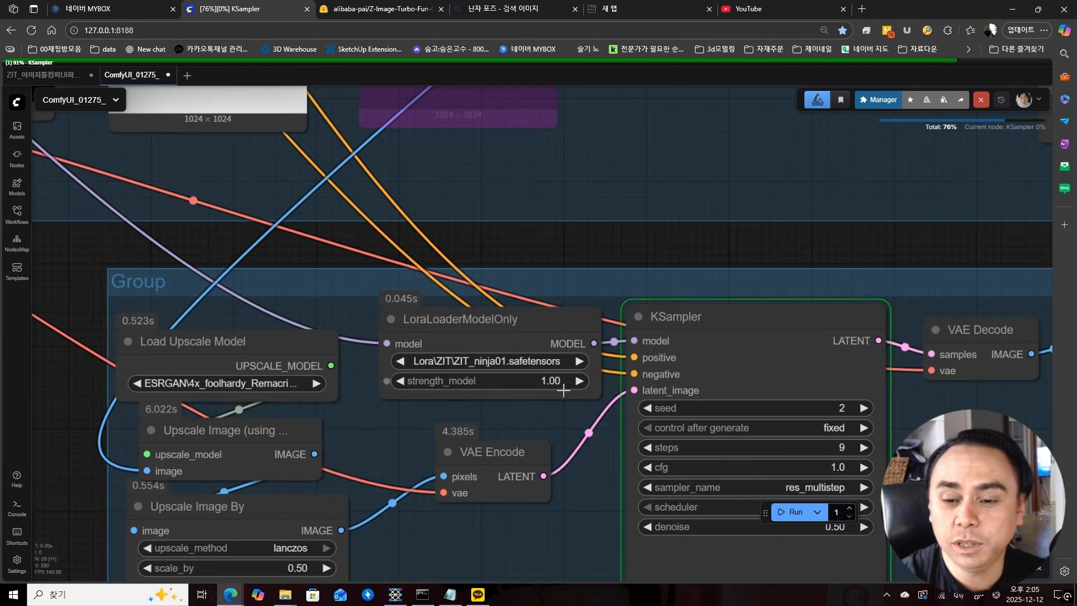
pyautogui.moveTo(844, 301); pyautogui.dragTo(437, 283)
pyautogui.scroll(-4, 651, 223)
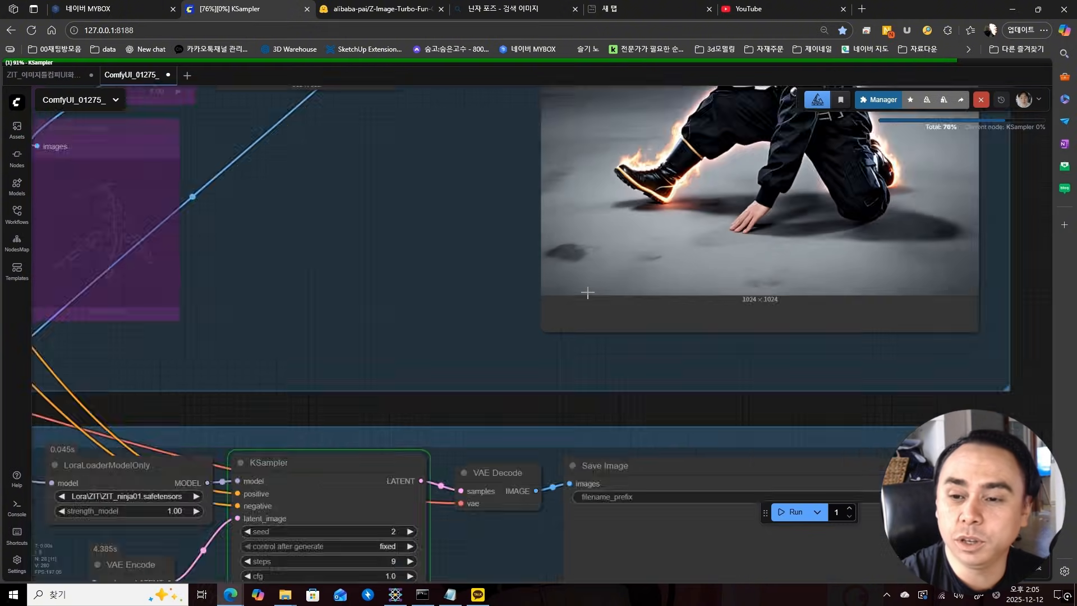
pyautogui.scroll(2, 227, 308)
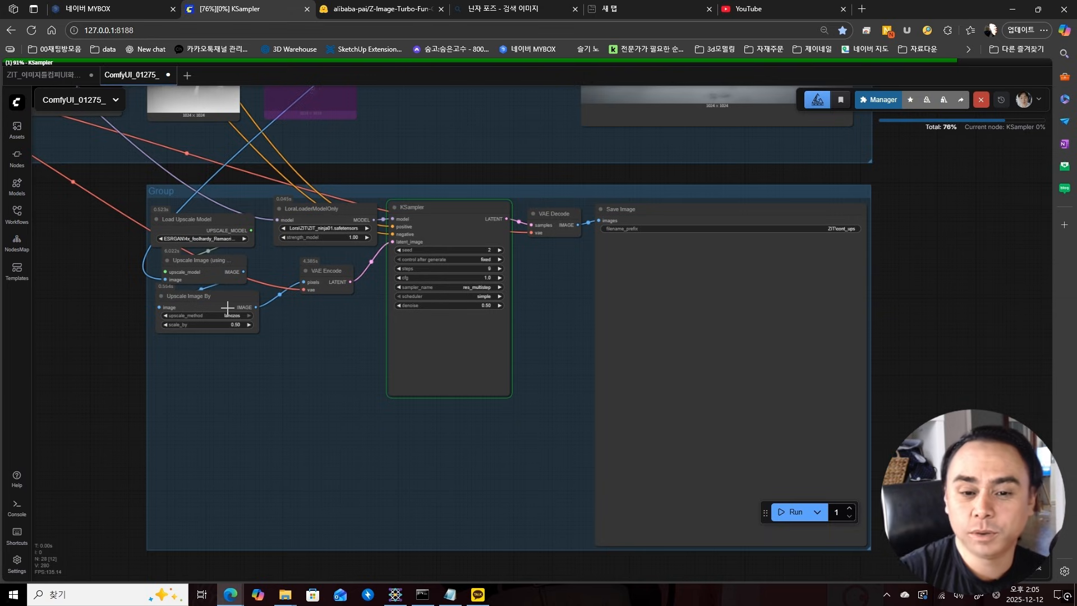
pyautogui.scroll(5, 228, 332)
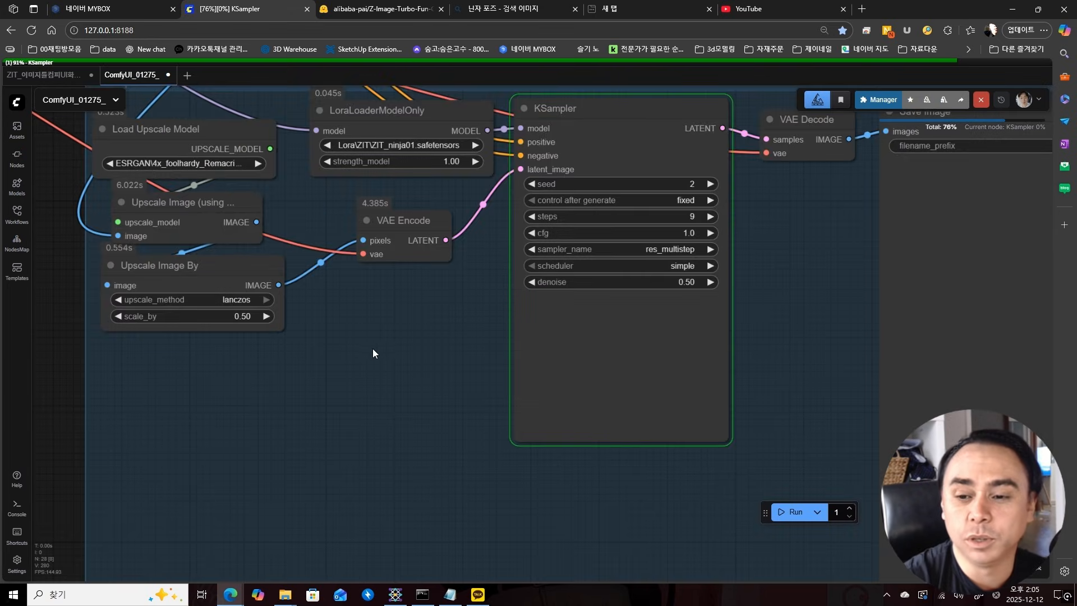
pyautogui.scroll(-3, 373, 353)
pyautogui.scroll(3, 611, 382)
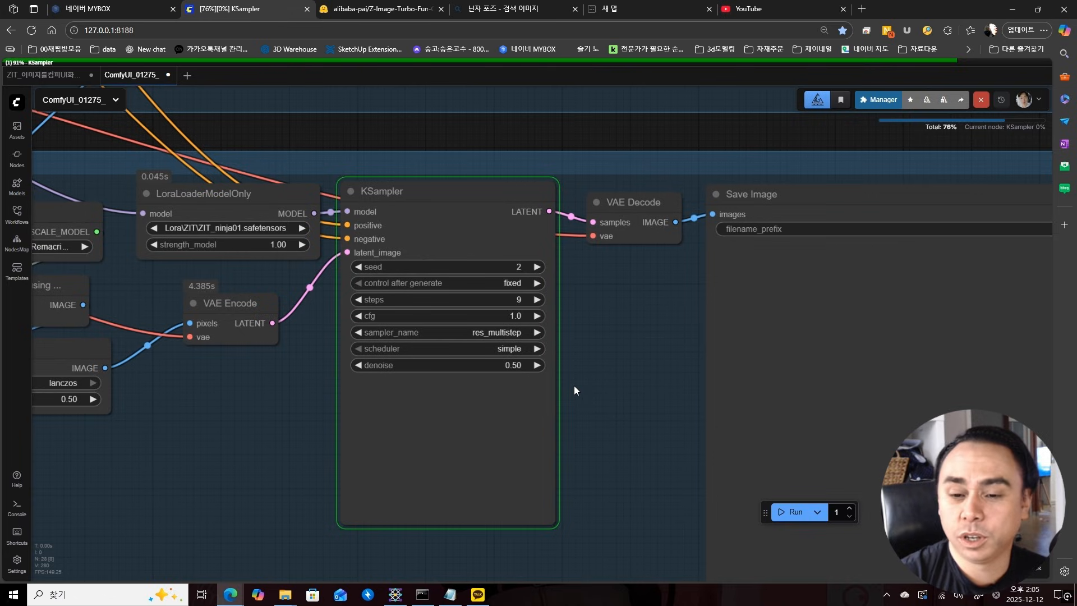
pyautogui.scroll(-4, 445, 411)
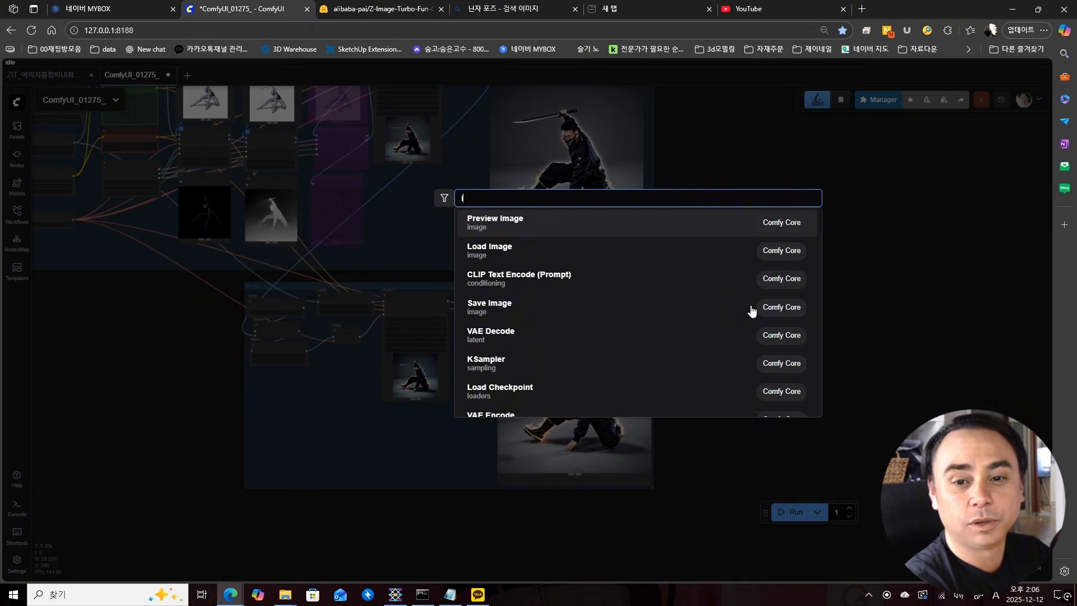
# - Add an Image Comparer (rgthree) node and place it just outside the two groups, beside the Save Image nodes
pyautogui.write('image')
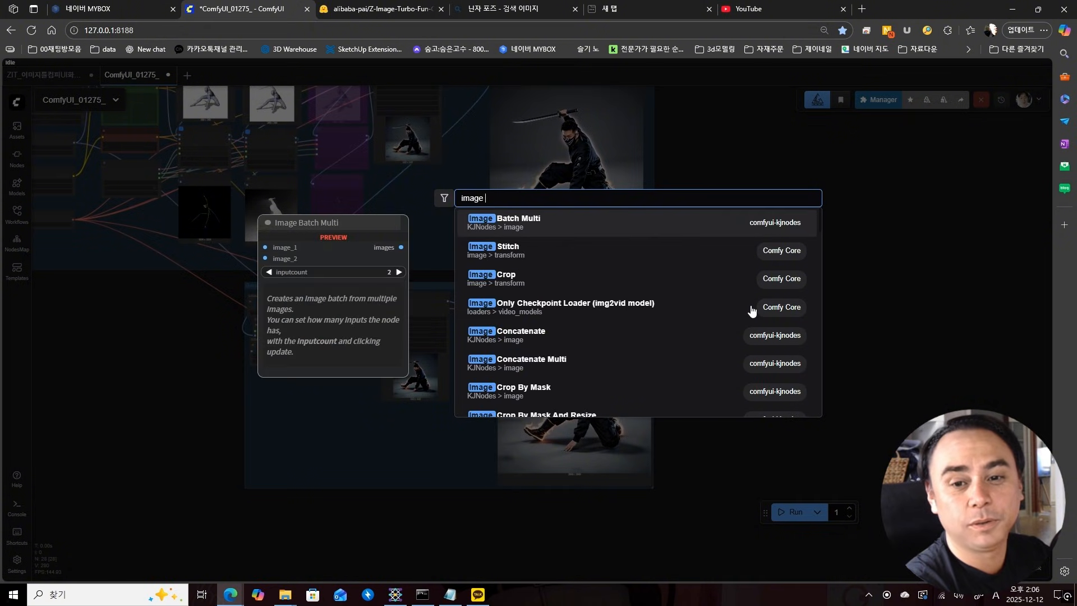
pyautogui.write(' compa')
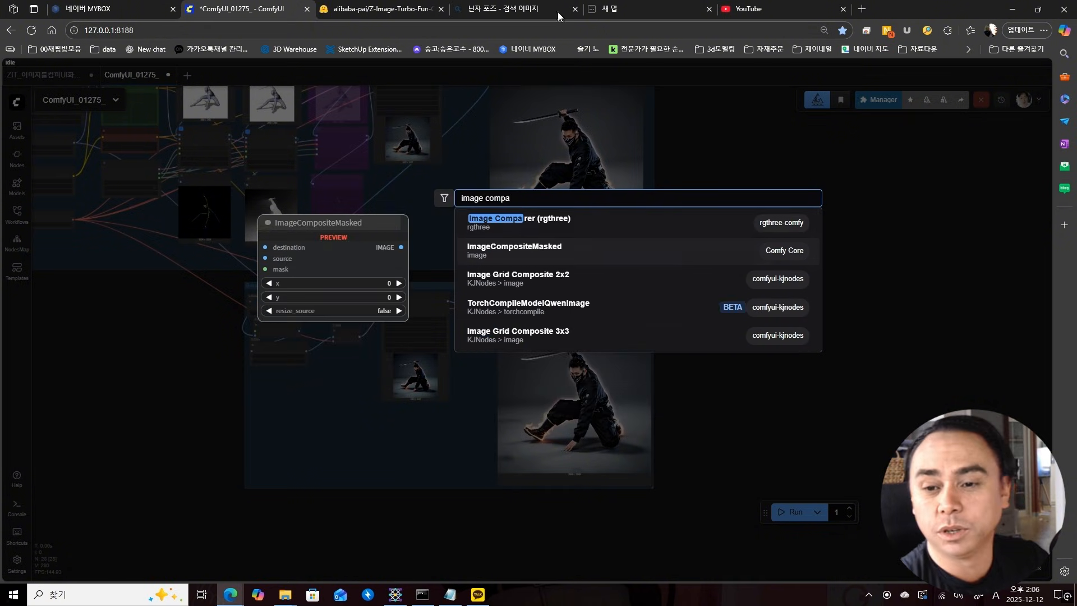
pyautogui.click(599, 227)
pyautogui.scroll(3, 775, 387)
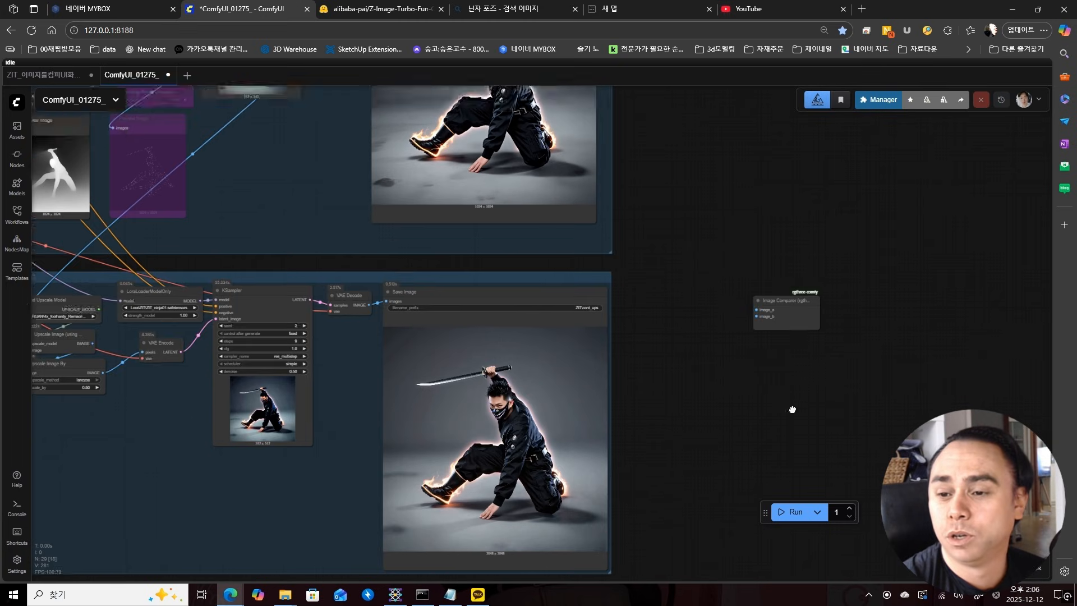
pyautogui.moveTo(794, 415); pyautogui.dragTo(715, 300)
pyautogui.scroll(3, 371, 151)
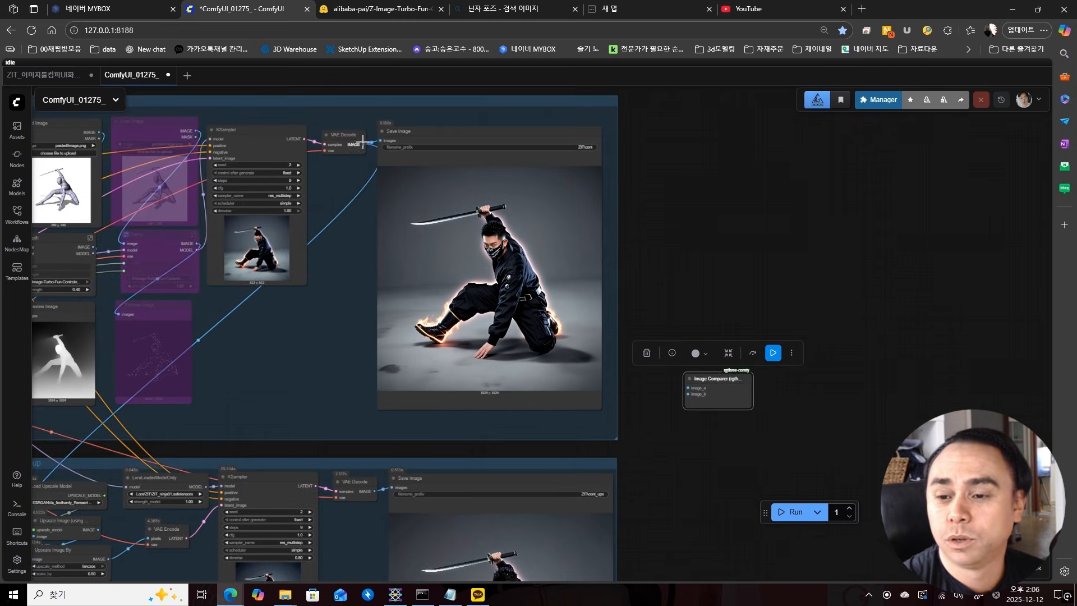
# - Connect the first-stage VAE Decode image to the comparer's image_a and the second-stage VAE Decode image to image_b
pyautogui.moveTo(363, 144); pyautogui.dragTo(688, 388)
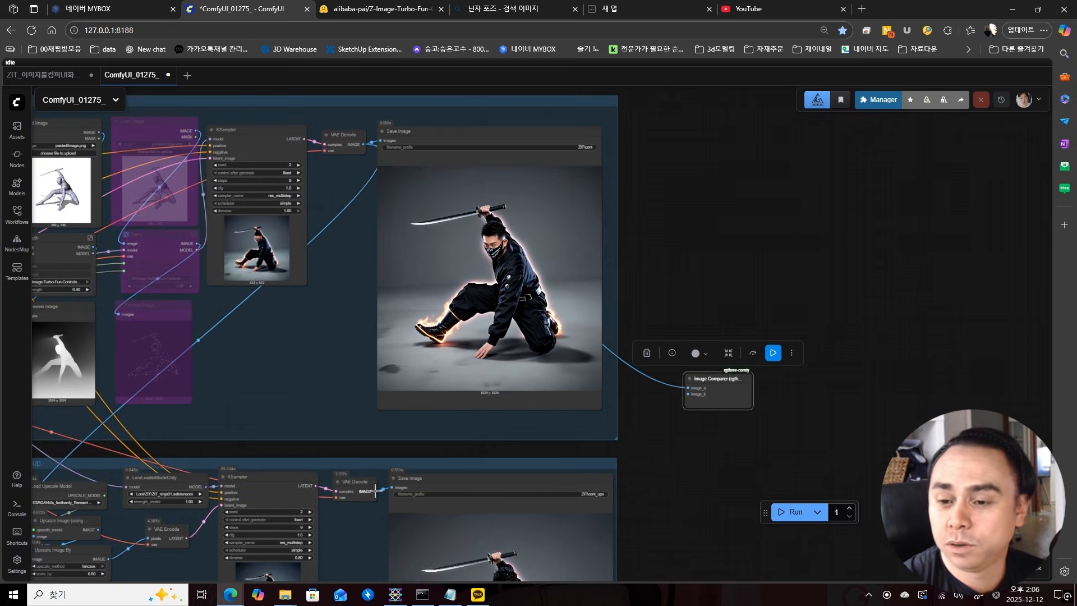
pyautogui.moveTo(376, 492); pyautogui.dragTo(687, 394)
pyautogui.press('.')
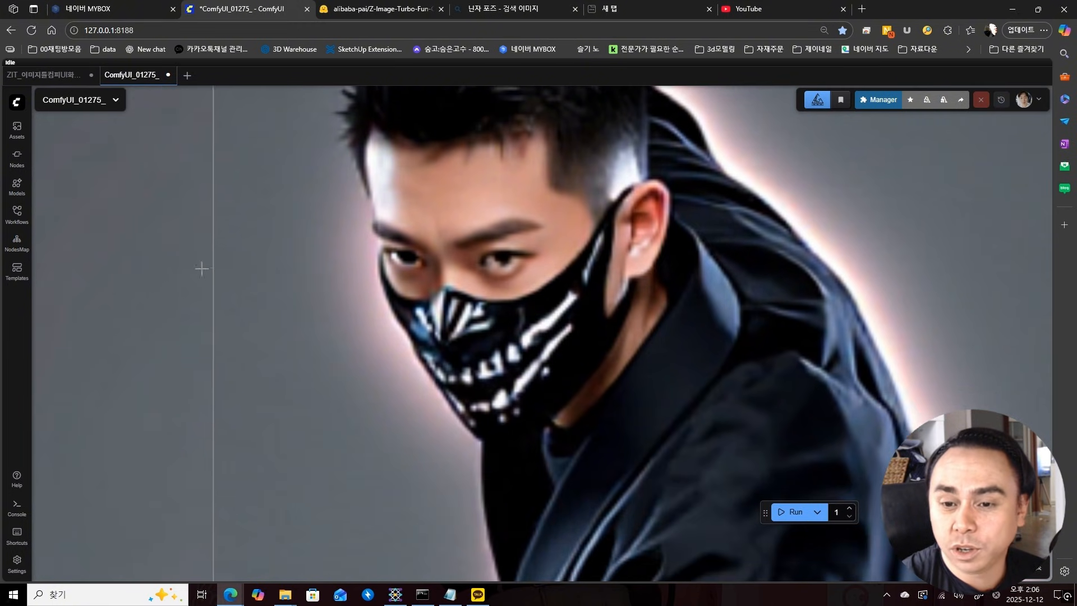
# - Compare the first-stage and upscaled ninja images in Image Comparer, checking the face, mask, sword, boots and hand up close
pyautogui.scroll(-5, 837, 307)
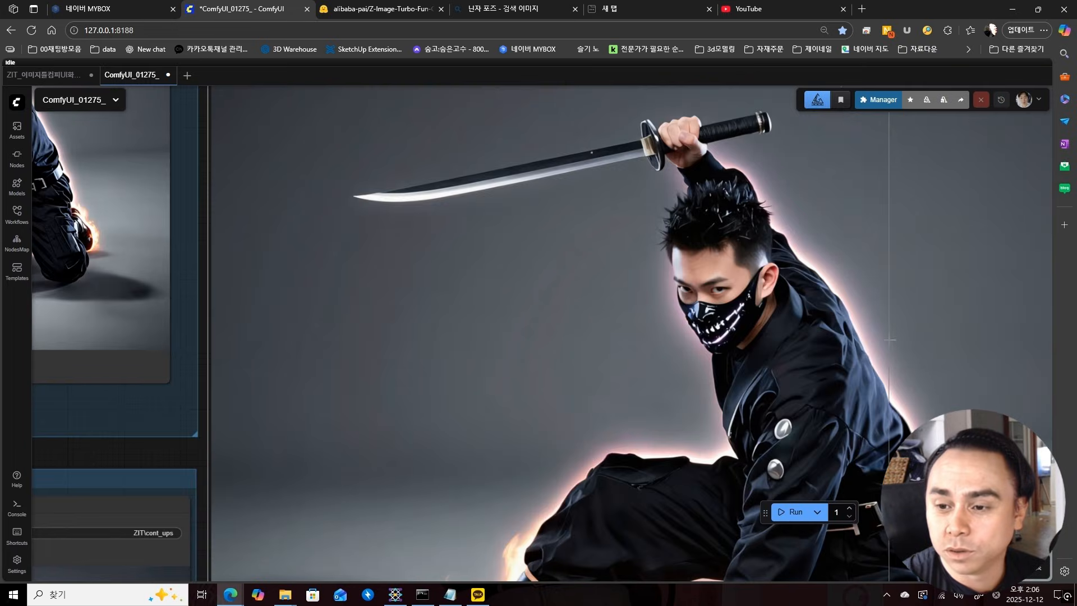
pyautogui.scroll(5, 668, 131)
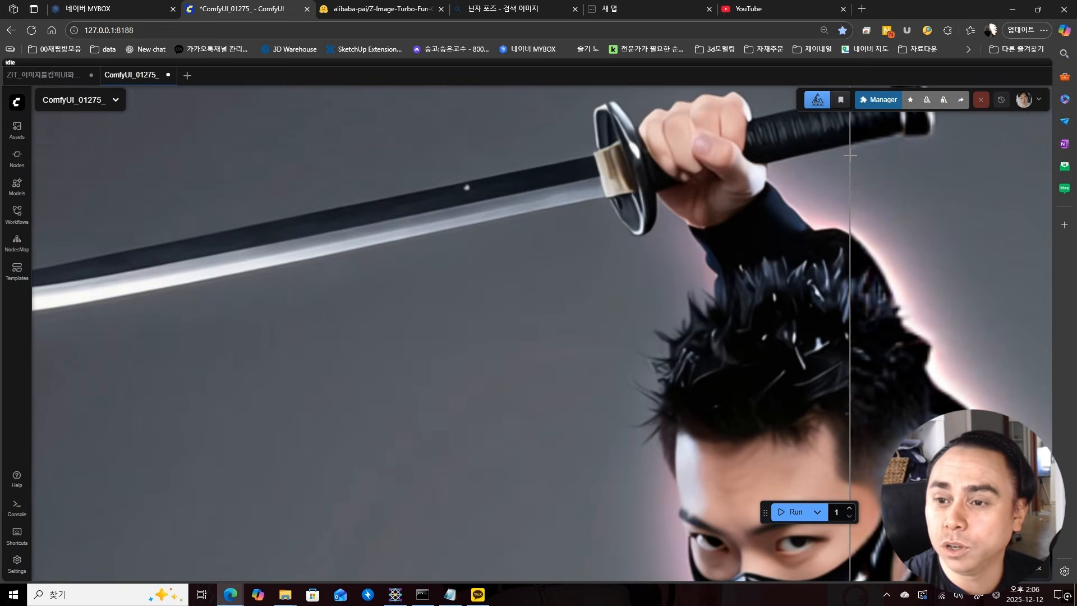
pyautogui.scroll(-4, 850, 155)
pyautogui.scroll(5, 611, 219)
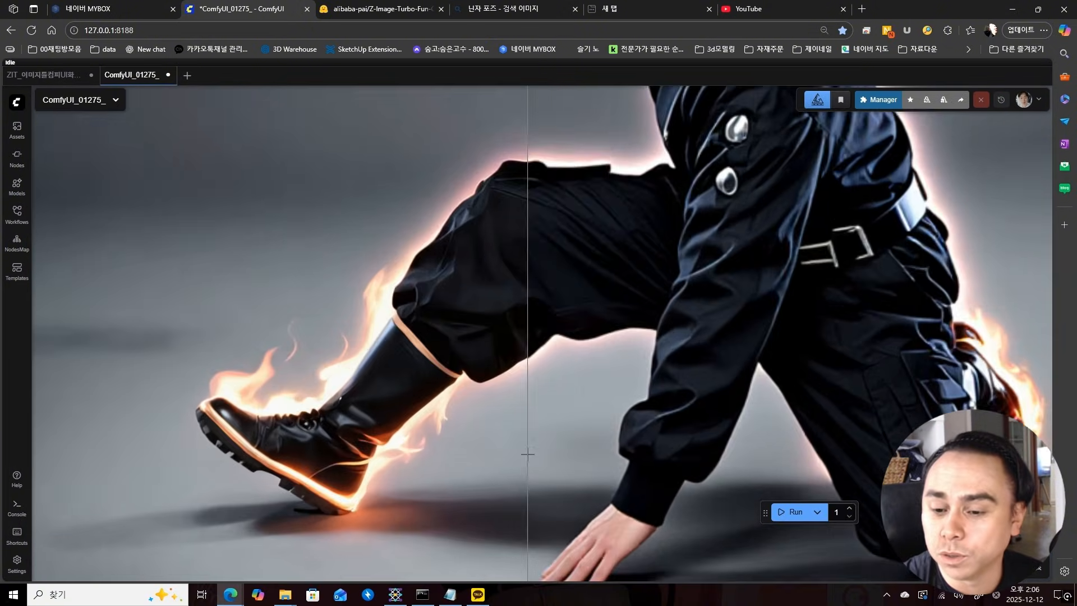
pyautogui.scroll(2, 527, 454)
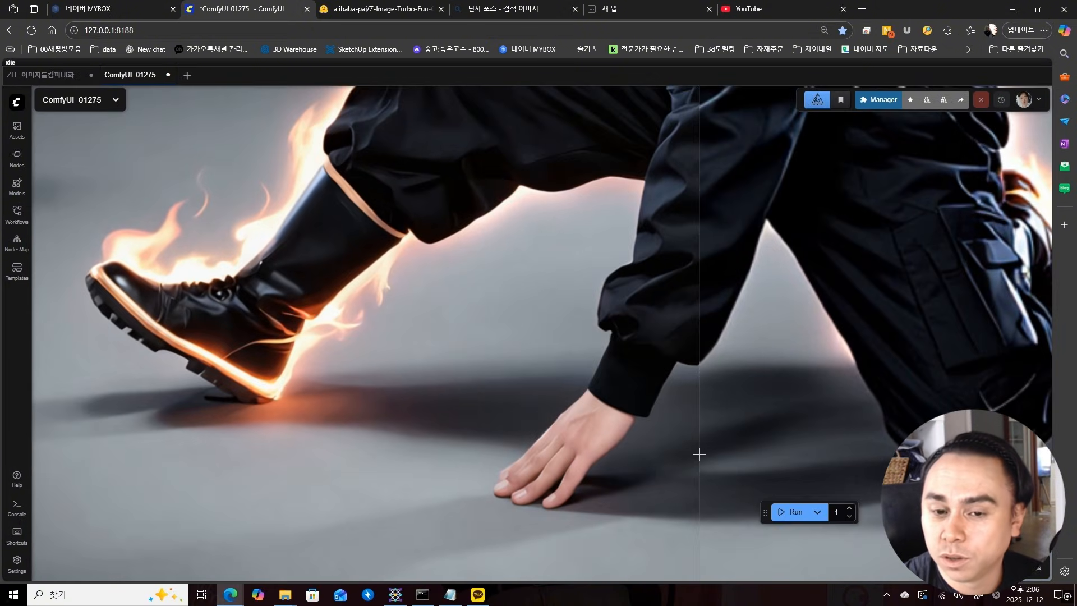
pyautogui.scroll(-2, 504, 351)
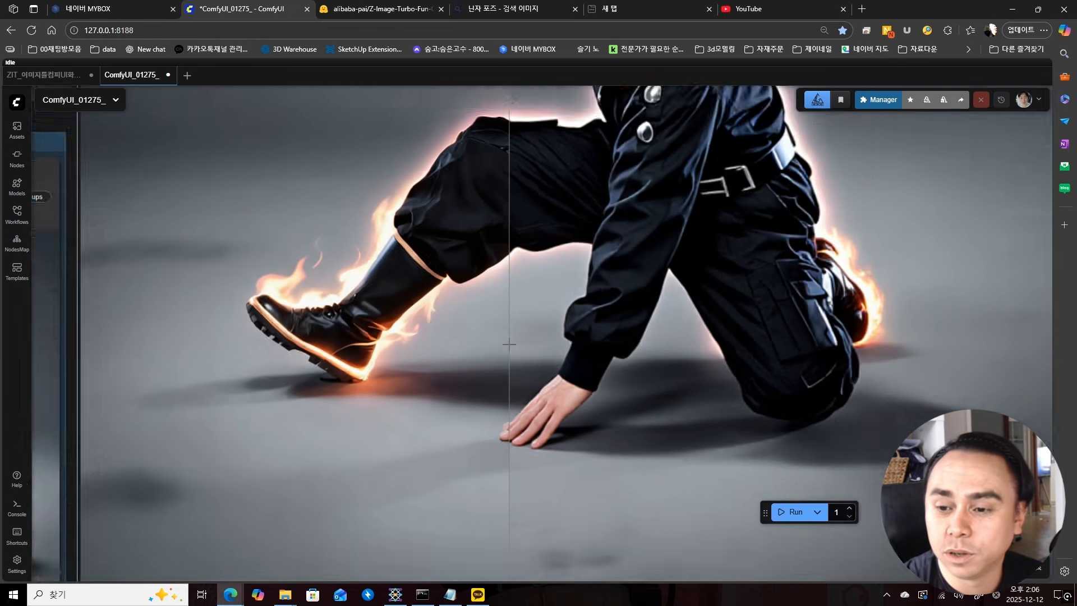
pyautogui.scroll(-3, 780, 396)
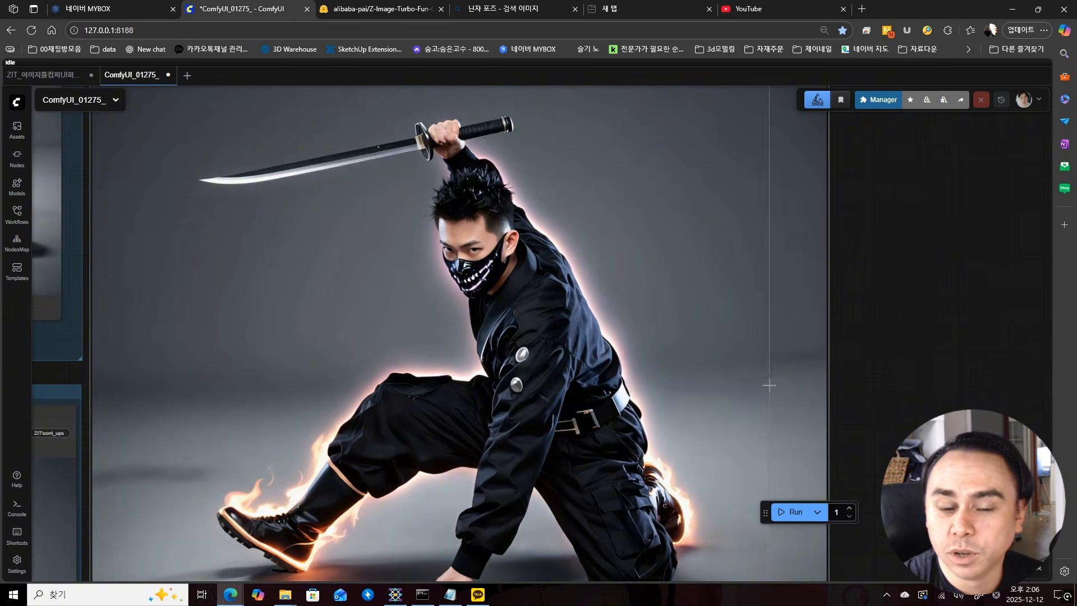
pyautogui.scroll(-2, 745, 367)
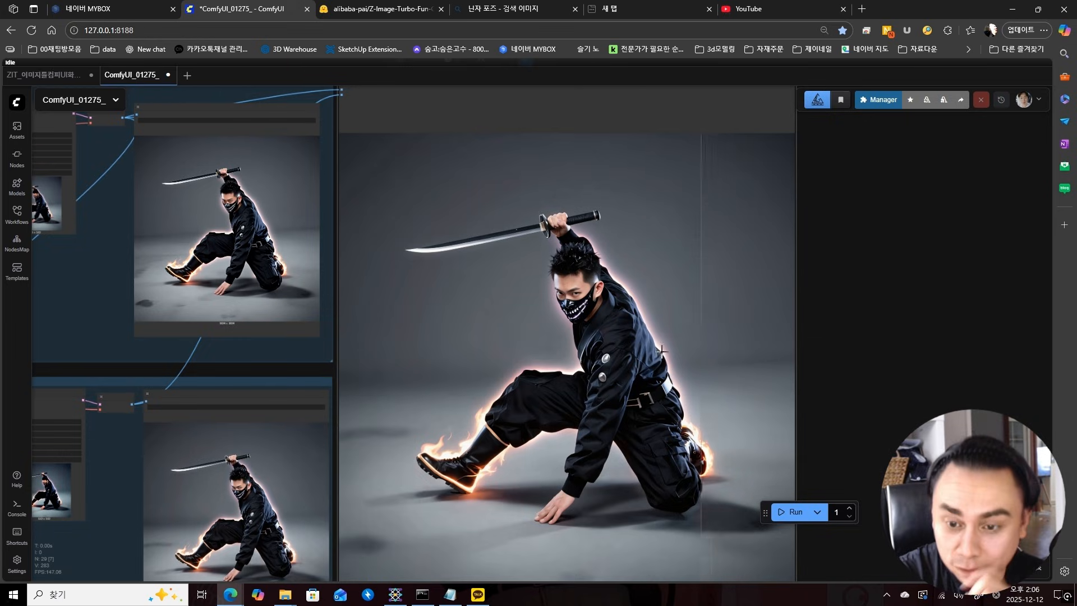
pyautogui.click(701, 356)
pyautogui.scroll(-1, 700, 356)
pyautogui.scroll(-4, 561, 328)
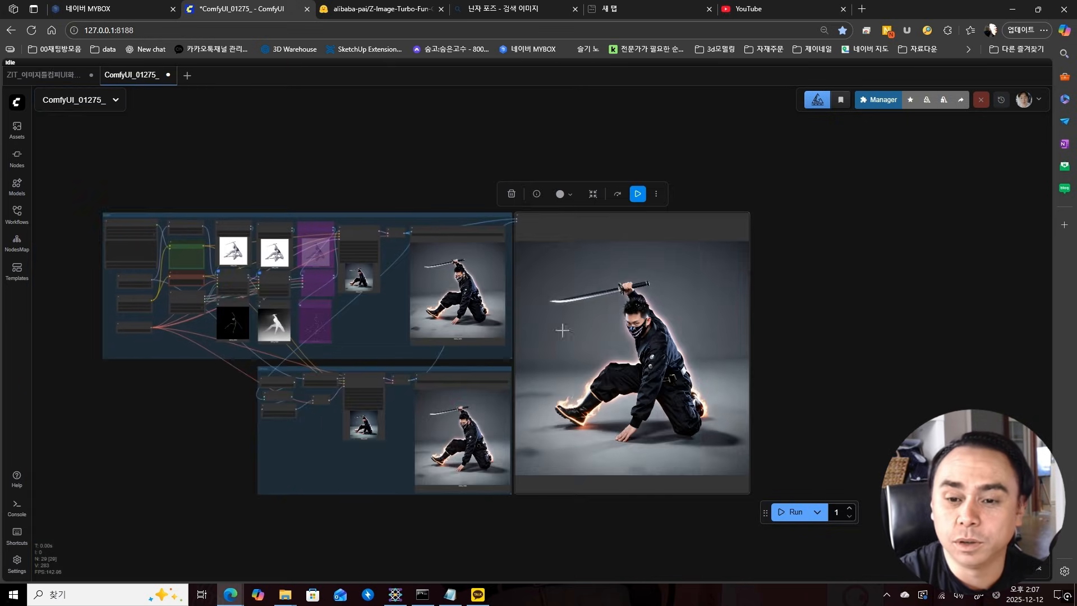
# - Set the second-stage KSampler's denoise to 0.70 and run the workflow again
pyautogui.scroll(8, 614, 436)
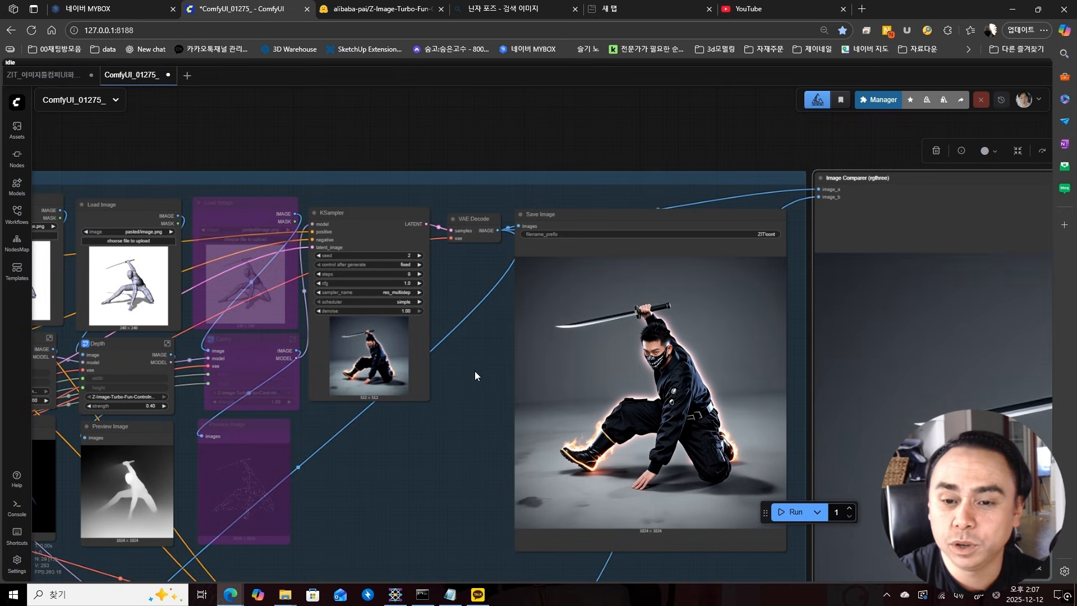
pyautogui.moveTo(475, 376); pyautogui.dragTo(605, 325)
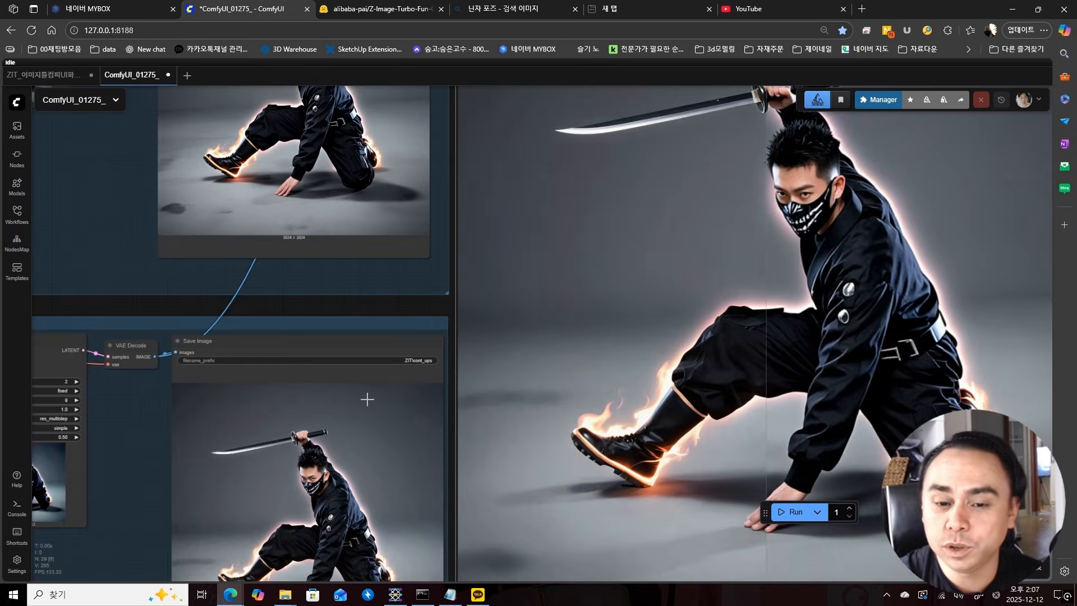
pyautogui.moveTo(274, 488); pyautogui.dragTo(543, 344)
pyautogui.scroll(4, 385, 340)
pyautogui.scroll(3, 364, 323)
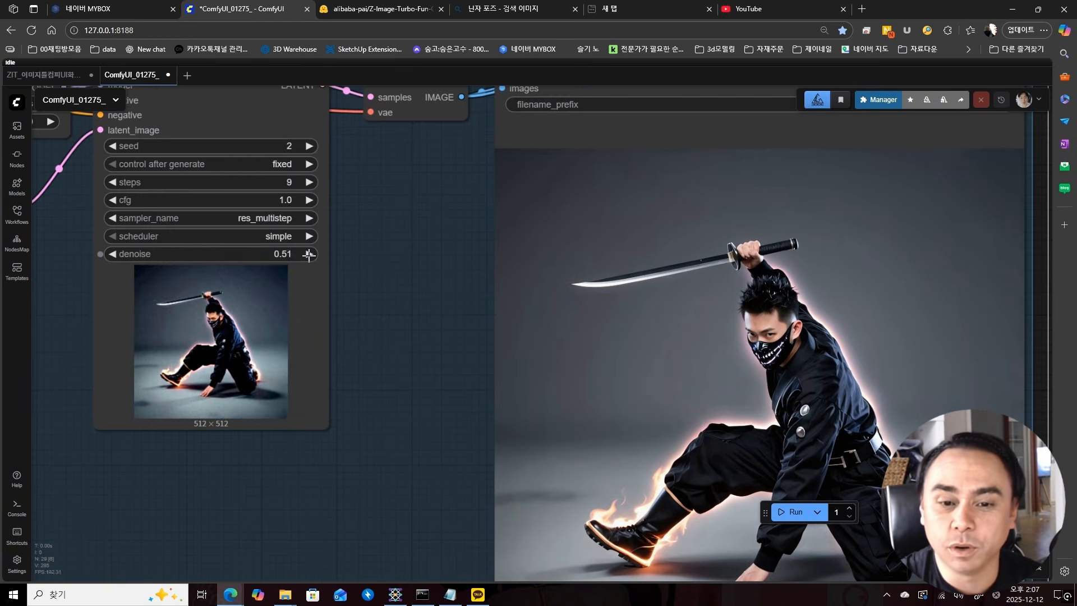
pyautogui.click(309, 254)
pyautogui.click(309, 255)
pyautogui.click(309, 254)
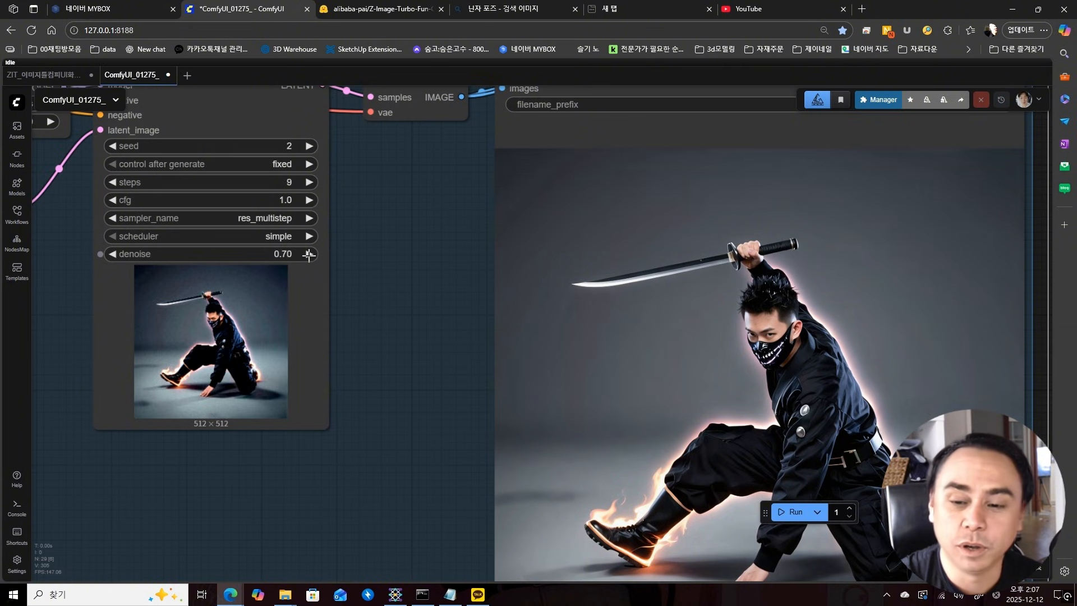
pyautogui.click(791, 511)
# - Compare the regenerated second-stage image with the first-stage one in Image Comparer, examining the mask, jacket and sword
pyautogui.scroll(-3, 785, 424)
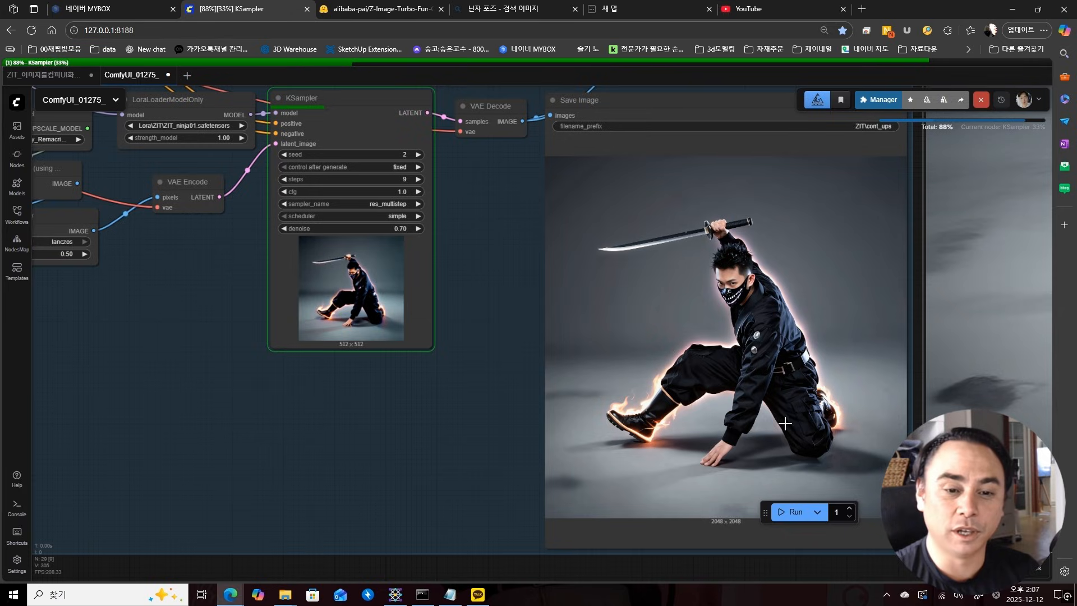
pyautogui.scroll(8, 796, 336)
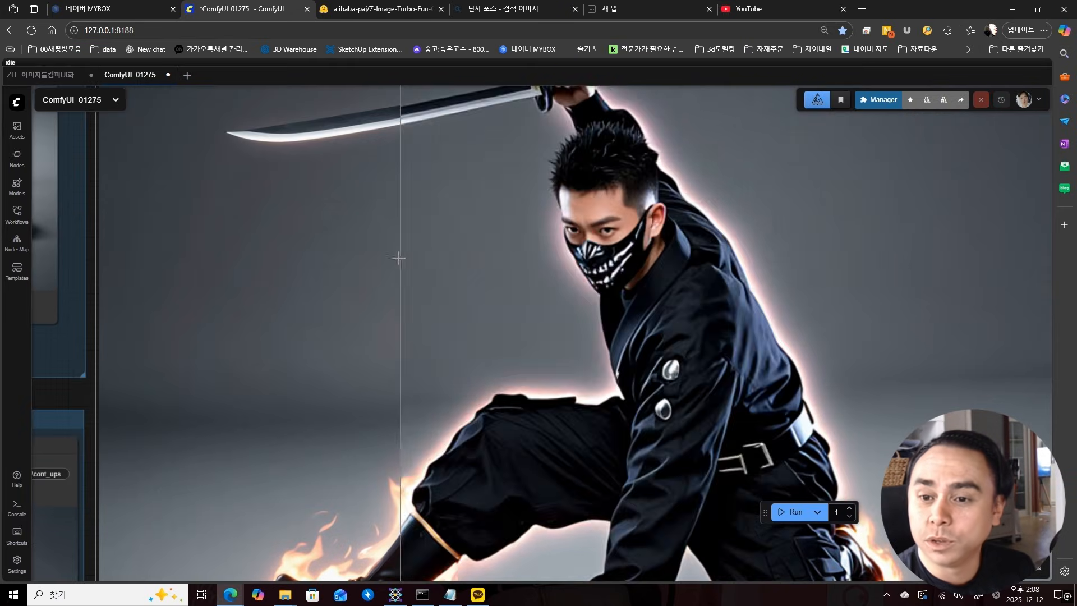
pyautogui.scroll(-3, 717, 246)
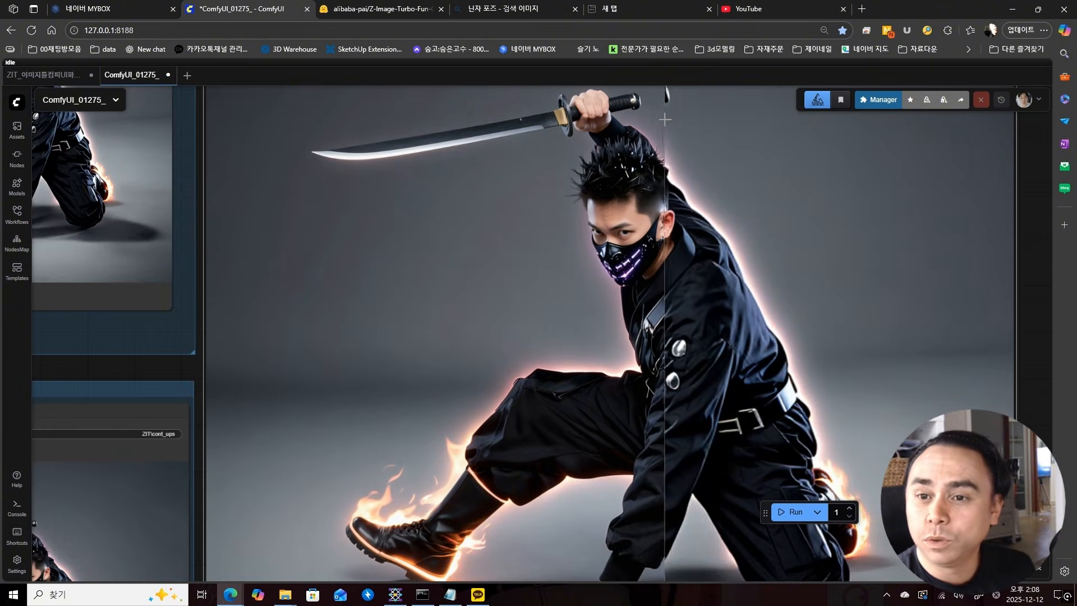
pyautogui.scroll(3, 630, 105)
pyautogui.moveTo(630, 105); pyautogui.dragTo(622, 315)
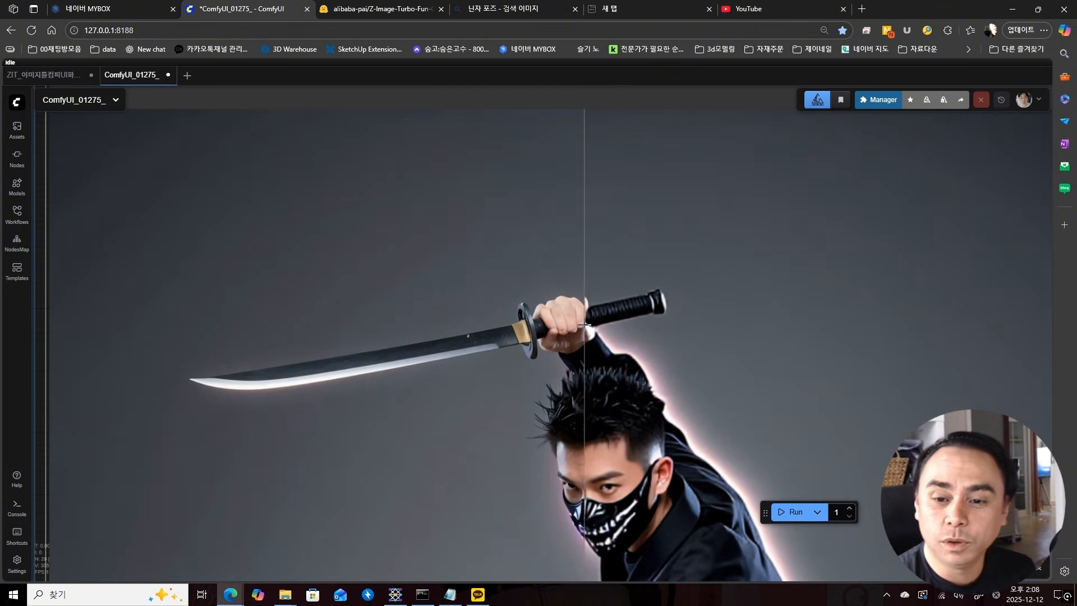
pyautogui.scroll(-3, 632, 344)
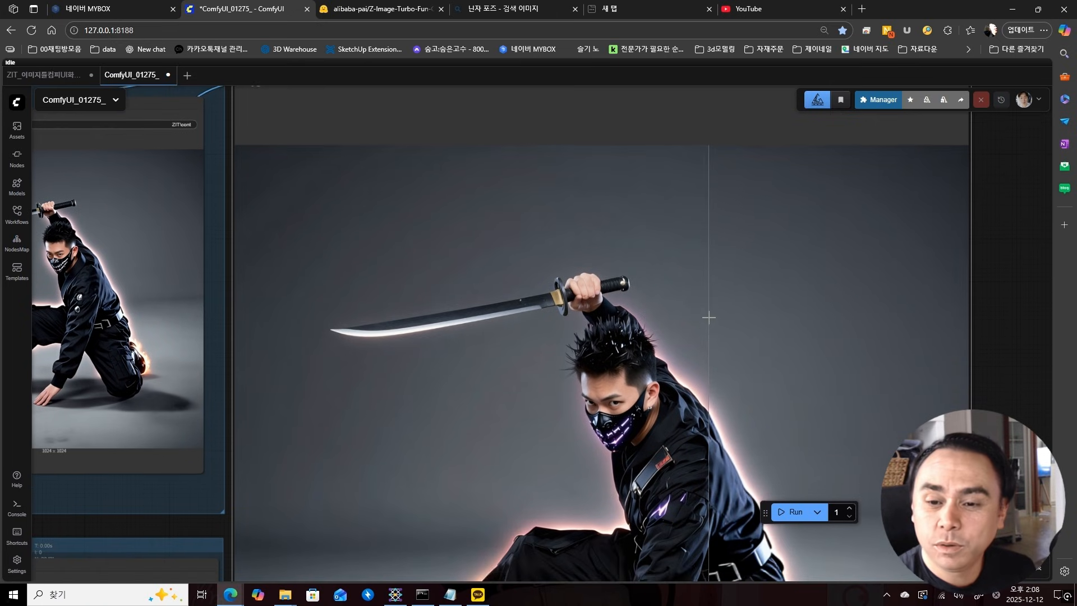
# - Compare the first-stage and second-stage ninja images around the trousers, boots and hand, and check the second-stage KSampler settings
pyautogui.scroll(-3, 711, 308)
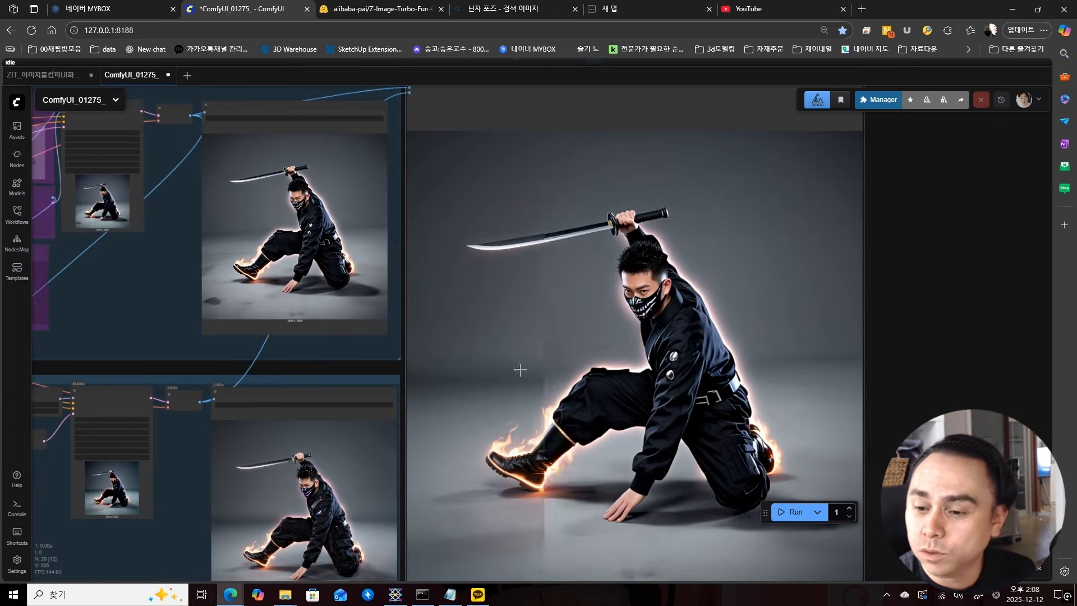
pyautogui.scroll(10, 842, 396)
pyautogui.moveTo(336, 460); pyautogui.dragTo(337, 365)
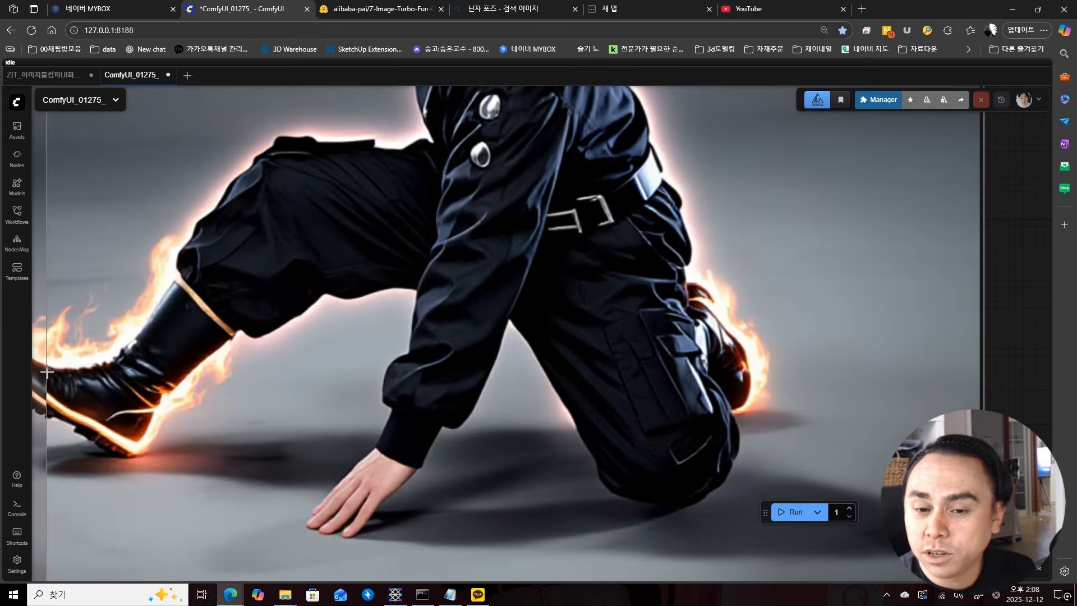
pyautogui.scroll(-2, 701, 359)
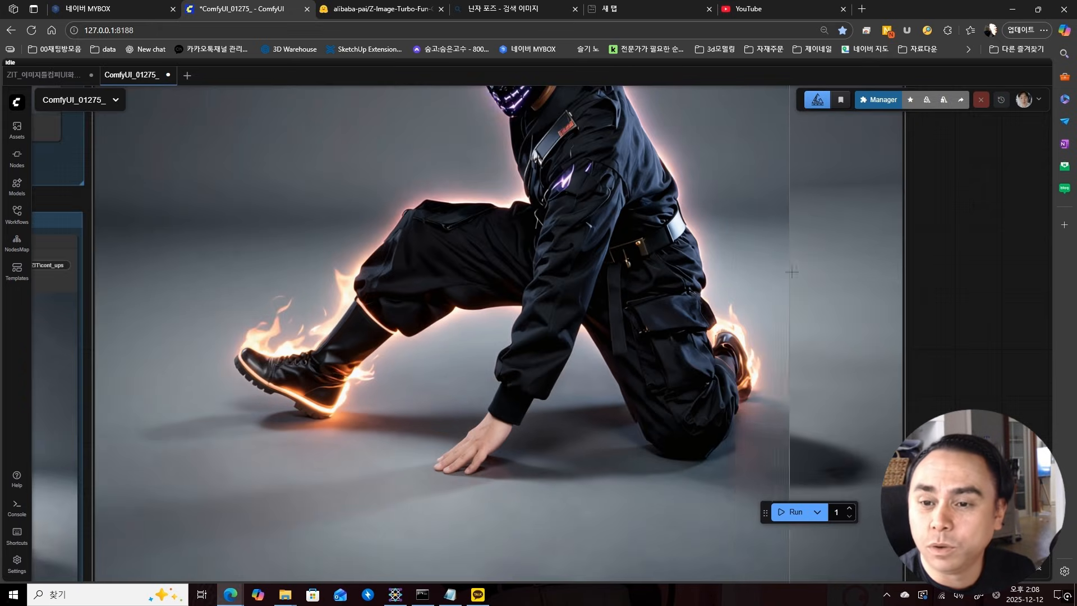
pyautogui.scroll(-5, 489, 249)
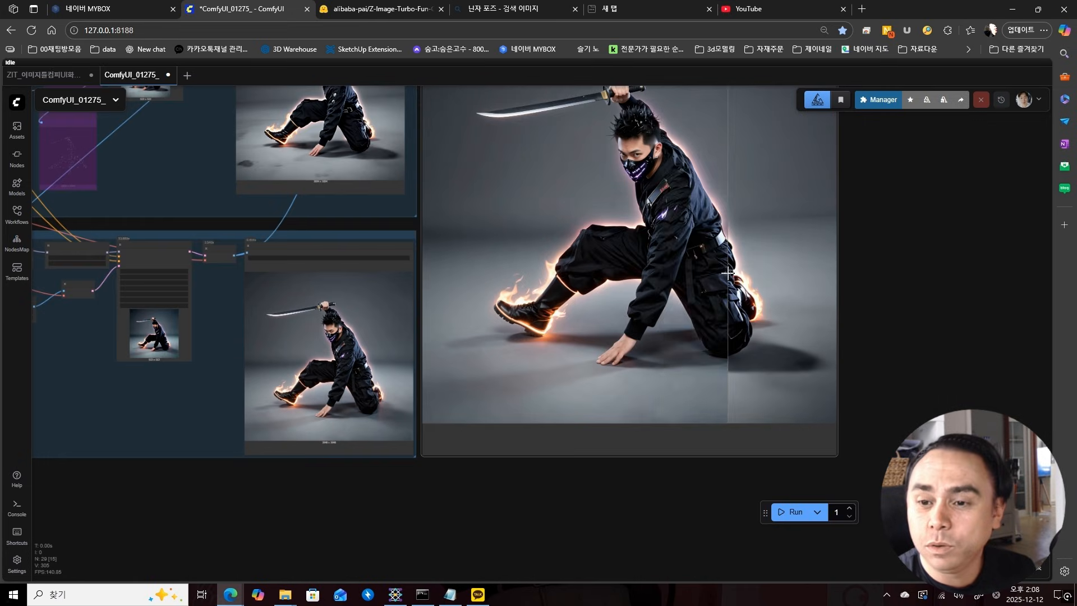
pyautogui.scroll(5, 280, 302)
pyautogui.moveTo(370, 361); pyautogui.dragTo(405, 369)
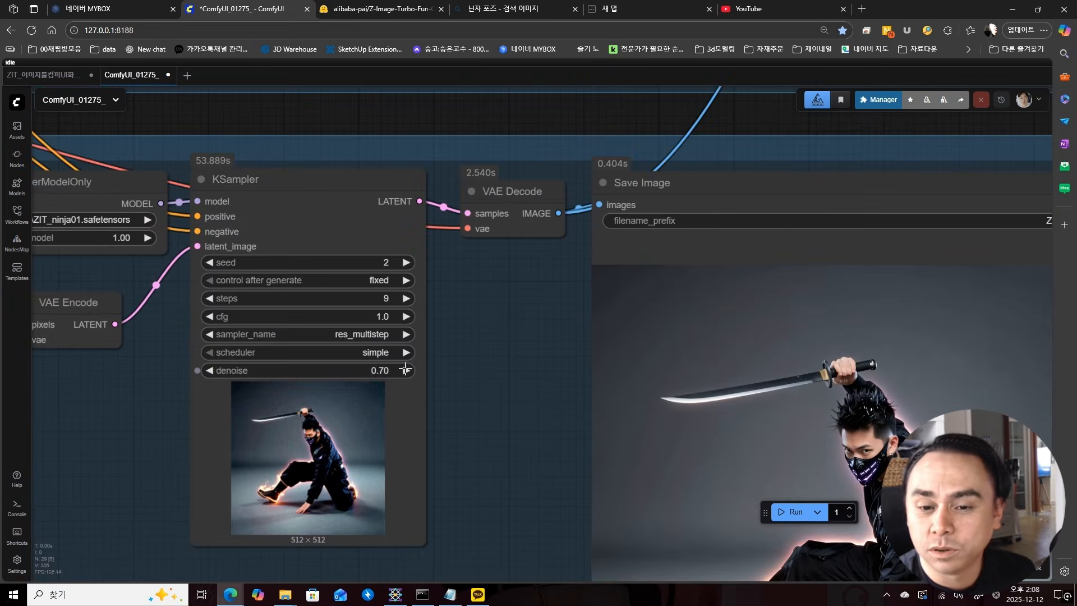
# - Compare the sword, hilt, hair, face and mask of both ninja images up close in Image Comparer
pyautogui.scroll(5, 561, 281)
pyautogui.scroll(-2, 617, 224)
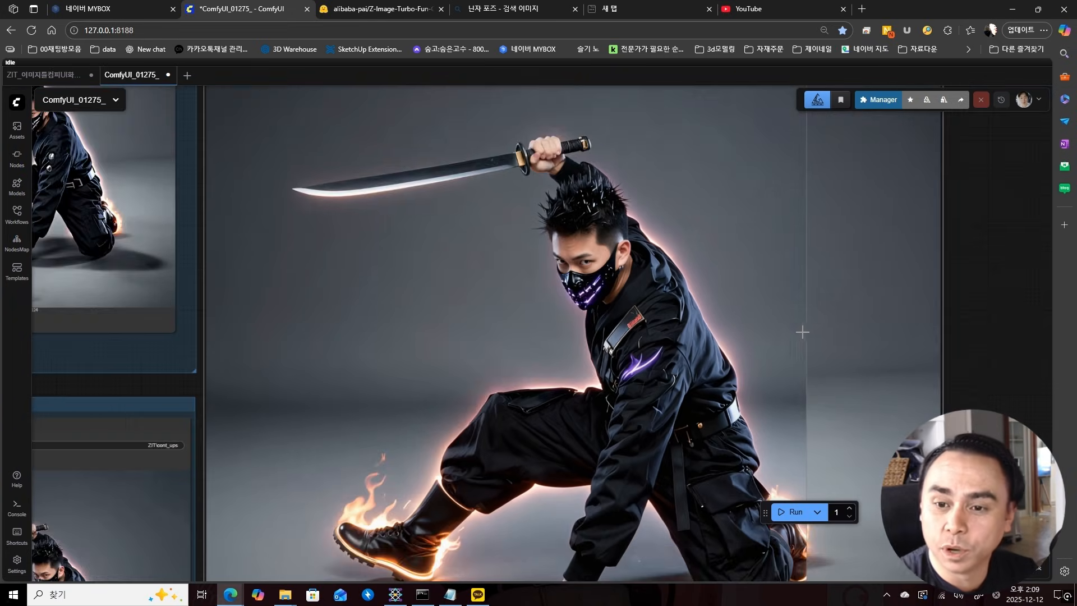
pyautogui.scroll(3, 670, 162)
pyautogui.scroll(2, 637, 168)
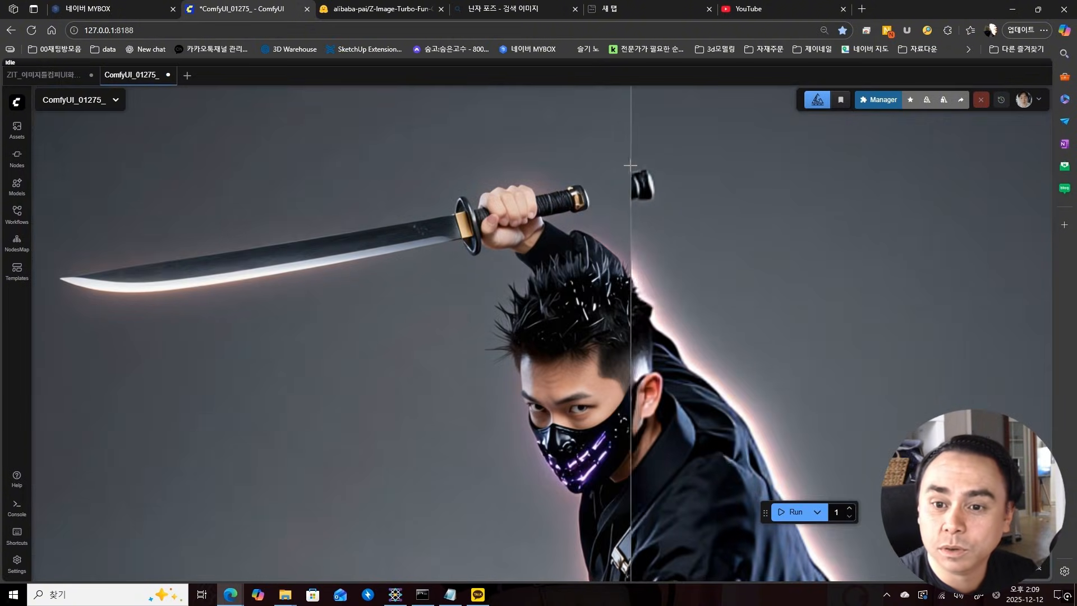
pyautogui.scroll(3, 637, 168)
pyautogui.scroll(-5, 724, 276)
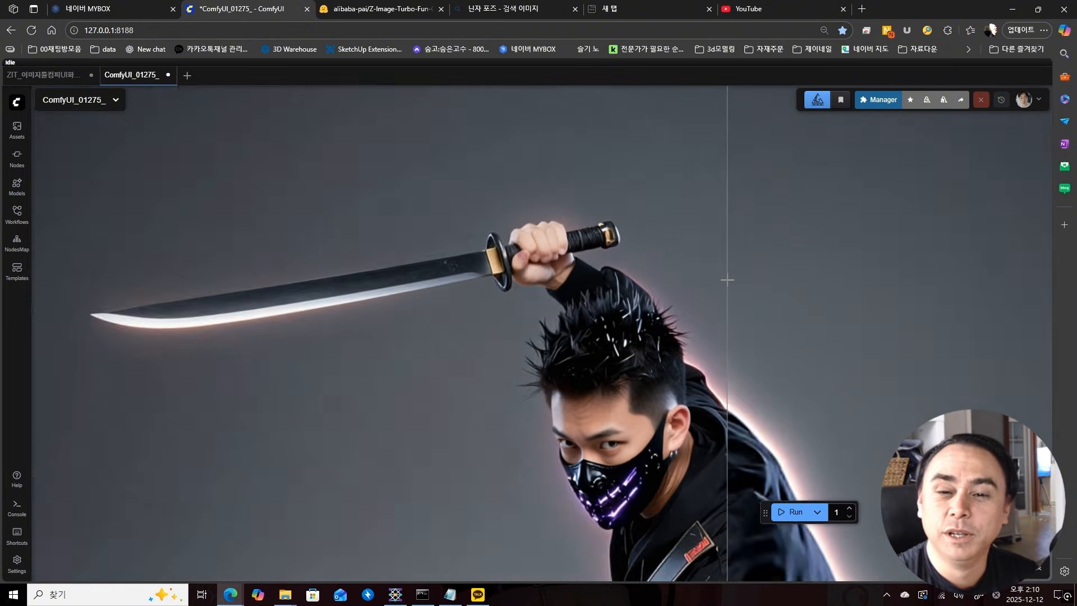
pyautogui.scroll(-3, 746, 274)
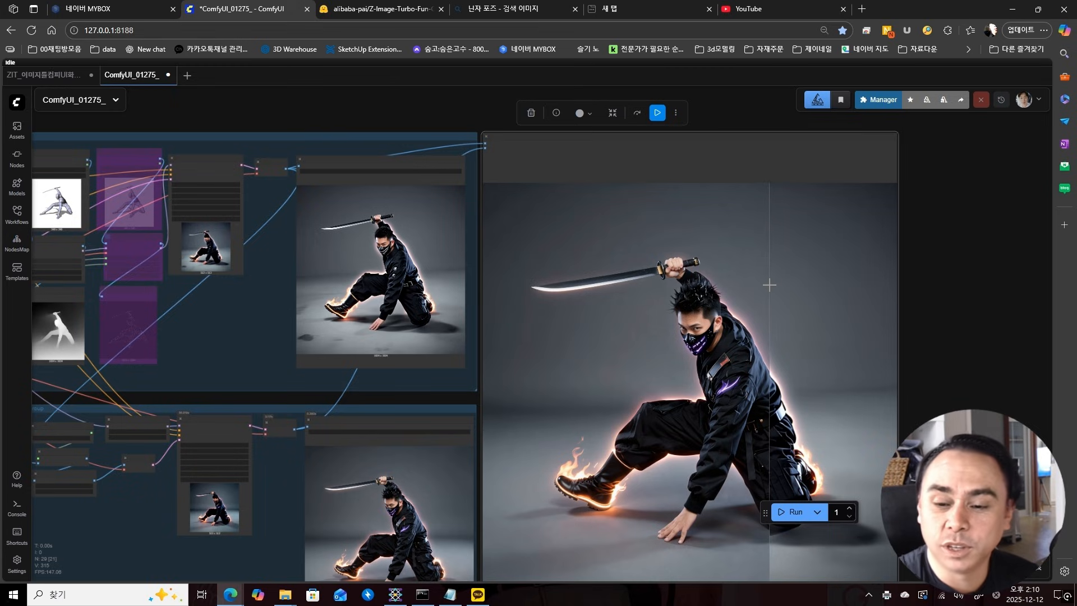
pyautogui.scroll(-2, 840, 344)
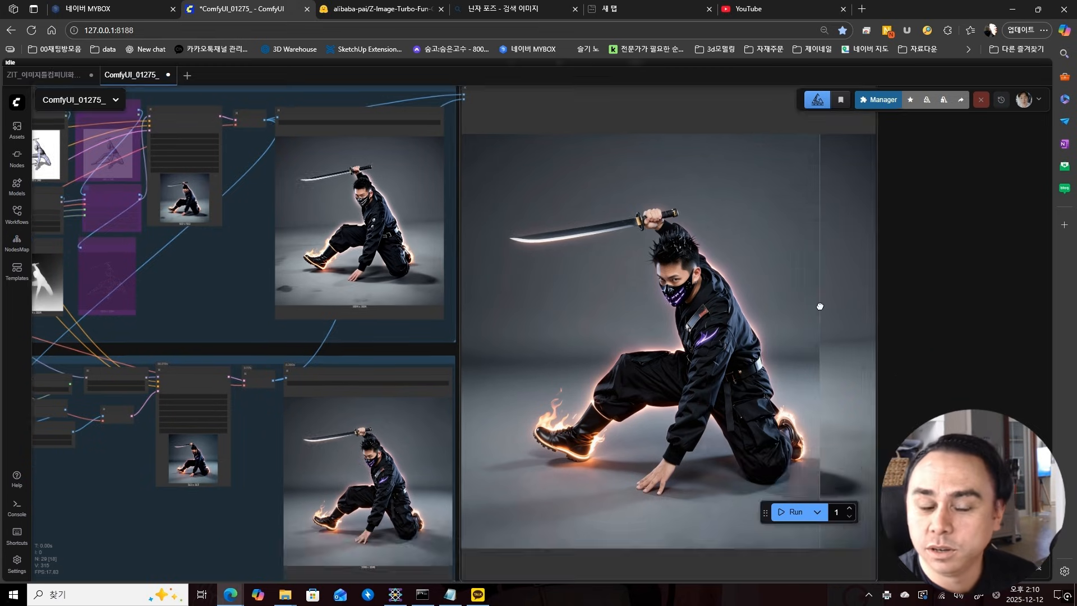
pyautogui.scroll(-3, 837, 340)
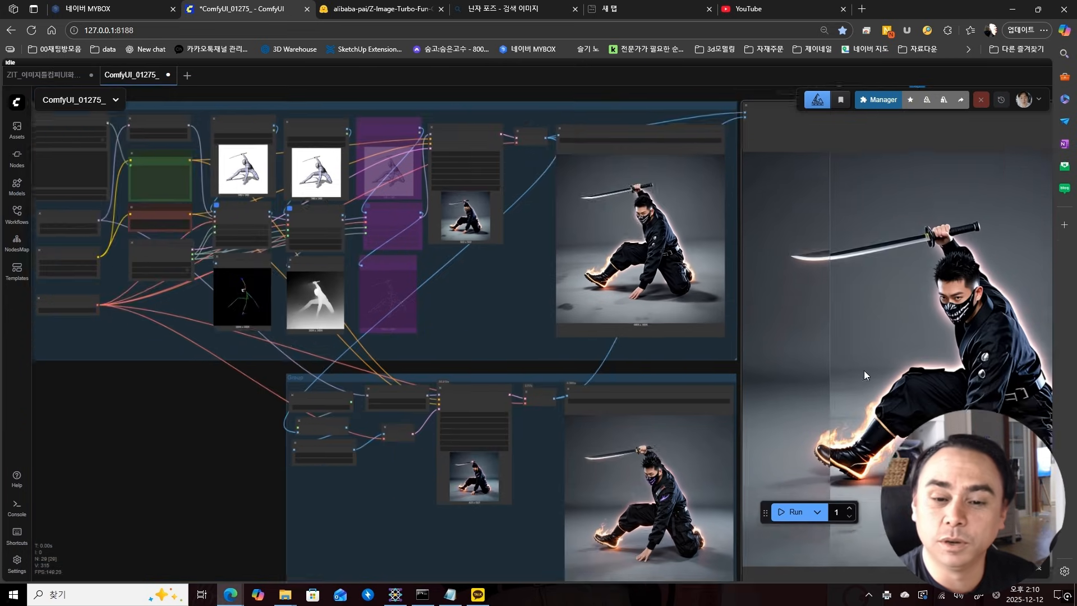
# - Examine the newly generated dark-background ninja image and review the whole workflow
pyautogui.scroll(5, 529, 297)
pyautogui.moveTo(547, 260); pyautogui.dragTo(574, 261)
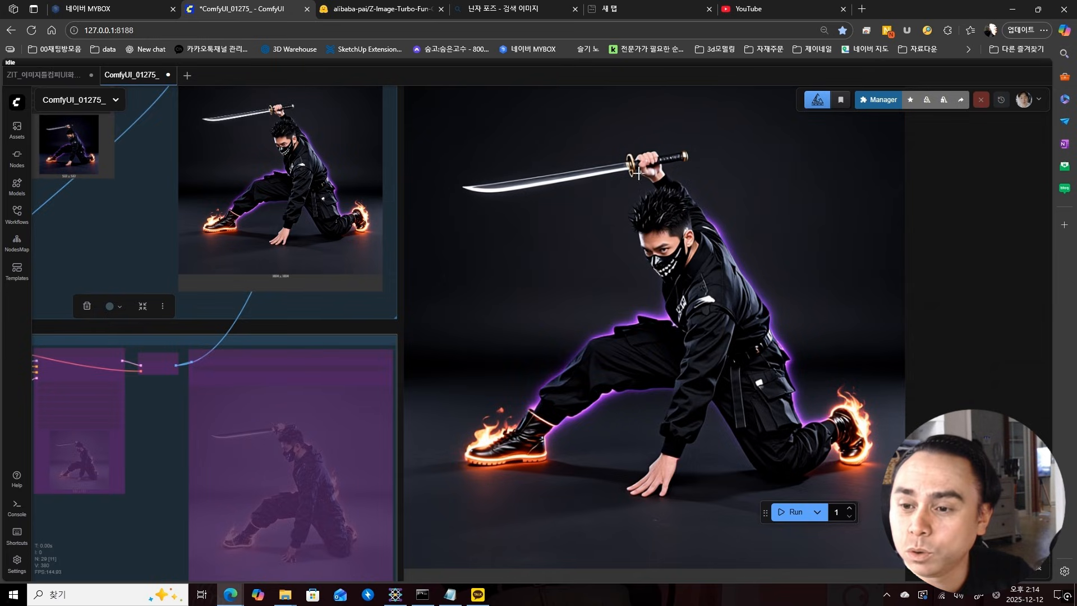
pyautogui.scroll(7, 638, 174)
pyautogui.scroll(-8, 702, 202)
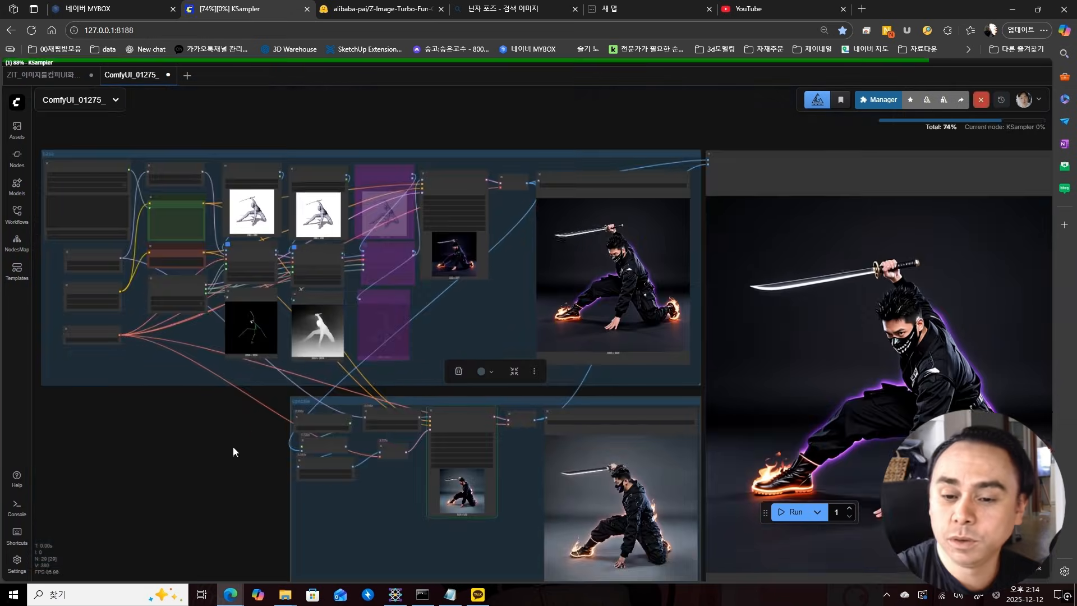
# - Add a Fast Groups Bypasser (rgthree) node in the empty canvas area beside the upscale group
pyautogui.rightClick(526, 400)
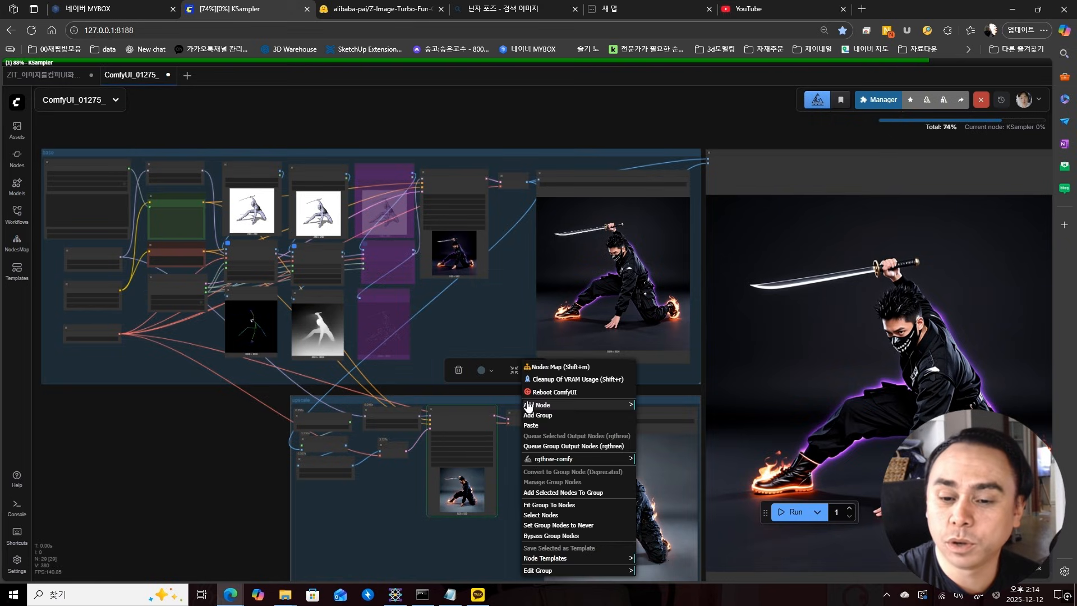
pyautogui.click(507, 379)
pyautogui.moveTo(181, 417); pyautogui.dragTo(291, 394)
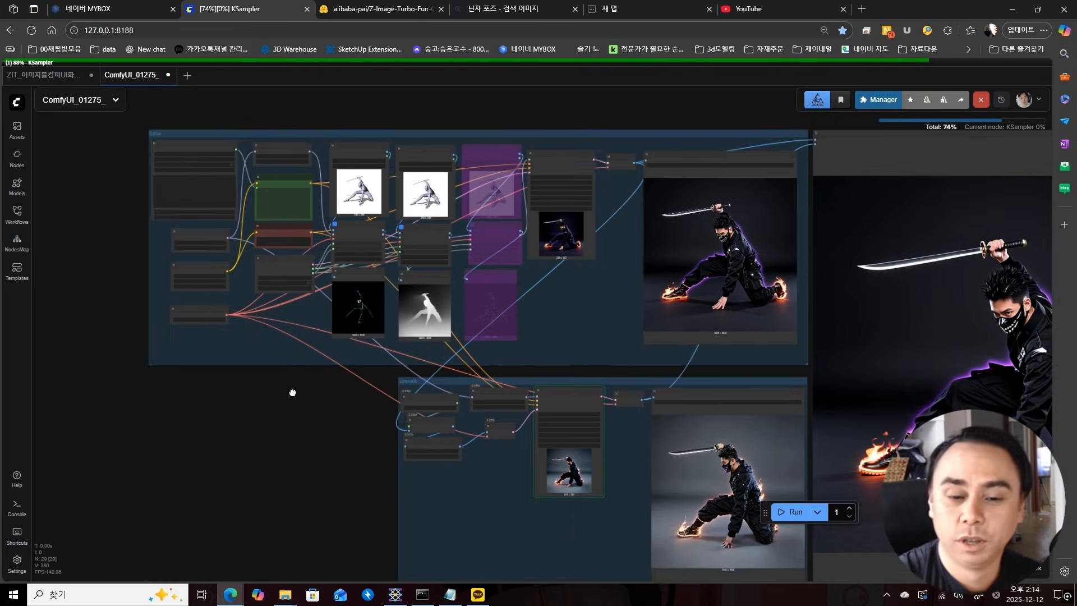
pyautogui.doubleClick(293, 398)
pyautogui.write('group')
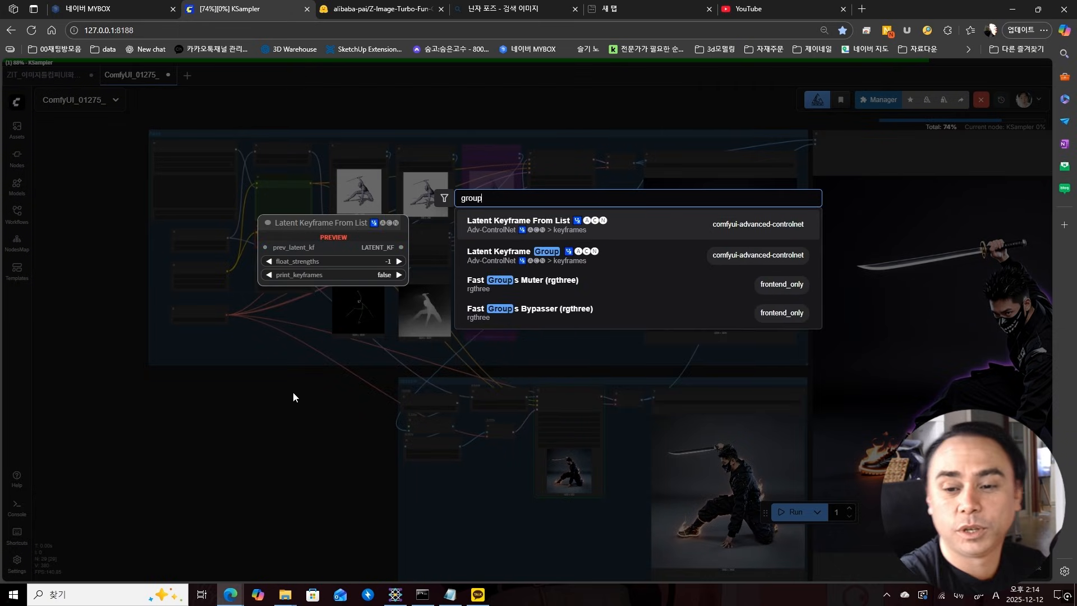
pyautogui.click(550, 320)
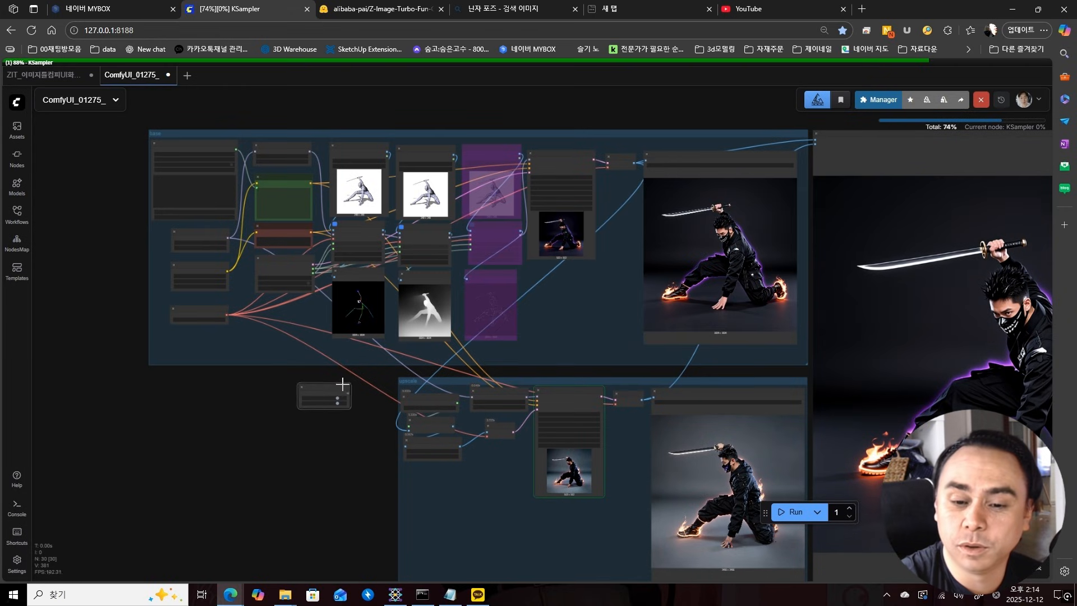
# - Colour the Fast Groups Bypasser node yellow
pyautogui.scroll(5, 375, 378)
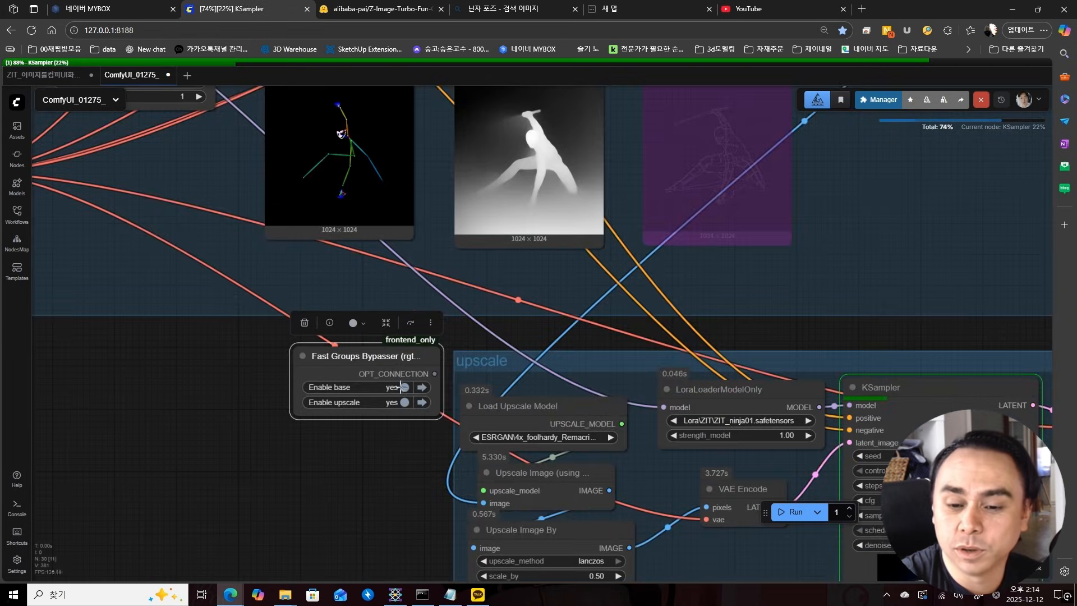
pyautogui.click(359, 331)
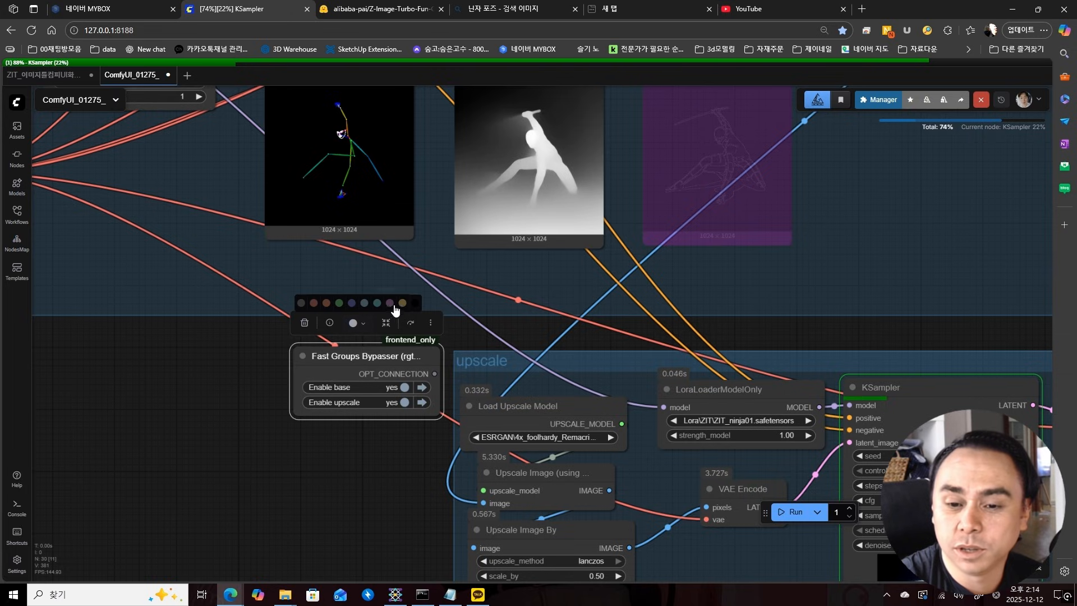
pyautogui.click(396, 311)
pyautogui.scroll(-5, 337, 370)
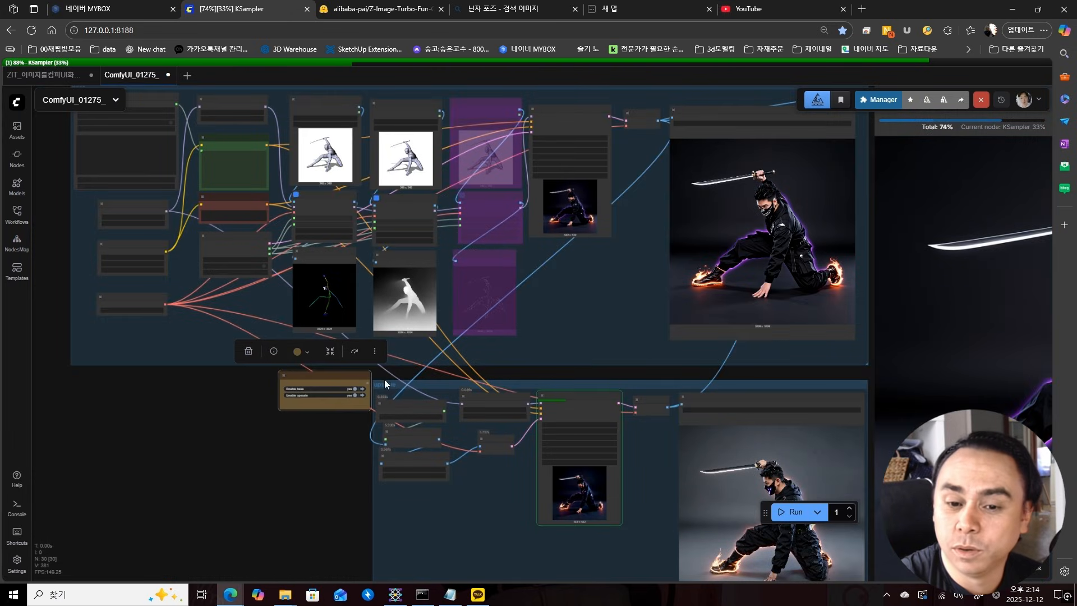
# - Disable the upscale group and enable it again with the Fast Groups Bypasser node
pyautogui.scroll(5, 342, 404)
pyautogui.click(365, 384)
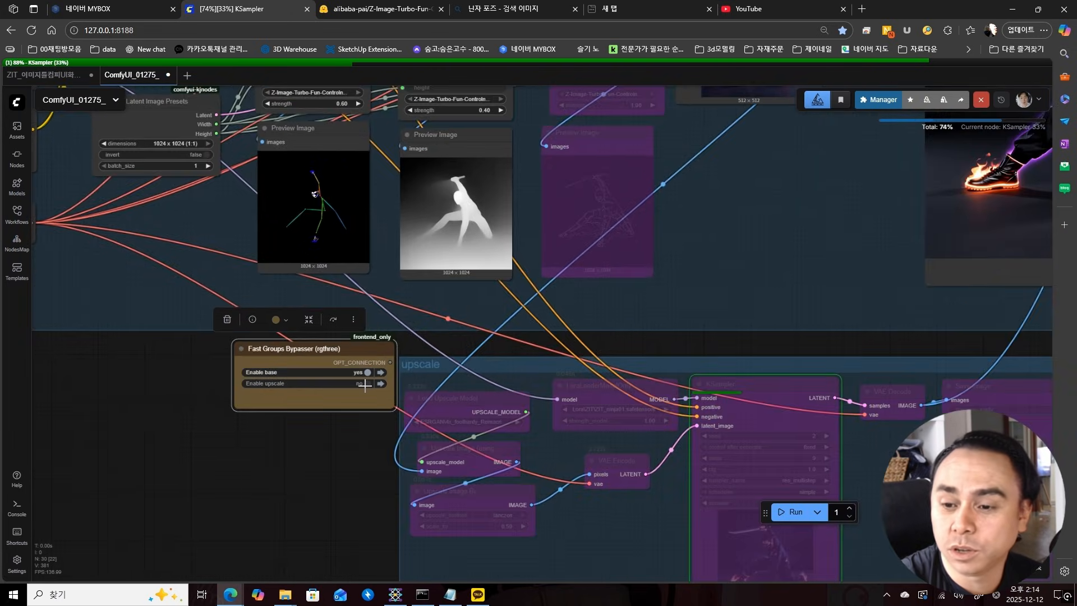
pyautogui.click(365, 384)
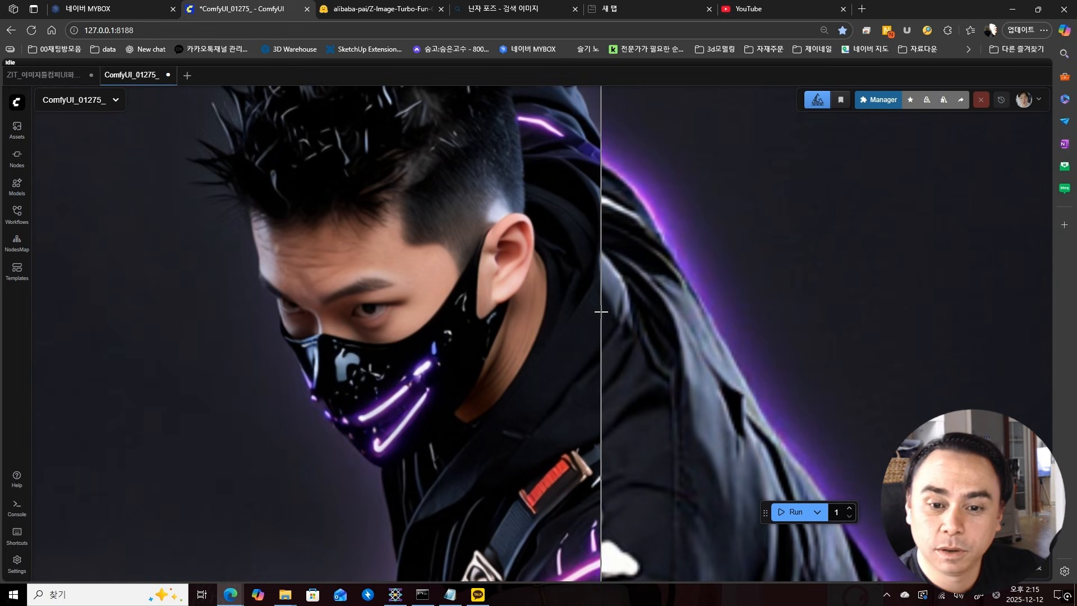
# - Compare the dark-background ninja images from both stages in Image Comparer, examining the face, mask, sword and jacket
pyautogui.scroll(-5, 601, 312)
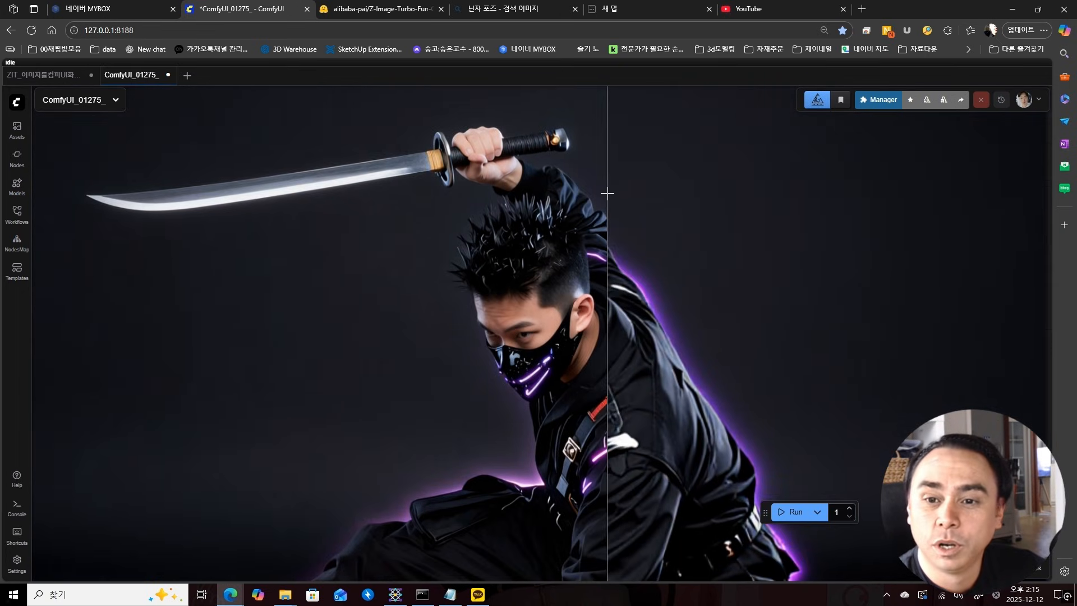
pyautogui.scroll(2, 606, 149)
pyautogui.scroll(-2, 637, 183)
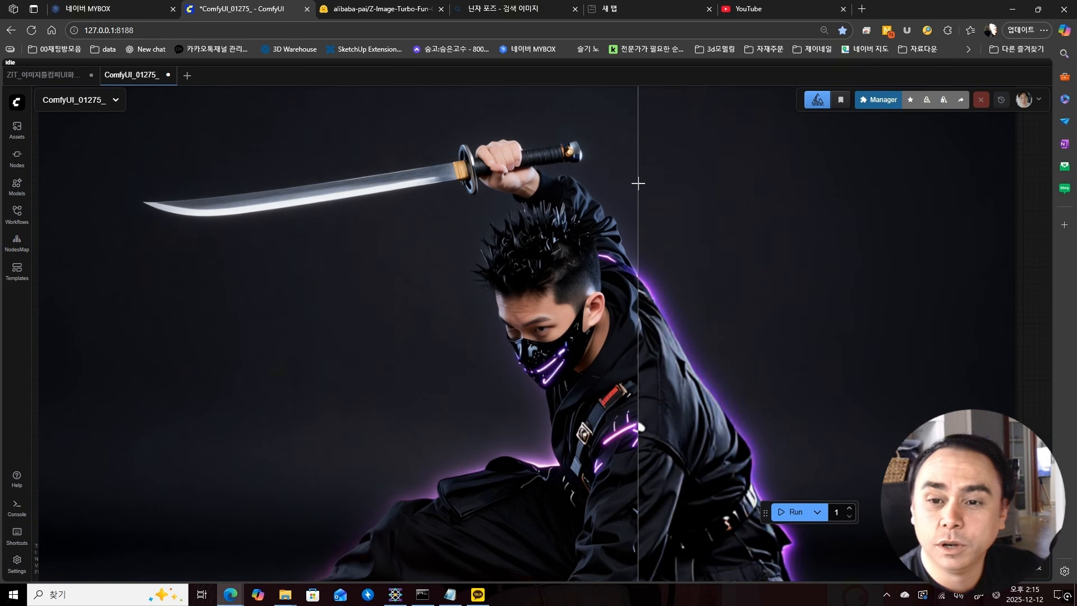
pyautogui.scroll(-5, 637, 183)
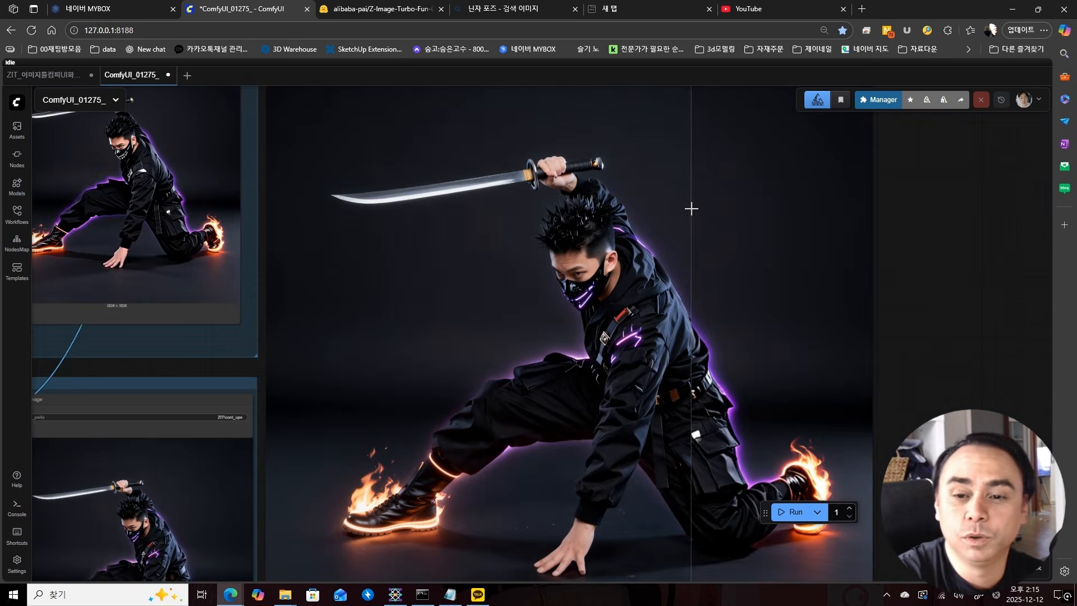
pyautogui.scroll(-2, 692, 206)
pyautogui.scroll(-4, 618, 205)
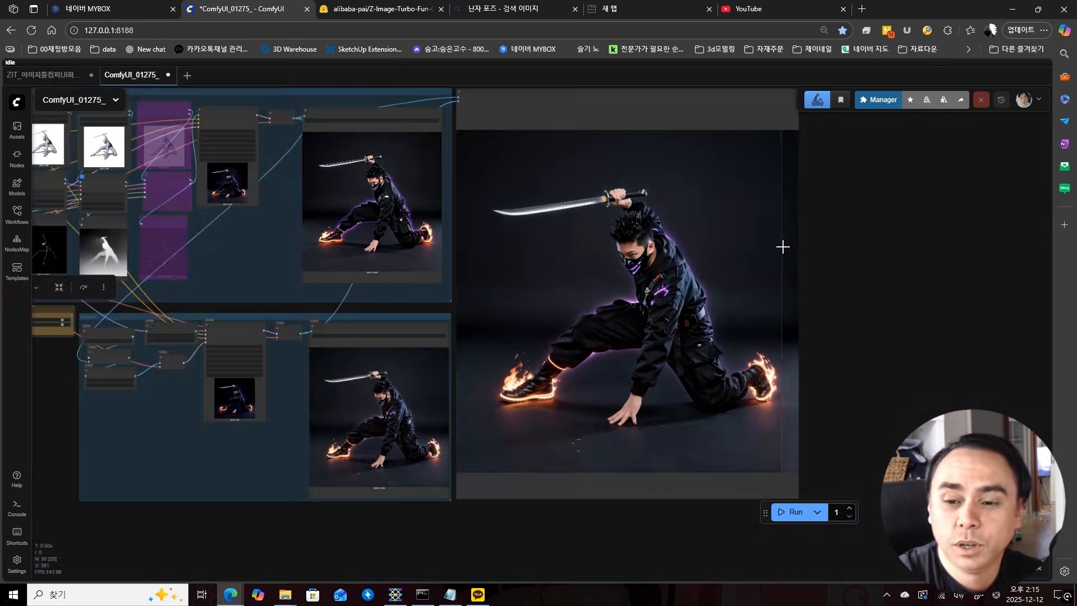
pyautogui.scroll(4, 324, 379)
pyautogui.scroll(4, 324, 380)
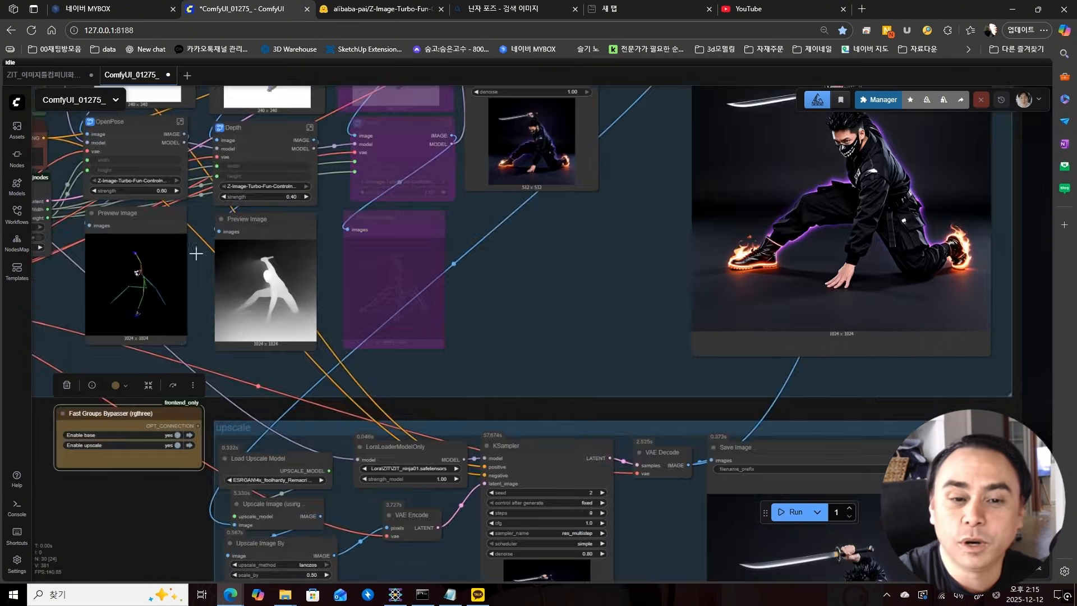
pyautogui.scroll(-3, 606, 436)
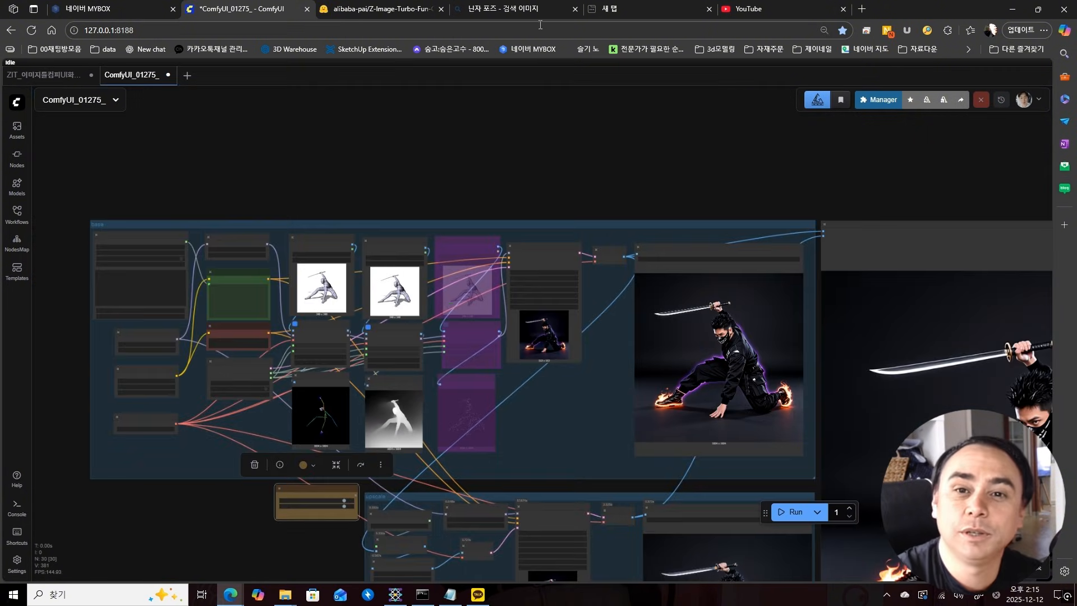
# - Switch to the Bing ninja pose image results, open the "The Blind Ninja" pose photo and copy the image
pyautogui.click(513, 8)
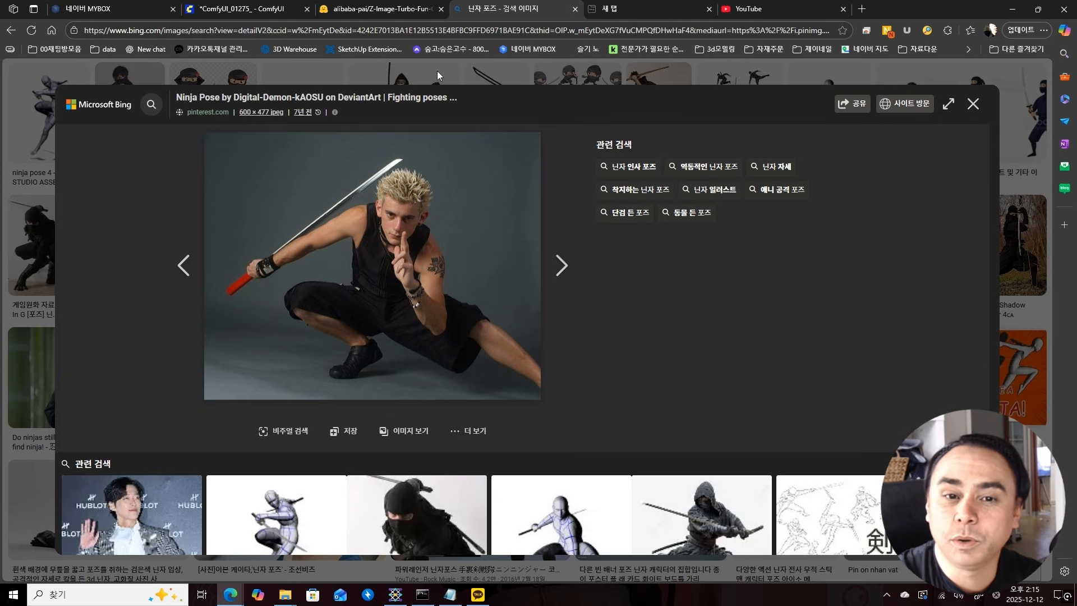
pyautogui.click(436, 71)
pyautogui.scroll(2, 516, 338)
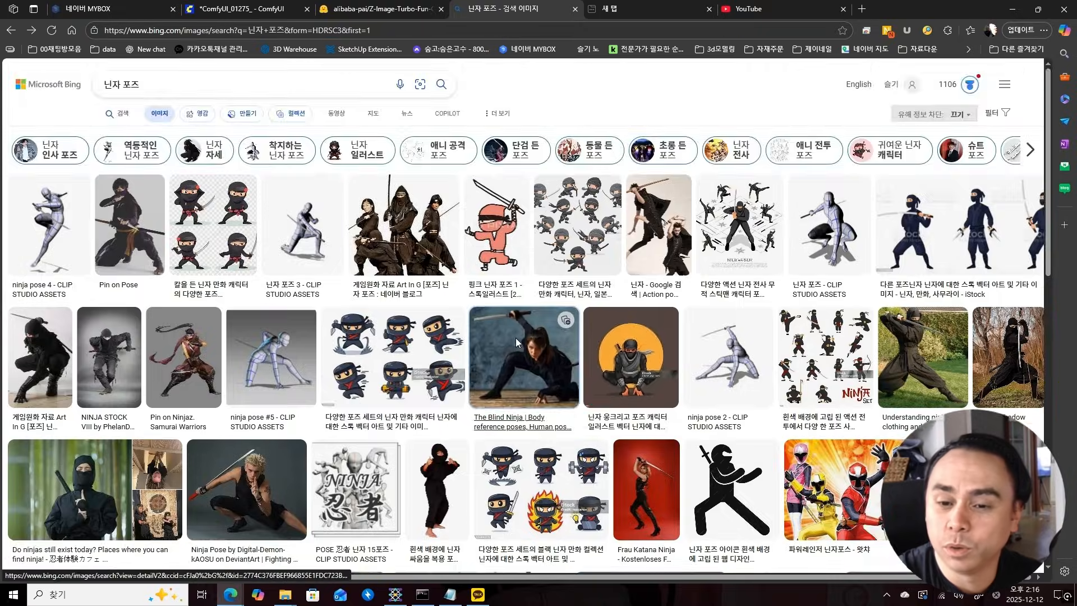
pyautogui.click(516, 338)
pyautogui.rightClick(365, 250)
pyautogui.click(489, 308)
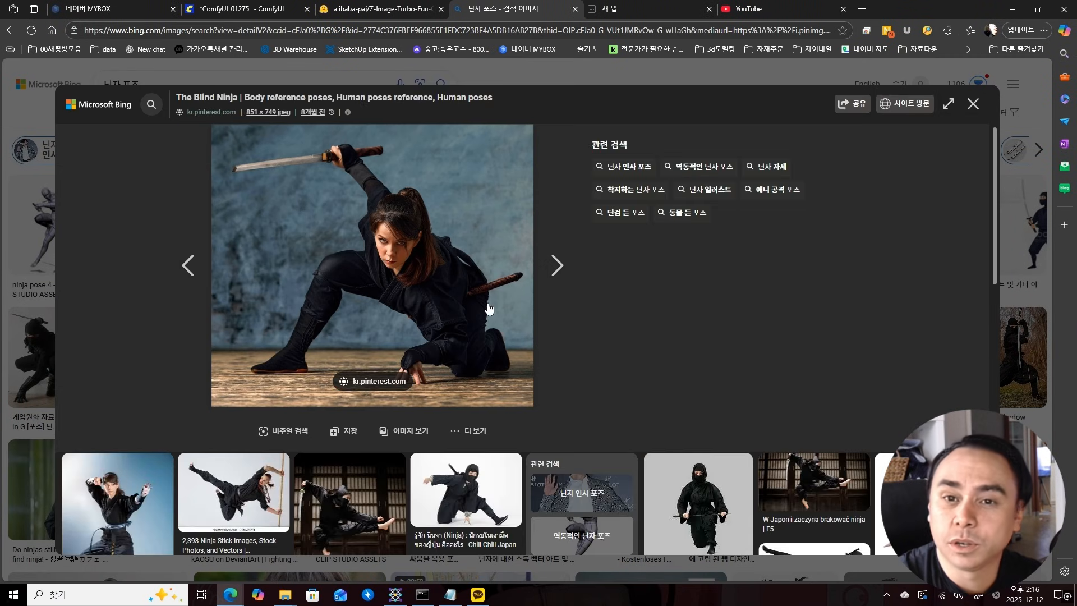
# - Return to ComfyUI and paste the copied pose photo into the Load Image node above OpenPose
pyautogui.click(278, 7)
pyautogui.scroll(6, 213, 345)
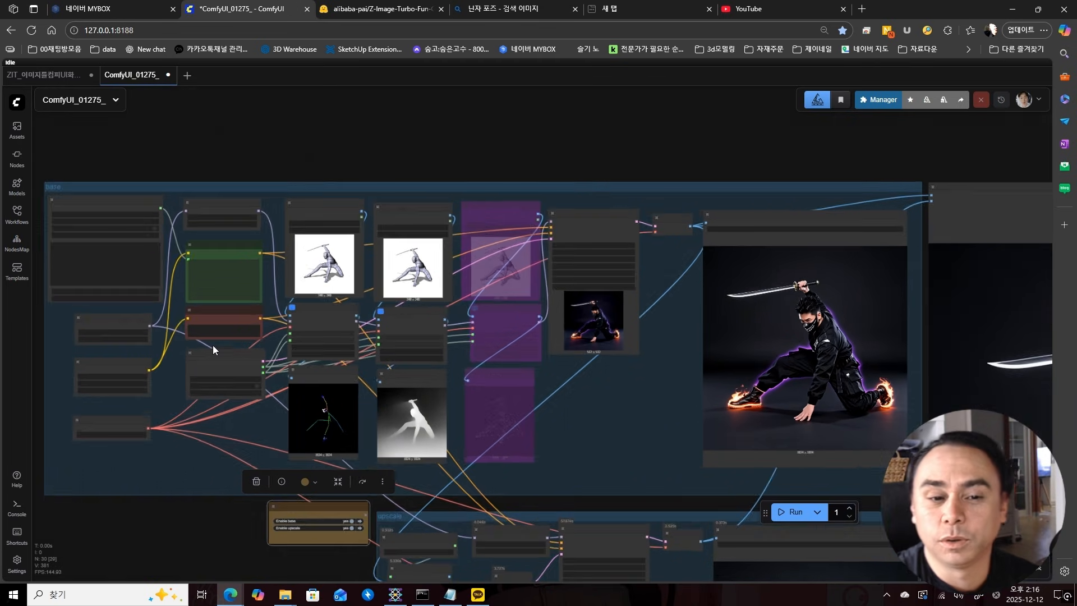
pyautogui.click(408, 201)
pyautogui.hotkey('ctrl', 'v')
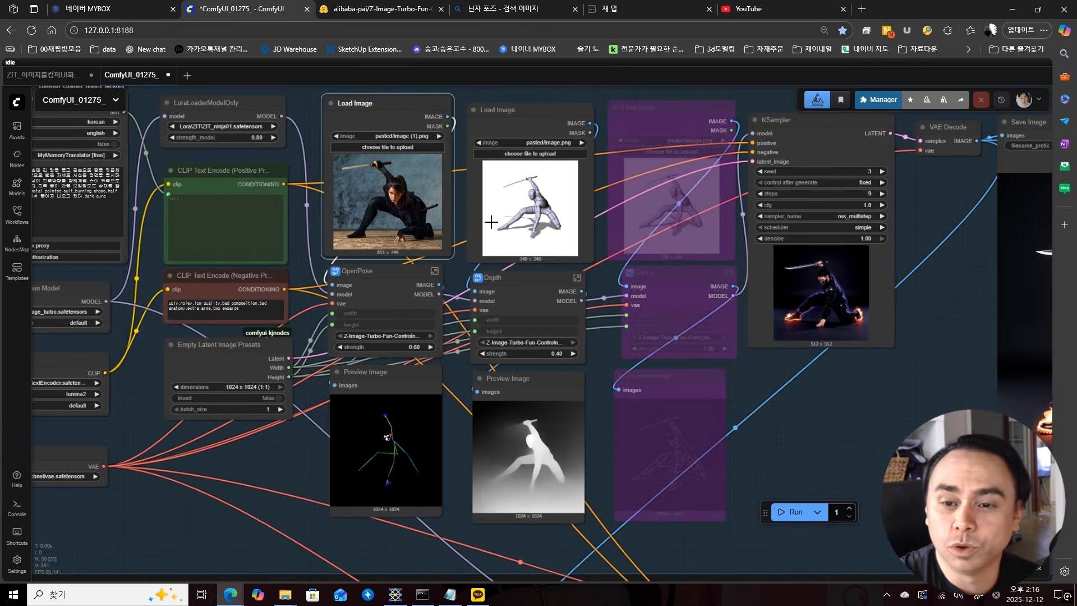
# - Bypass the Depth node with its Load Image and Preview Image nodes, and set the OpenPose strength to 1
pyautogui.moveTo(568, 108); pyautogui.dragTo(546, 430)
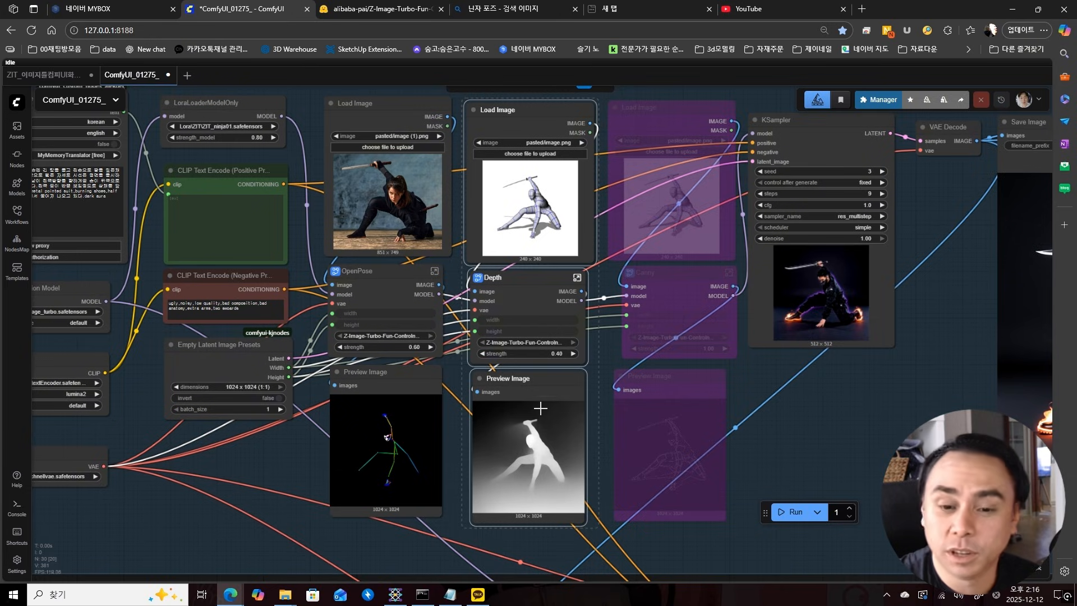
pyautogui.hotkey('ctrl', 'b')
pyautogui.moveTo(443, 346); pyautogui.dragTo(564, 338)
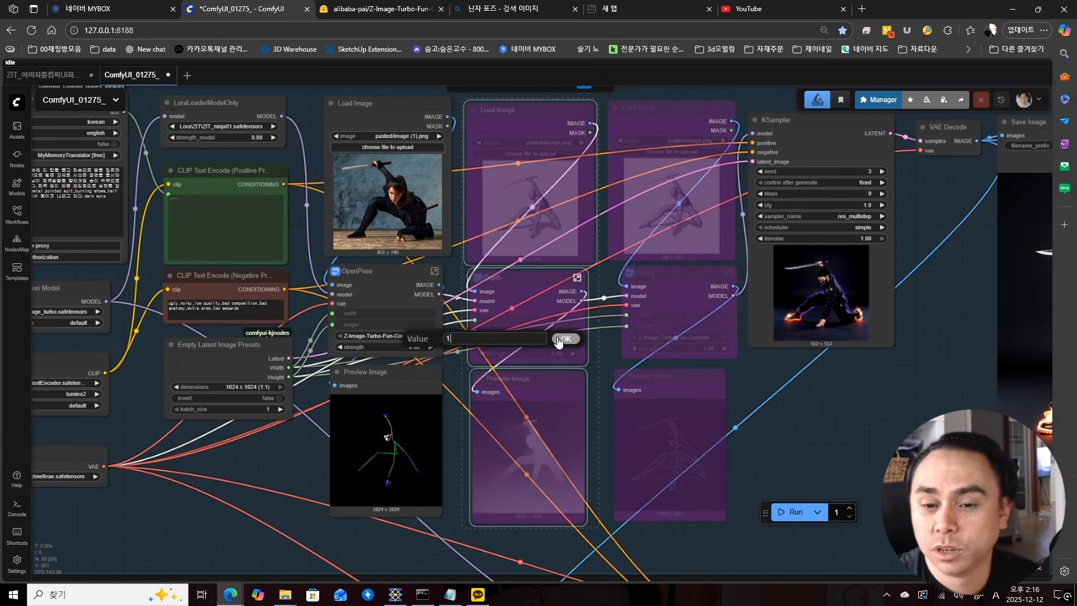
# - Run the workflow with the new OpenPose reference and set the base group's LoraLoaderModelOnly strength_model to 1
pyautogui.scroll(-10, 714, 440)
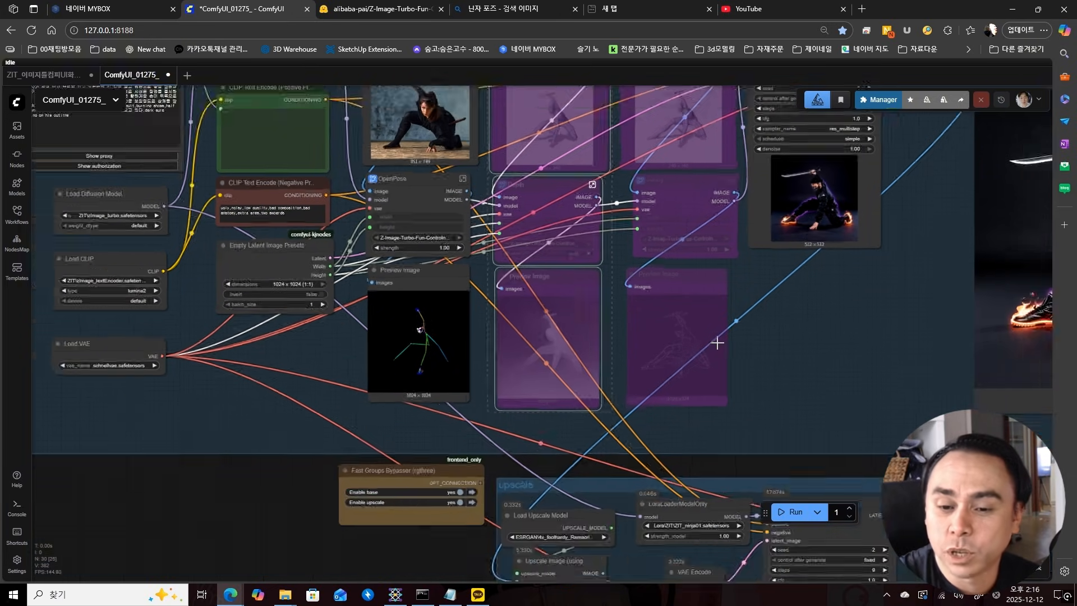
pyautogui.hotkey('ctrl', 'Return')
pyautogui.scroll(6, 457, 345)
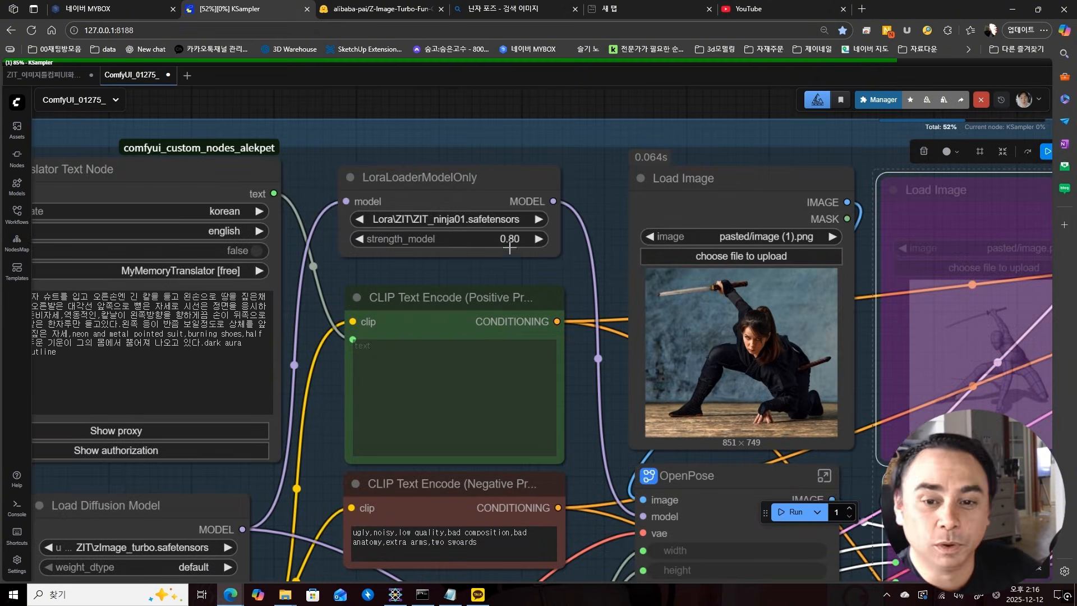
pyautogui.click(508, 239)
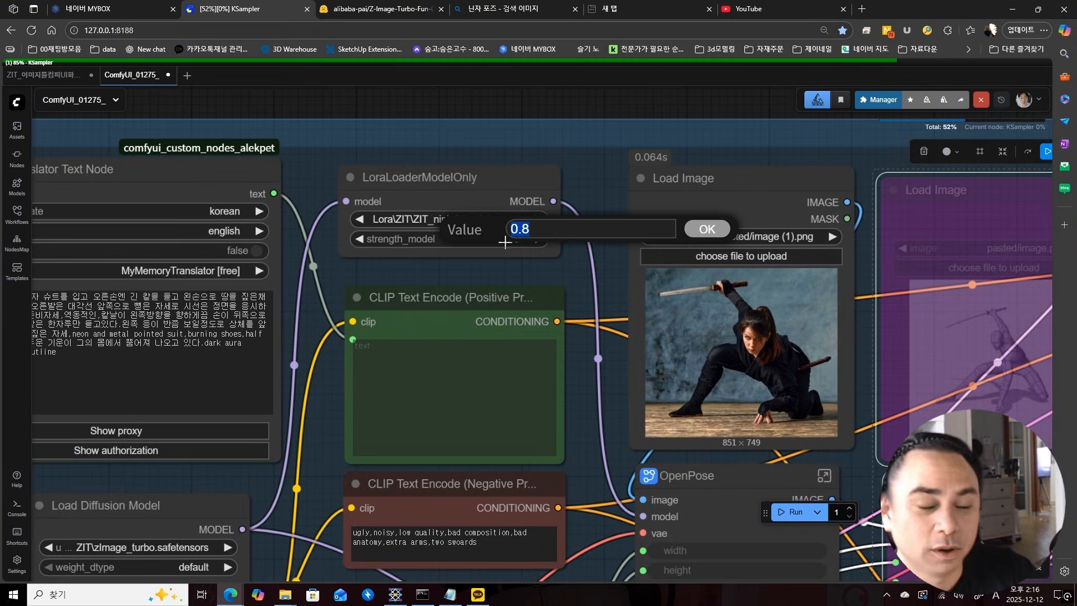
pyautogui.click(715, 232)
# - Lower the denoise of the KSampler in the upscale group to 0.50
pyautogui.scroll(-5, 574, 274)
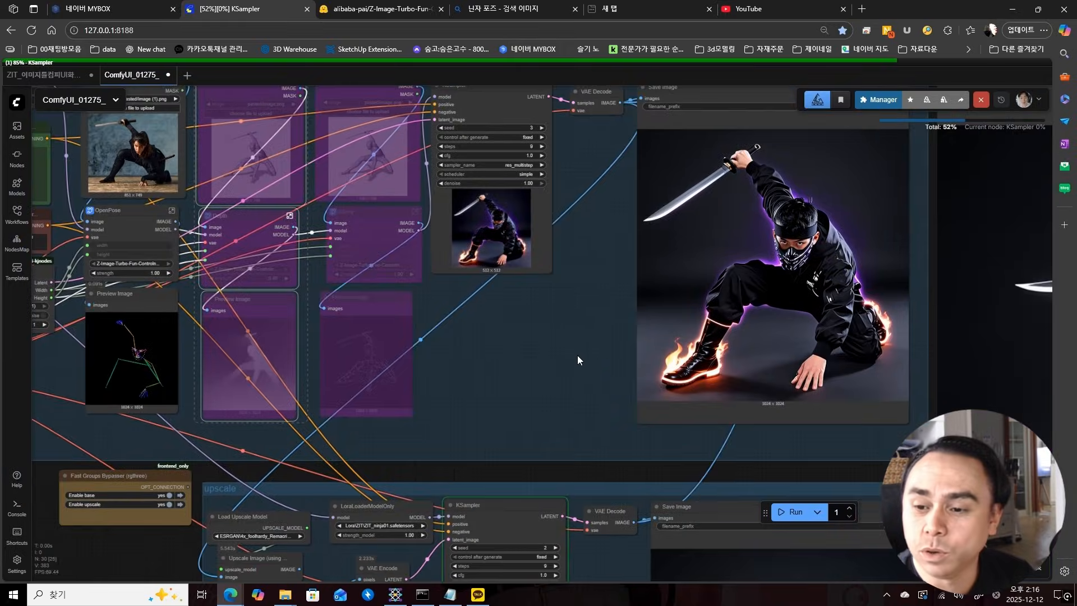
pyautogui.scroll(-5, 587, 399)
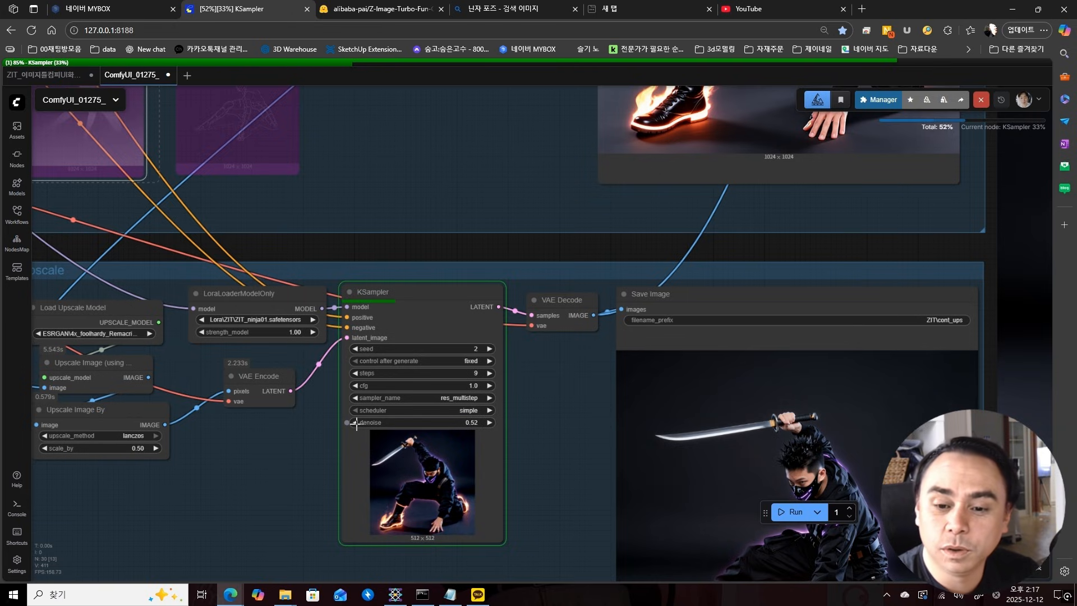
pyautogui.click(355, 422)
pyautogui.click(355, 423)
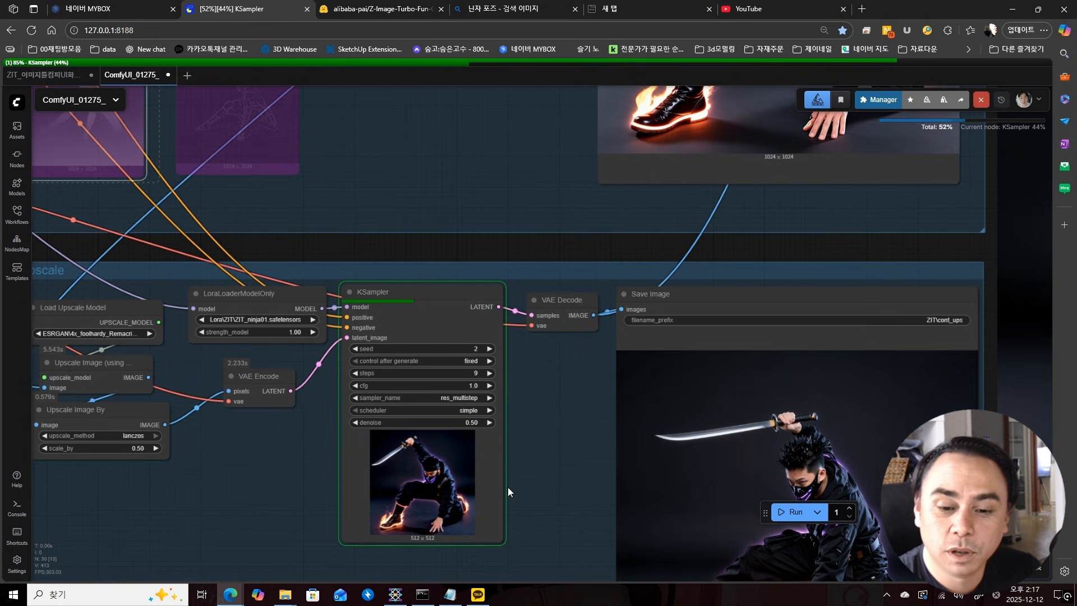
# - Compare the crouching ninja's base and upscaled images in Image Comparer, examining the face, mask, sword, hand and burning shoes
pyautogui.moveTo(549, 451); pyautogui.dragTo(631, 485)
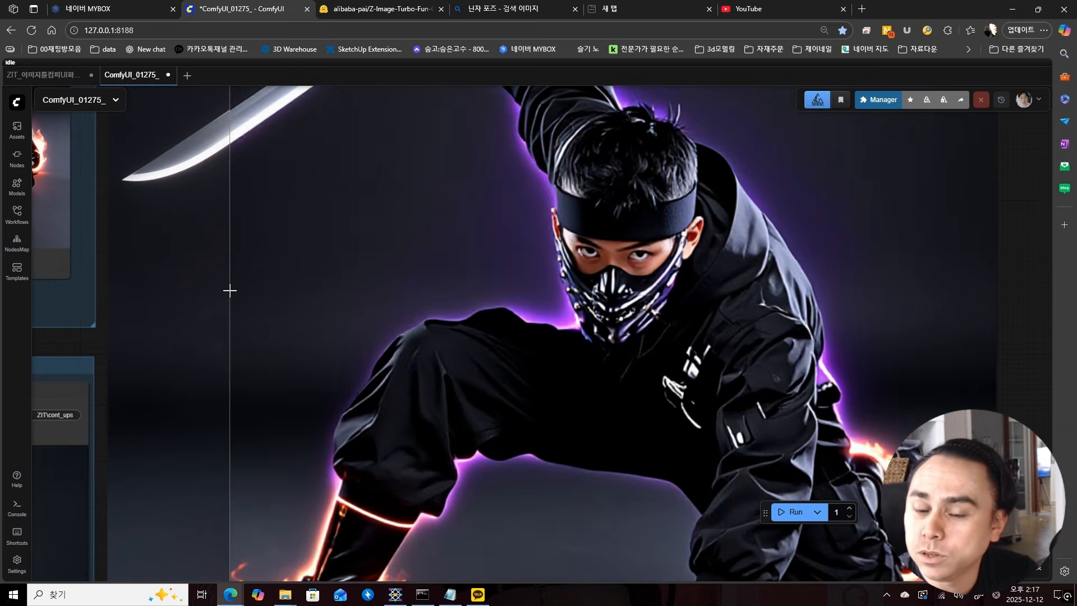
pyautogui.moveTo(270, 296); pyautogui.dragTo(251, 450)
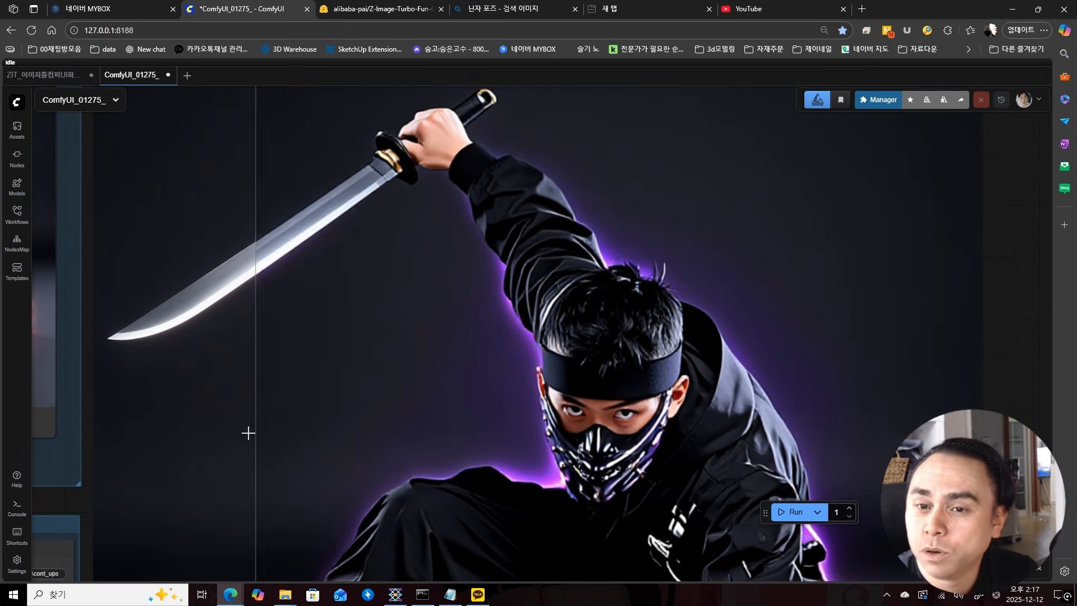
pyautogui.moveTo(251, 414); pyautogui.dragTo(245, 452)
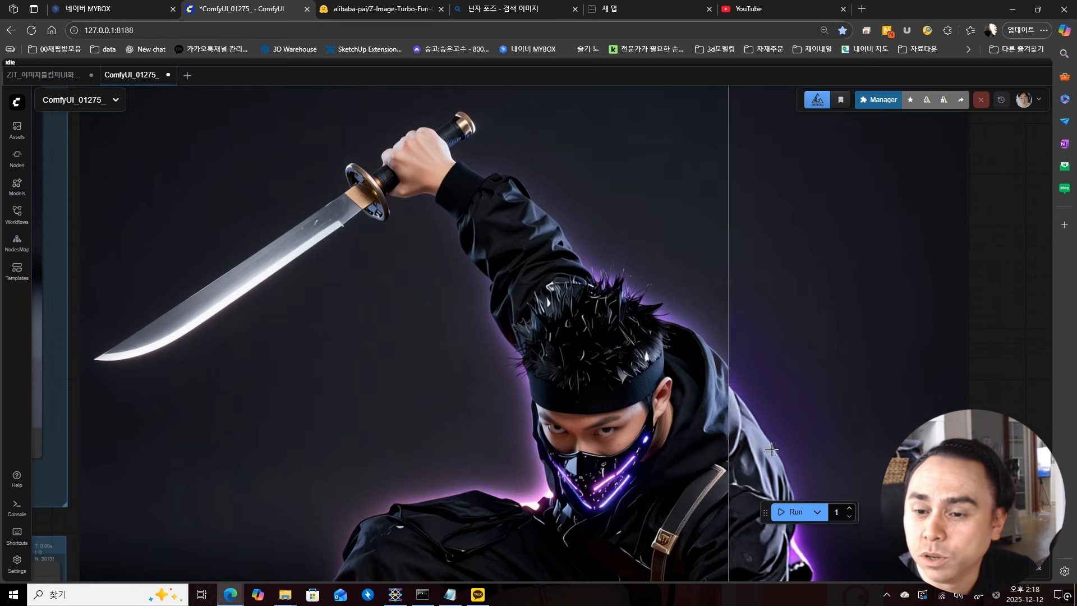
pyautogui.scroll(5, 730, 292)
pyautogui.scroll(-5, 721, 319)
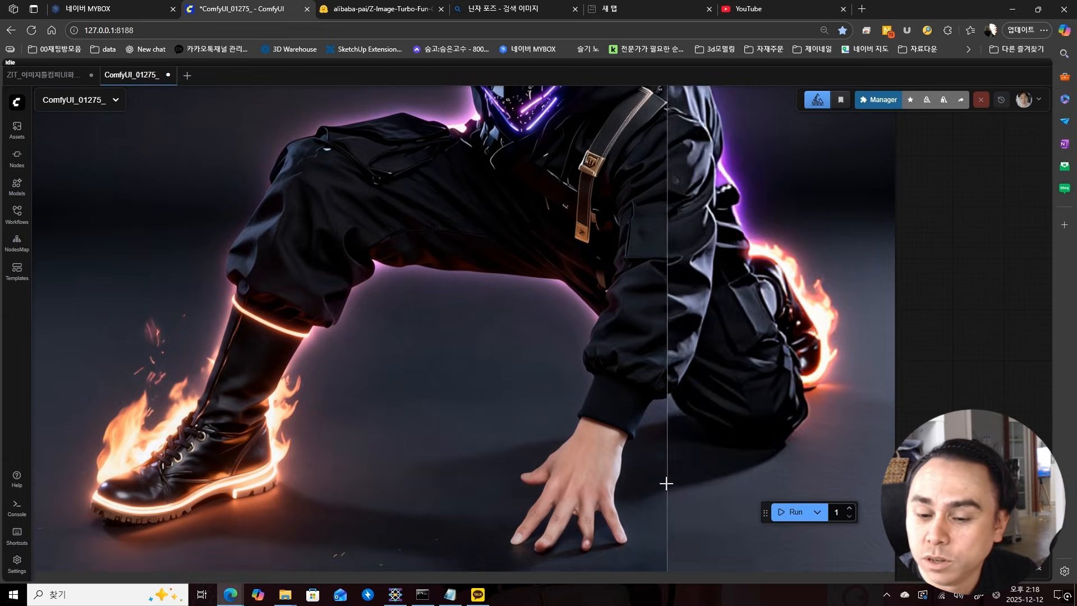
pyautogui.scroll(5, 639, 505)
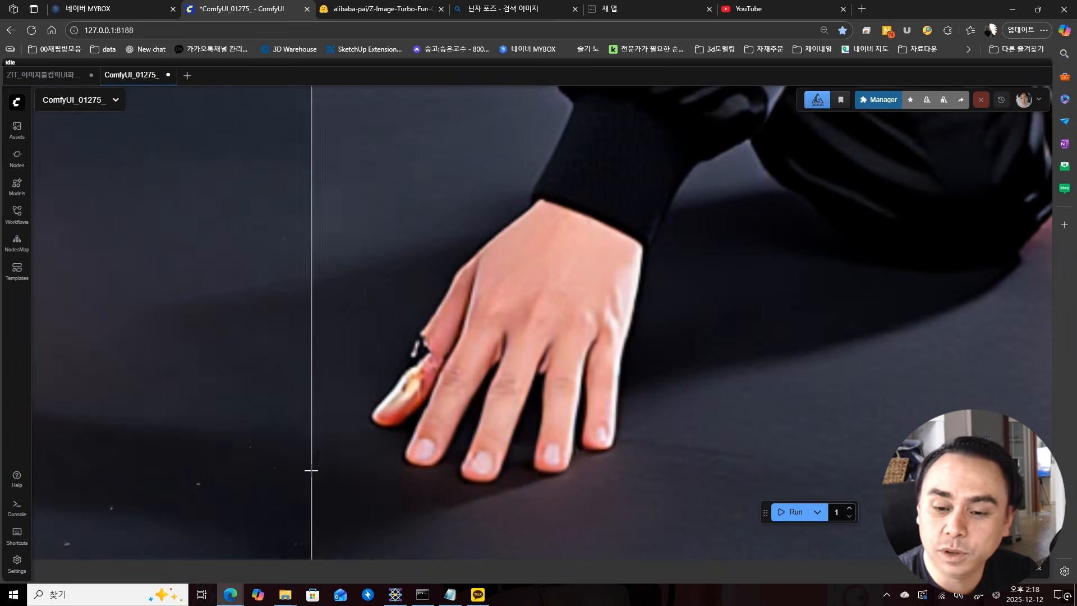
pyautogui.scroll(-5, 772, 412)
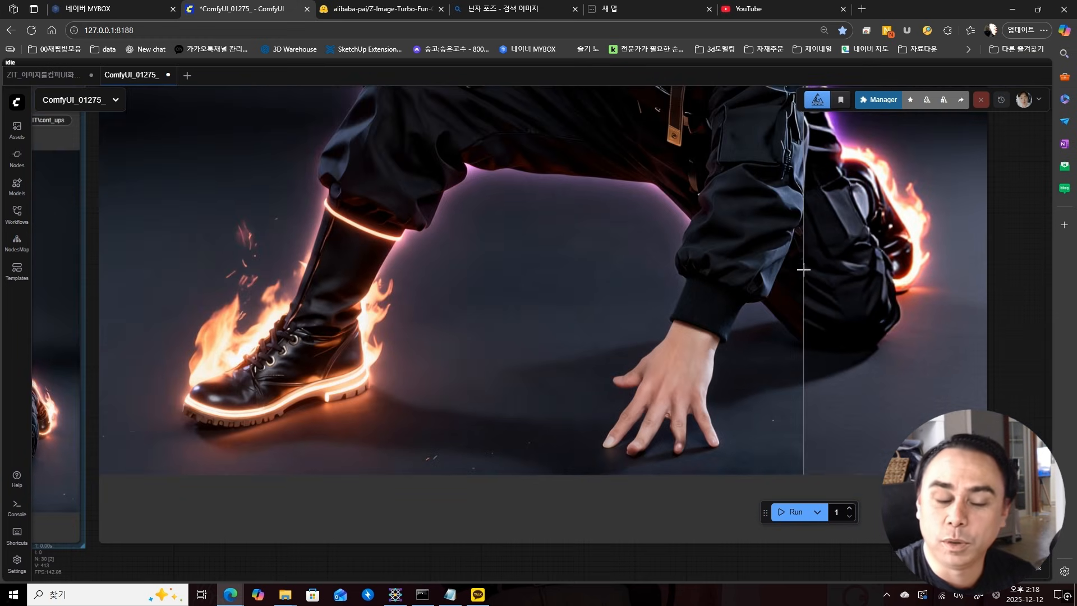
pyautogui.scroll(-3, 834, 240)
pyautogui.scroll(-5, 835, 239)
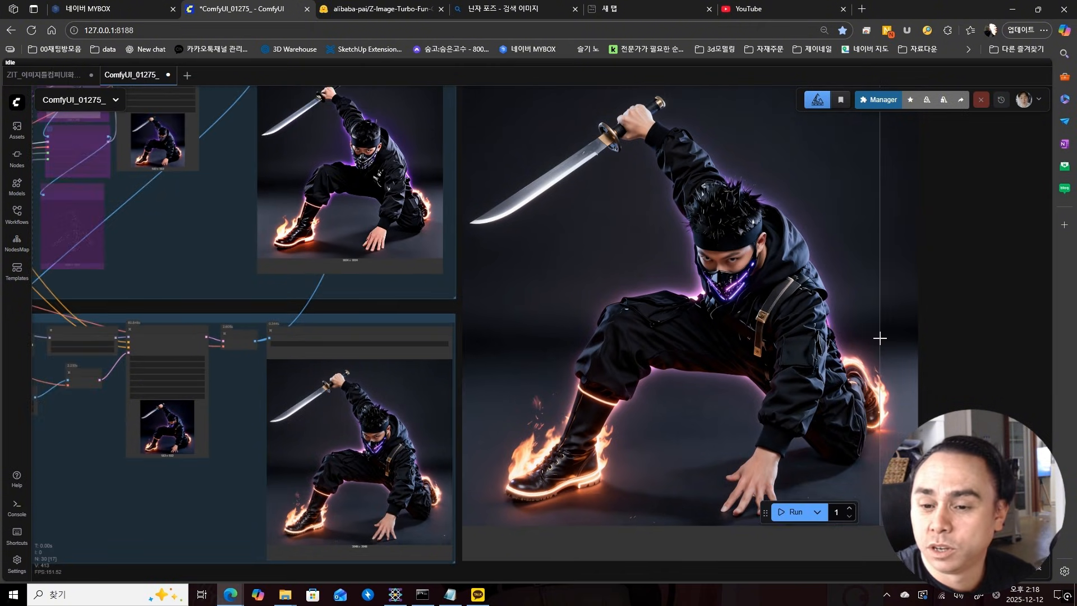
pyautogui.scroll(-4, 881, 336)
pyautogui.moveTo(344, 260); pyautogui.dragTo(437, 268)
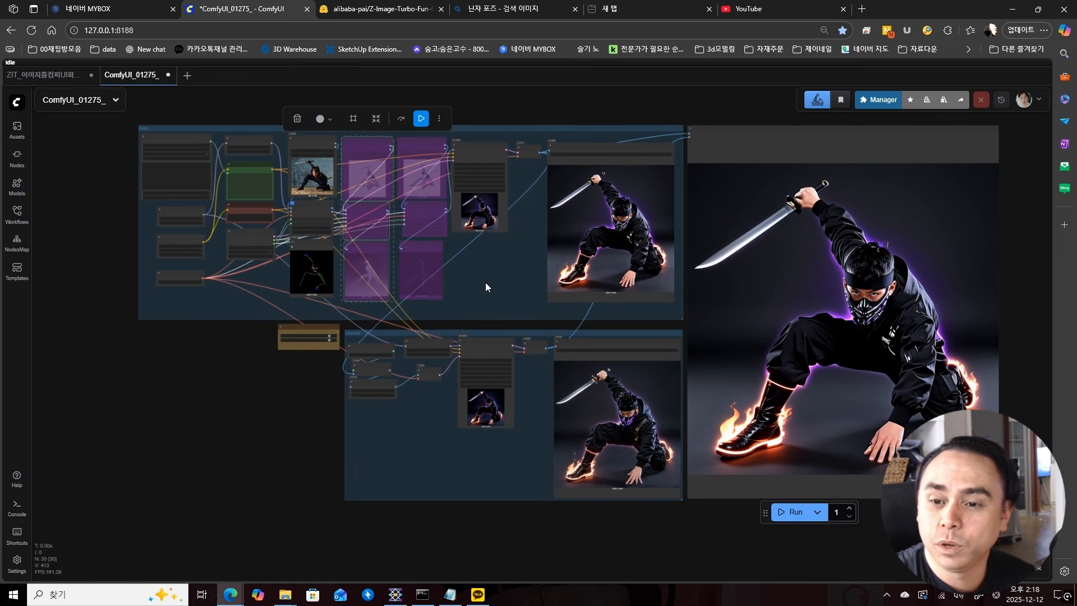
# - Review the base group's three reference Load Image nodes and their OpenPose, Depth and Canny ControlNet chains
pyautogui.scroll(6, 486, 281)
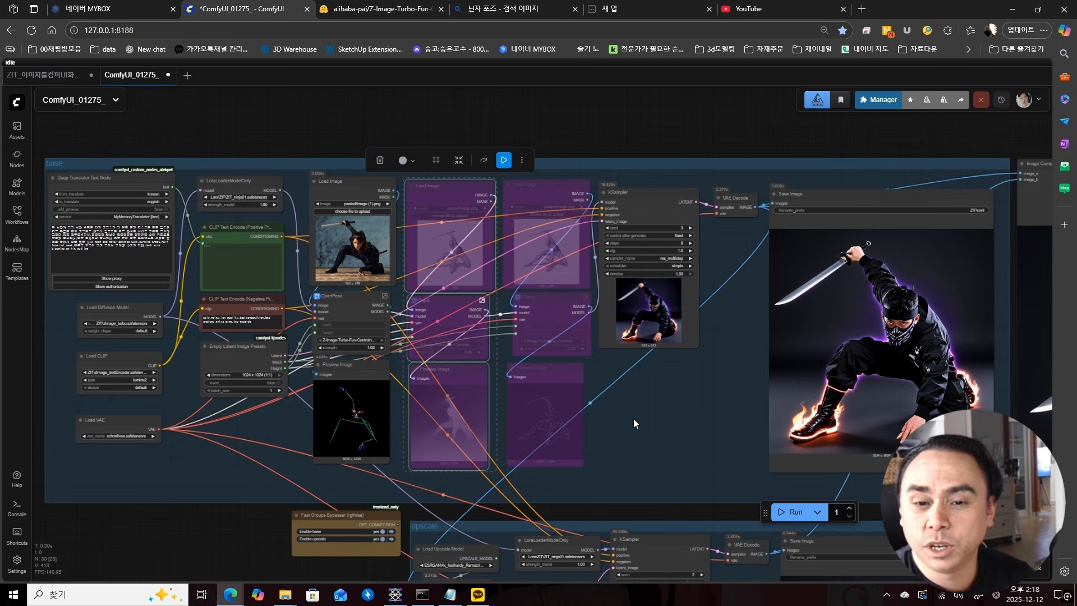
pyautogui.moveTo(634, 419); pyautogui.dragTo(700, 421)
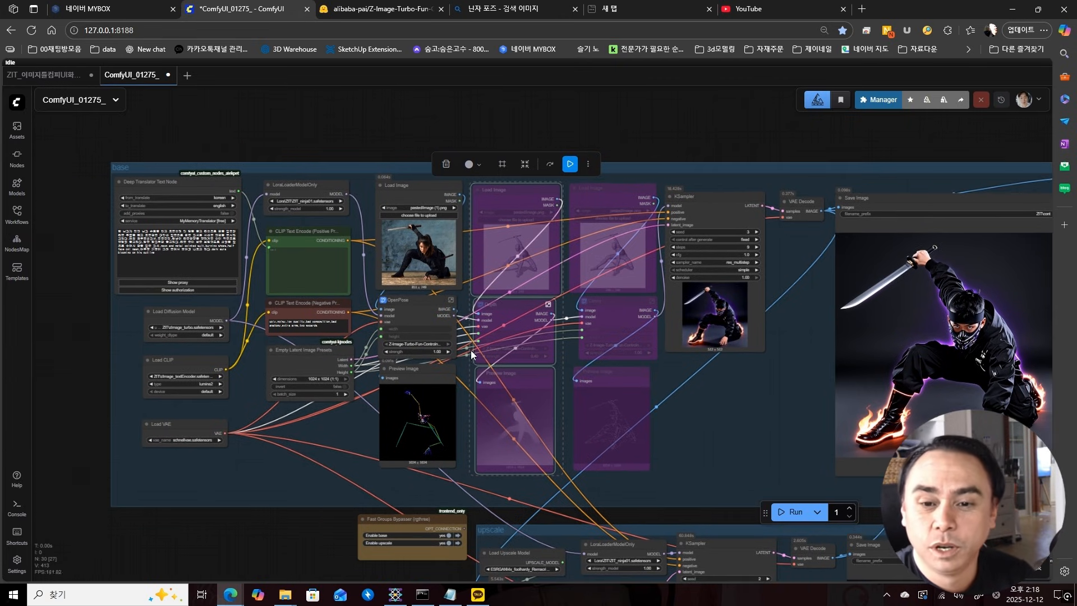
pyautogui.click(422, 187)
pyautogui.click(530, 202)
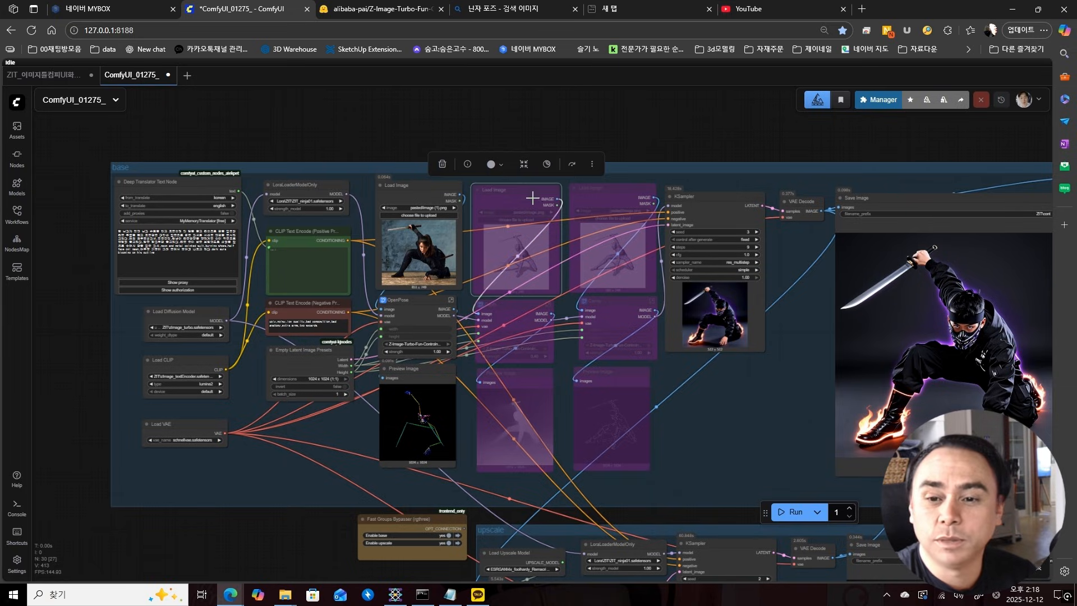
pyautogui.click(620, 190)
pyautogui.scroll(2, 565, 455)
pyautogui.scroll(1, 551, 448)
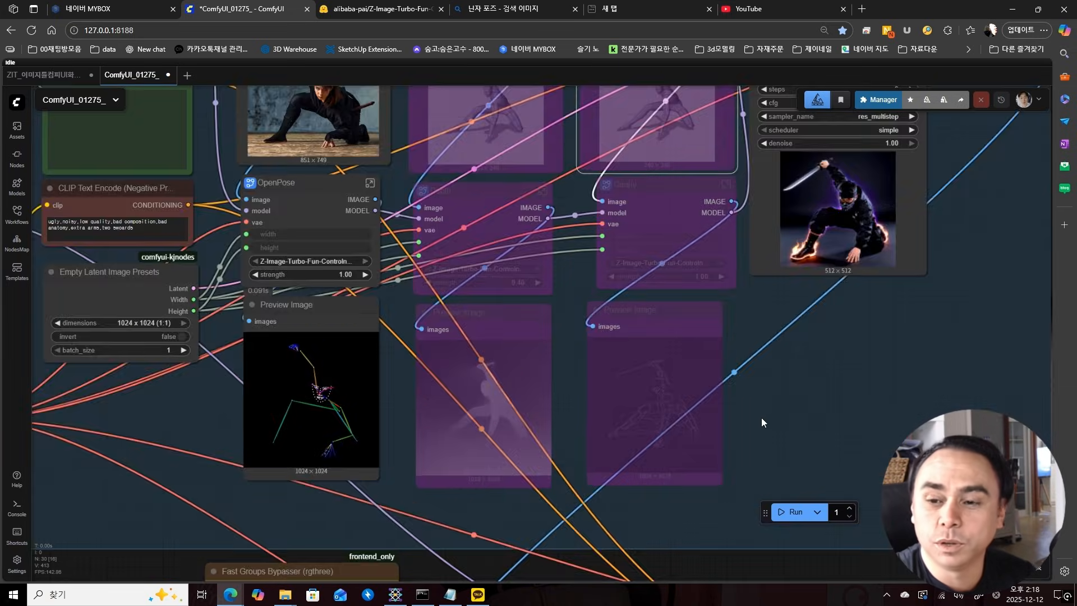
# - Review the upscale group from its sampler to its saved image, and examine the whole workflow layout with both outputs
pyautogui.scroll(-5, 769, 392)
pyautogui.moveTo(773, 383); pyautogui.dragTo(547, 299)
pyautogui.click(500, 240)
pyautogui.click(563, 251)
pyautogui.scroll(4, 547, 350)
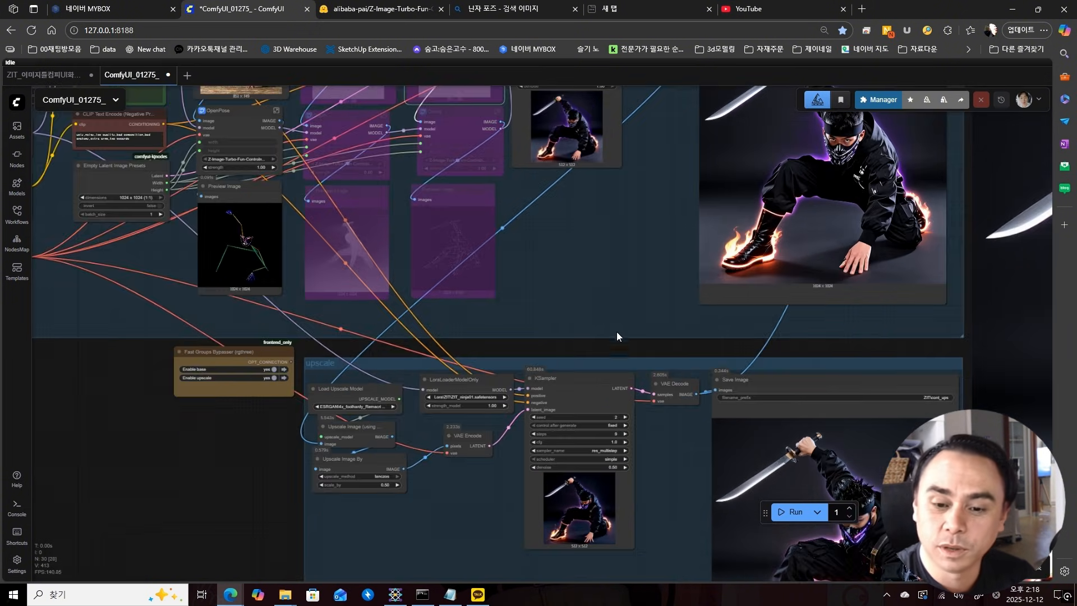
pyautogui.moveTo(617, 335); pyautogui.dragTo(563, 309)
pyautogui.moveTo(701, 294); pyautogui.dragTo(540, 213)
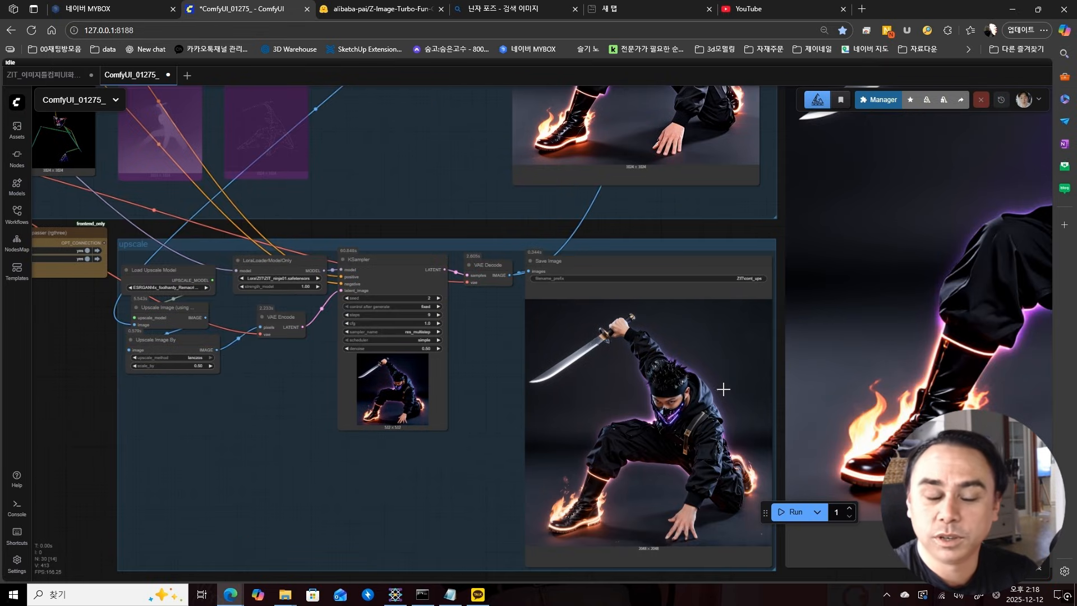
pyautogui.moveTo(550, 256); pyautogui.dragTo(568, 264)
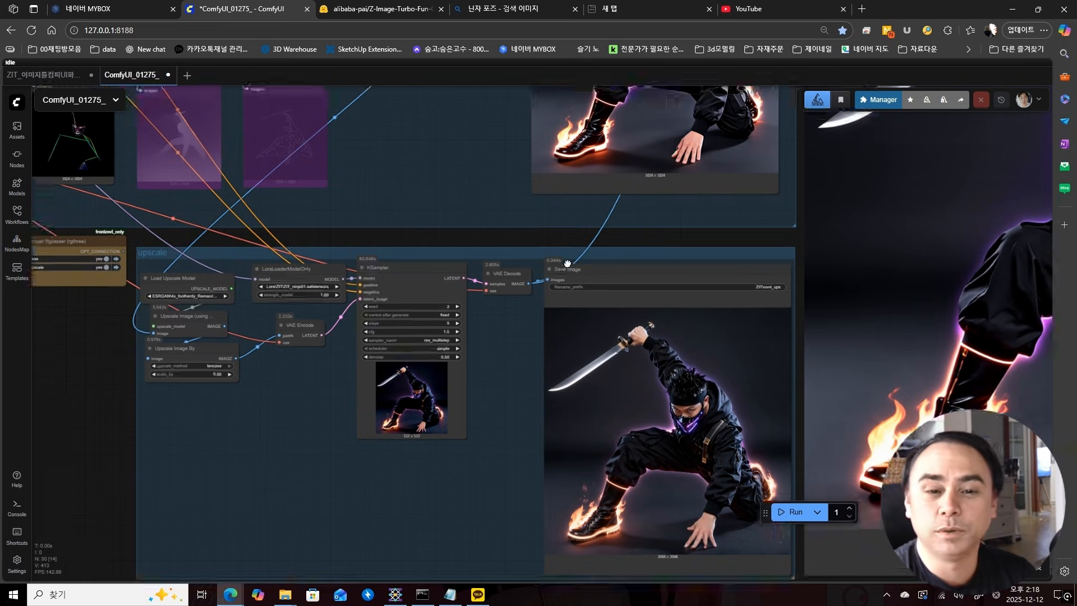
pyautogui.scroll(-5, 647, 329)
pyautogui.scroll(2, 690, 344)
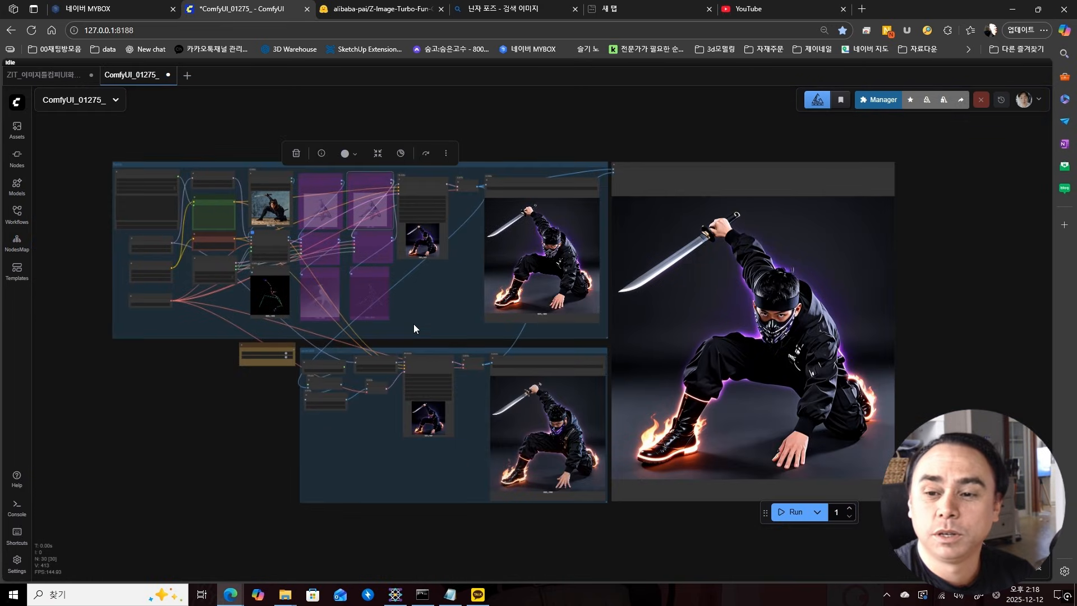
pyautogui.moveTo(414, 328); pyautogui.dragTo(443, 325)
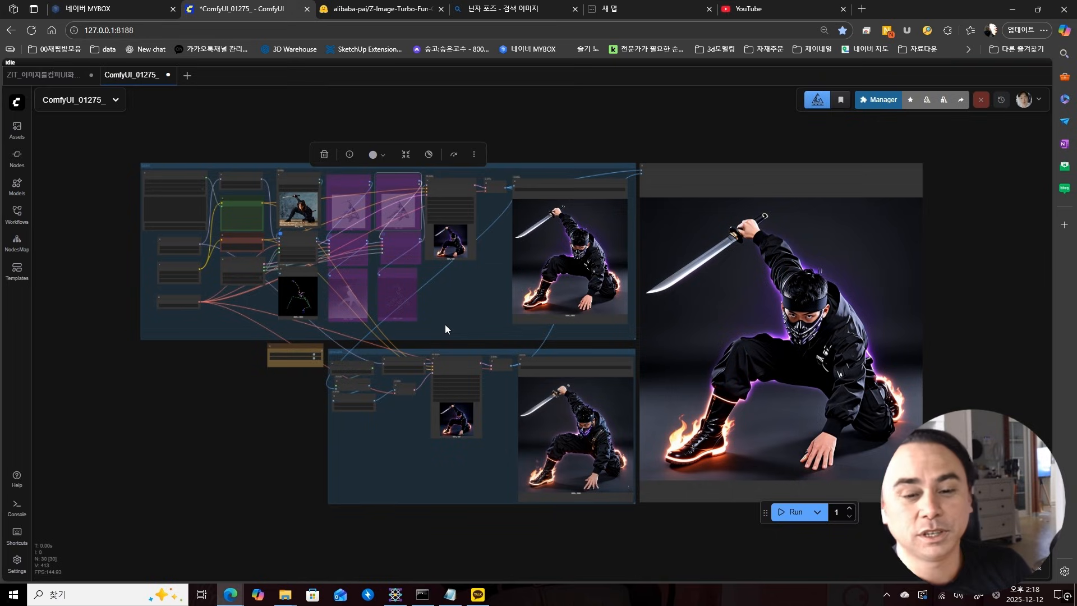